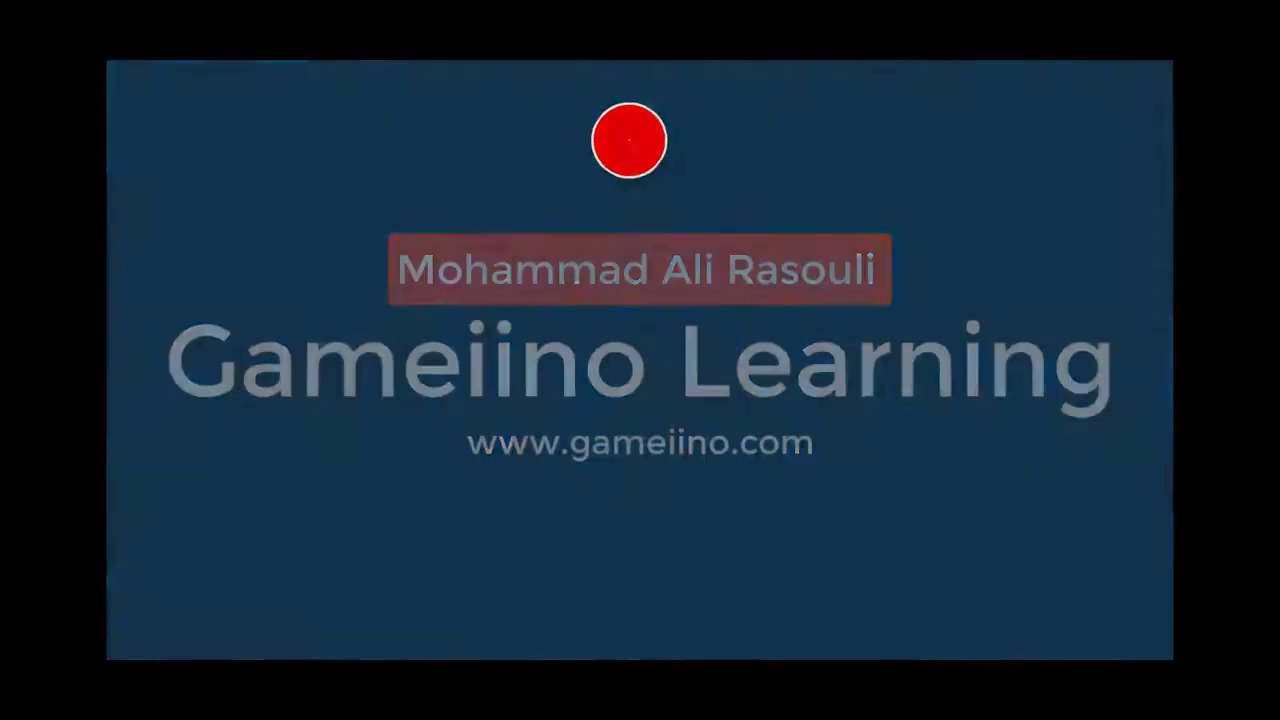
- Make the player jump with the Space key while the game is running
{"action": "key", "text": "space"}
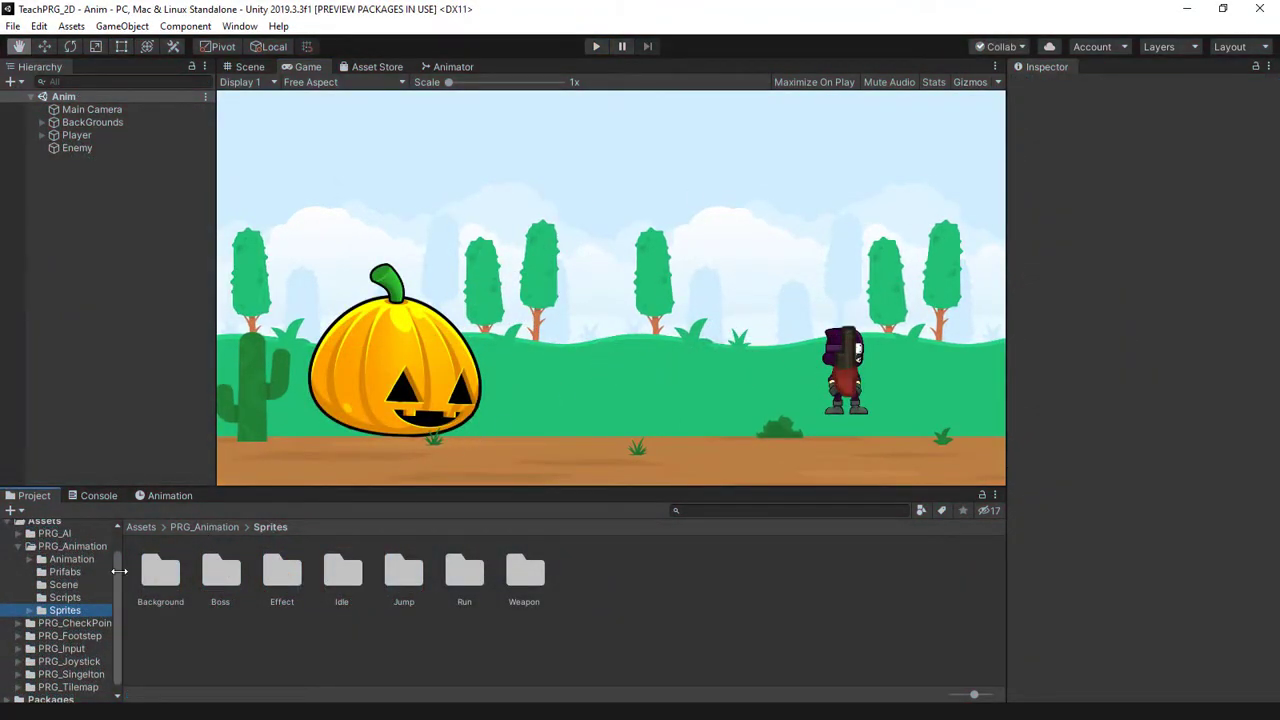
- Select the Player's Gun child, then view the specialBarrel4_outline sprite's settings (40 pixels per unit)
{"action": "left_click", "coordinate": [76, 135]}
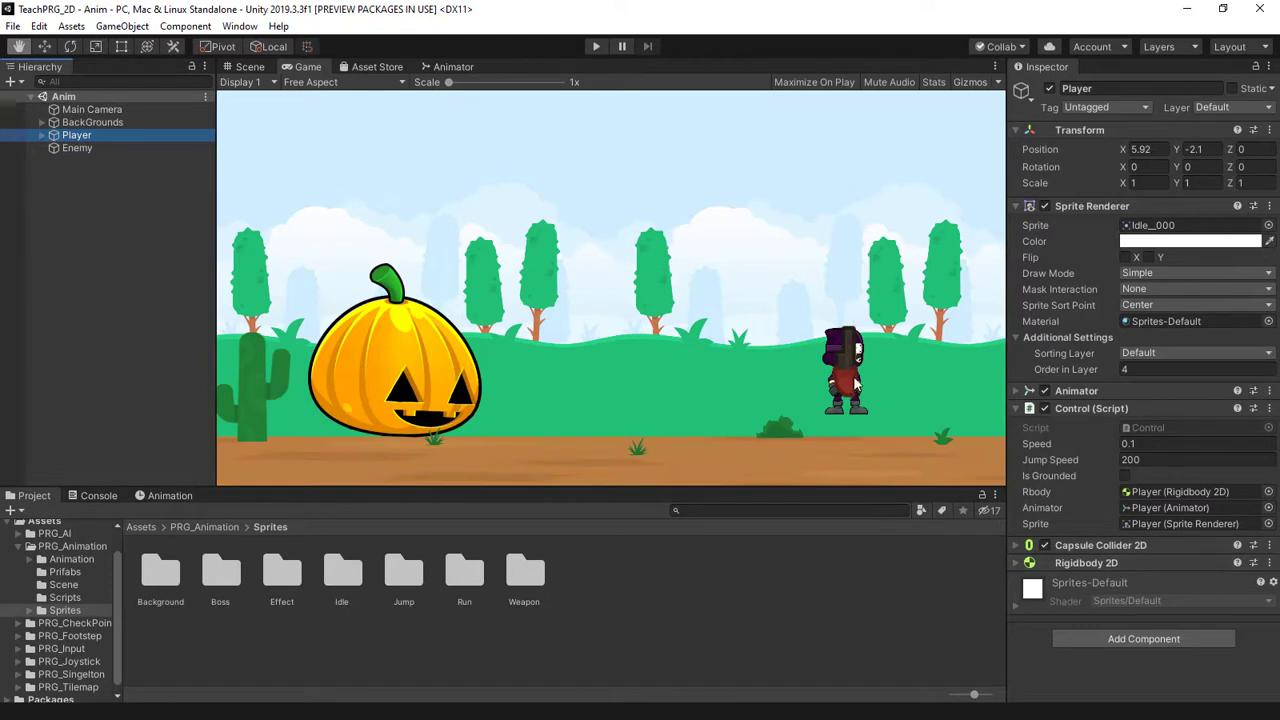
{"action": "left_click", "coordinate": [42, 136]}
{"action": "left_click", "coordinate": [80, 148]}
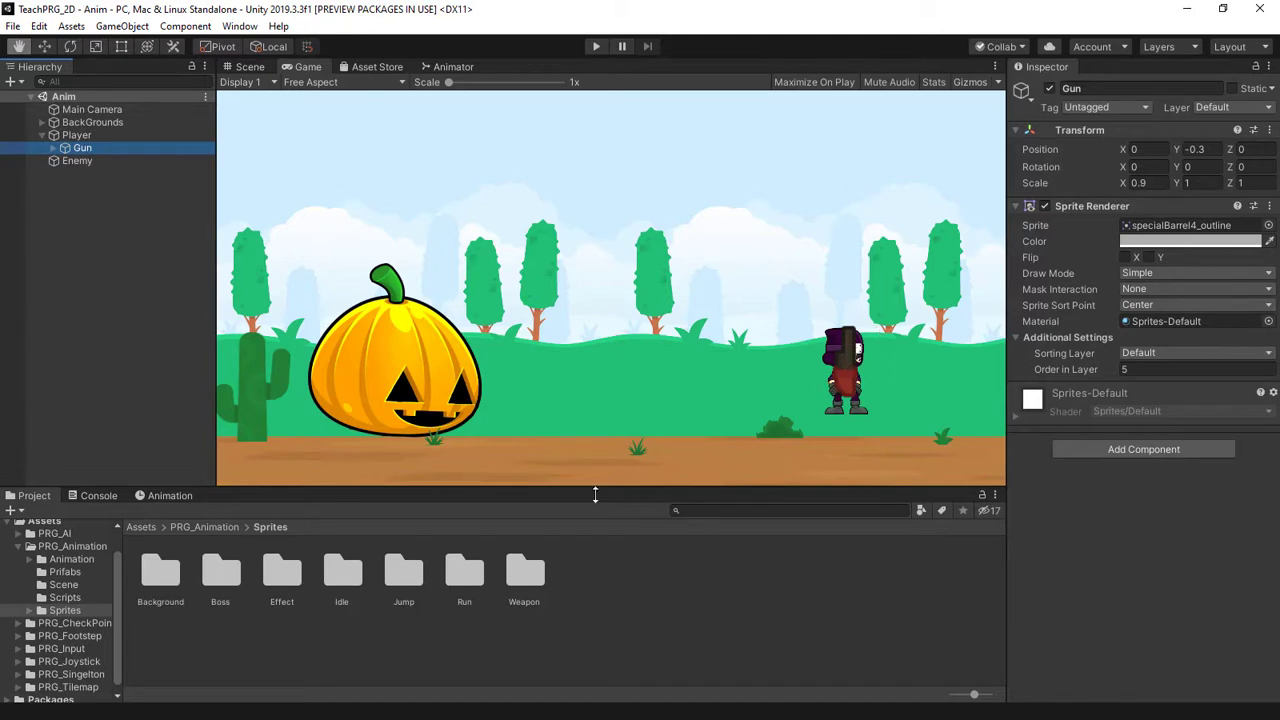
{"action": "double_click", "coordinate": [511, 590]}
{"action": "left_click", "coordinate": [222, 585]}
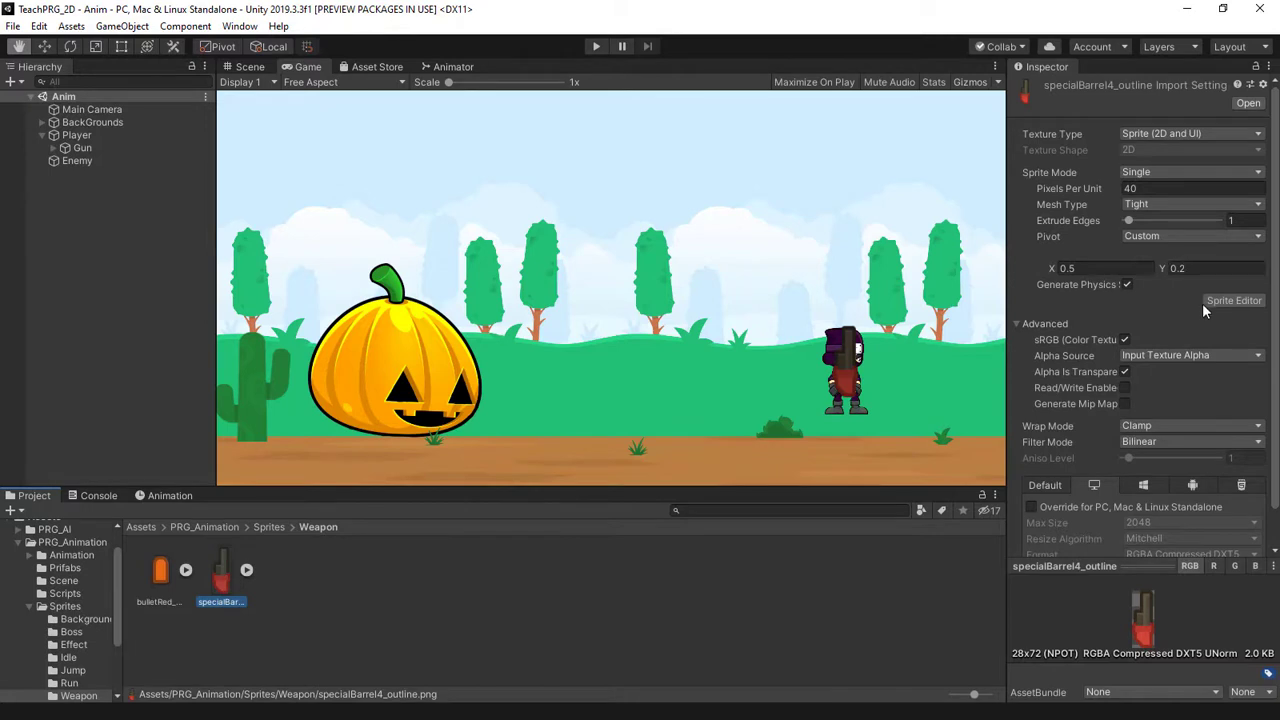
- Review the gun sprite's pivot, view bulletRed_outline's settings, and expand Gun to show Shot Point
{"action": "left_click", "coordinate": [1216, 301]}
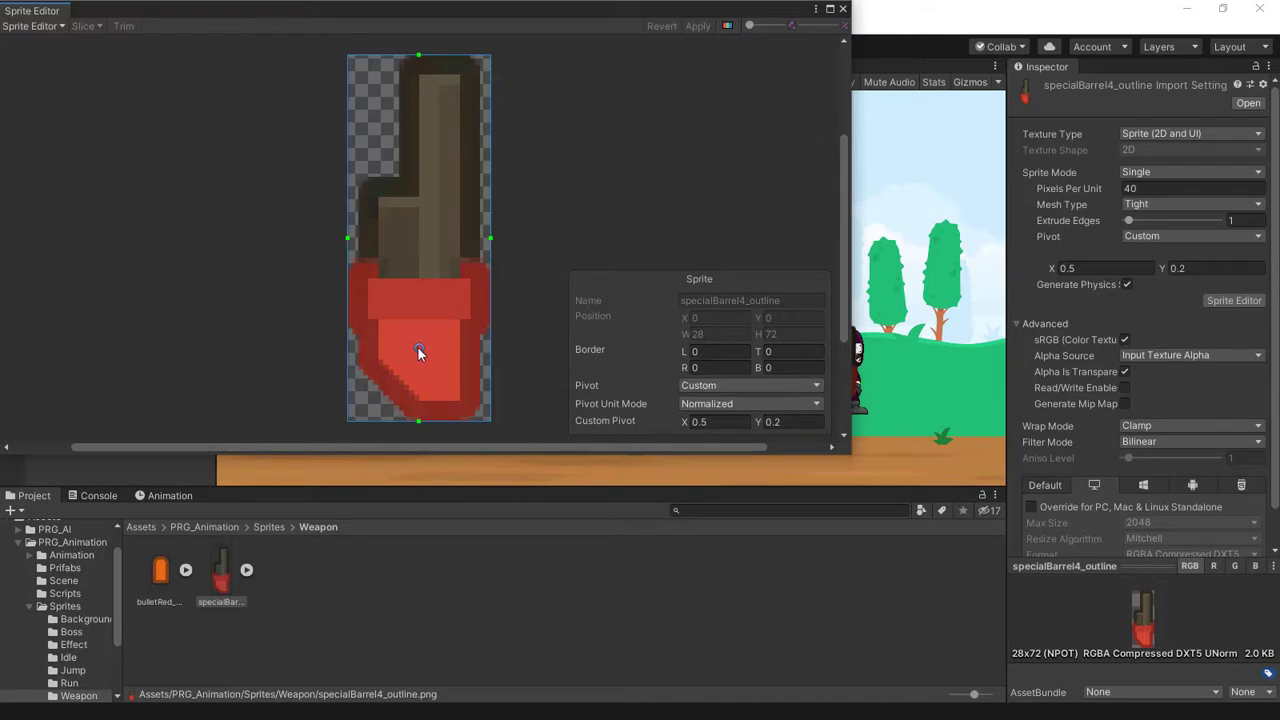
{"action": "left_click", "coordinate": [841, 10]}
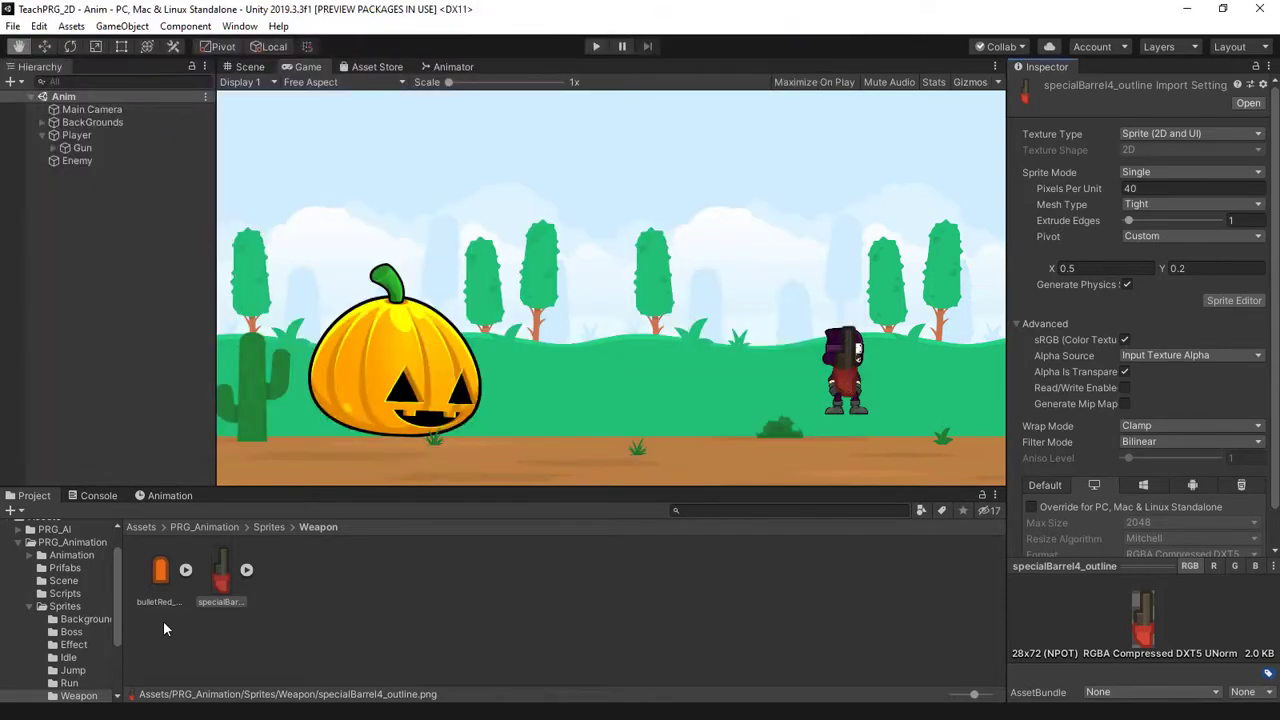
{"action": "left_click", "coordinate": [158, 573]}
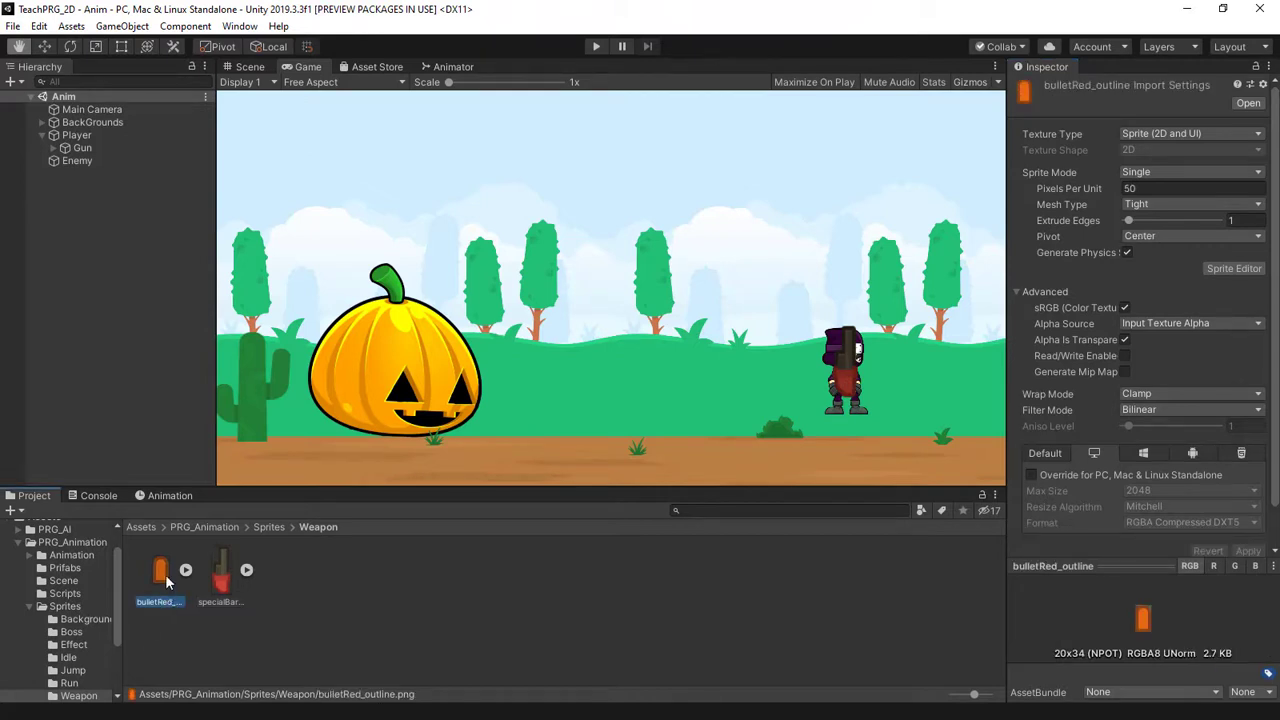
{"action": "left_click", "coordinate": [222, 572]}
{"action": "left_click", "coordinate": [160, 570]}
{"action": "left_click", "coordinate": [53, 148]}
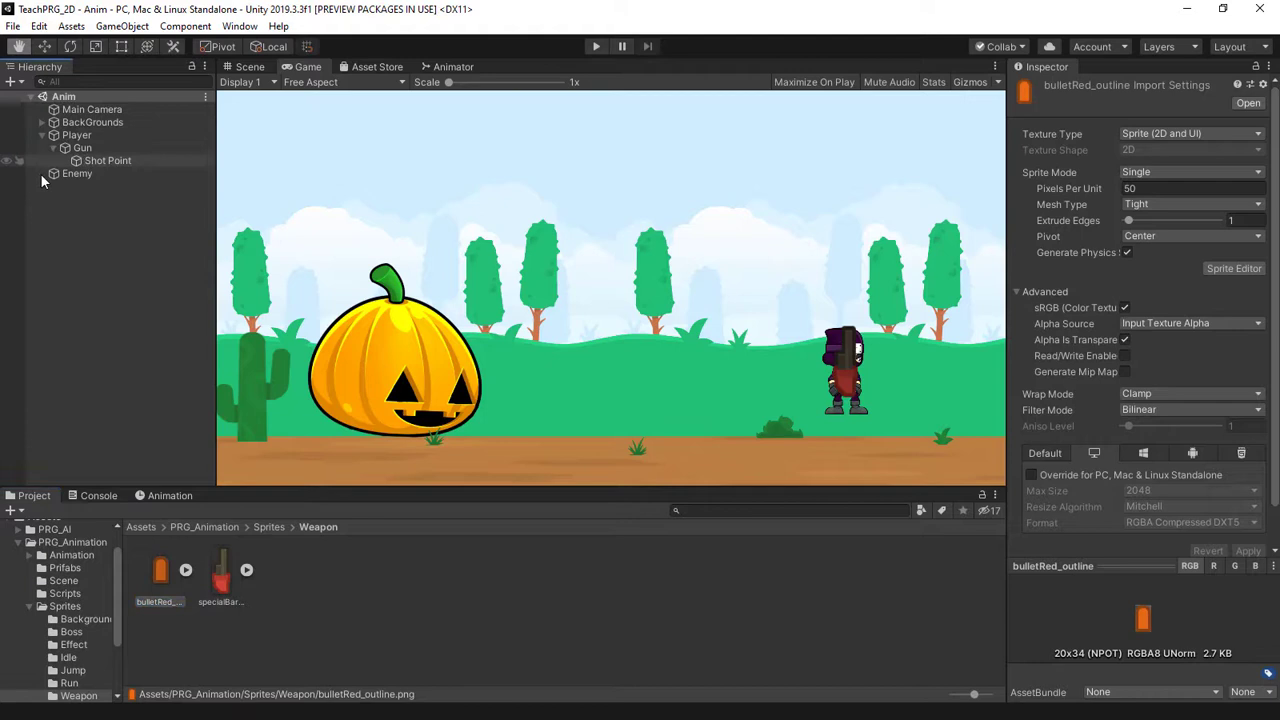
- Check Shot Point at position 0.085, 1.35, 0 in the Scene view and show the Scripts folder
{"action": "left_click", "coordinate": [92, 149]}
{"action": "left_click", "coordinate": [100, 161]}
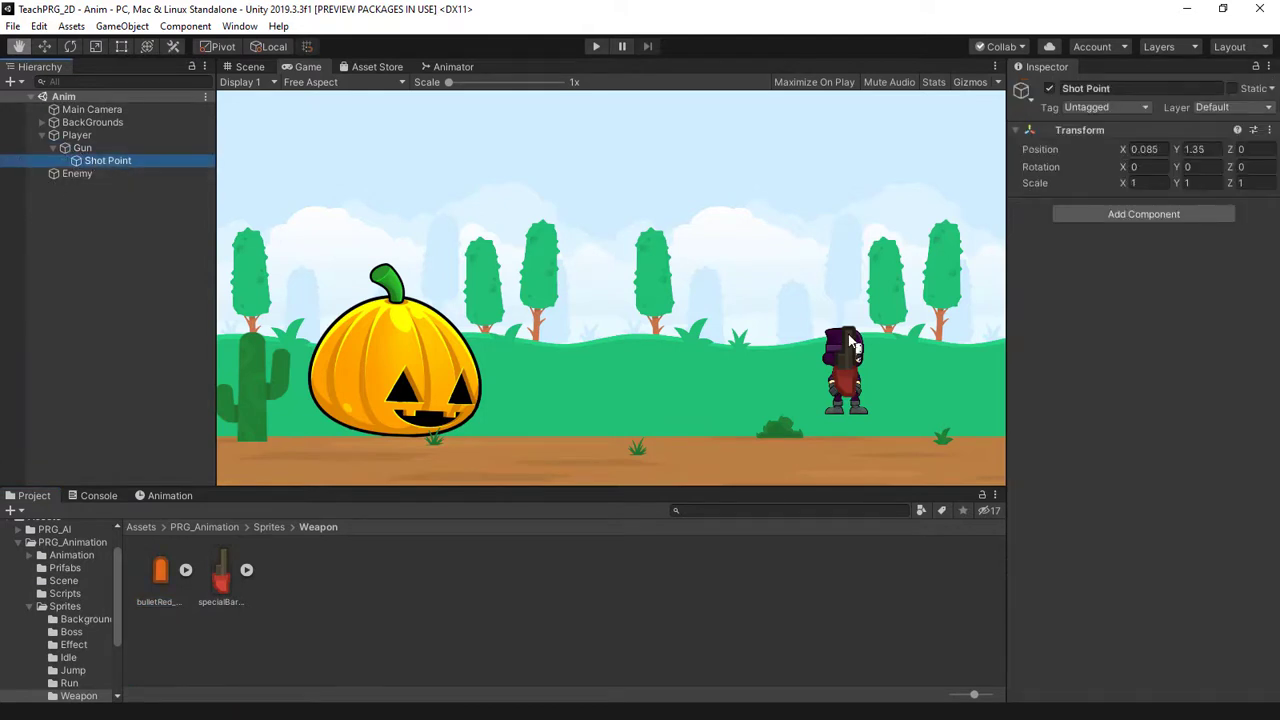
{"action": "left_click", "coordinate": [249, 67]}
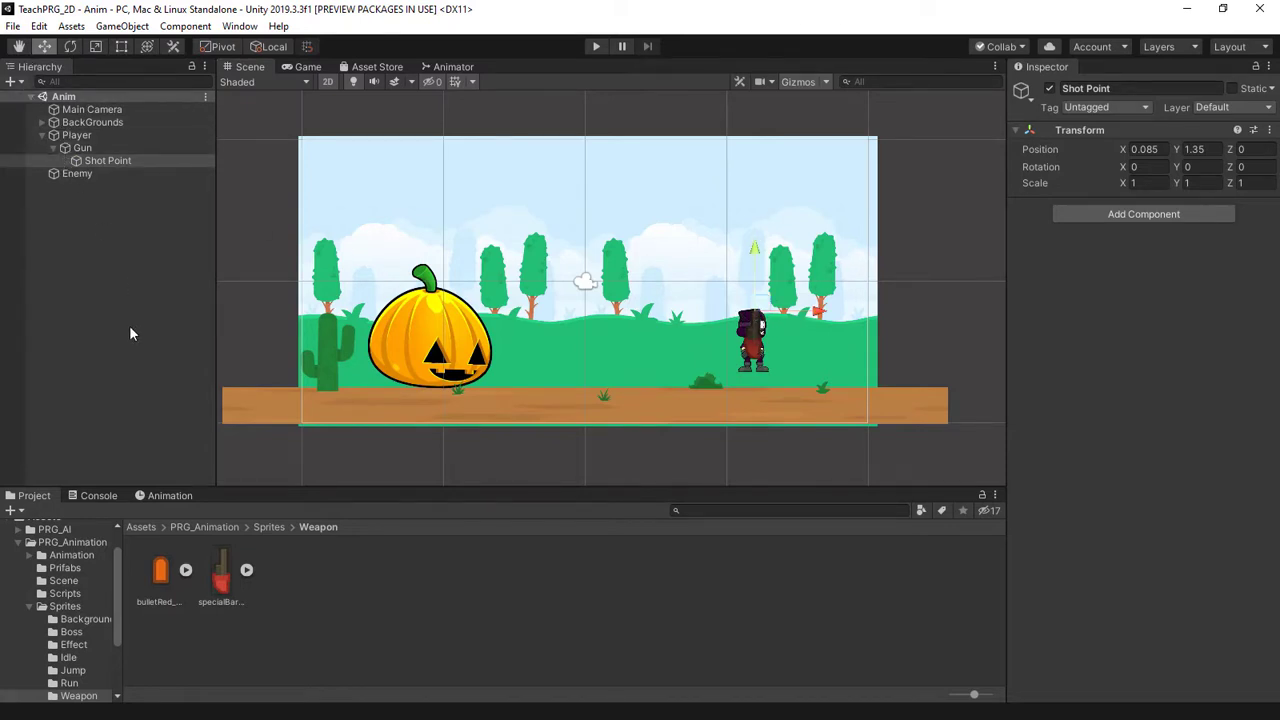
{"action": "left_click", "coordinate": [29, 607]}
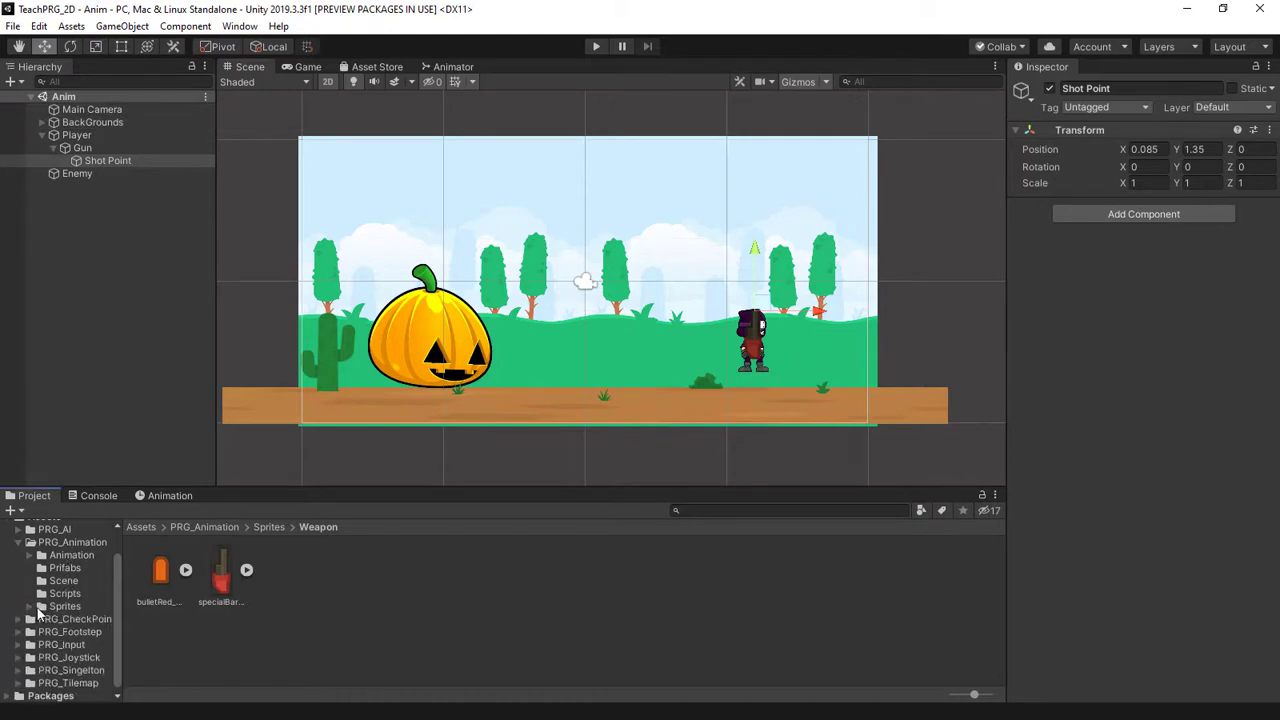
{"action": "left_click", "coordinate": [65, 593]}
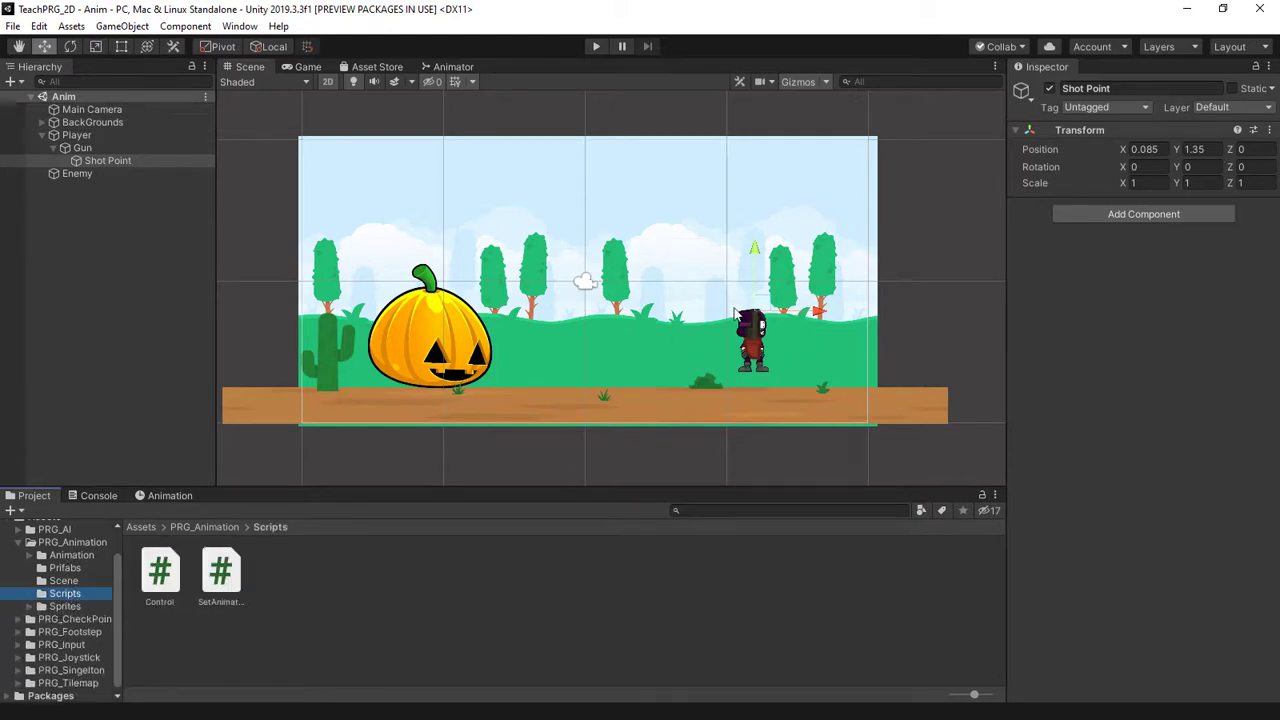
- Create a new C# script in the PRG_Animation Scripts folder and name it Attake
{"action": "right_click", "coordinate": [277, 586]}
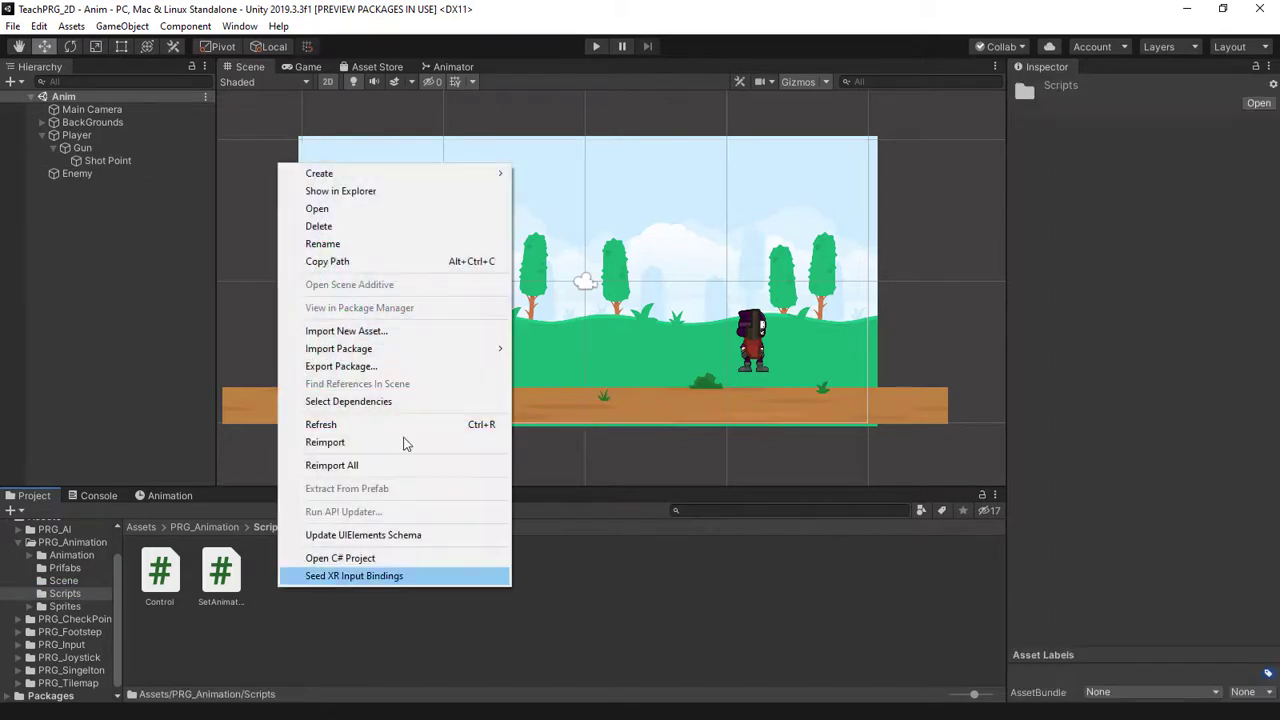
{"action": "mouse_move", "coordinate": [432, 176]}
{"action": "left_click", "coordinate": [540, 96]}
{"action": "type", "text": "Attake"}
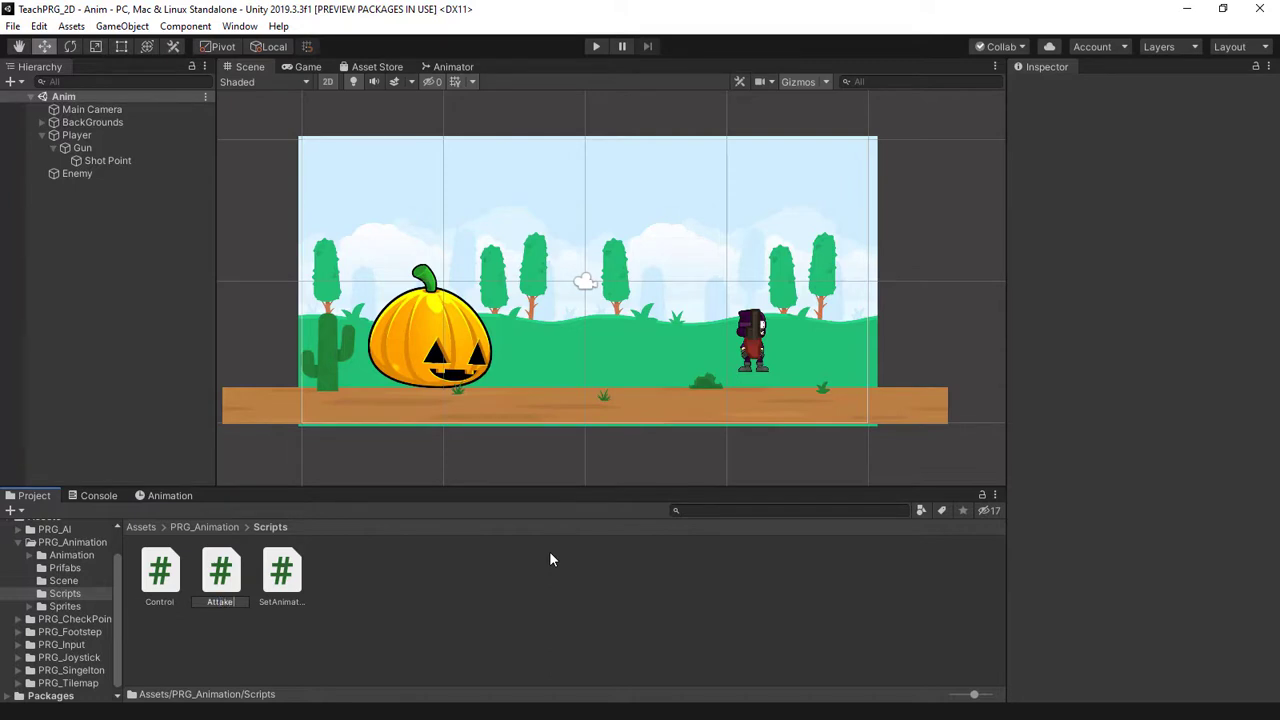
{"action": "key", "text": "Return"}
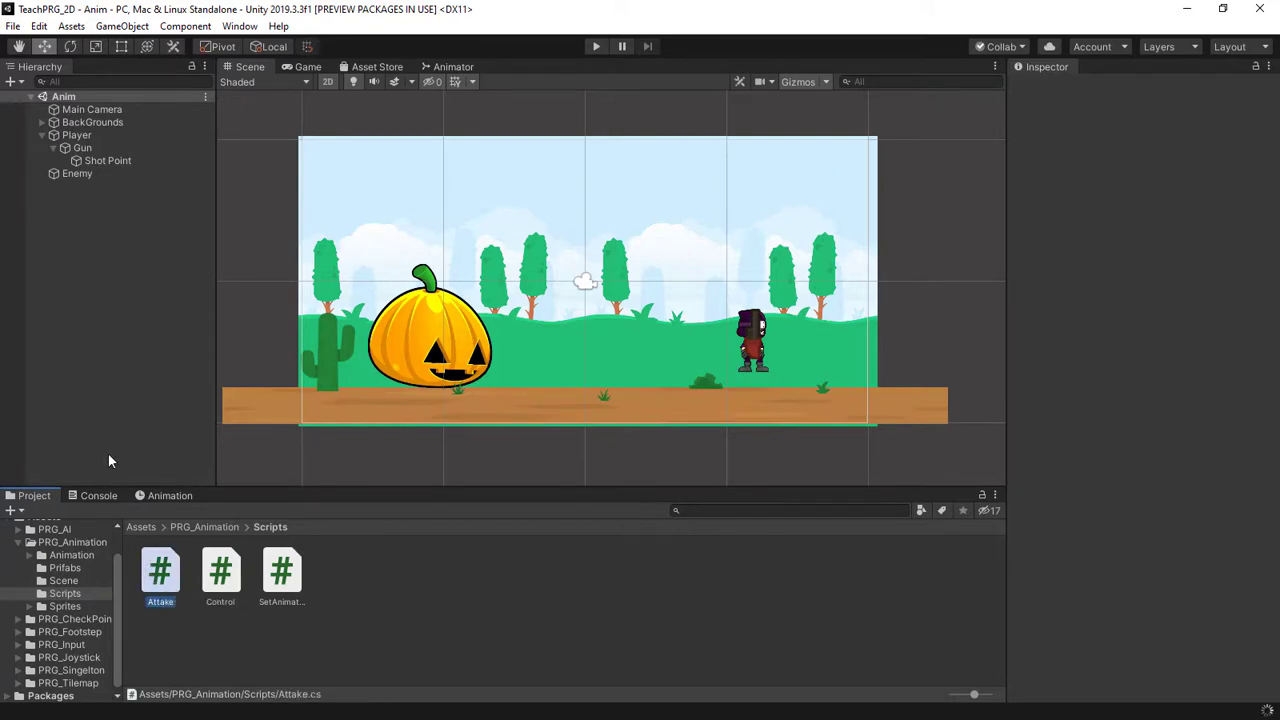
- Add the Attake script to Gun's Inspector below the Sprite Renderer and open Attake.cs in Visual Studio
{"action": "left_click", "coordinate": [86, 149]}
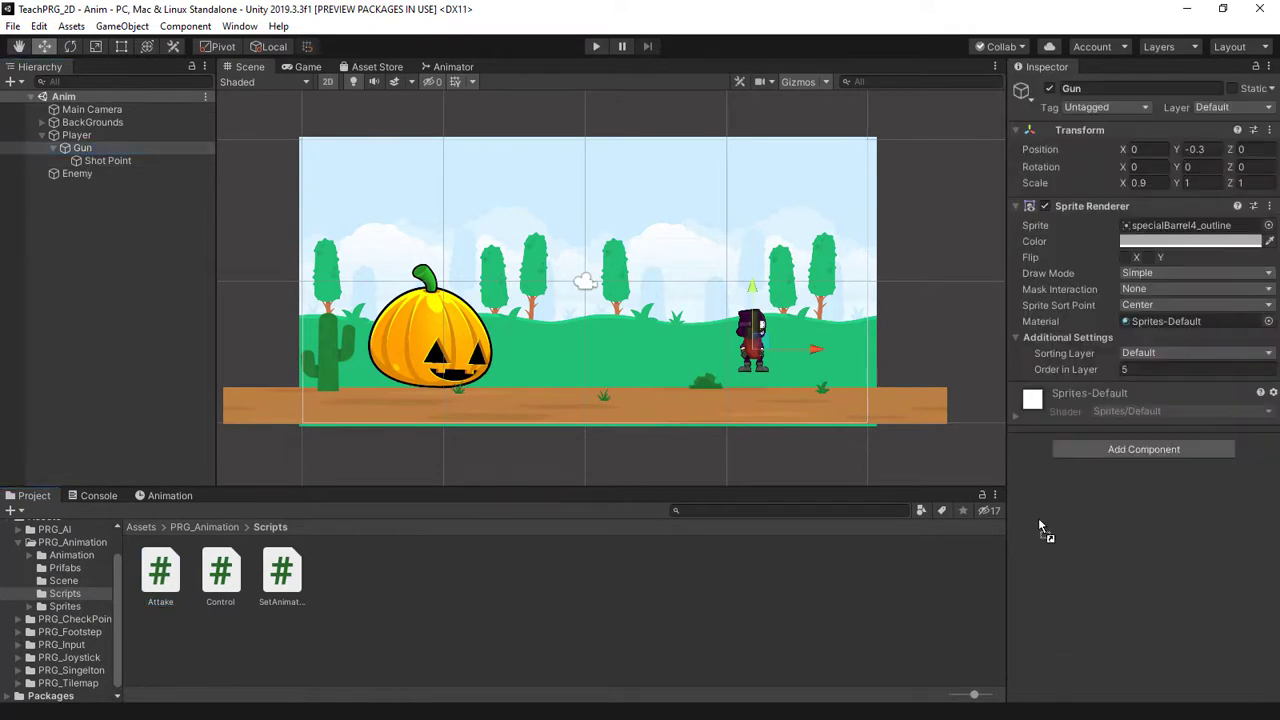
{"action": "left_click_drag", "start_coordinate": [163, 597], "coordinate": [1103, 527]}
{"action": "double_click", "coordinate": [1150, 412]}
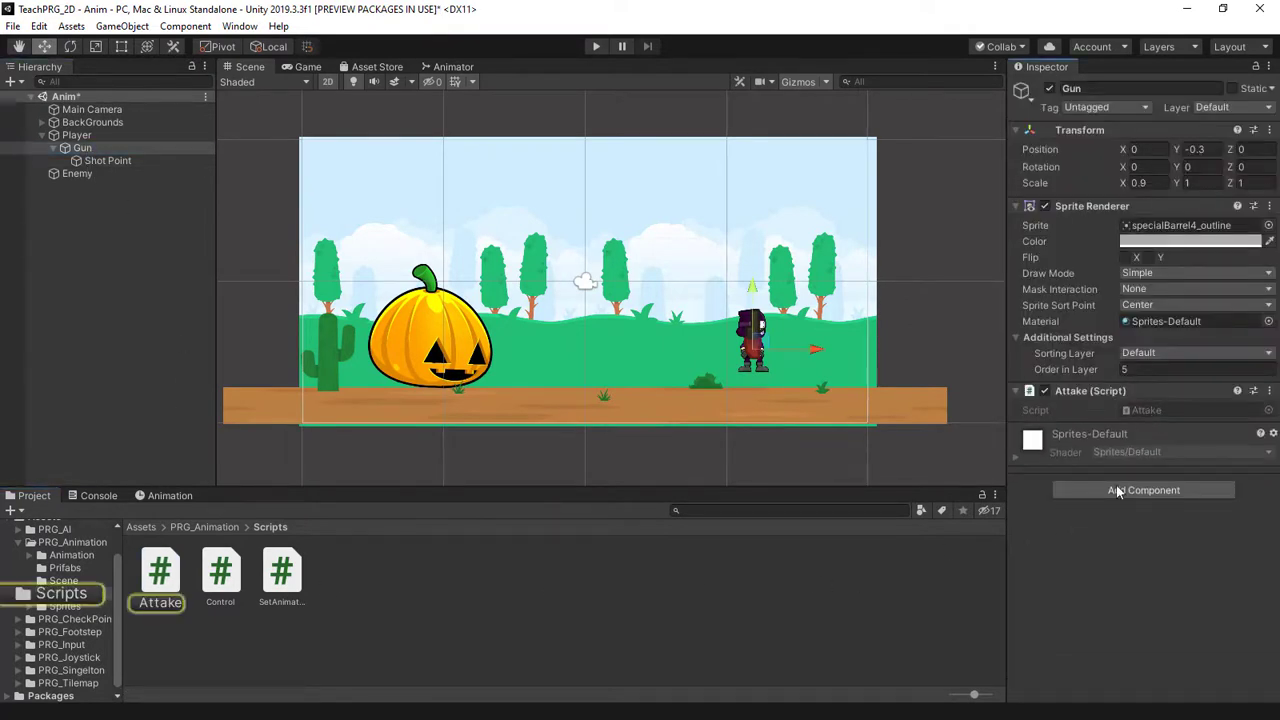
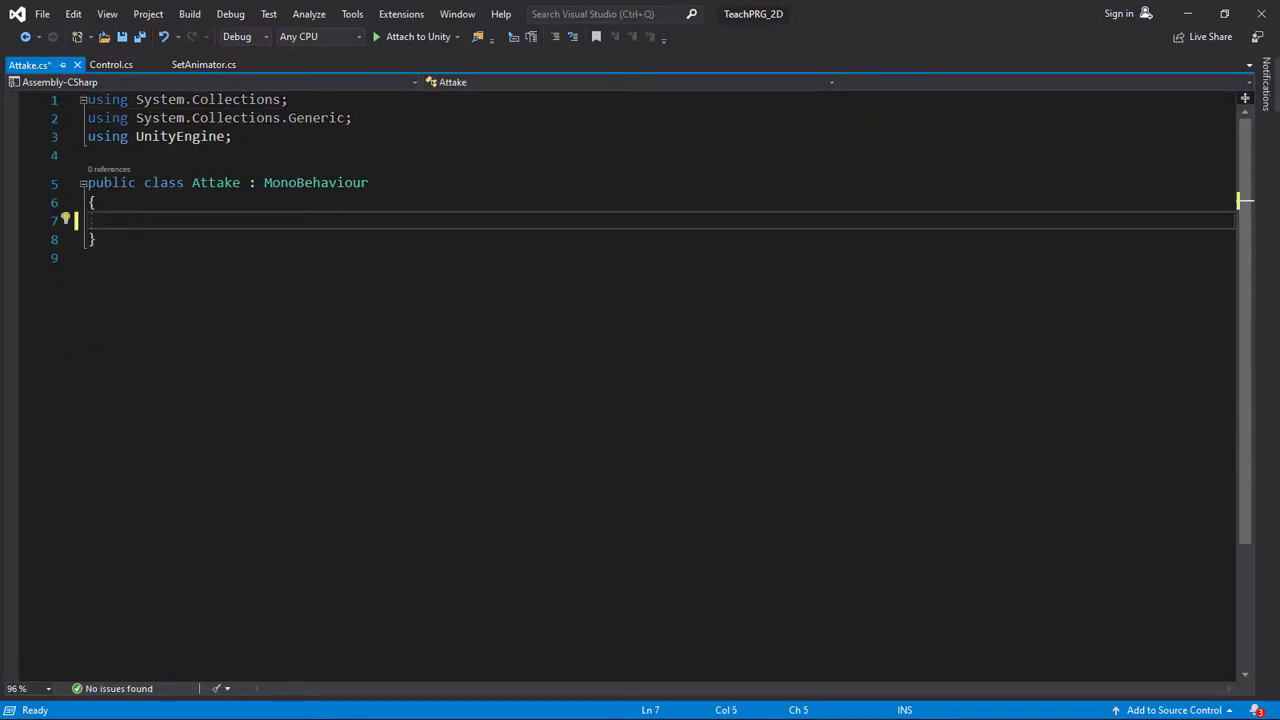
- Add a FixedUpdate method to Attake and start its first line as 'Vector3 difference = Camera'
{"action": "type", "text": "Fix"}
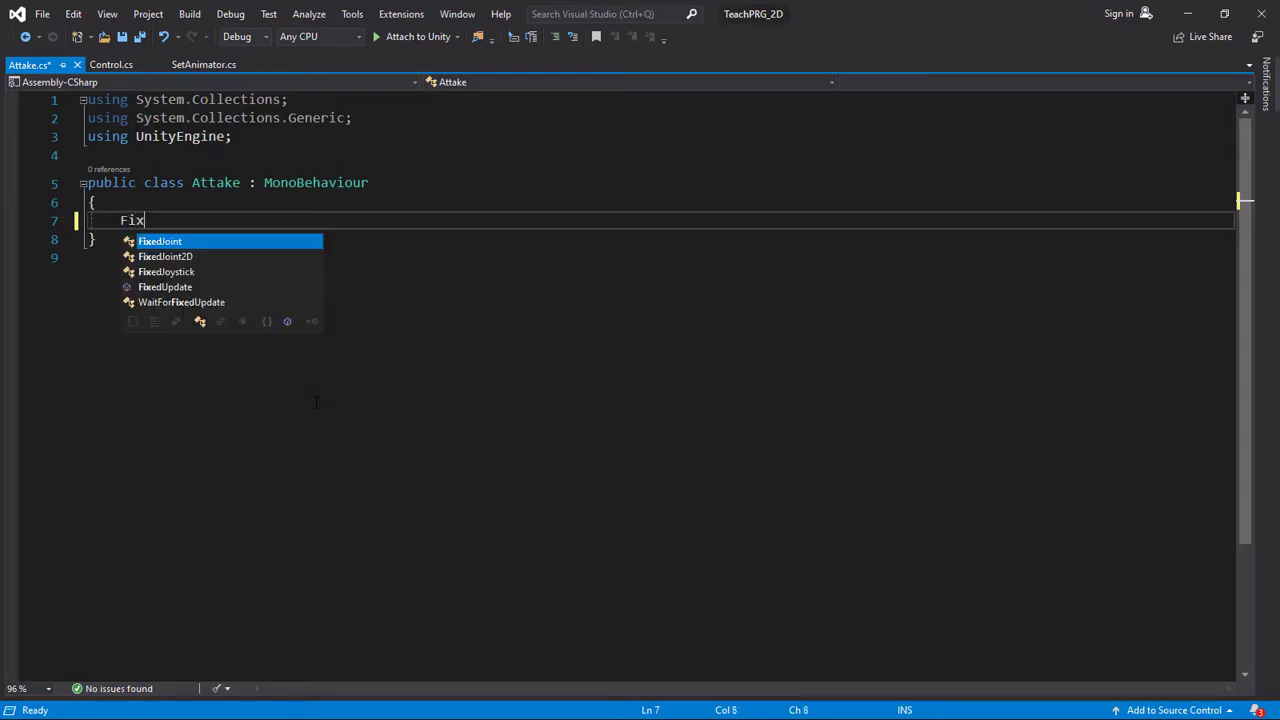
{"action": "type", "text": "ed"}
{"action": "key", "text": "Down"}
{"action": "key", "text": "Down"}
{"action": "key", "text": "Down"}
{"action": "key", "text": "Tab"}
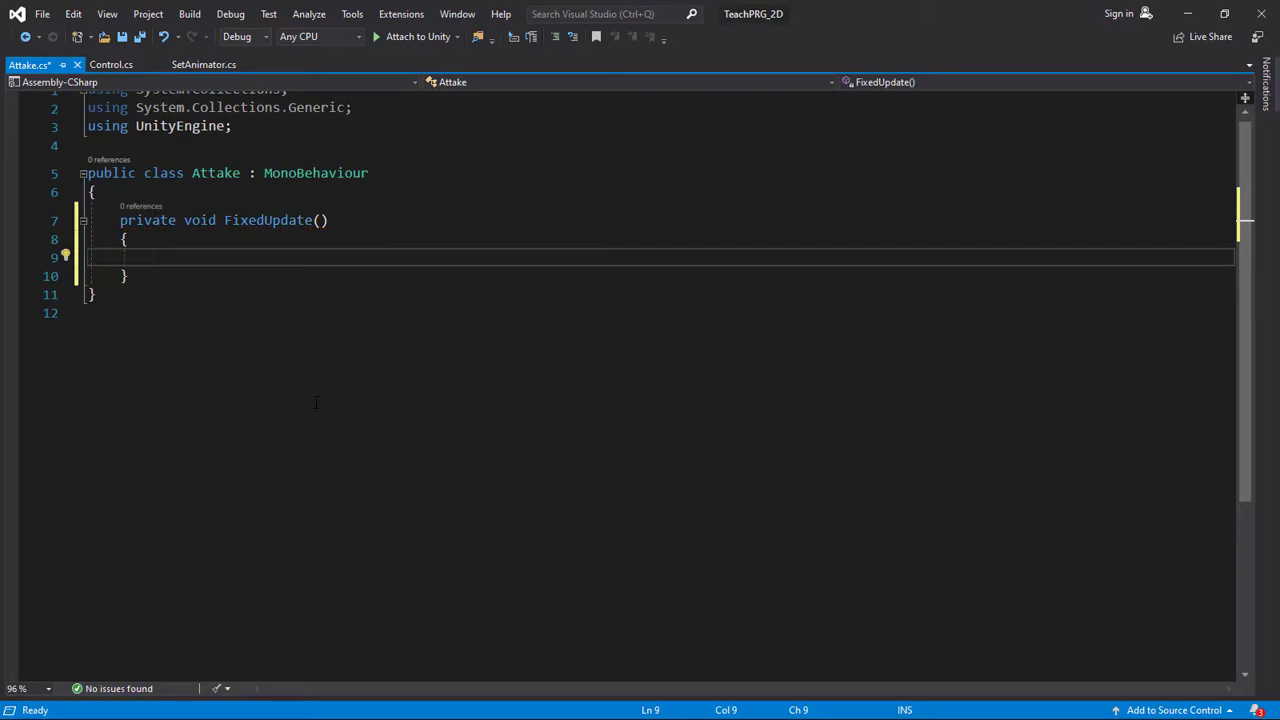
{"action": "type", "text": "Vec"}
{"action": "key", "text": "Down"}
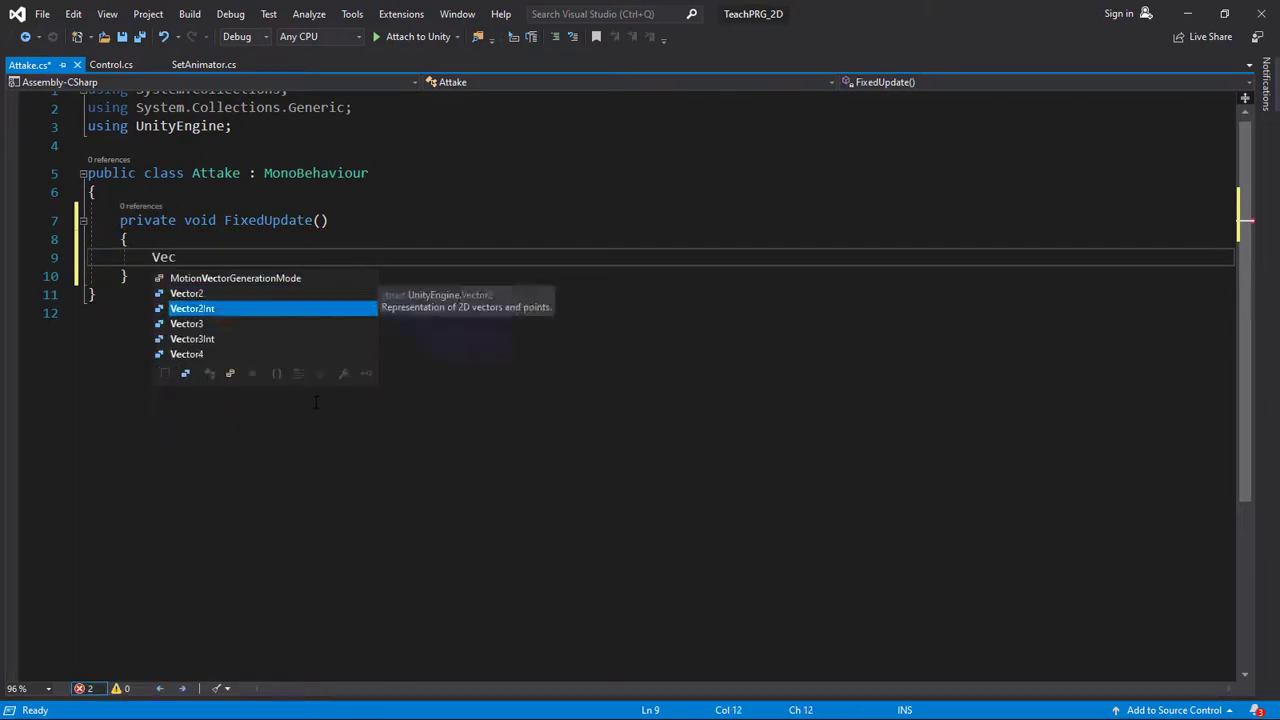
{"action": "key", "text": "Tab"}
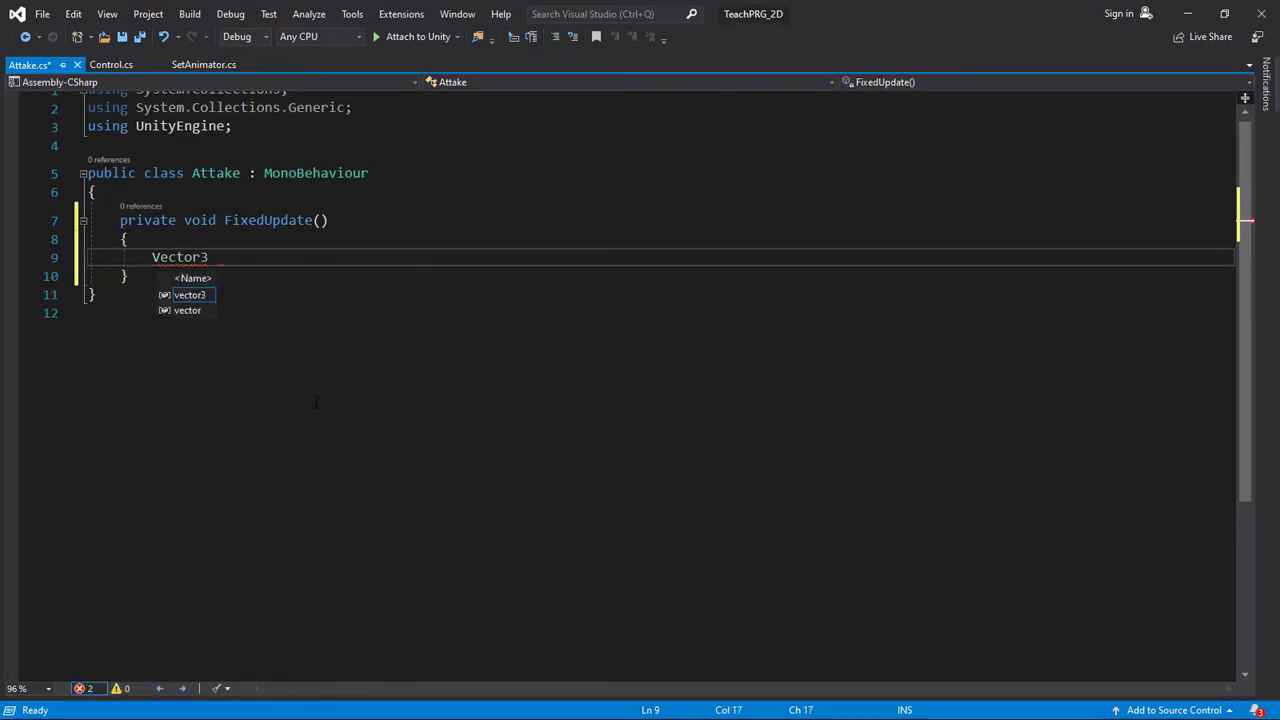
{"action": "type", "text": "diffe"}
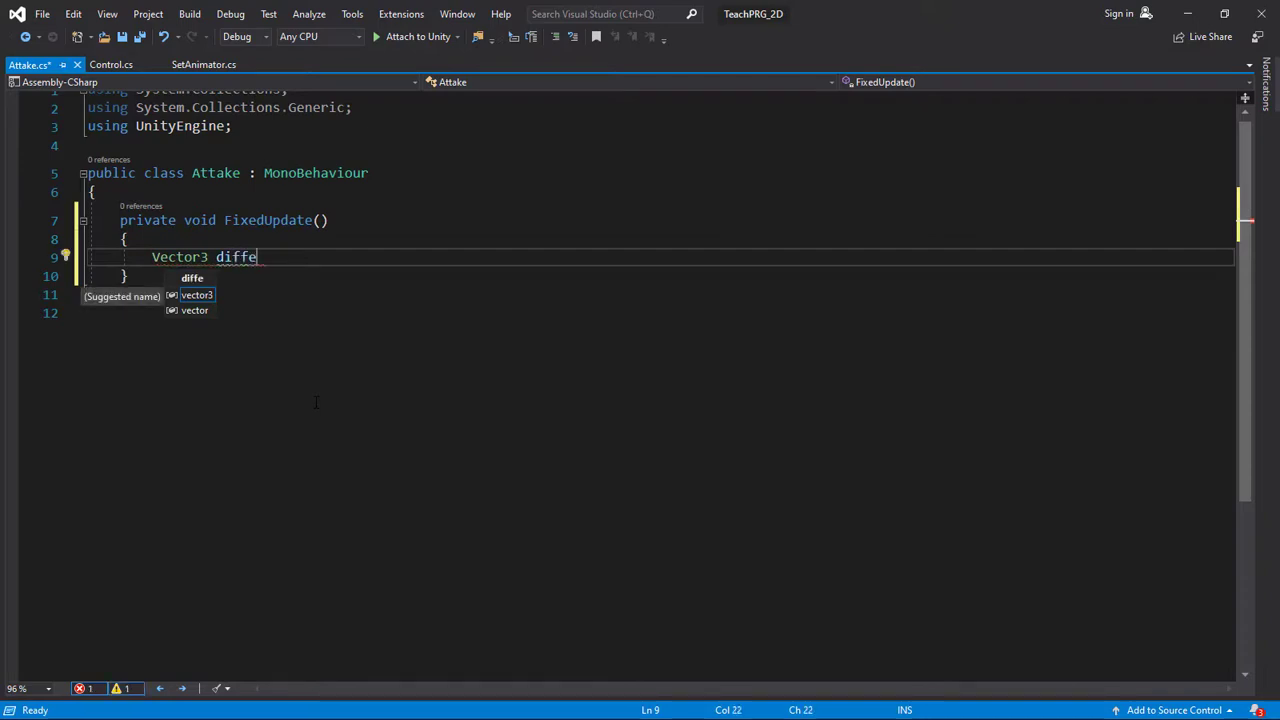
{"action": "type", "text": "re"}
{"action": "type", "text": "nce = "}
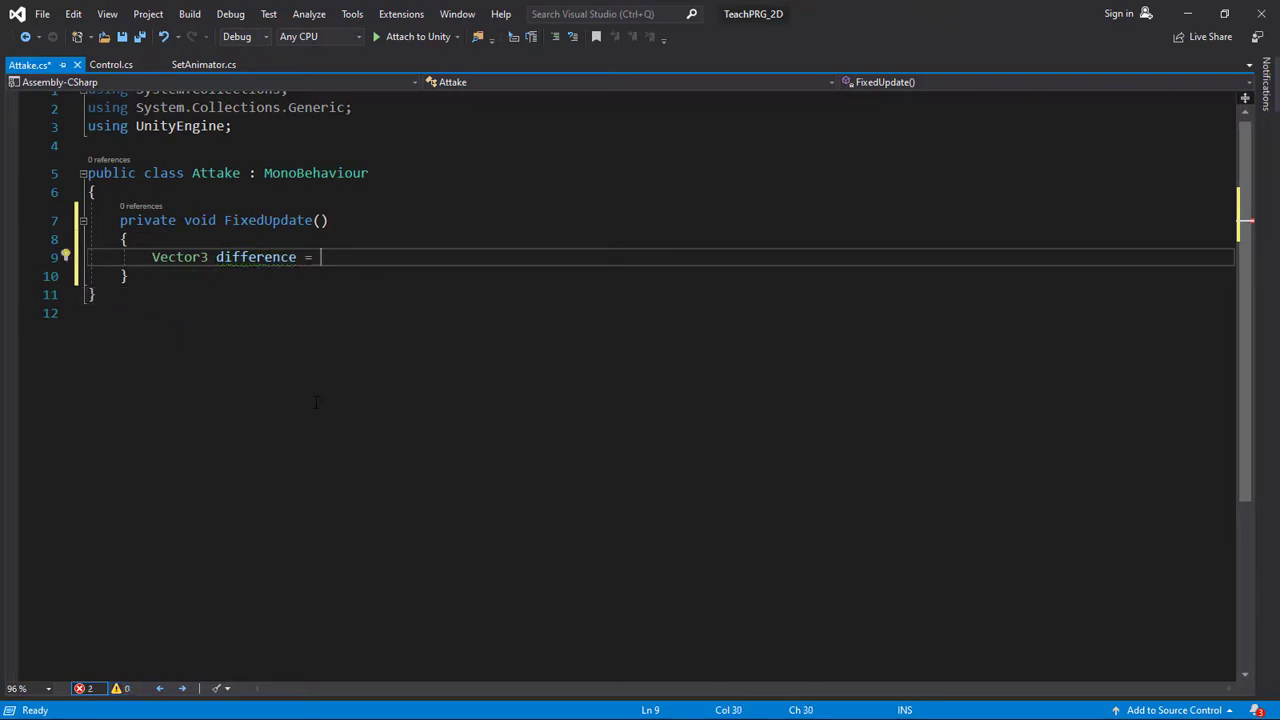
{"action": "type", "text": "Cam"}
{"action": "key", "text": "Tab"}
- Continue the difference line as Camera.main.ScreenToWorldPoint(Input.mousePosition)
{"action": "type", "text": "."}
{"action": "key", "text": "Escape"}
{"action": "type", "text": "m"}
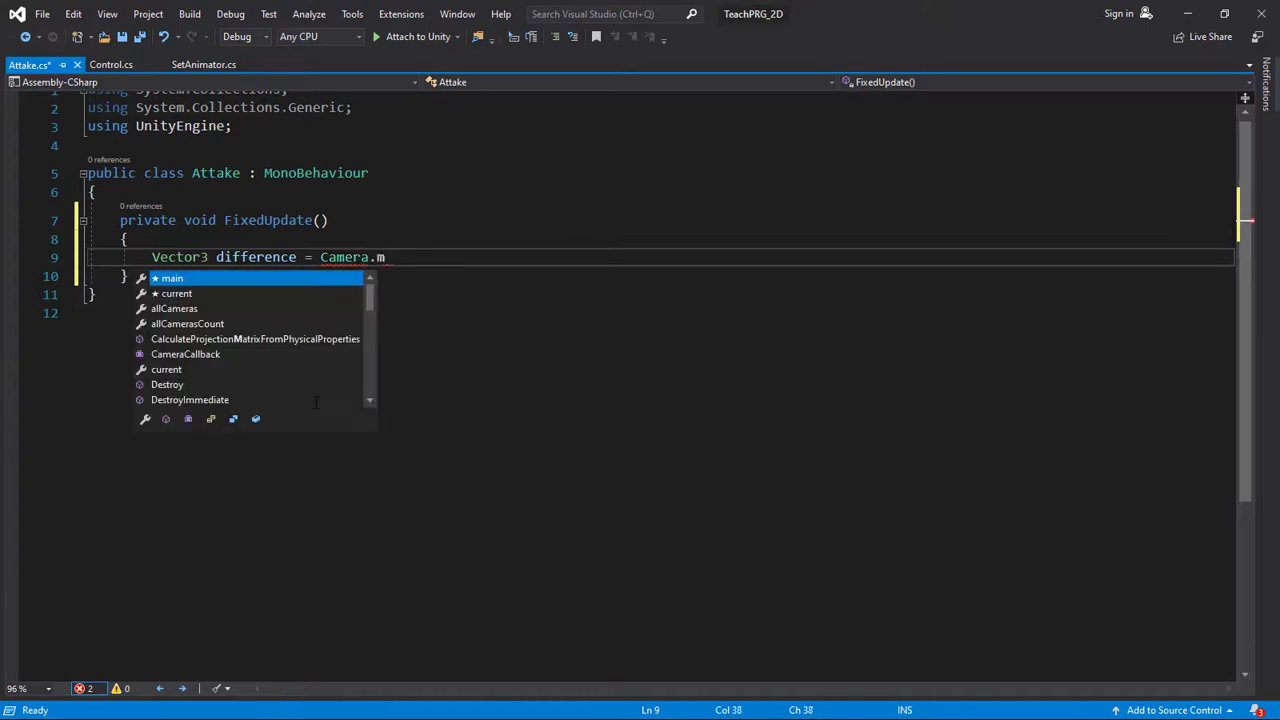
{"action": "key", "text": "Tab"}
{"action": "type", "text": ".Sc"}
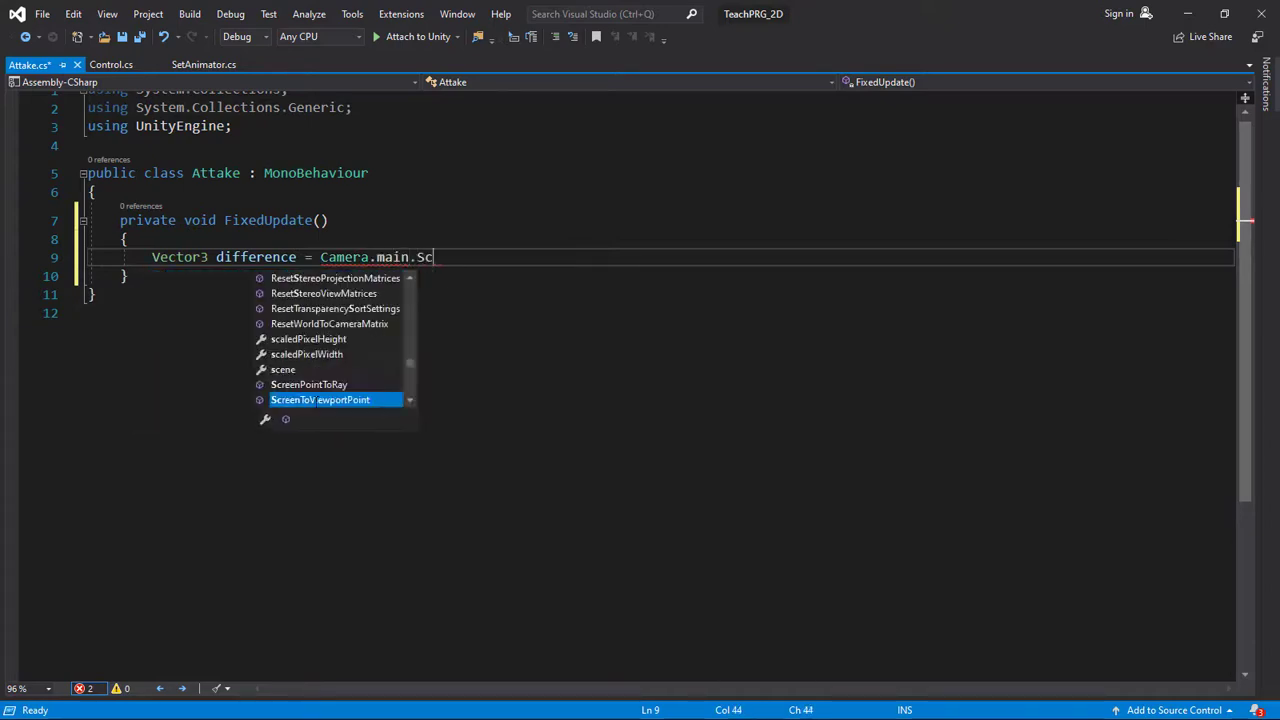
{"action": "type", "text": "reenTo"}
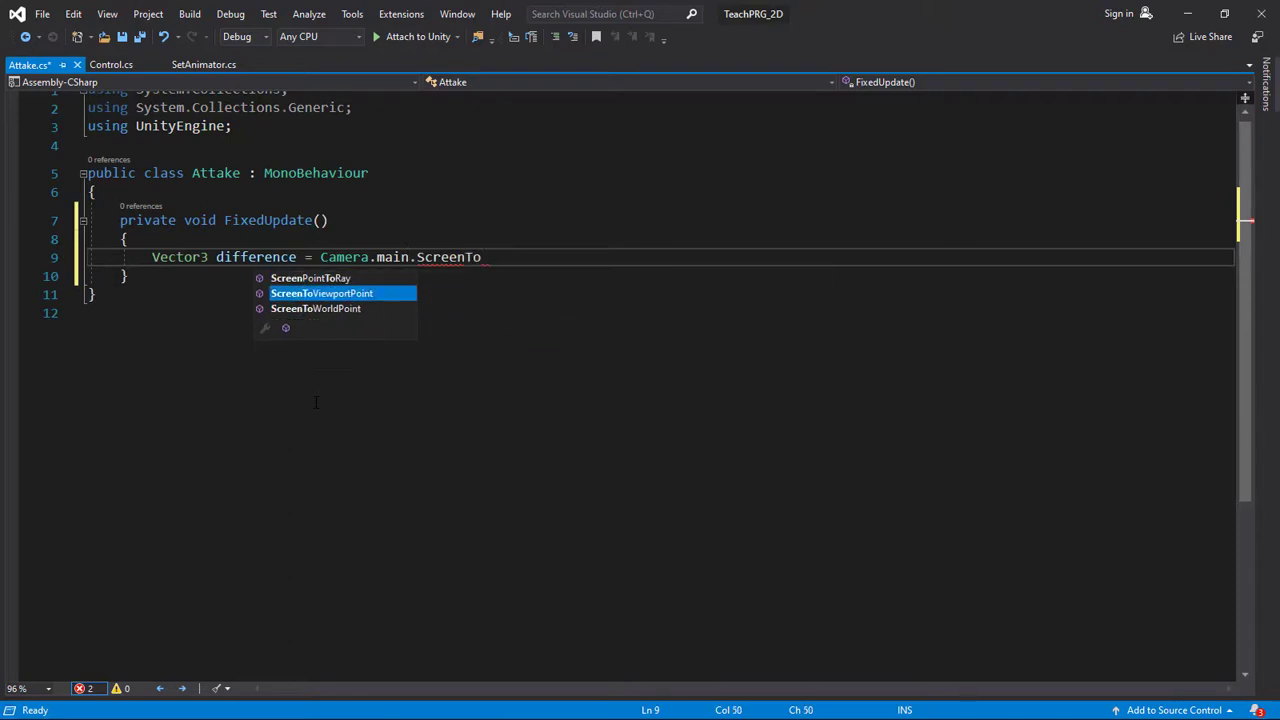
{"action": "type", "text": "W"}
{"action": "key", "text": "Tab"}
{"action": "type", "text": "(In"}
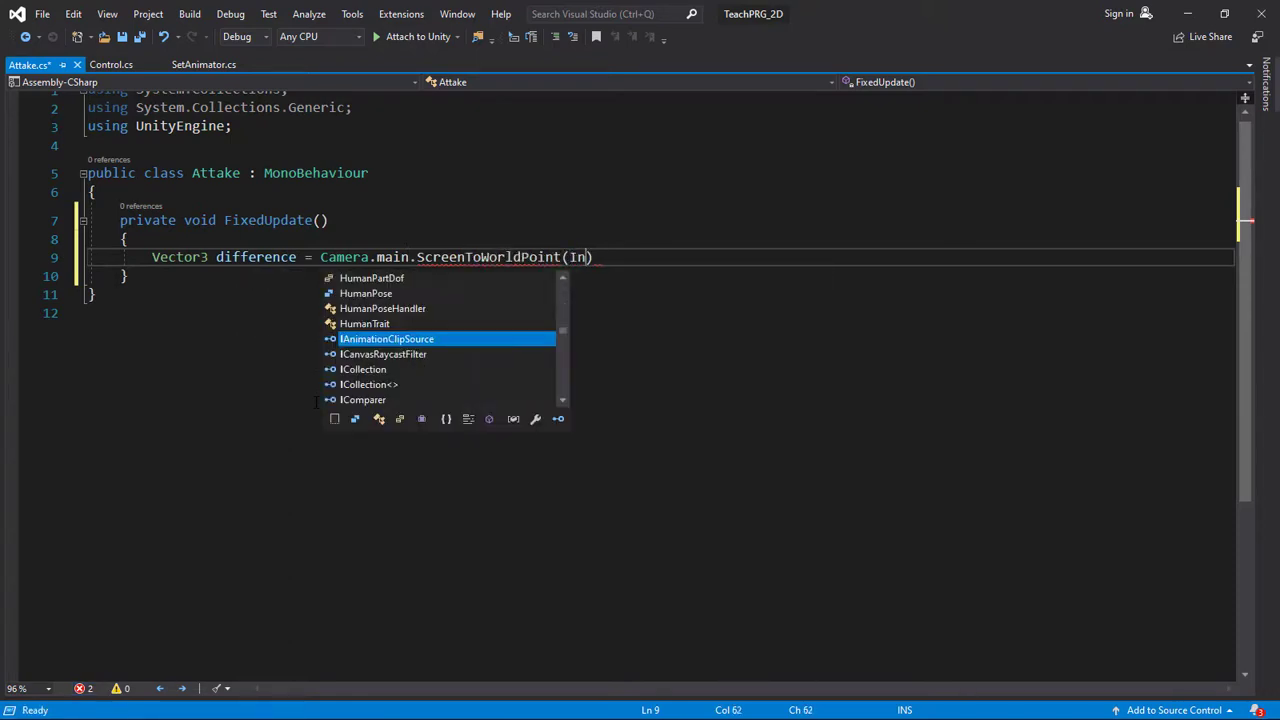
{"action": "type", "text": "p"}
{"action": "key", "text": "Tab"}
{"action": "type", "text": ".m"}
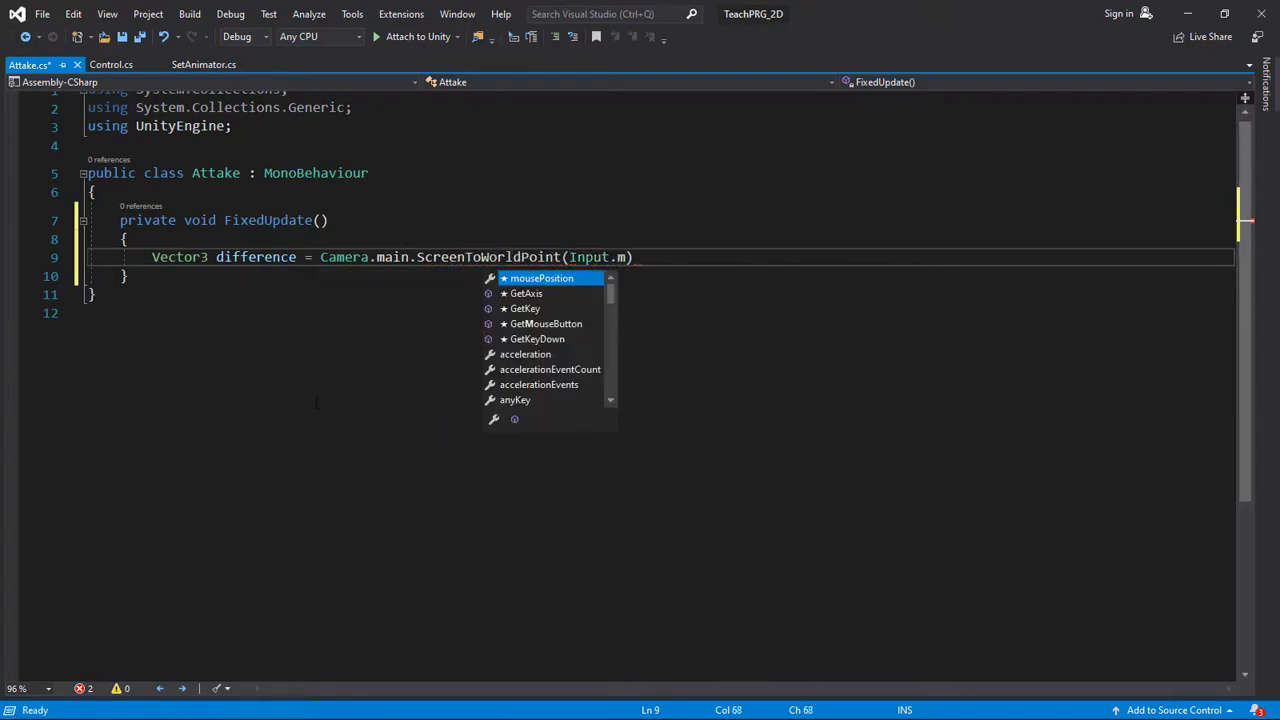
{"action": "type", "text": "o"}
{"action": "key", "text": "Tab"}
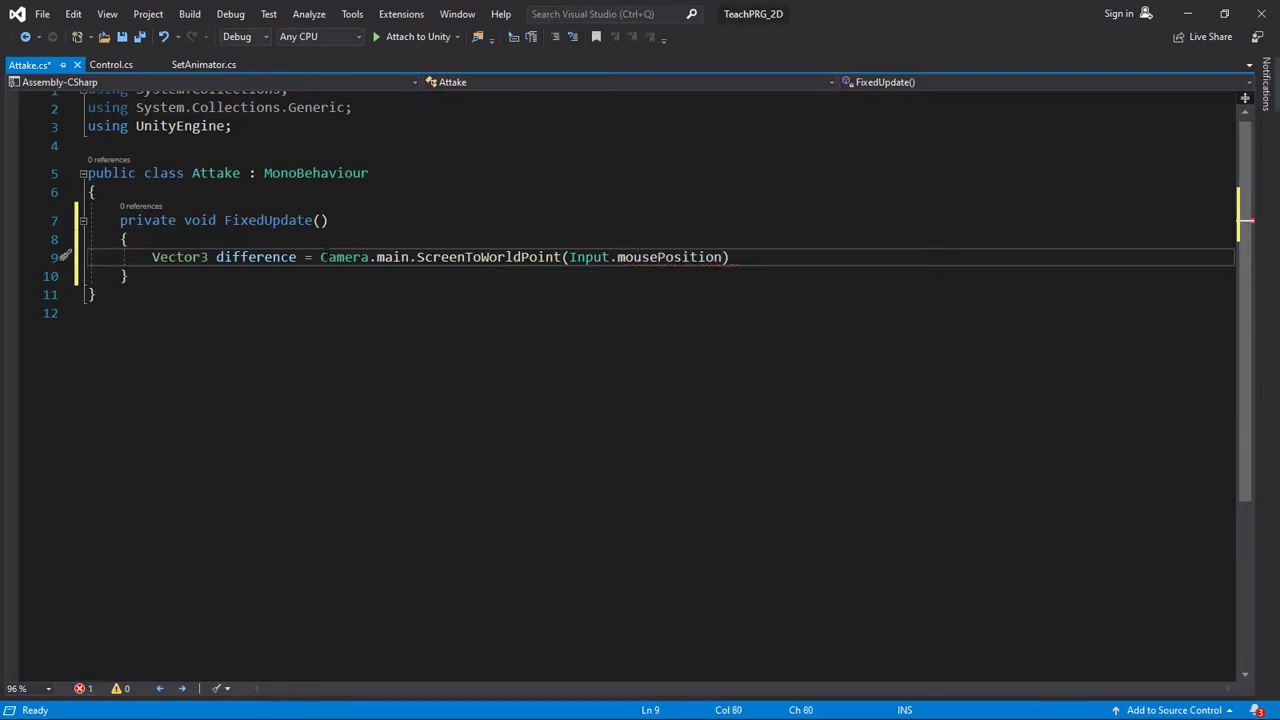
- Highlight the ScreenToWorldPoint call and its Input.mousePosition argument to explain them
{"action": "left_click_drag", "start_coordinate": [320, 257], "coordinate": [562, 257]}
{"action": "double_click", "coordinate": [476, 257]}
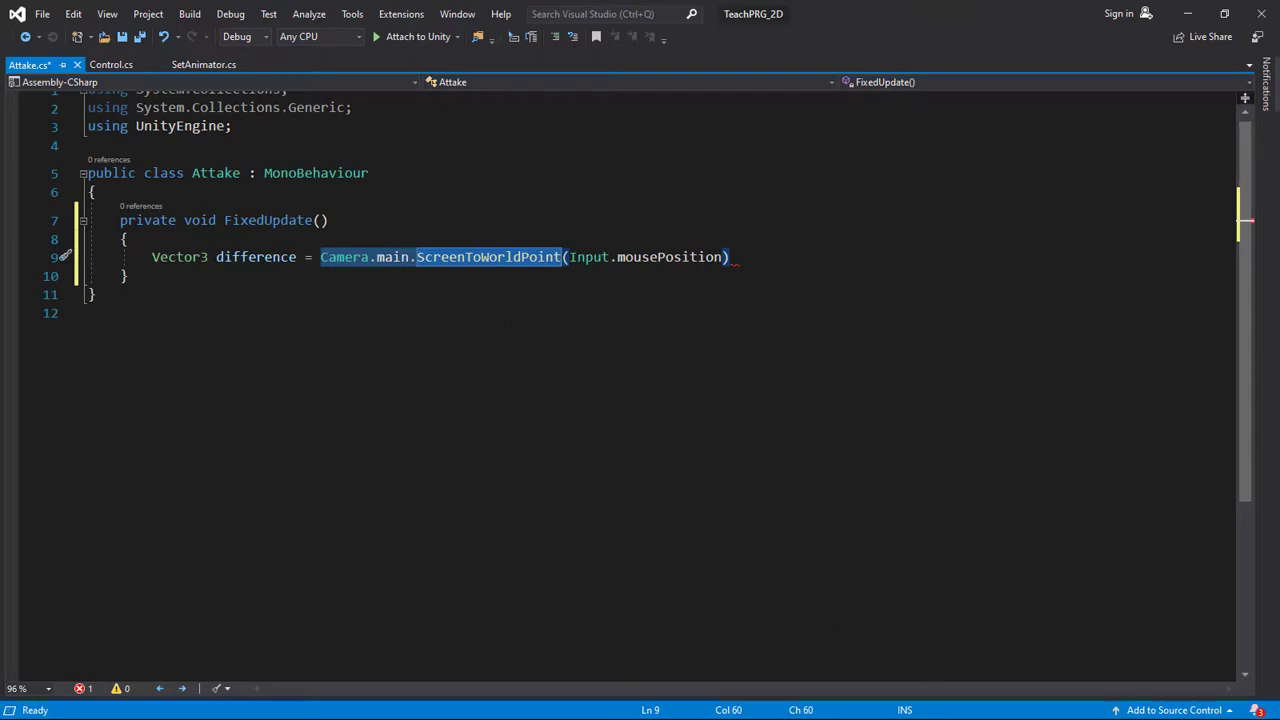
{"action": "mouse_move", "coordinate": [555, 257]}
{"action": "left_click_drag", "start_coordinate": [569, 257], "coordinate": [724, 257]}
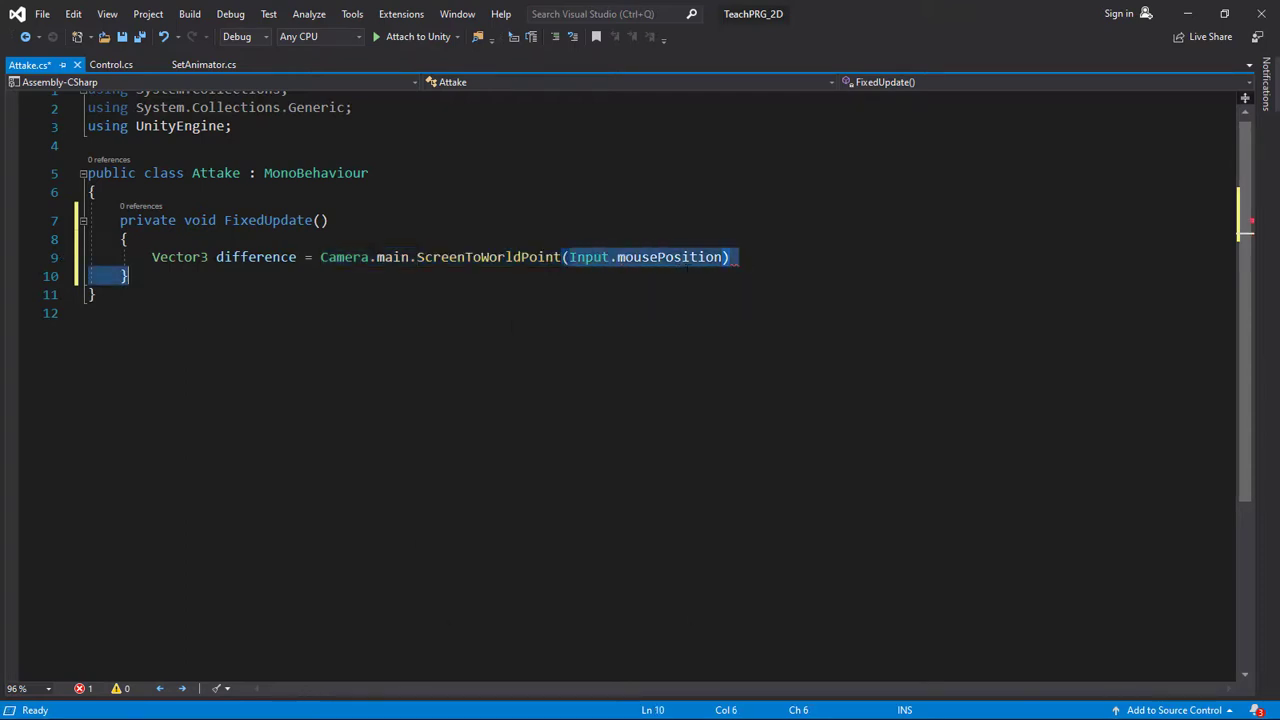
{"action": "left_click", "coordinate": [604, 294]}
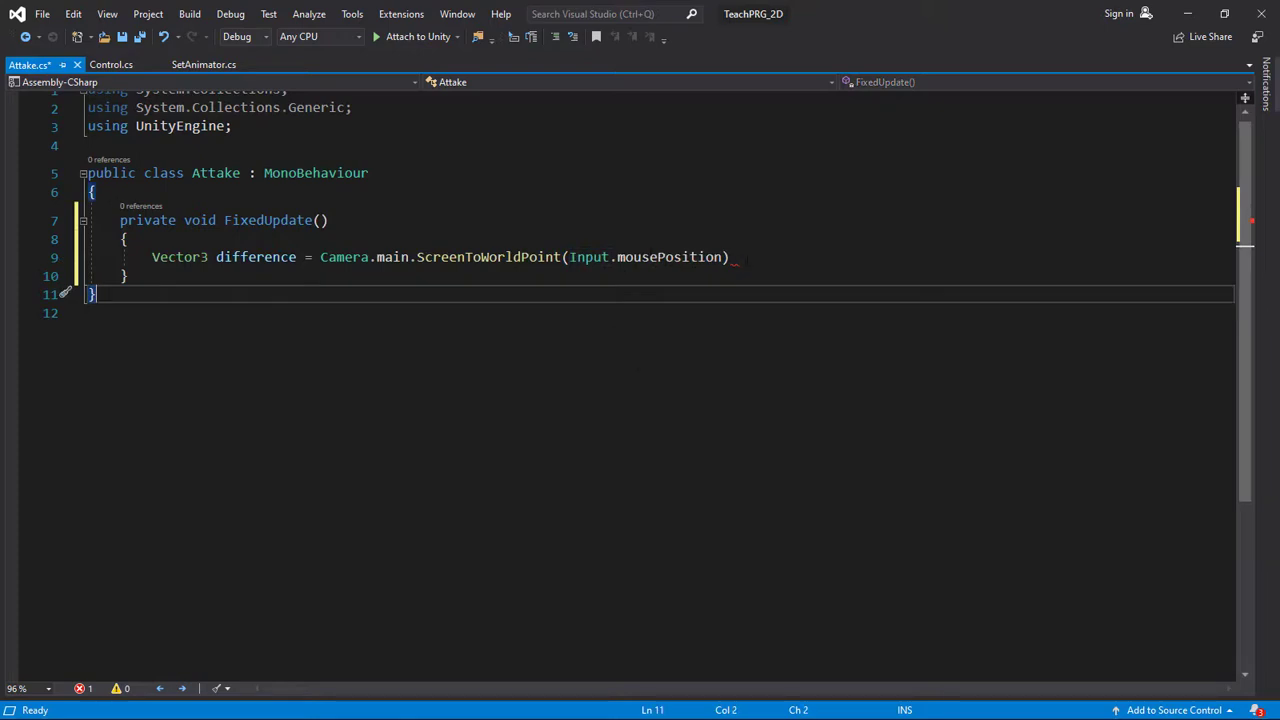
- Append '- transform.position;' to the difference line and highlight the subtracted term
{"action": "left_click", "coordinate": [734, 257]}
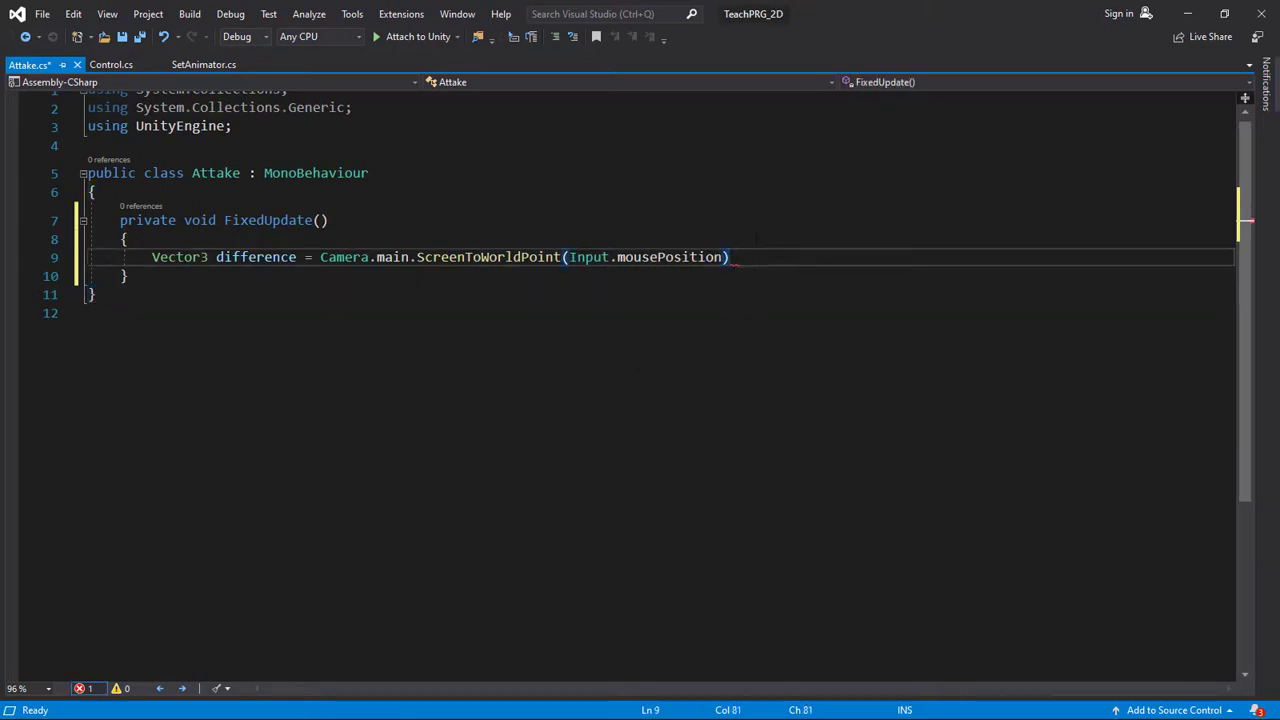
{"action": "type", "text": " - transform"}
{"action": "type", "text": ".position;"}
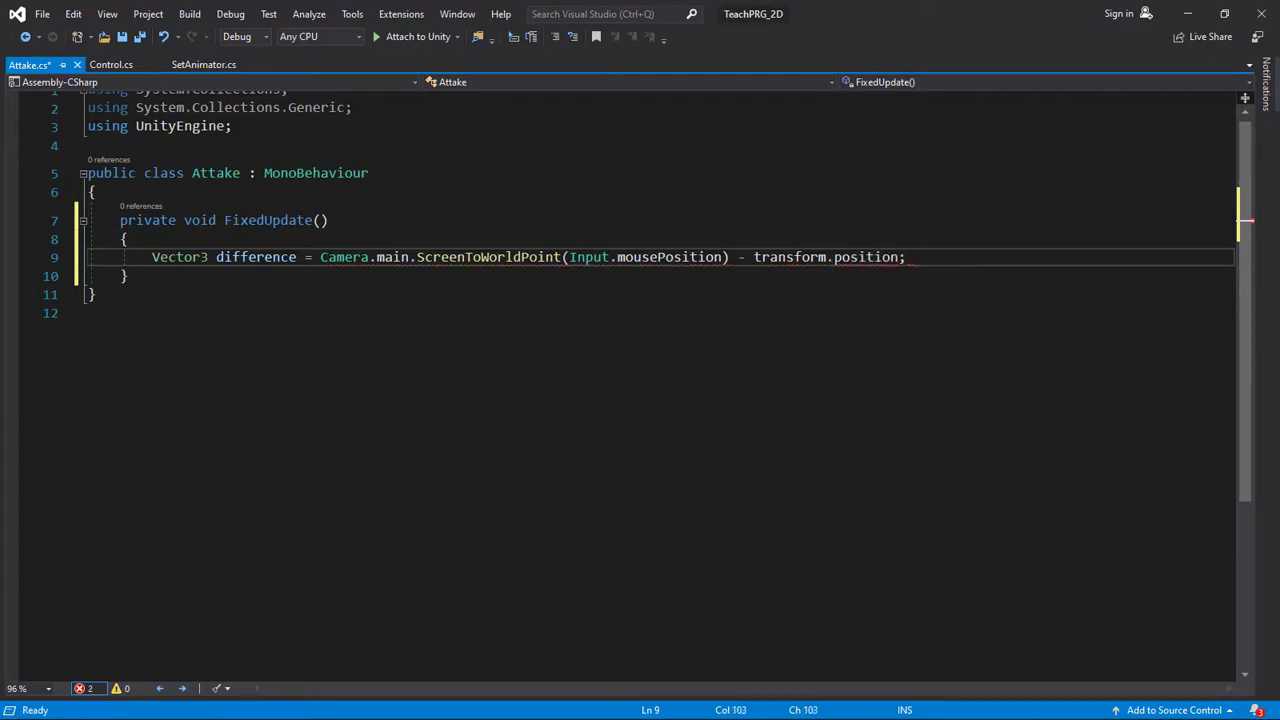
{"action": "left_click_drag", "start_coordinate": [747, 257], "coordinate": [906, 257]}
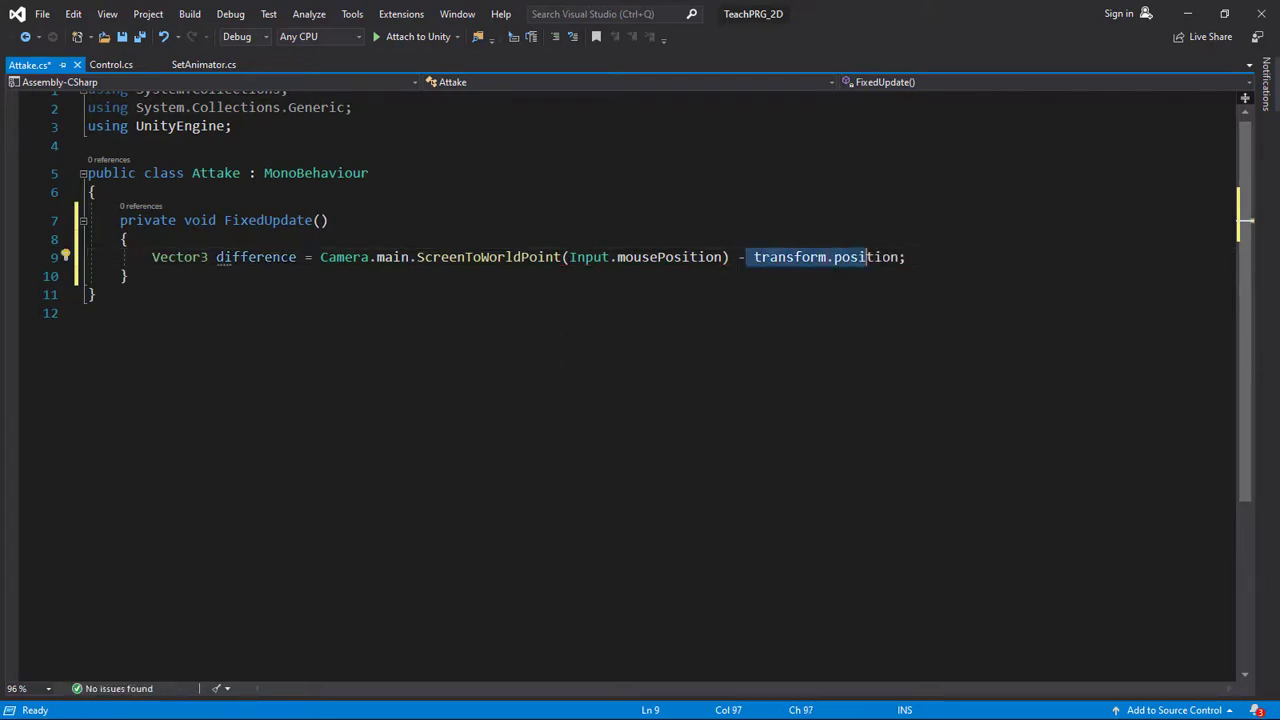
{"action": "left_click", "coordinate": [906, 257]}
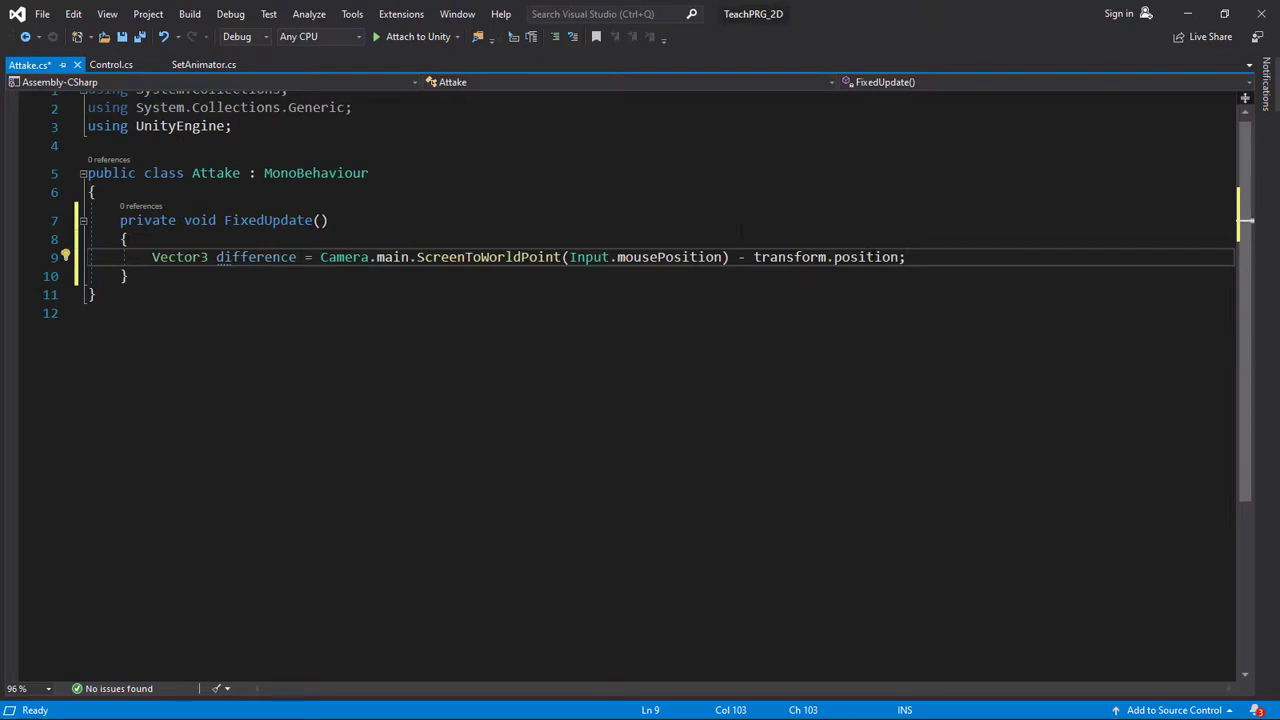
- Insert an empty line 10 below the difference declaration
{"action": "key", "text": "Return"}
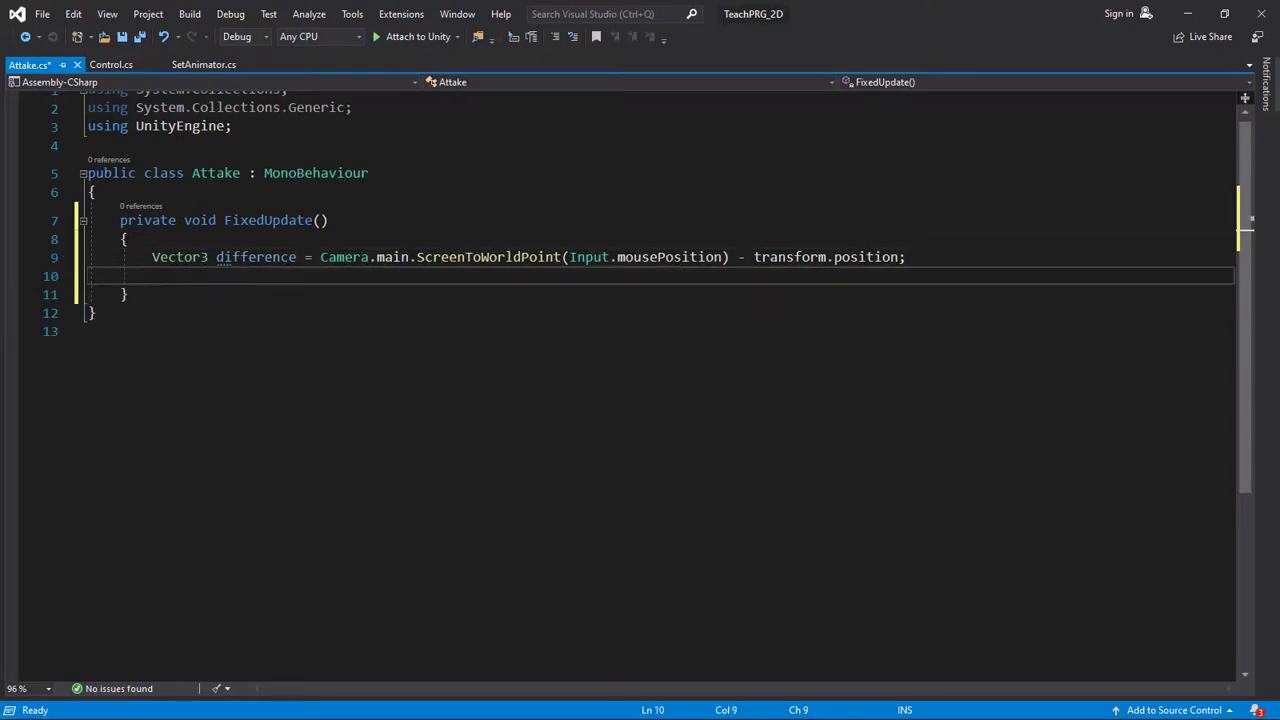
- Start line 10 as 'float rotZ = Mathf.Atan2(difference.y, difference.x'
{"action": "type", "text": "flo"}
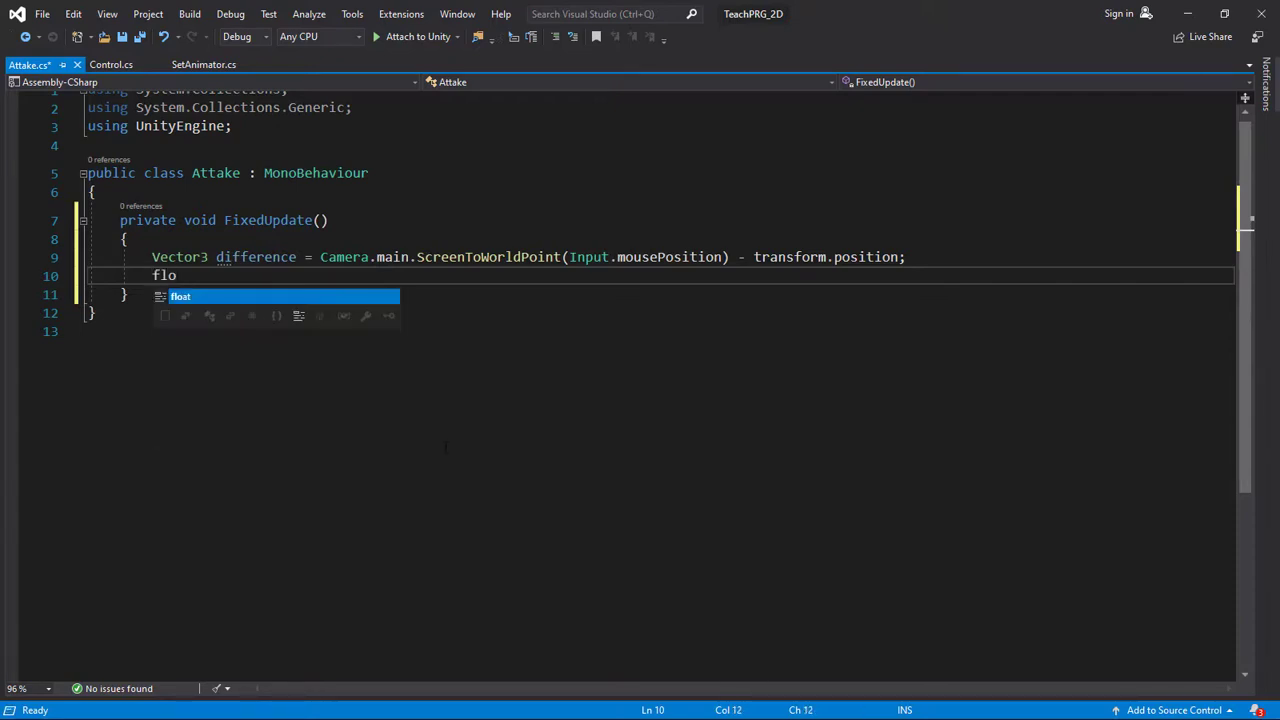
{"action": "type", "text": "at rot"}
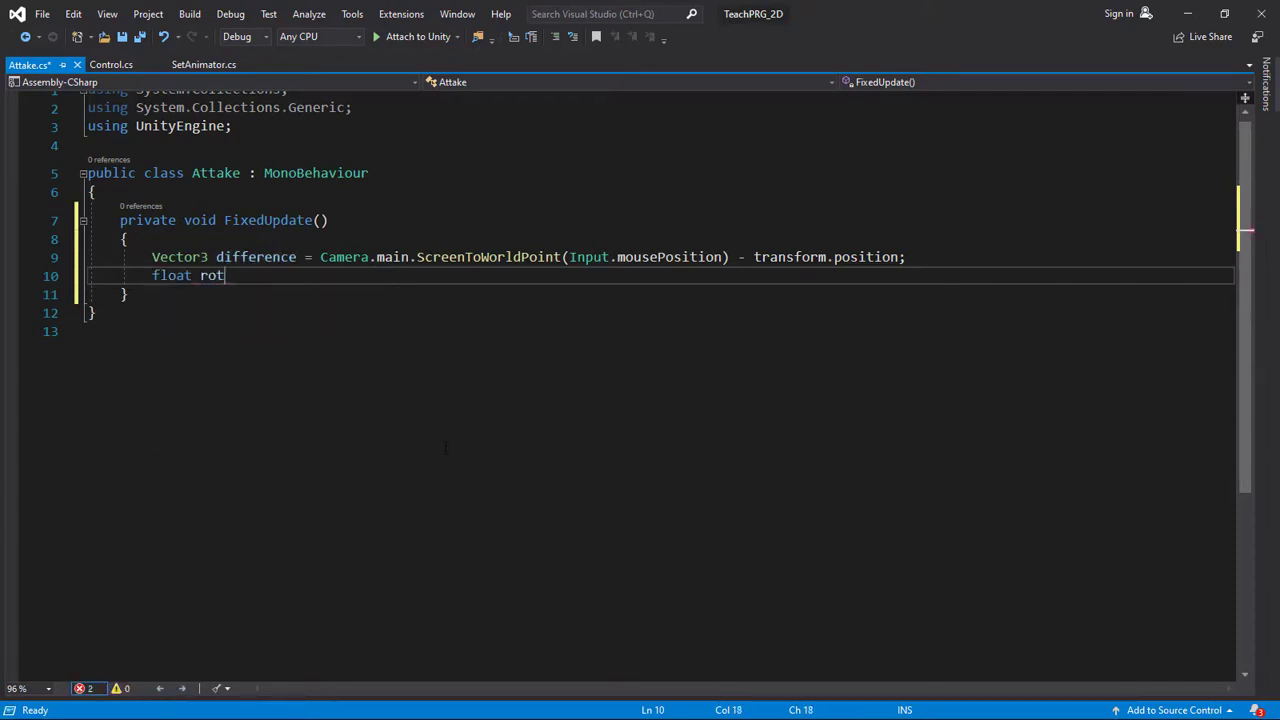
{"action": "type", "text": "Z = "}
{"action": "type", "text": "Ma"}
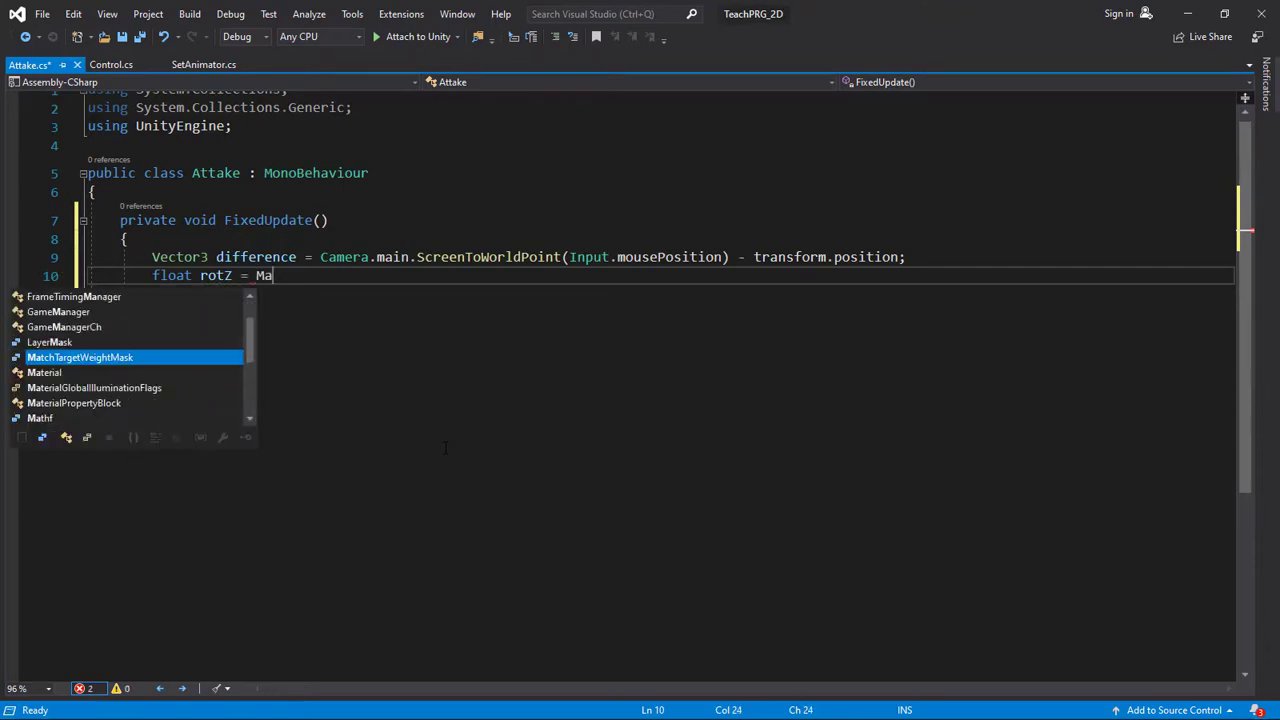
{"action": "type", "text": "t"}
{"action": "key", "text": "Down"}
{"action": "key", "text": "Down"}
{"action": "key", "text": "Down"}
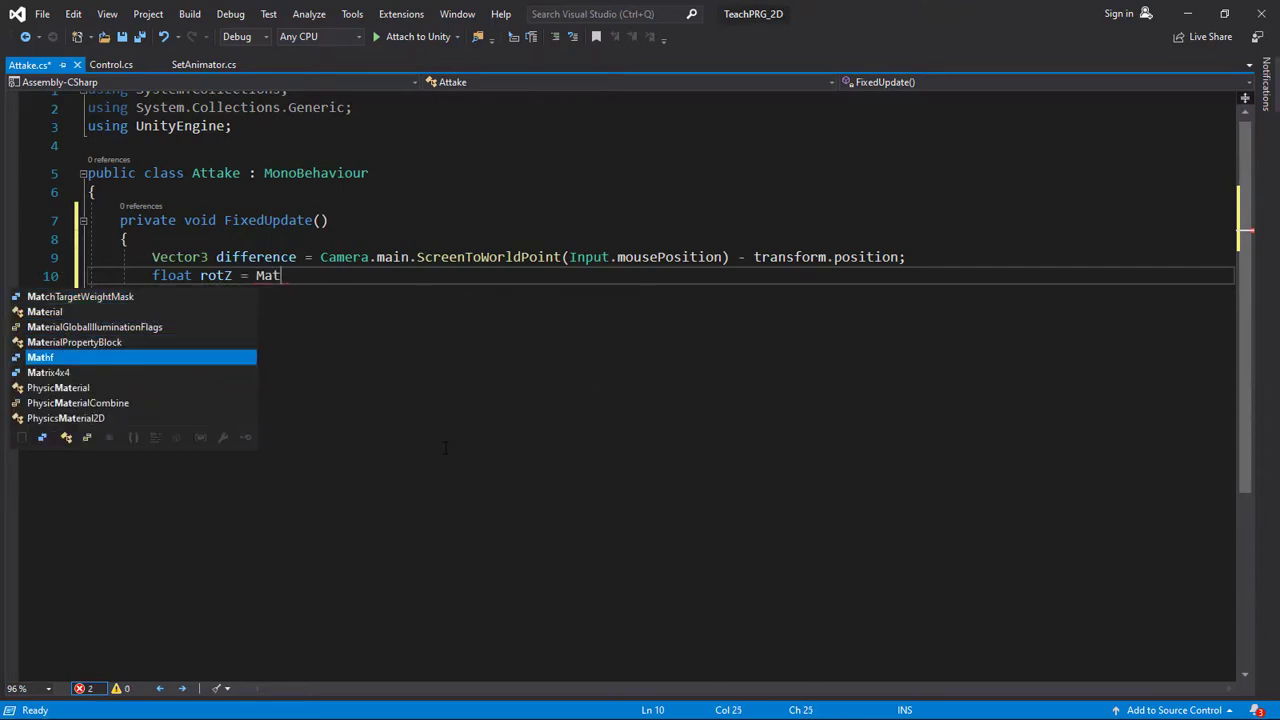
{"action": "key", "text": "Tab"}
{"action": "type", "text": ".A"}
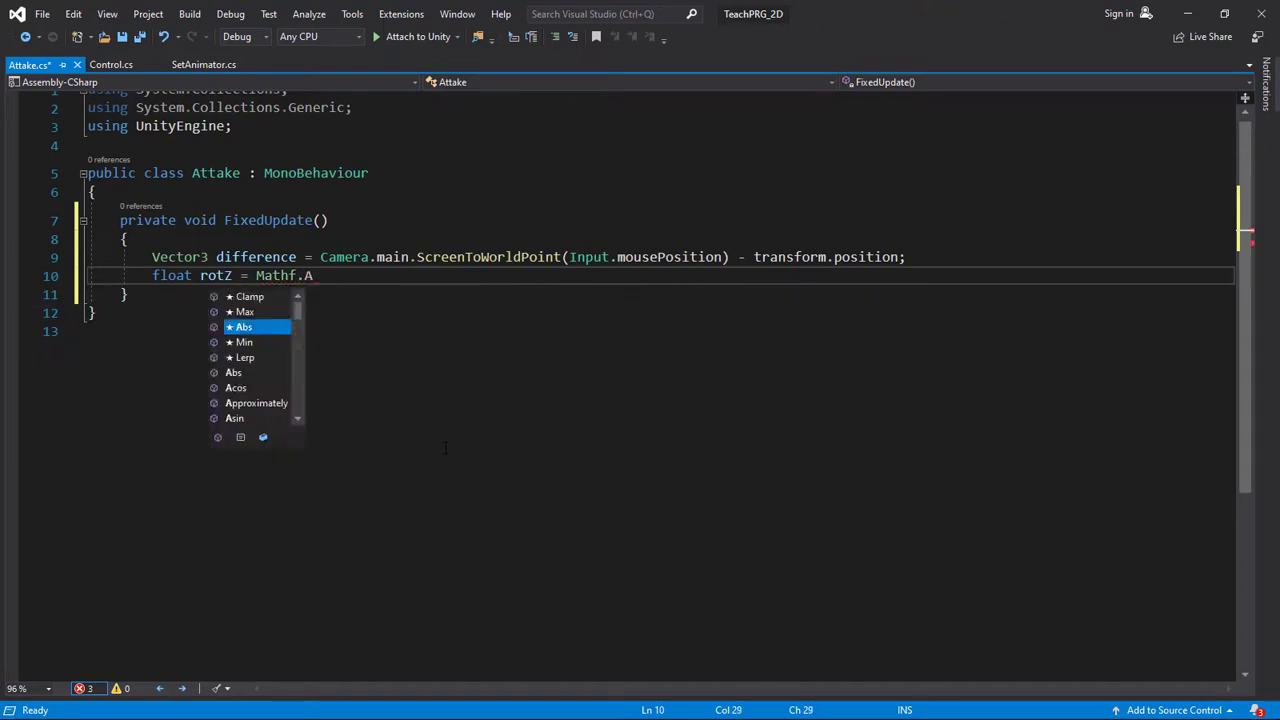
{"action": "type", "text": "ta"}
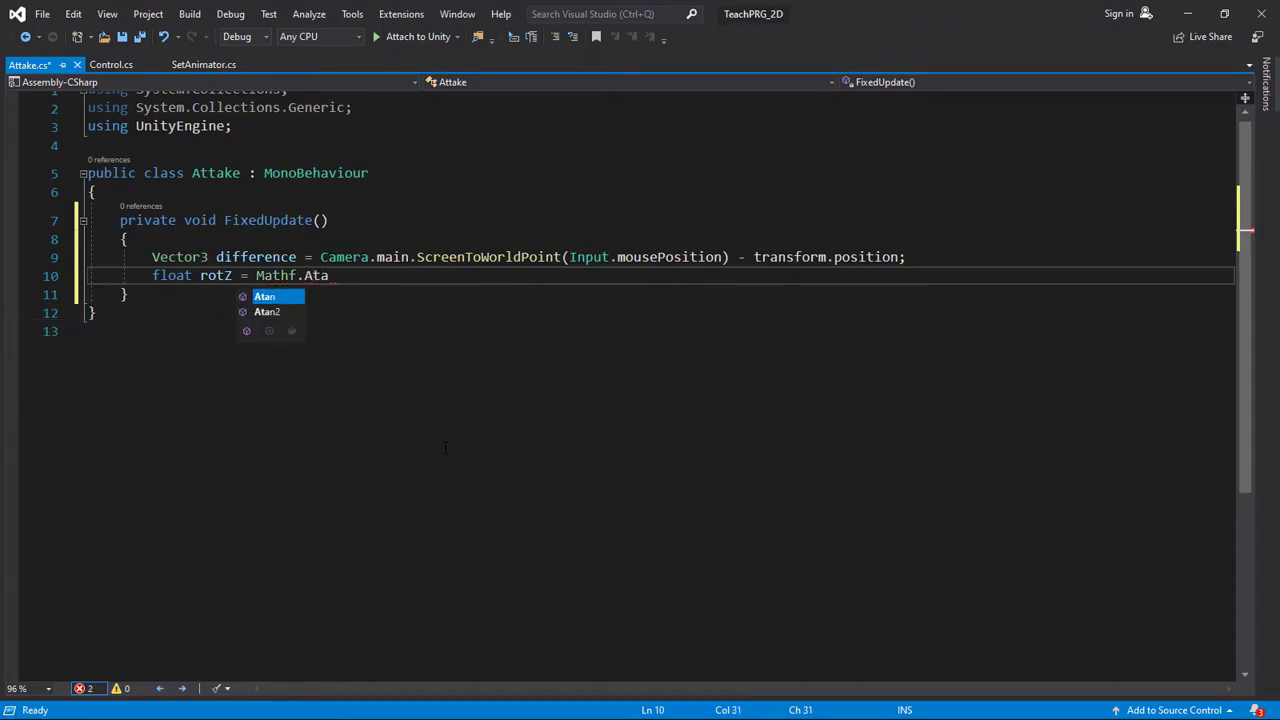
{"action": "key", "text": "Down"}
{"action": "key", "text": "Tab"}
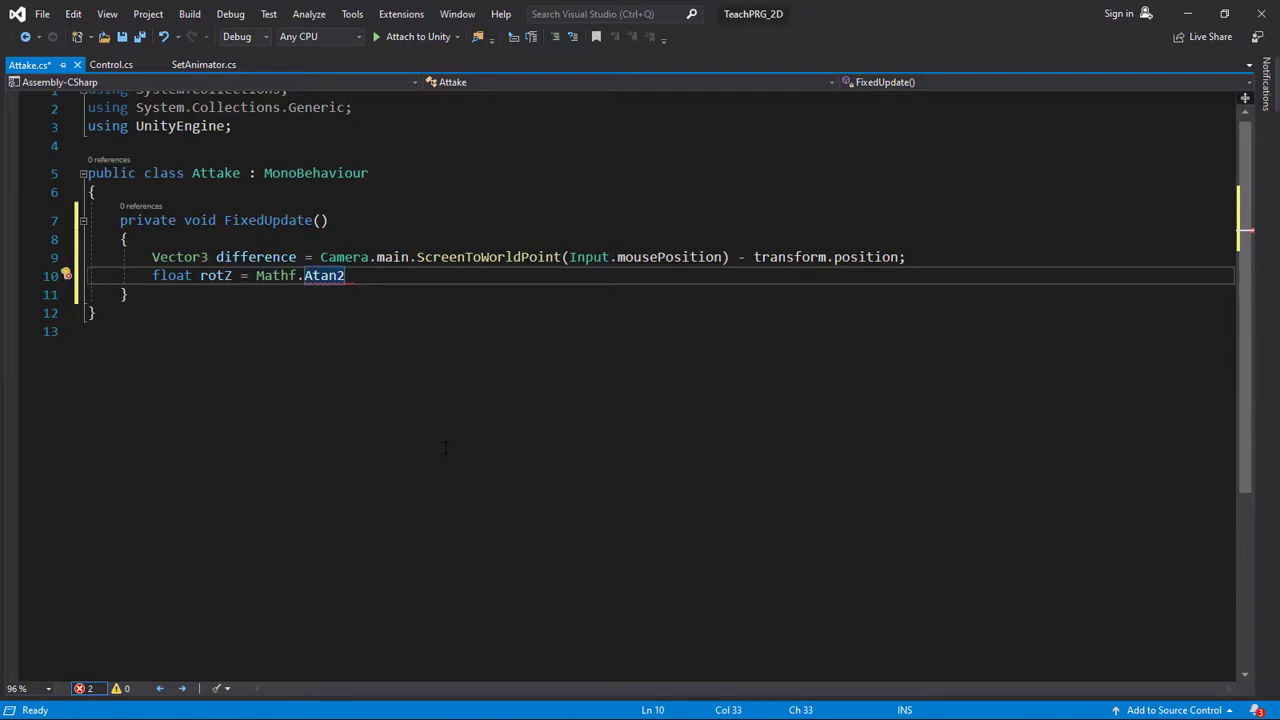
{"action": "type", "text": "("}
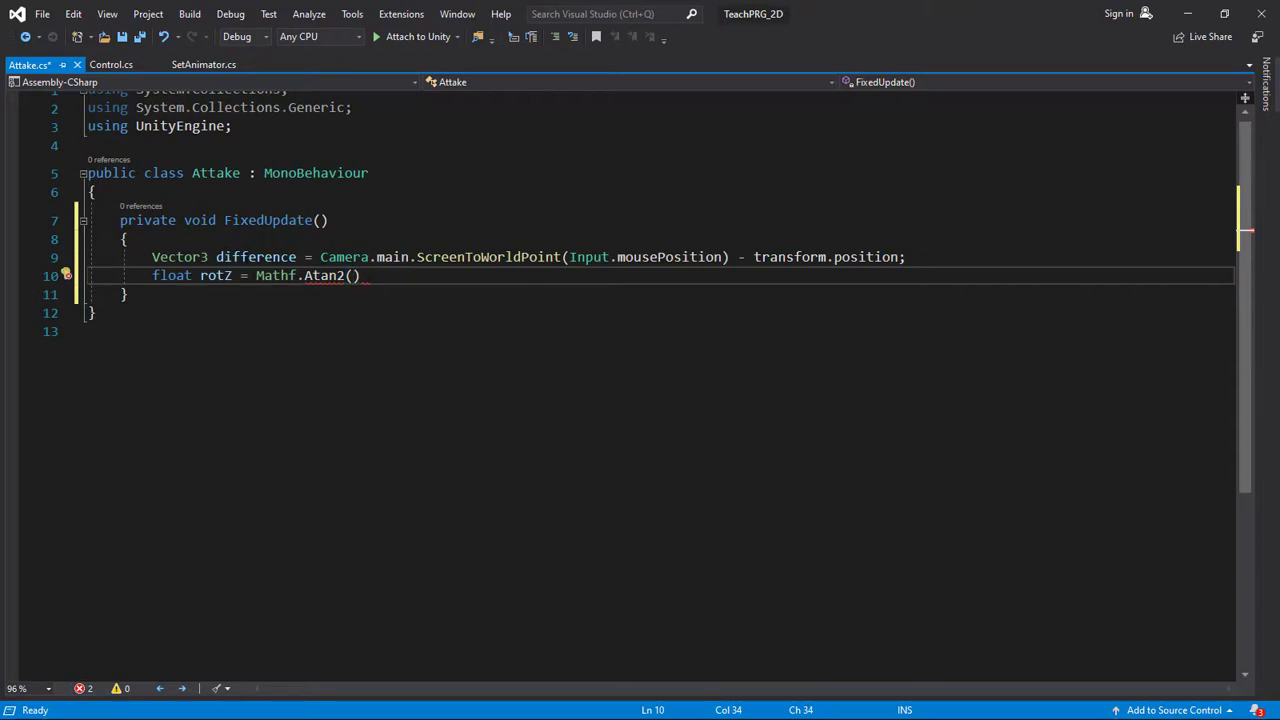
{"action": "type", "text": "diff"}
{"action": "key", "text": "Tab"}
{"action": "type", "text": "."}
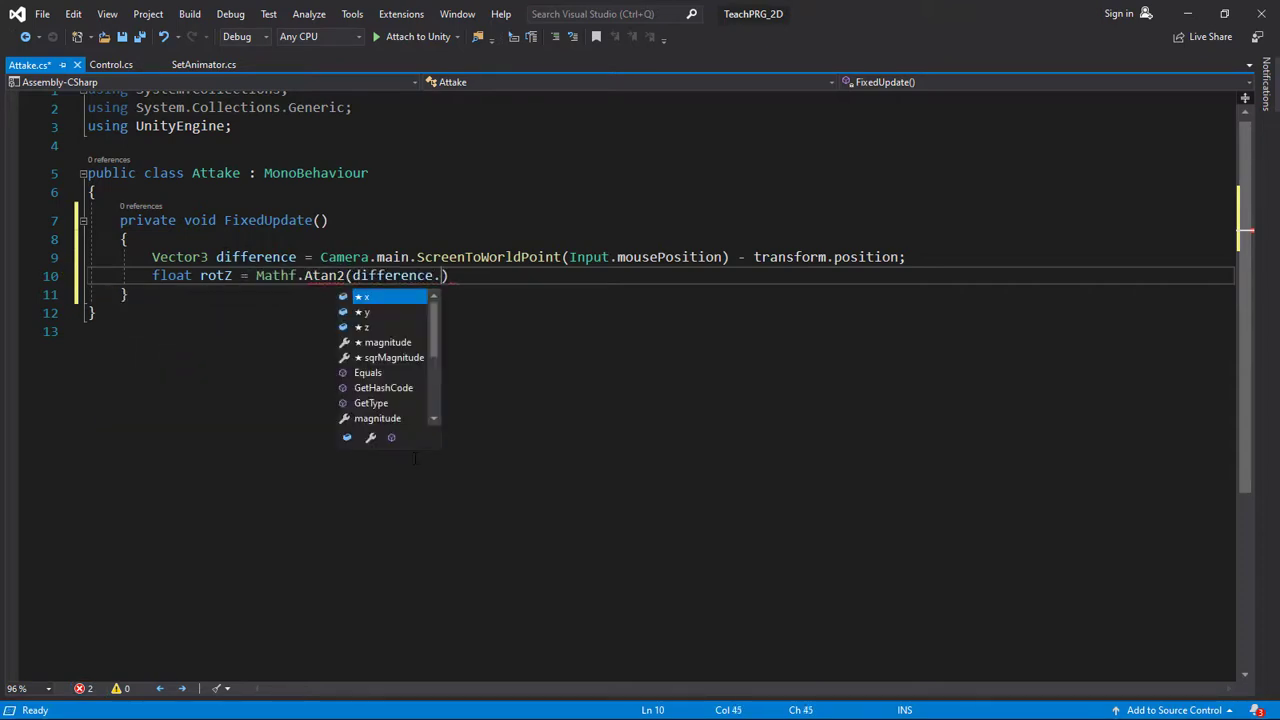
{"action": "type", "text": "y,"}
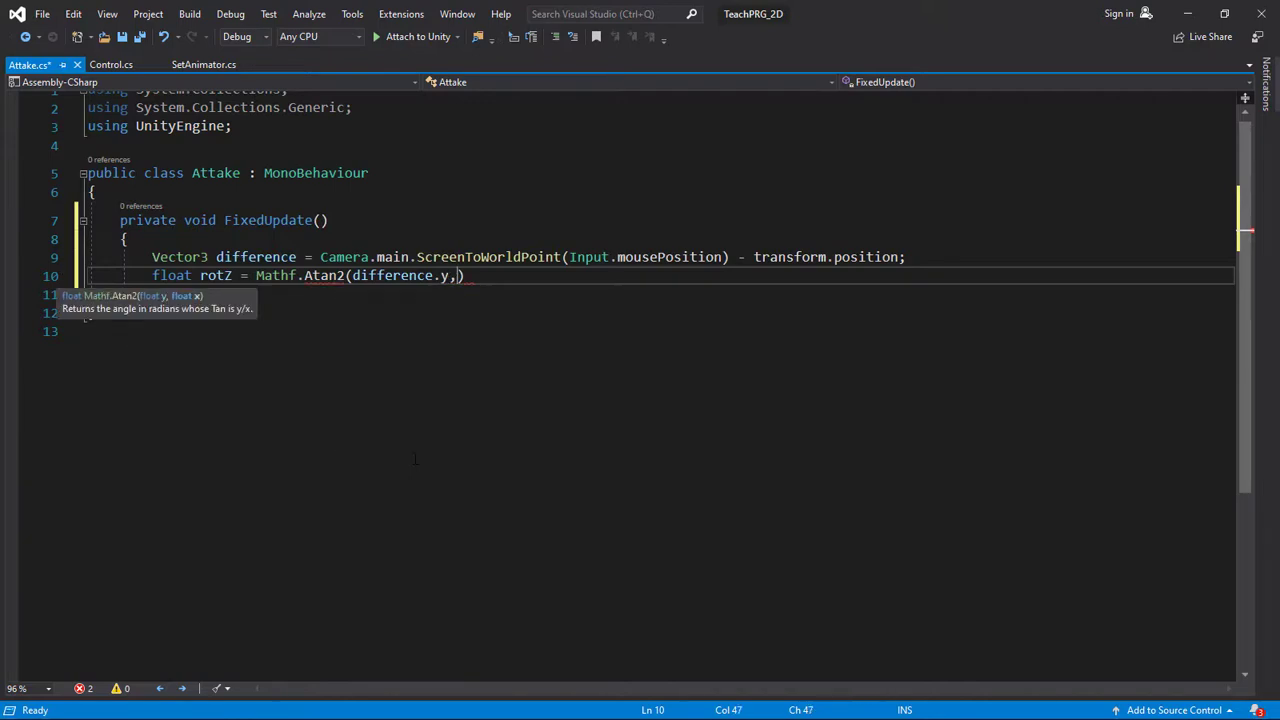
{"action": "type", "text": " diff"}
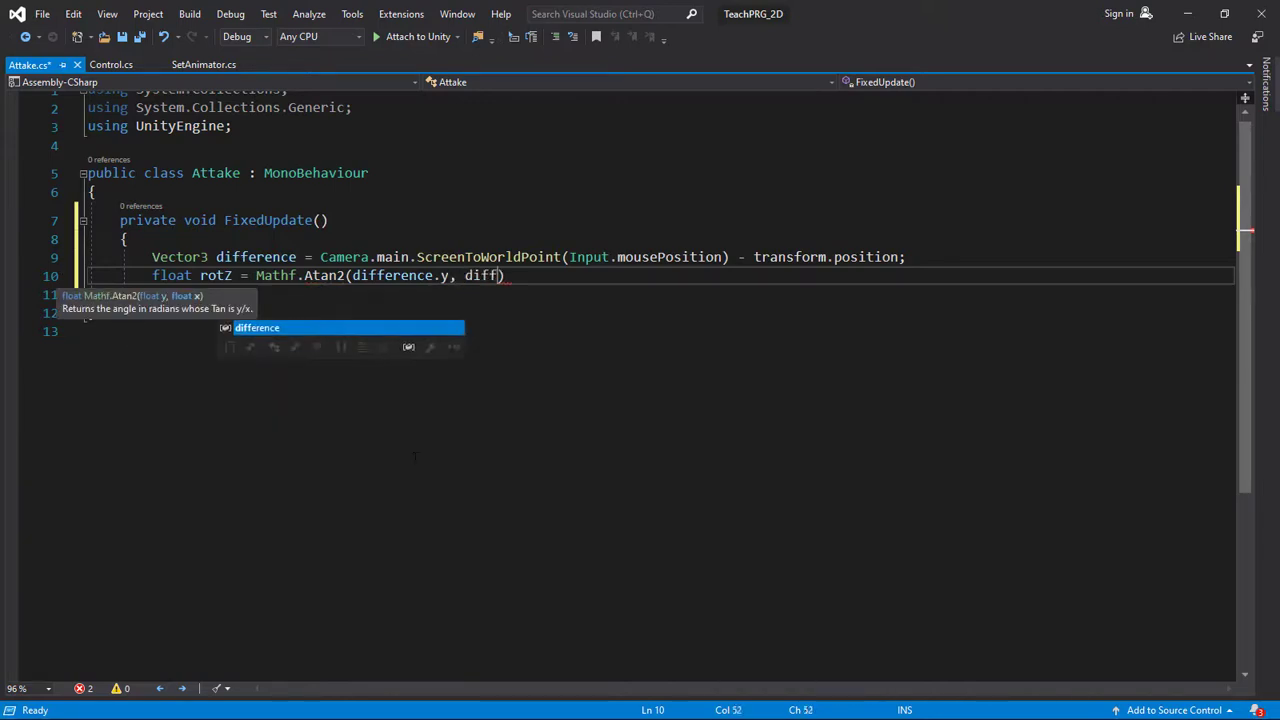
{"action": "key", "text": "Tab"}
- Finish the rotZ line with ') * Mathf.Rad2Deg;' and review the Atan2 expression
{"action": "type", "text": ".x)"}
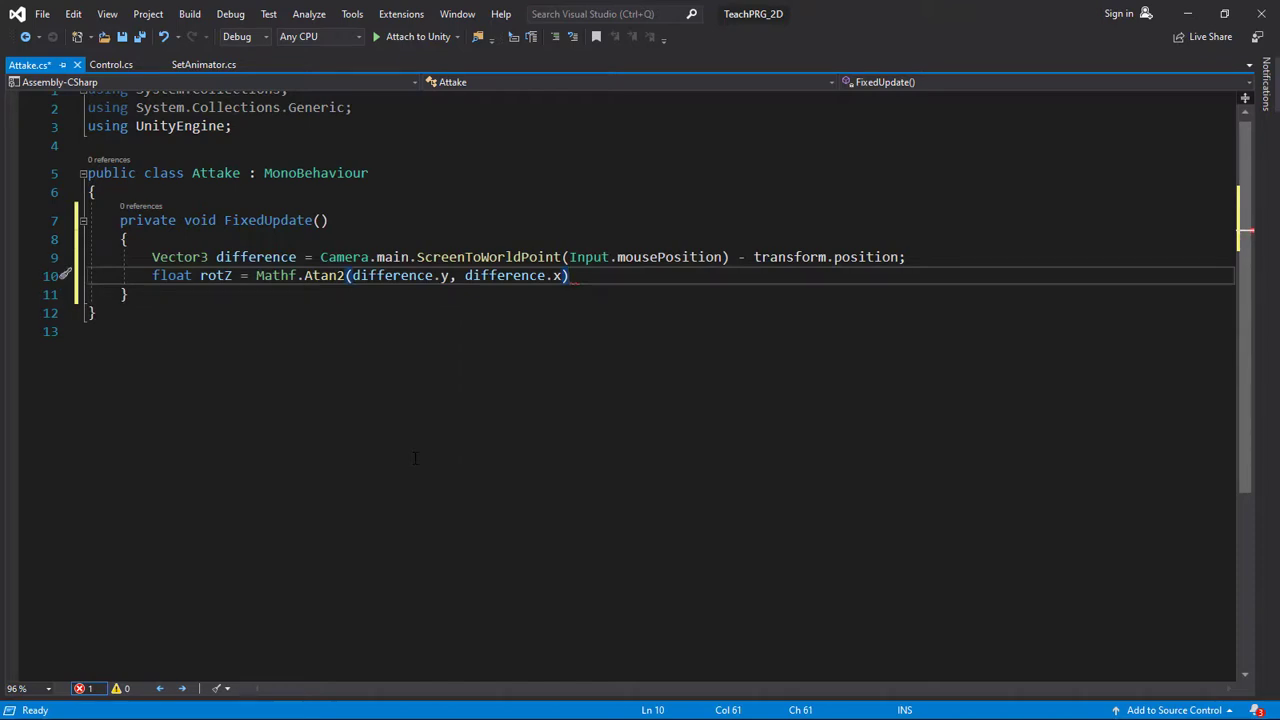
{"action": "type", "text": " *"}
{"action": "type", "text": " Ma"}
{"action": "key", "text": "Tab"}
{"action": "type", "text": "."}
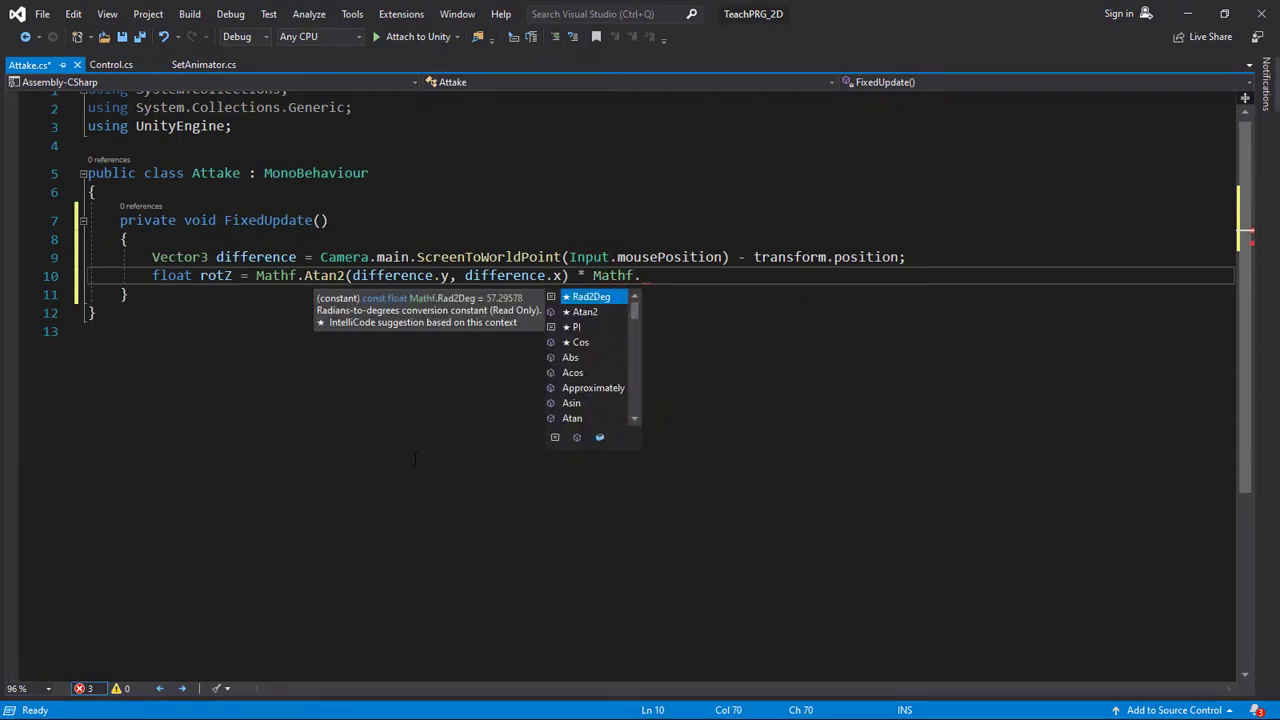
{"action": "type", "text": "Rad"}
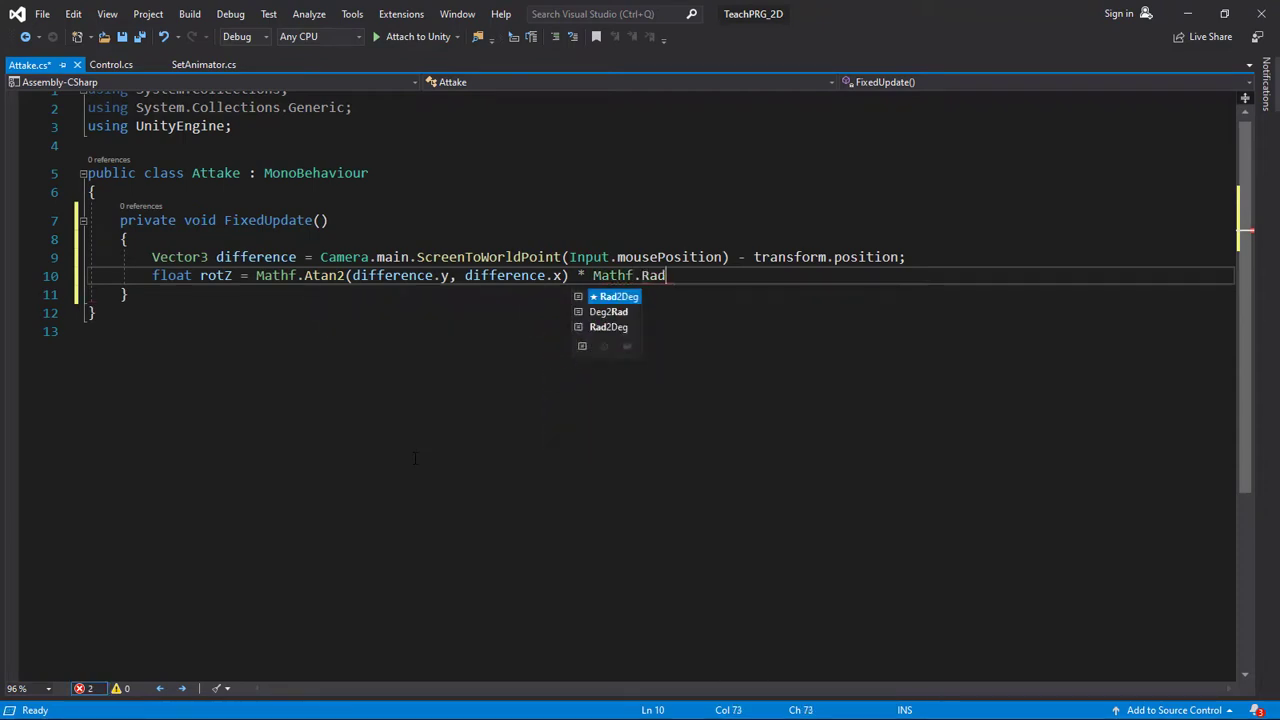
{"action": "key", "text": "Tab"}
{"action": "type", "text": ";"}
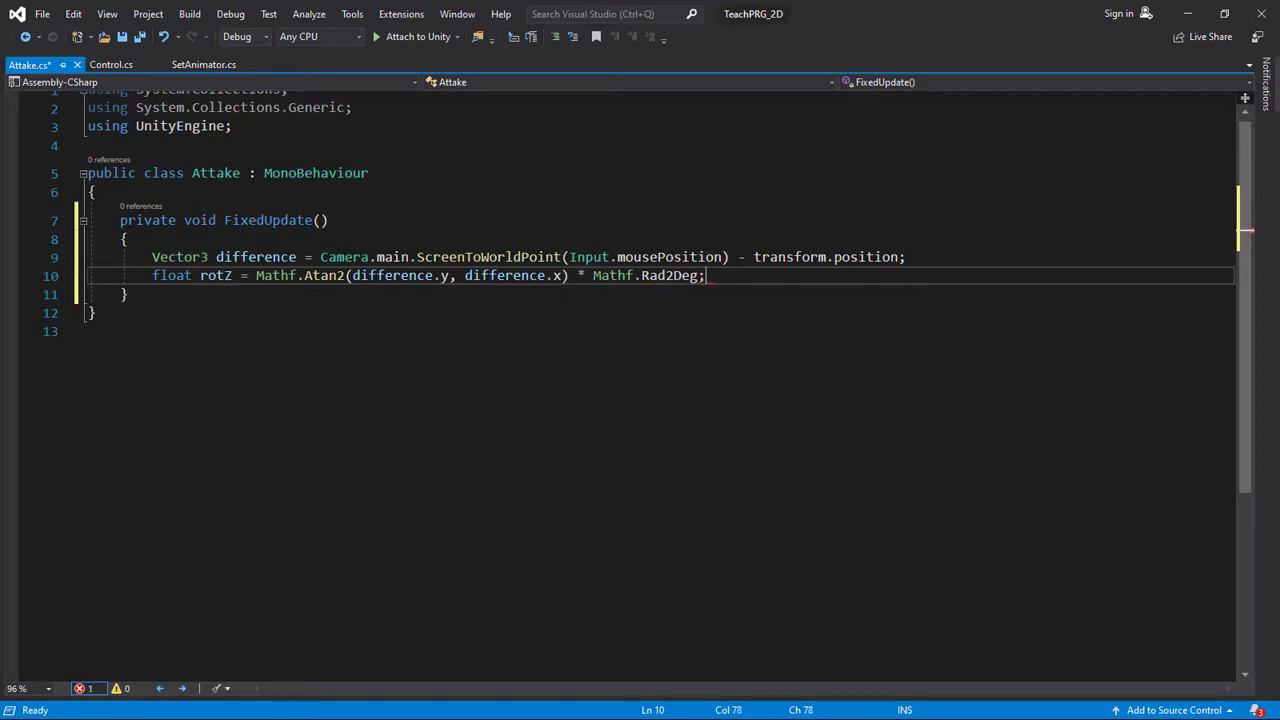
{"action": "left_click_drag", "start_coordinate": [256, 276], "coordinate": [569, 280]}
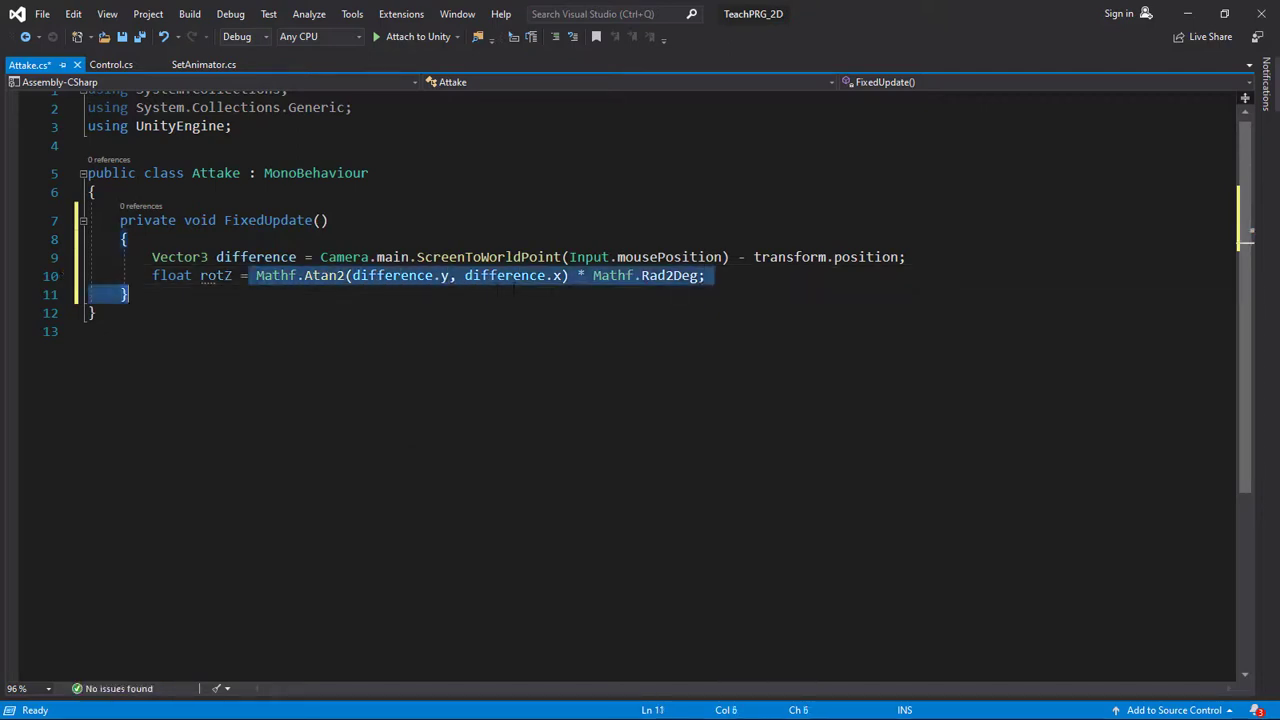
{"action": "left_click", "coordinate": [505, 276]}
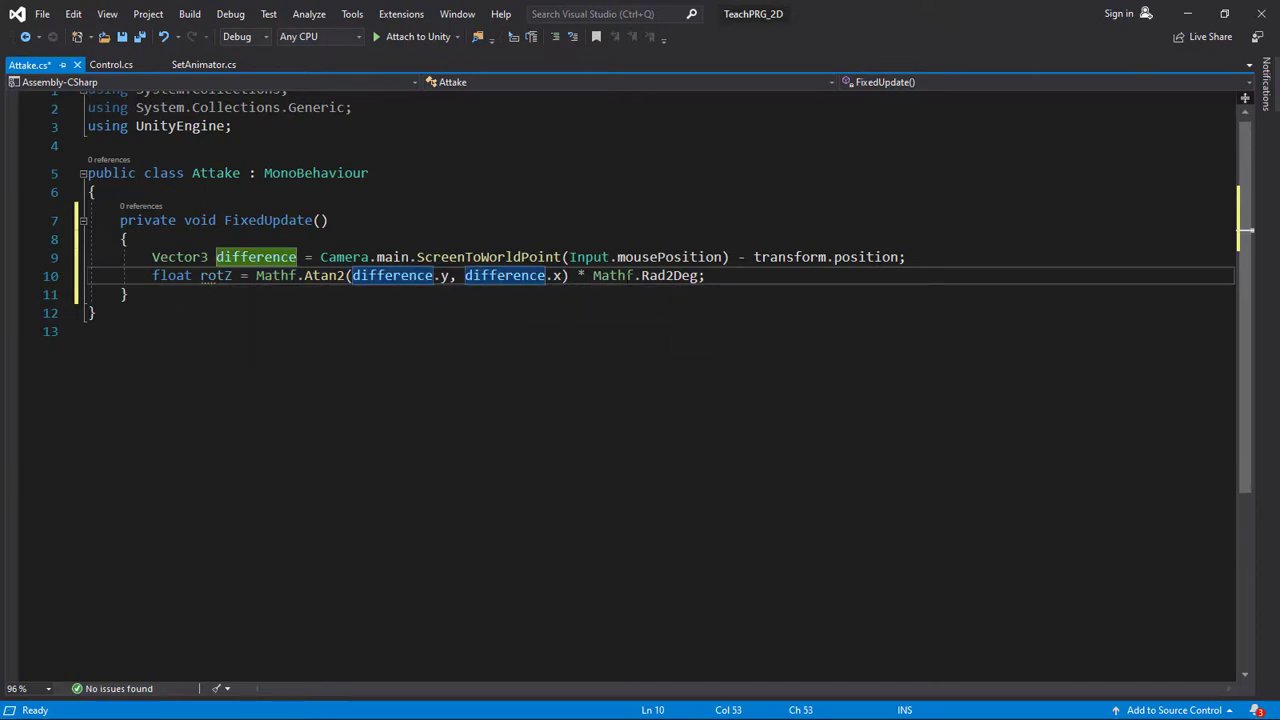
{"action": "key", "text": "End"}
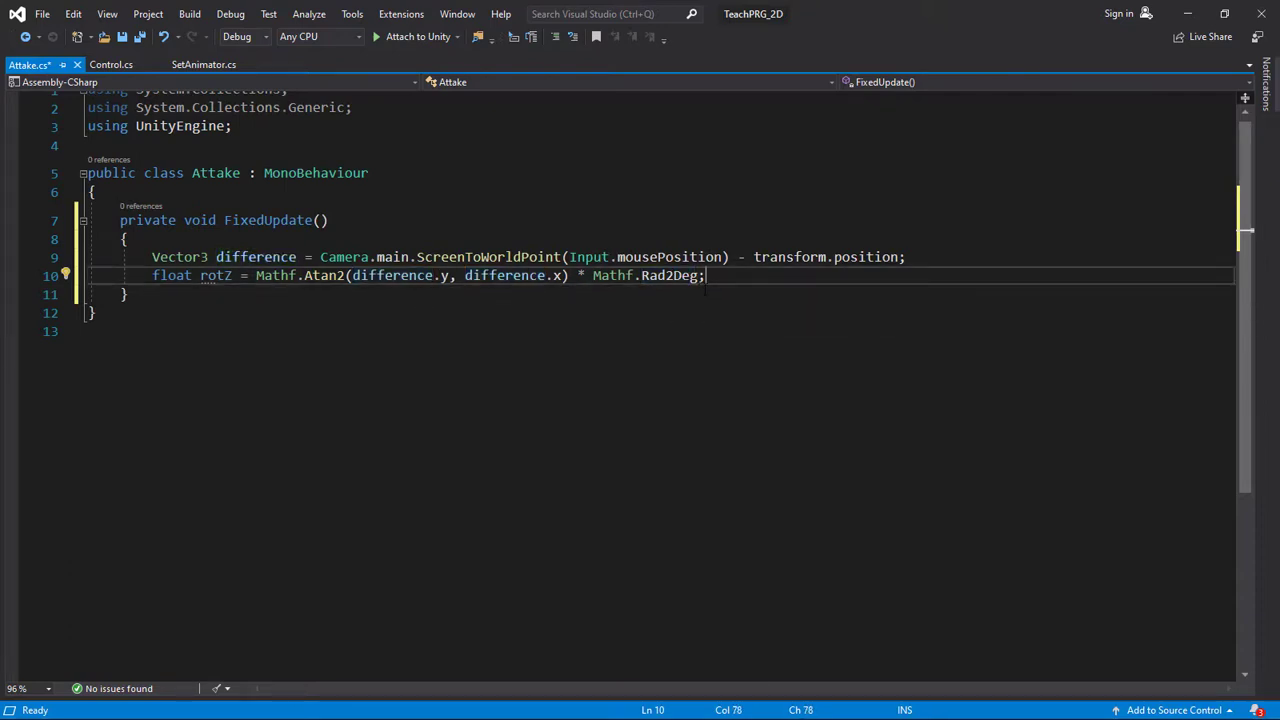
- On a new line 11, begin 'transform.rotation = Quaternion.Euler'
{"action": "key", "text": "Return"}
{"action": "type", "text": "tra"}
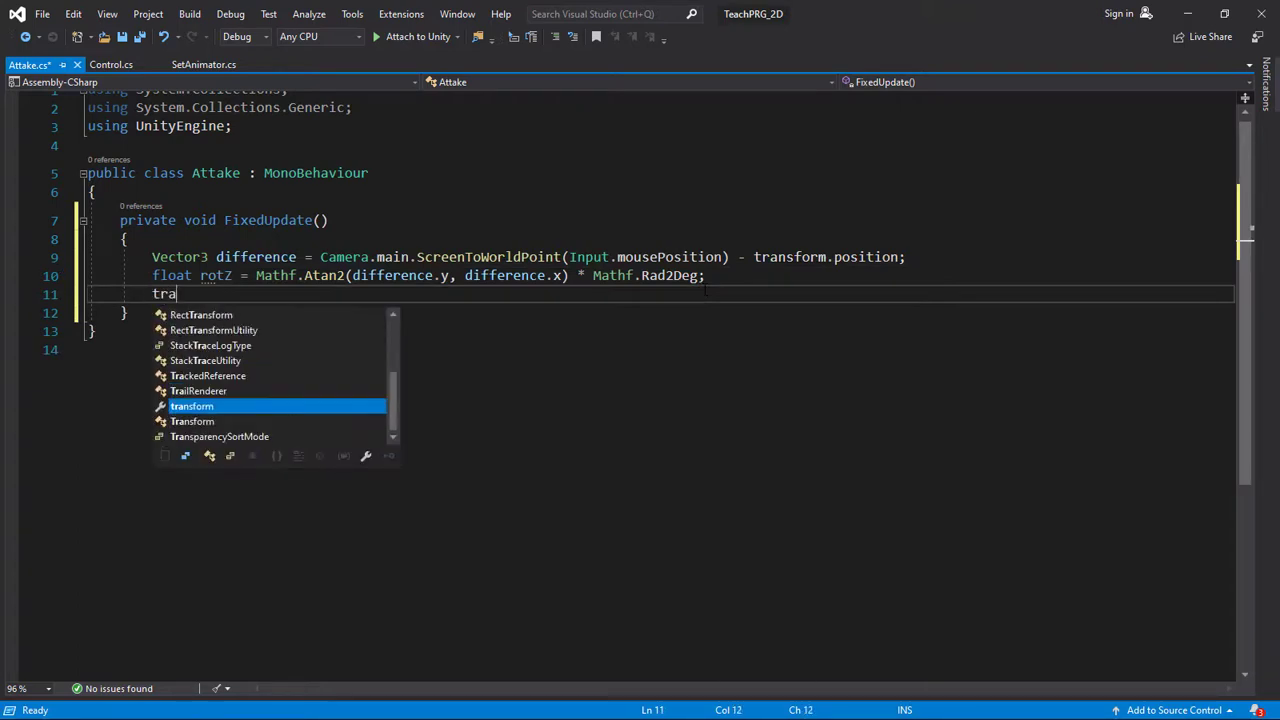
{"action": "type", "text": "nsform.ro"}
{"action": "key", "text": "Tab"}
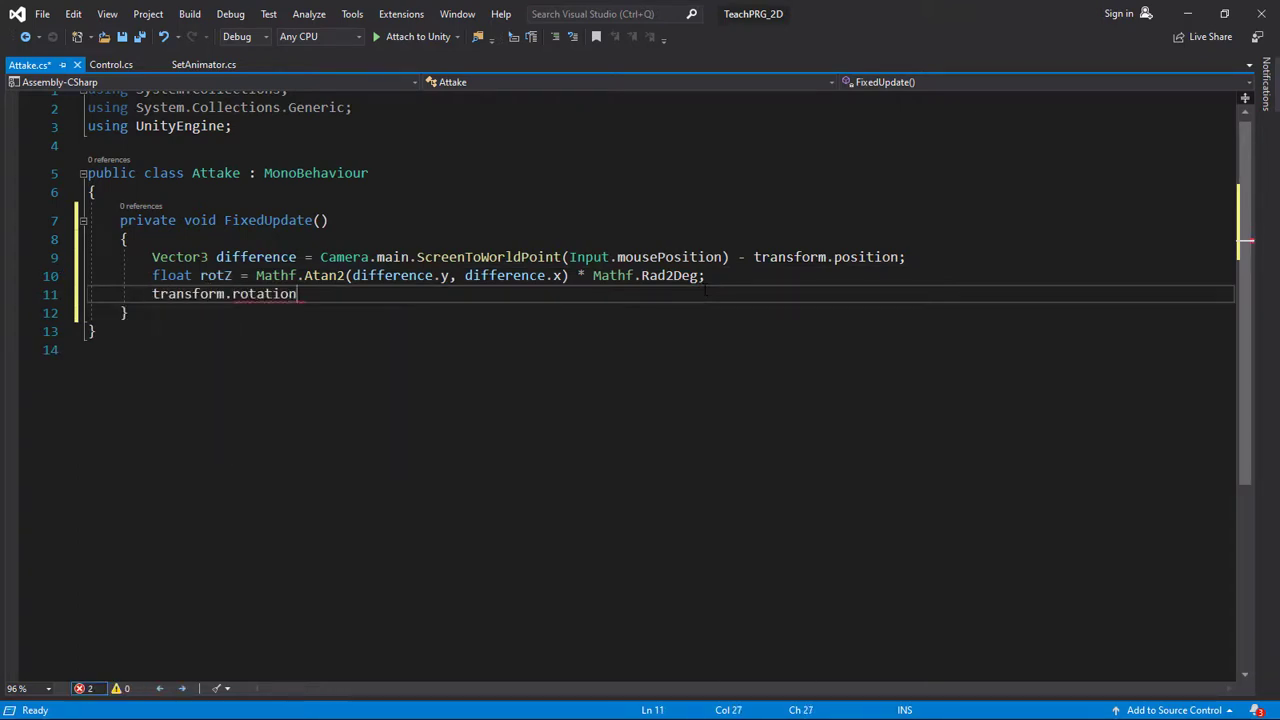
{"action": "type", "text": "= "}
{"action": "type", "text": "Qu"}
{"action": "key", "text": "Tab"}
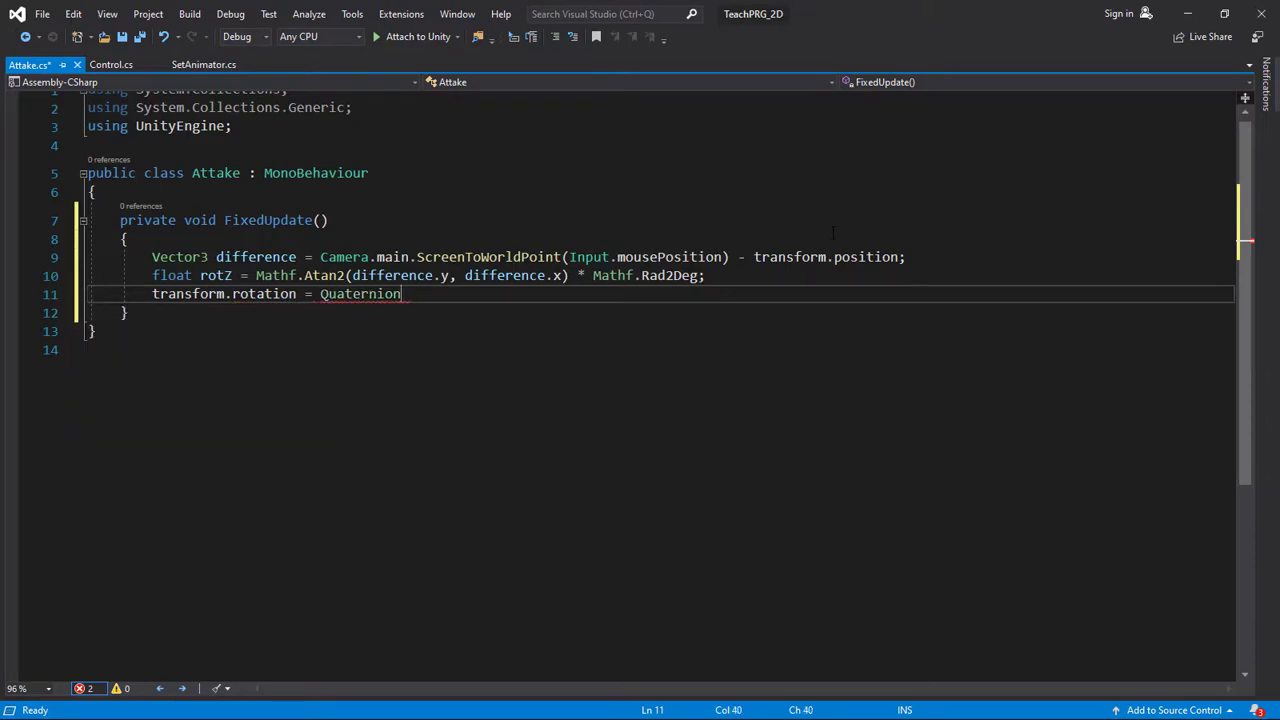
{"action": "type", "text": ".E"}
{"action": "key", "text": "Tab"}
- Pass Euler the arguments 0, 0 and rotZ - offset
{"action": "type", "text": "("}
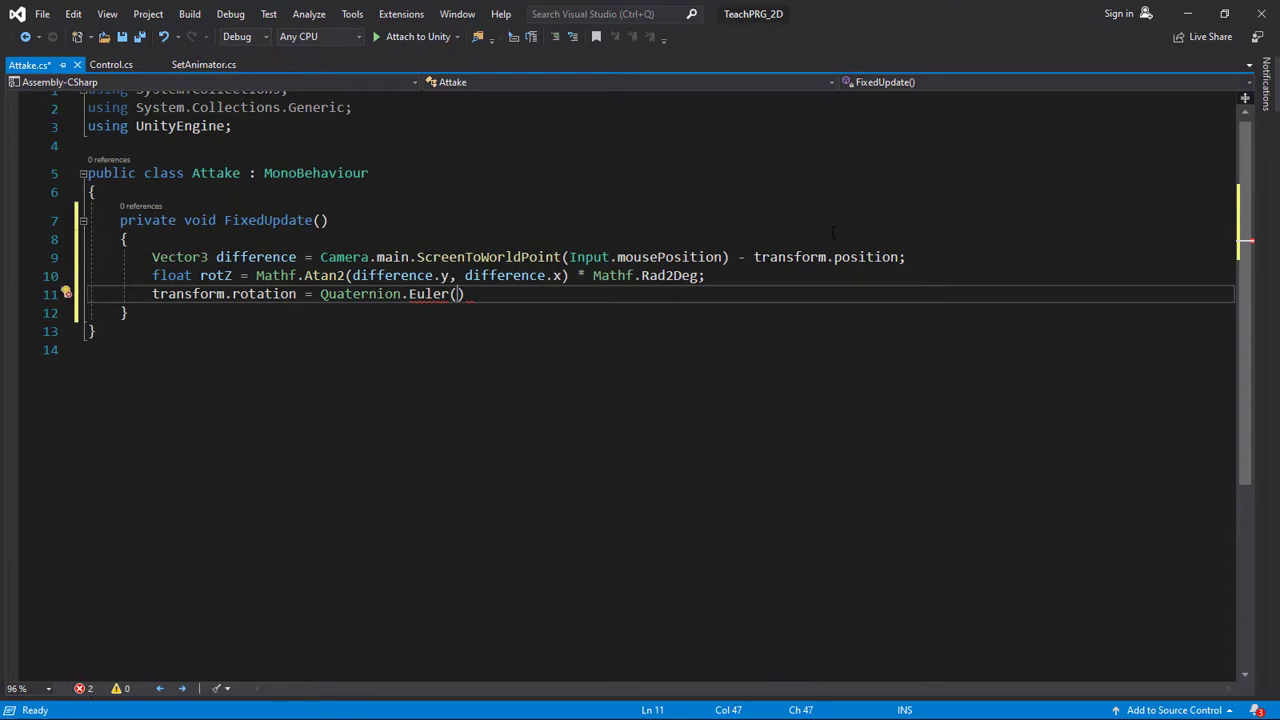
{"action": "type", "text": "x:"}
{"action": "type", "text": ",y:"}
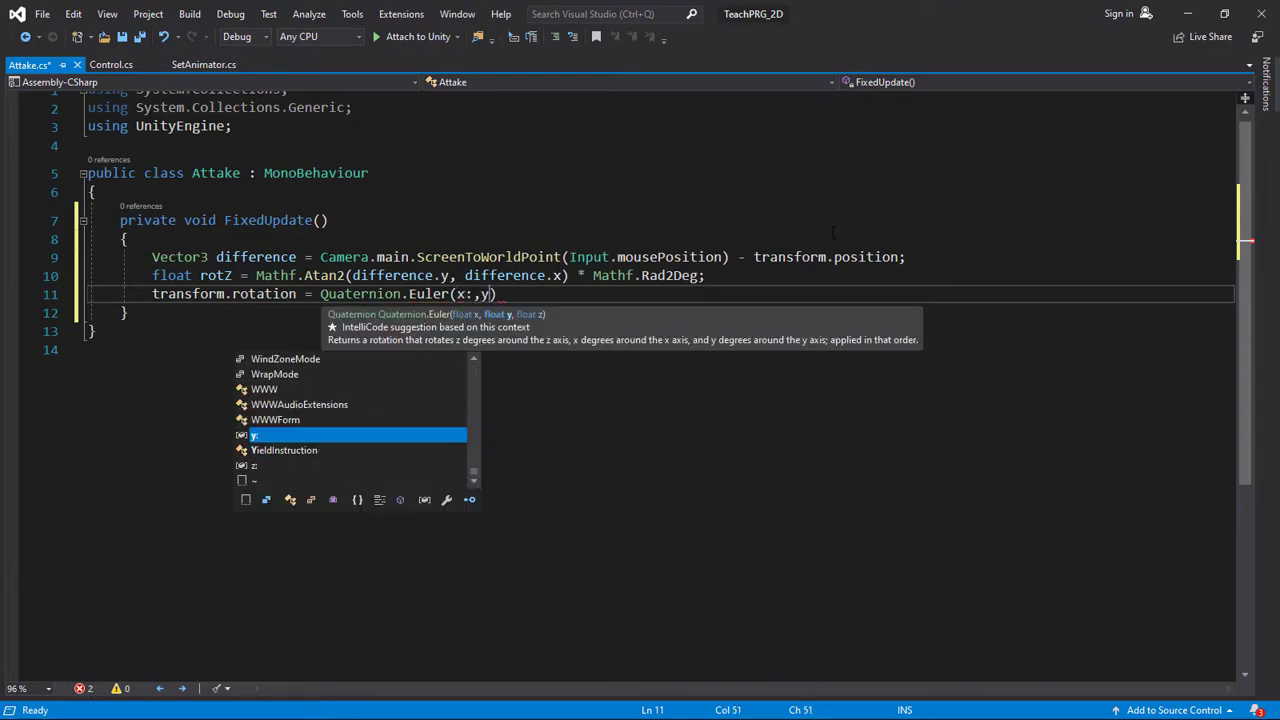
{"action": "type", "text": ",z"}
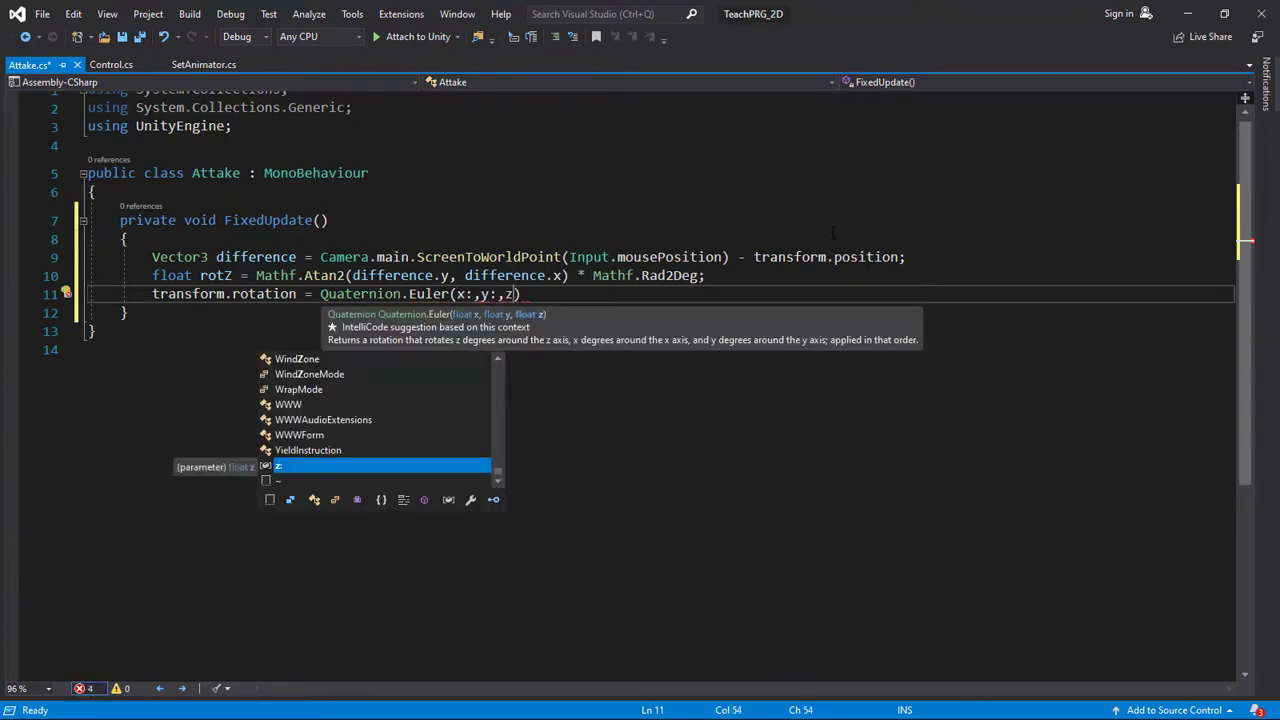
{"action": "key", "text": "BackSpace"}
{"action": "key", "text": "BackSpace"}
{"action": "key", "text": "BackSpace"}
{"action": "key", "text": "BackSpace"}
{"action": "key", "text": "BackSpace"}
{"action": "key", "text": "BackSpace"}
{"action": "key", "text": "BackSpace"}
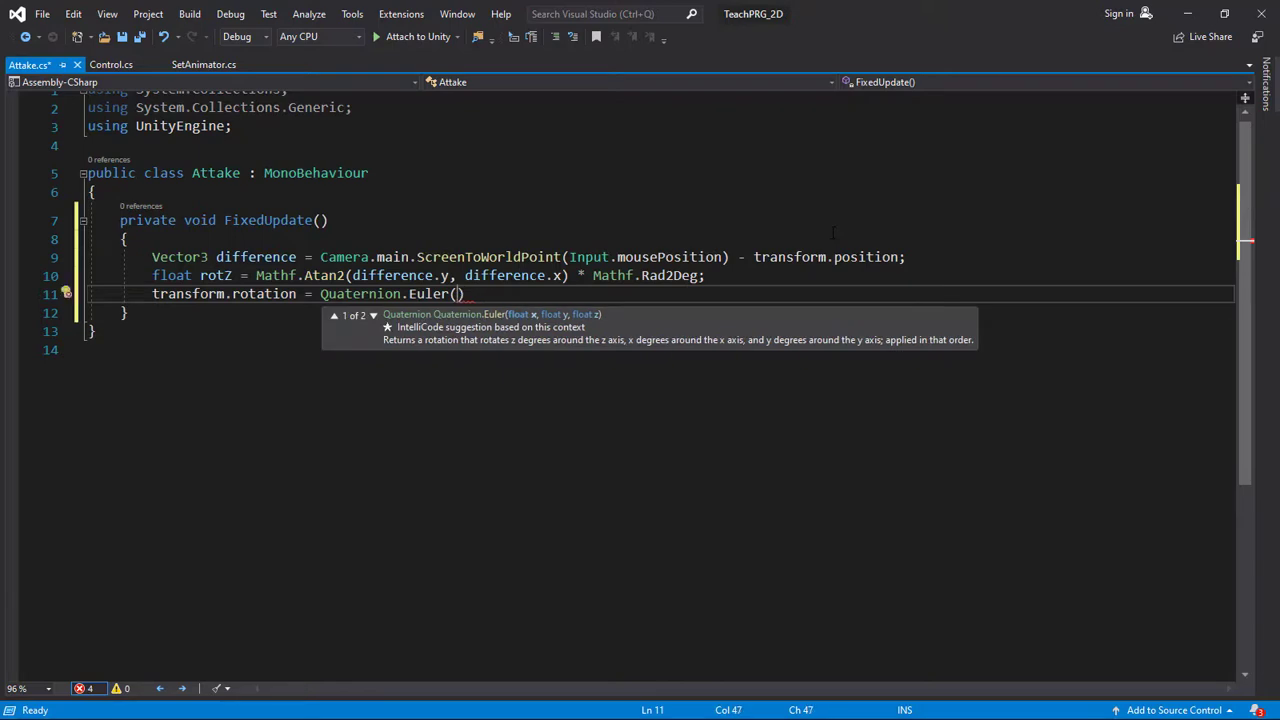
{"action": "type", "text": "0,"}
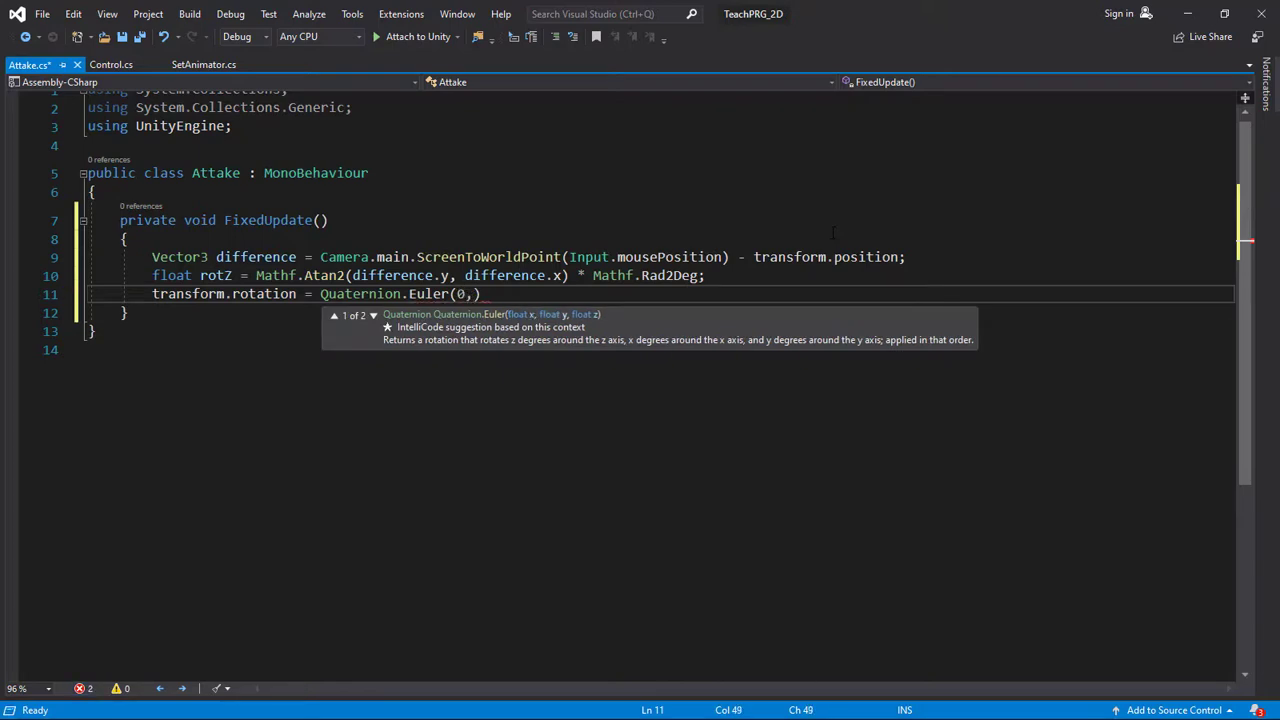
{"action": "type", "text": "0,"}
{"action": "type", "text": "rot"}
{"action": "key", "text": "Tab"}
{"action": "type", "text": "- o"}
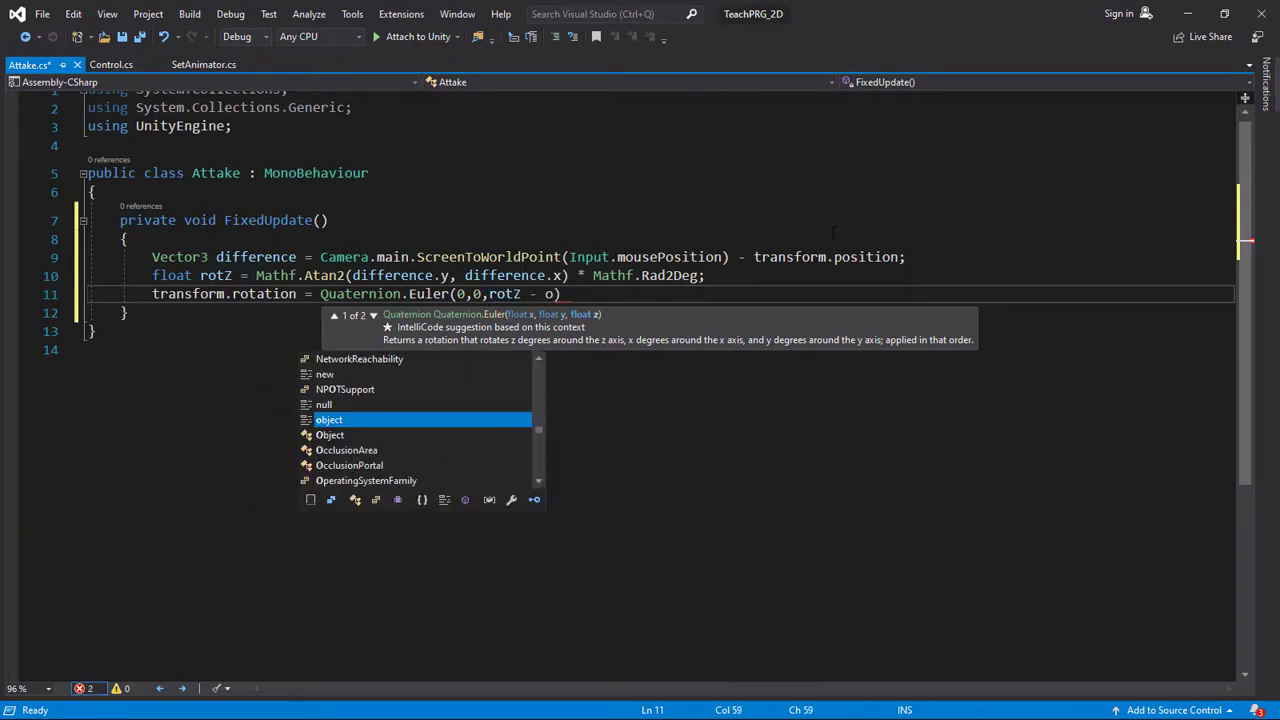
{"action": "type", "text": "ffset"}
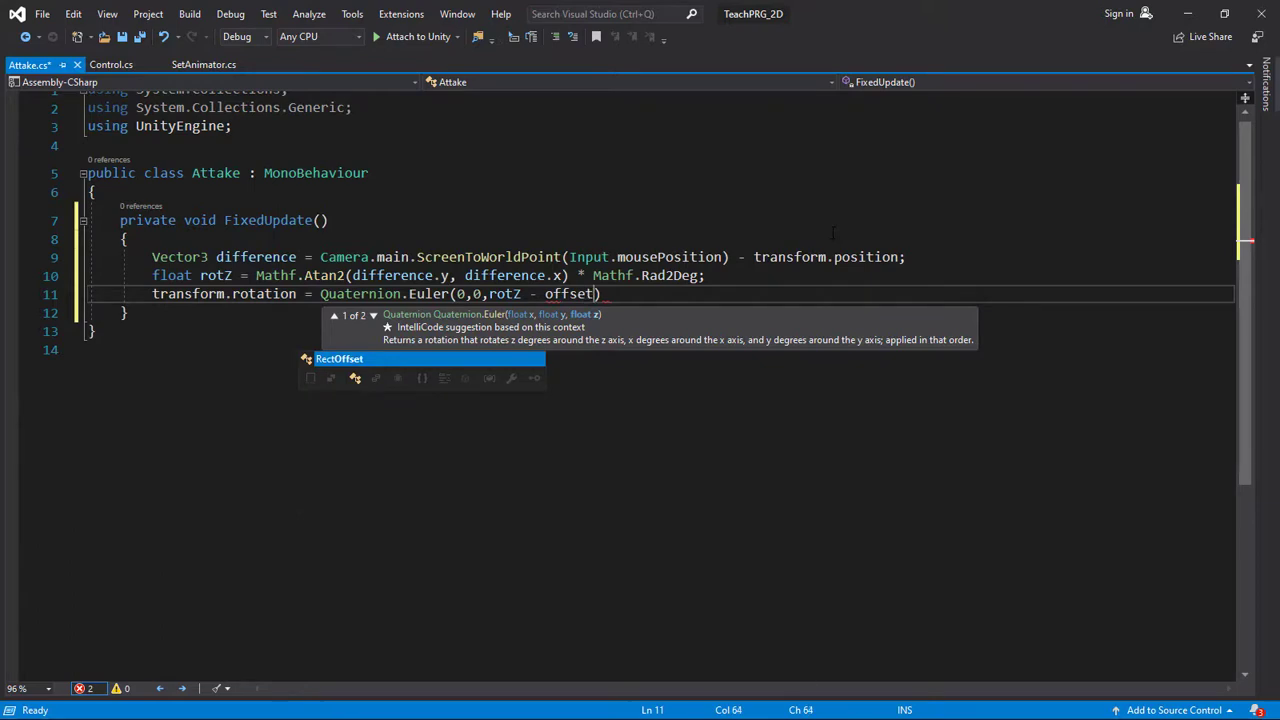
{"action": "key", "text": "Escape"}
- End the Euler line with a semicolon and open a blank line at the top of the class
{"action": "type", "text": ";"}
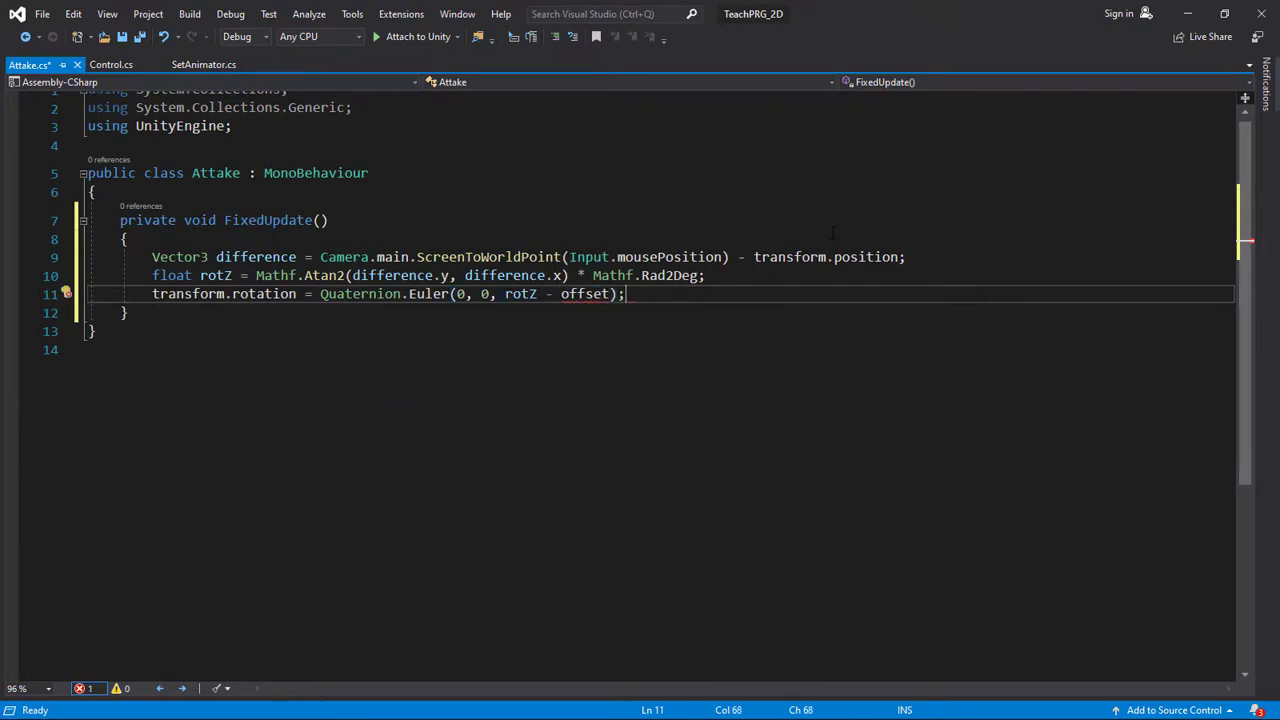
{"action": "left_click", "coordinate": [194, 192]}
{"action": "key", "text": "Return"}
{"action": "key", "text": "Return"}
{"action": "key", "text": "Up"}
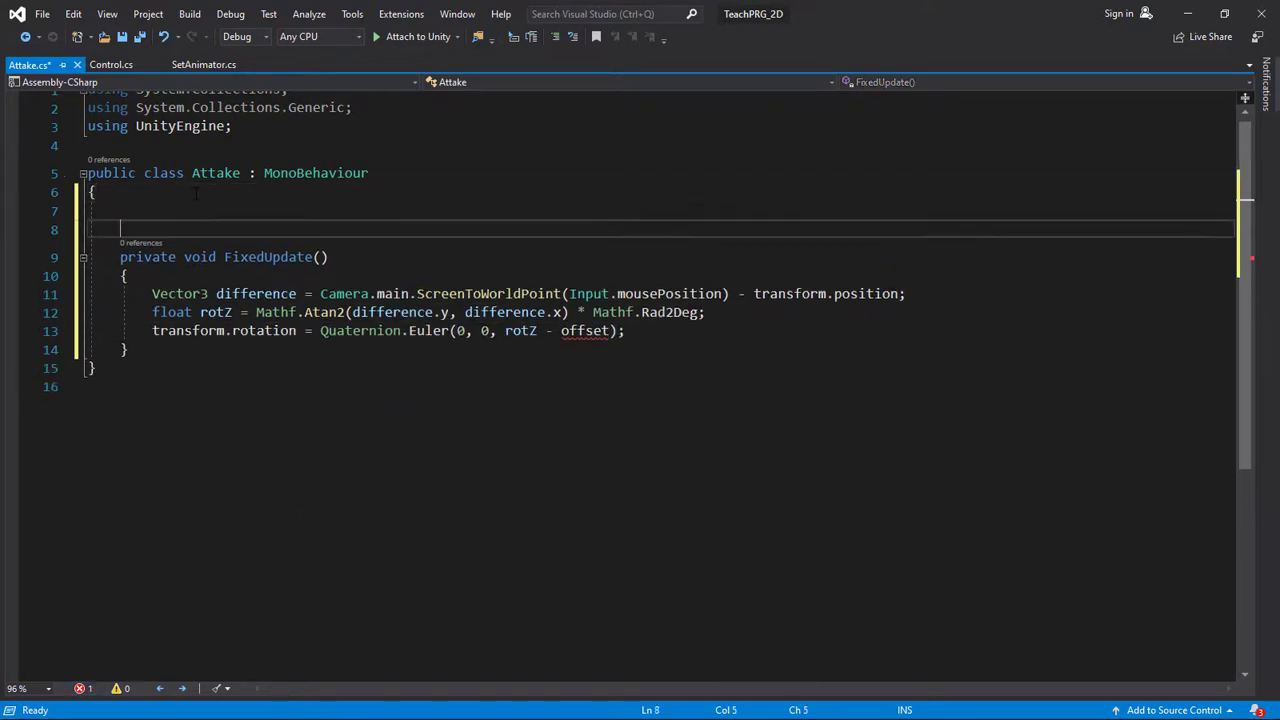
- Declare 'public float offset;', save Attake.cs, and switch to the Unity editor
{"action": "type", "text": "public f"}
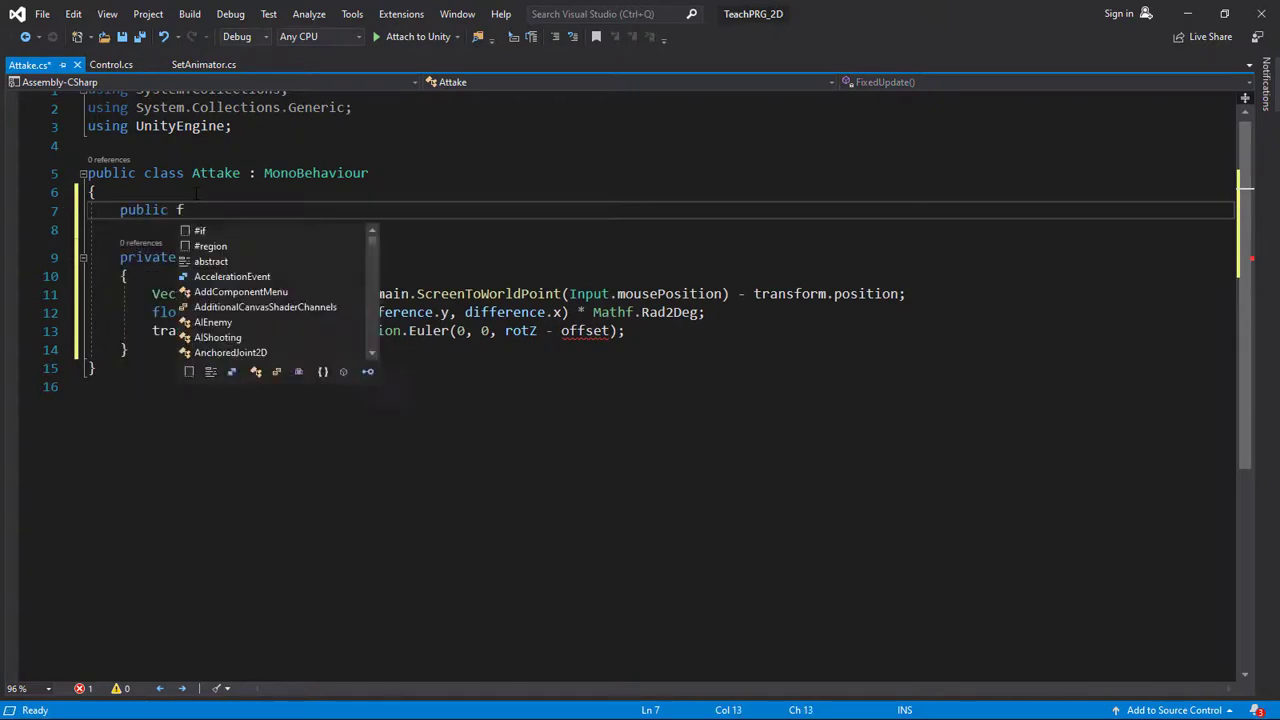
{"action": "type", "text": "loat o"}
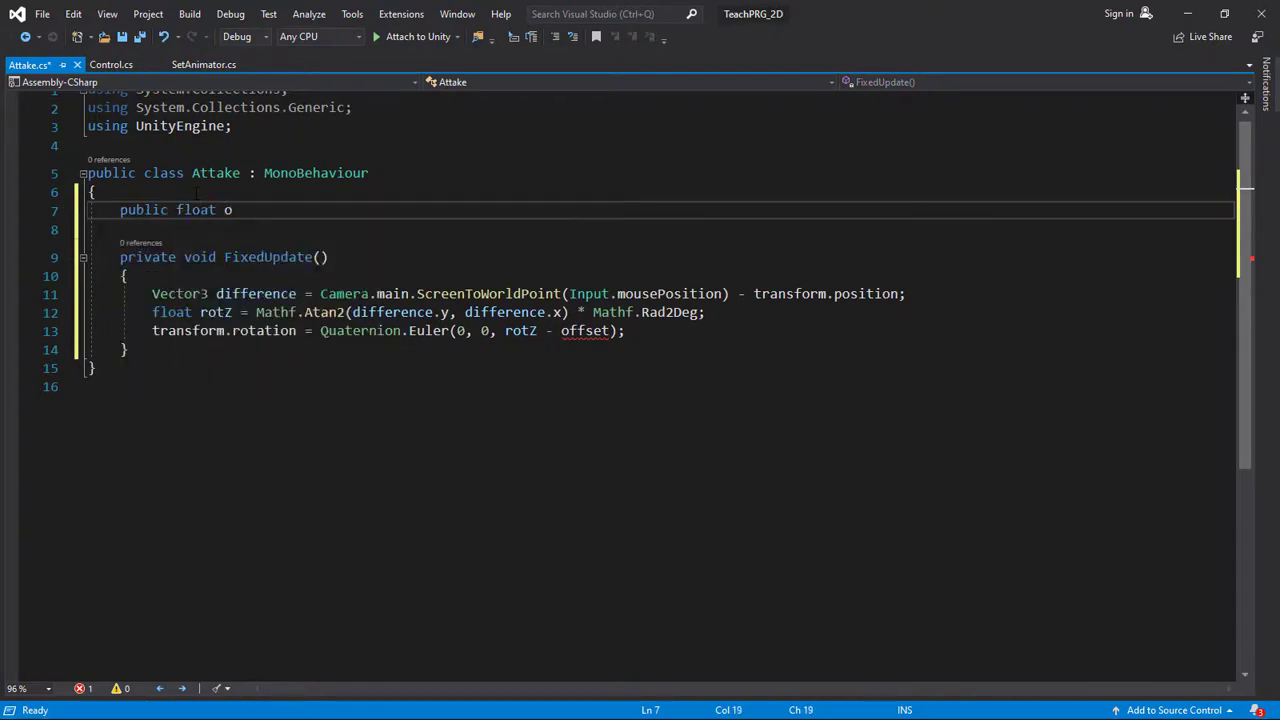
{"action": "type", "text": "fsset"}
{"action": "key", "text": "Left"}
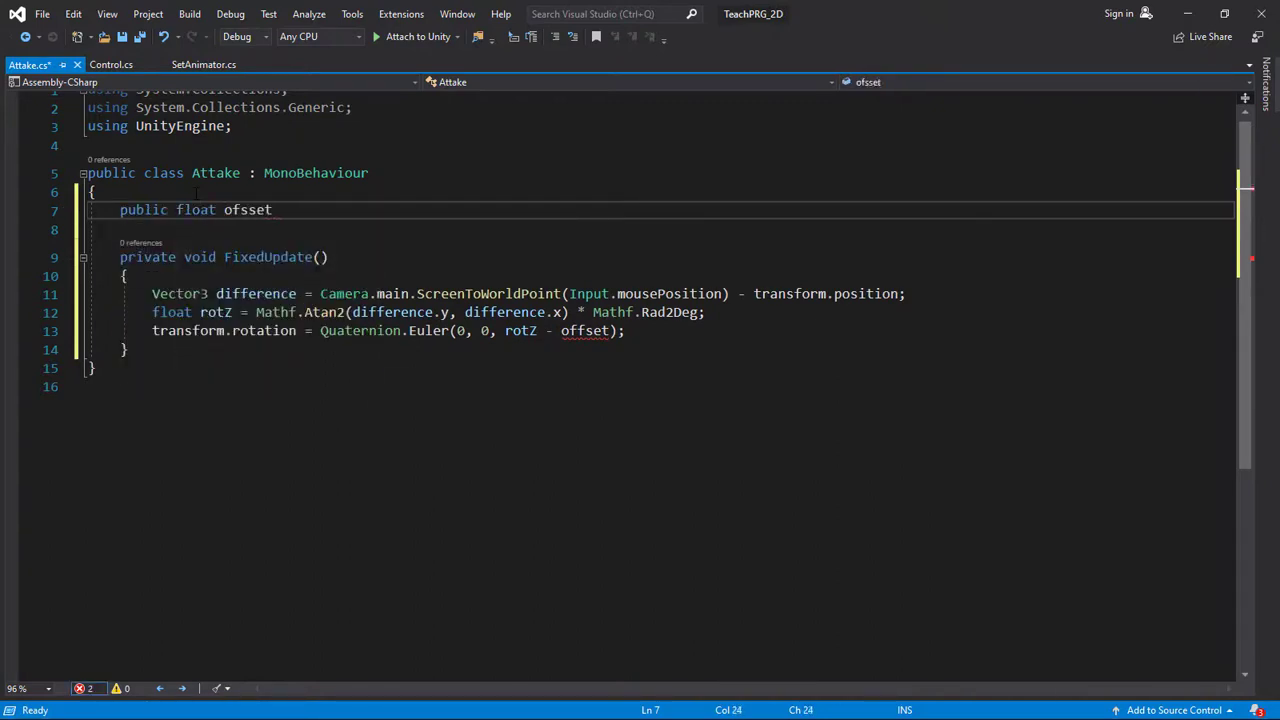
{"action": "key", "text": "BackSpace"}
{"action": "key", "text": "BackSpace"}
{"action": "key", "text": "BackSpace"}
{"action": "type", "text": "fse"}
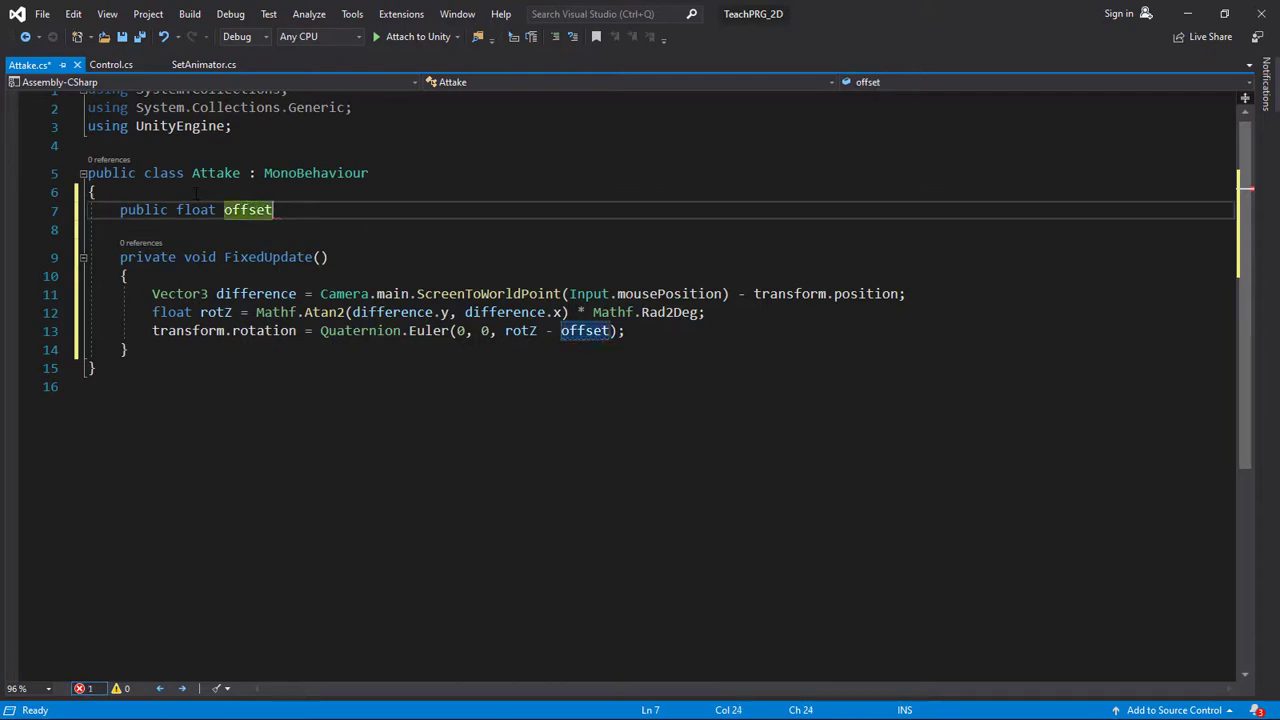
{"action": "key", "text": "Right"}
{"action": "type", "text": ";"}
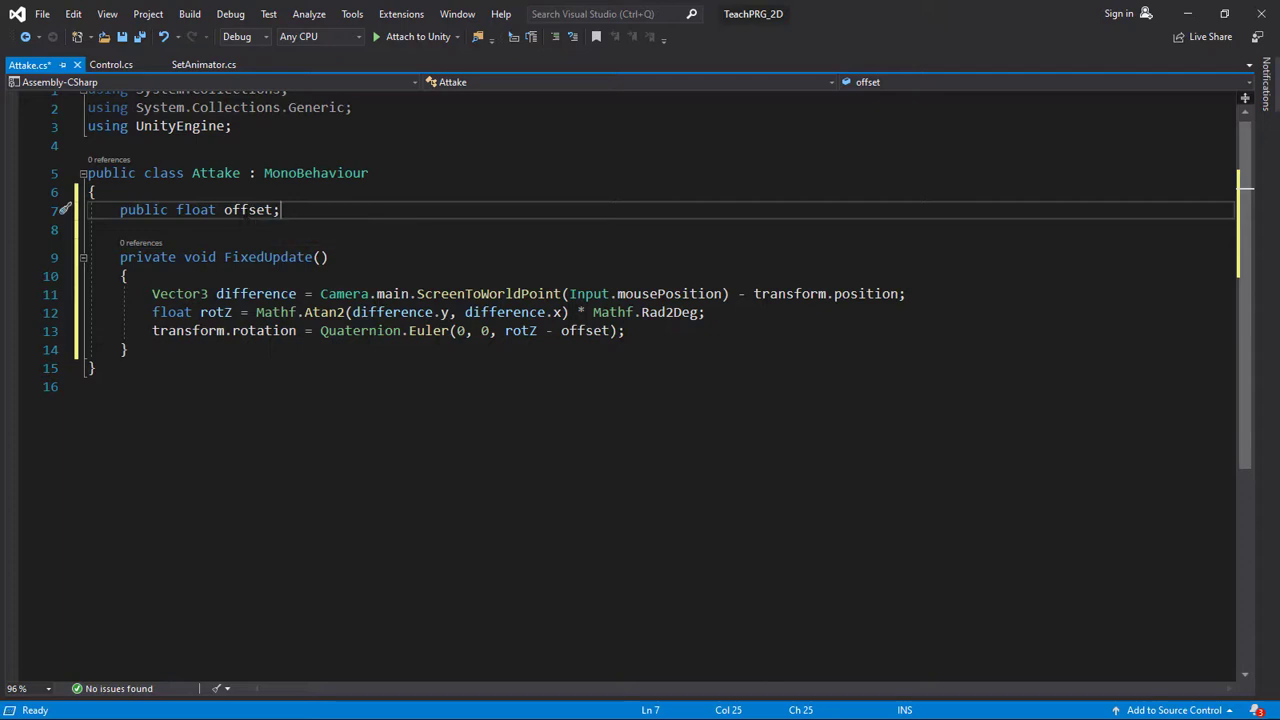
{"action": "key", "text": "ctrl+s"}
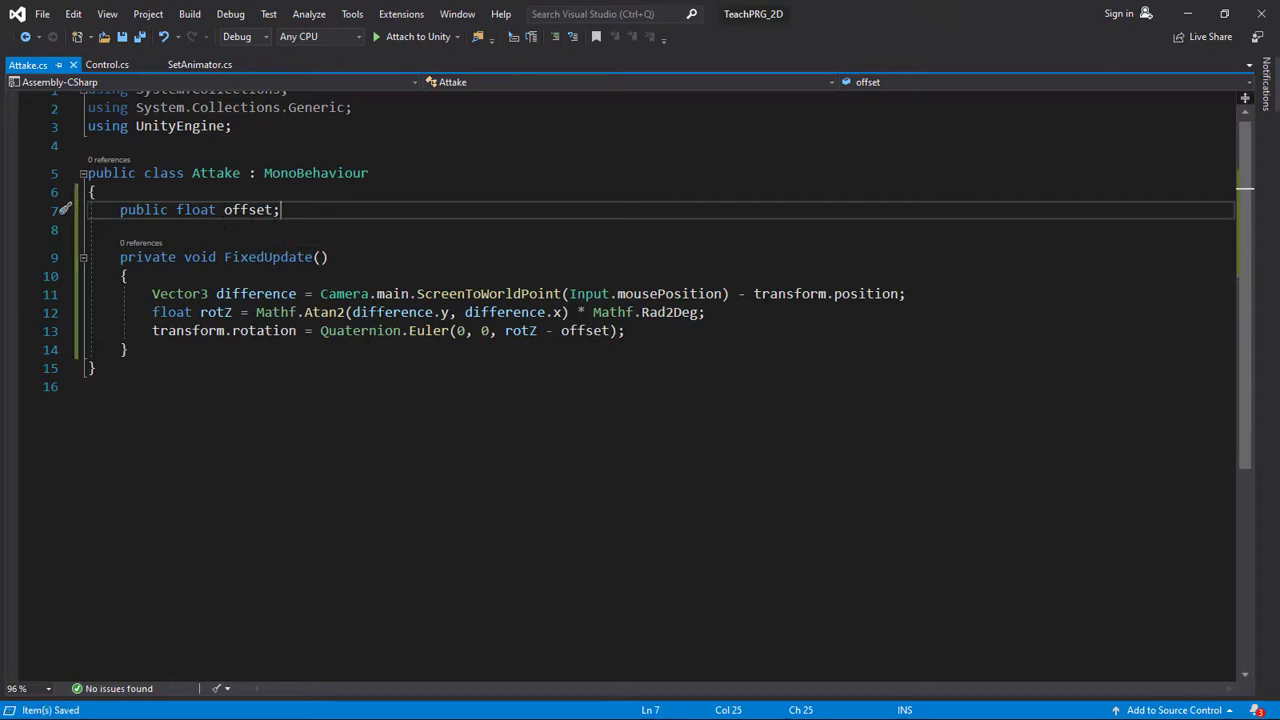
{"action": "key", "text": "alt+Tab"}
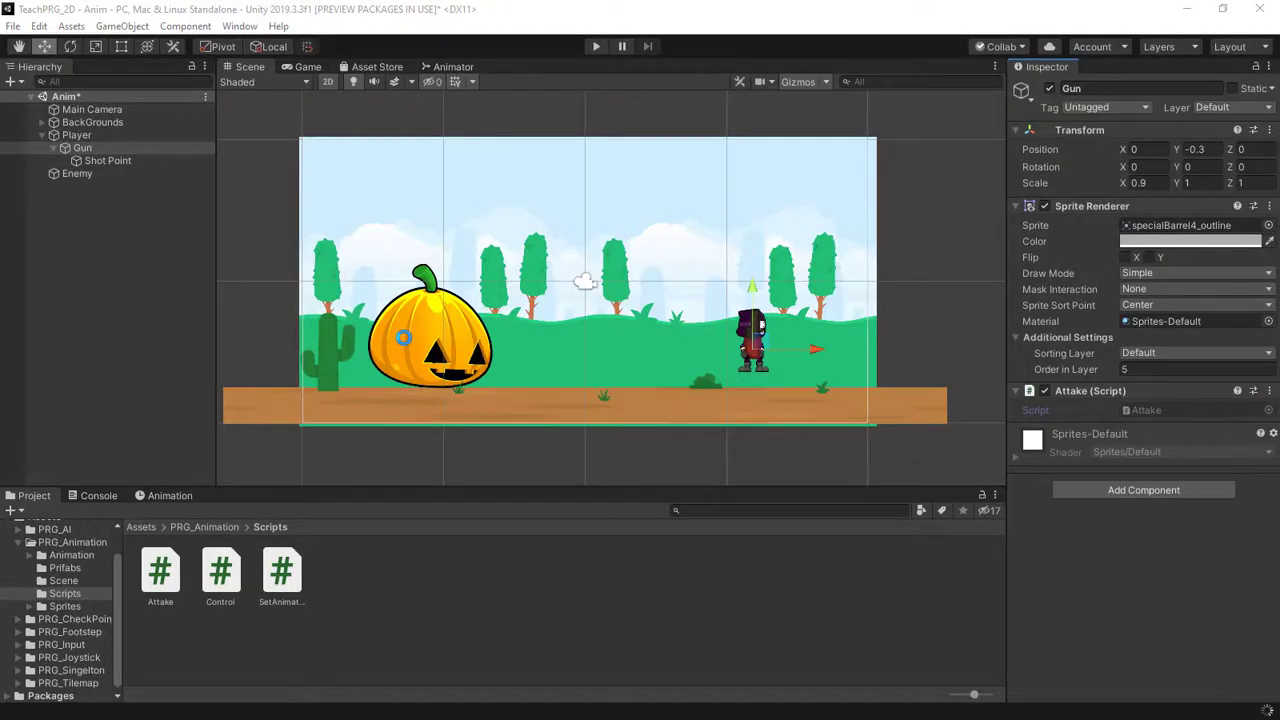
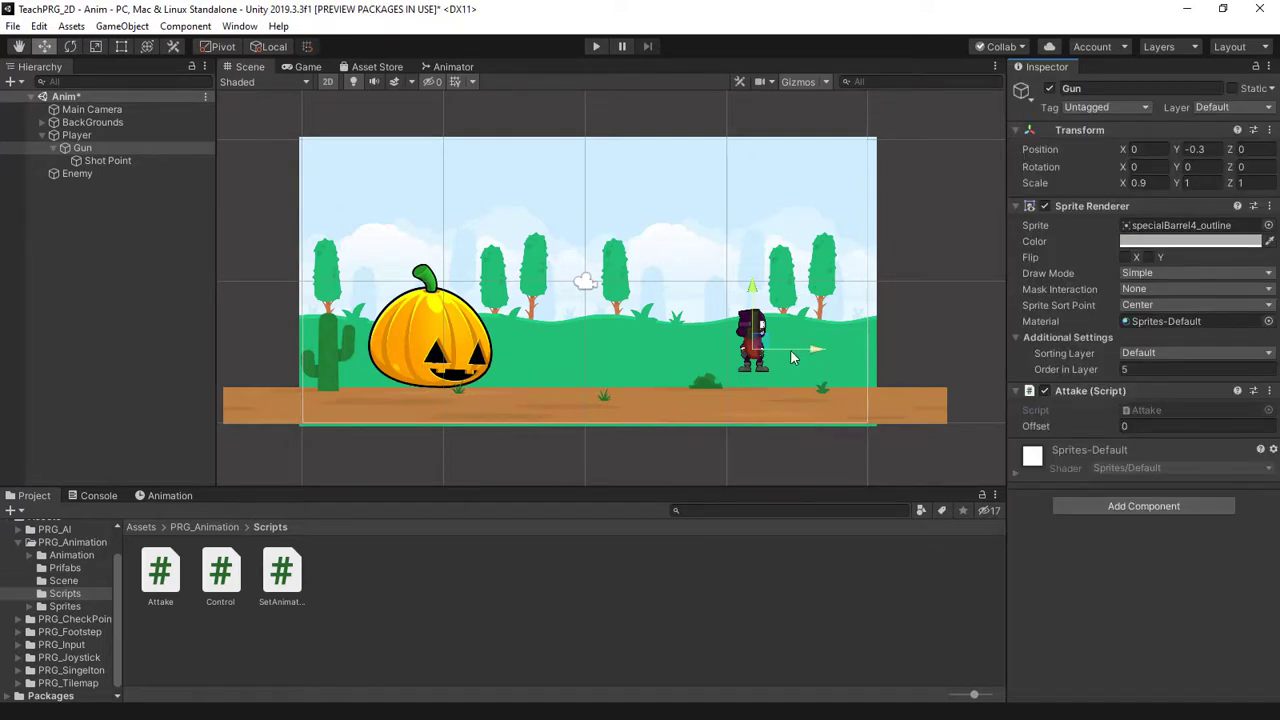
- Test the gun's mouse aiming in play mode with the current Offset
{"action": "left_click", "coordinate": [327, 82]}
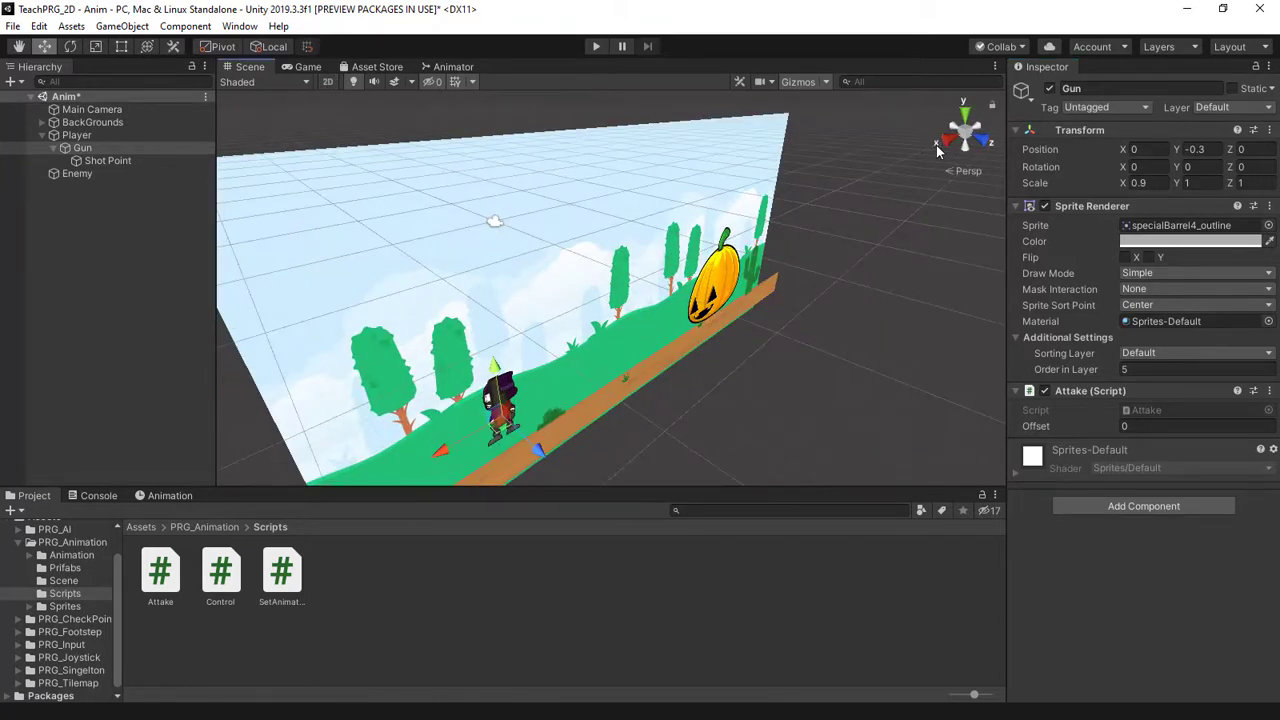
{"action": "left_click", "coordinate": [327, 82]}
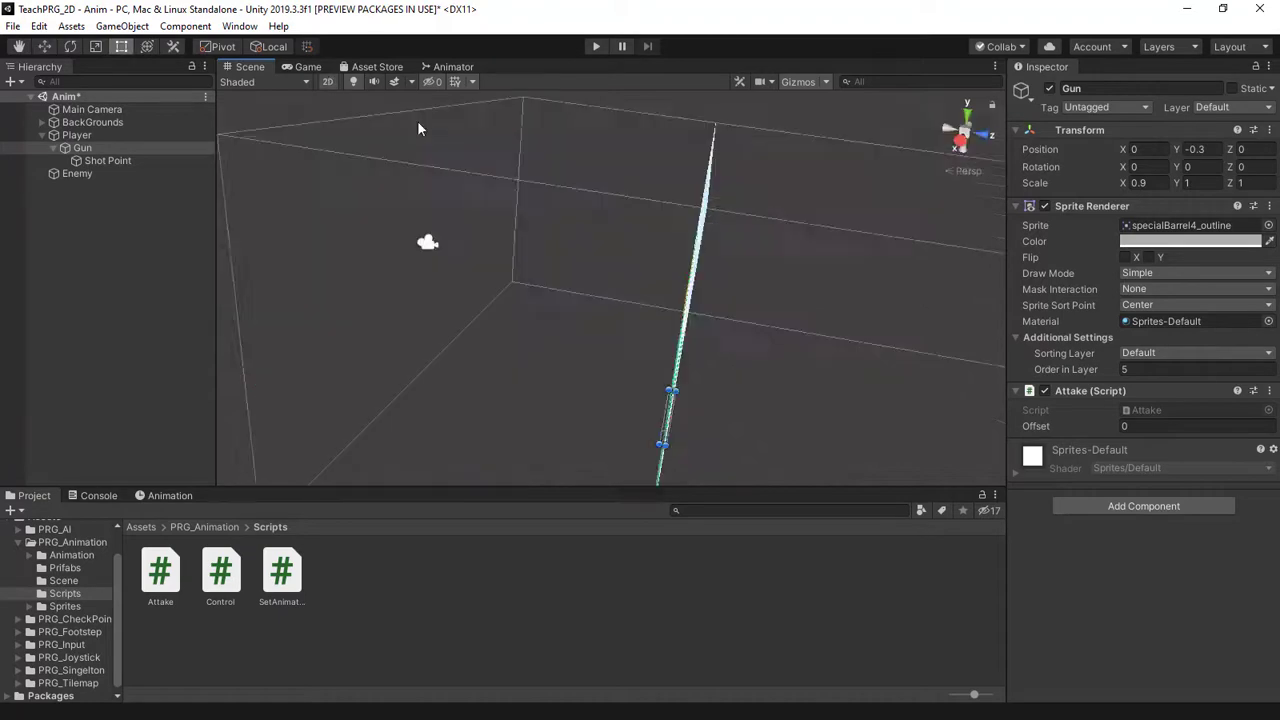
{"action": "key", "text": "t"}
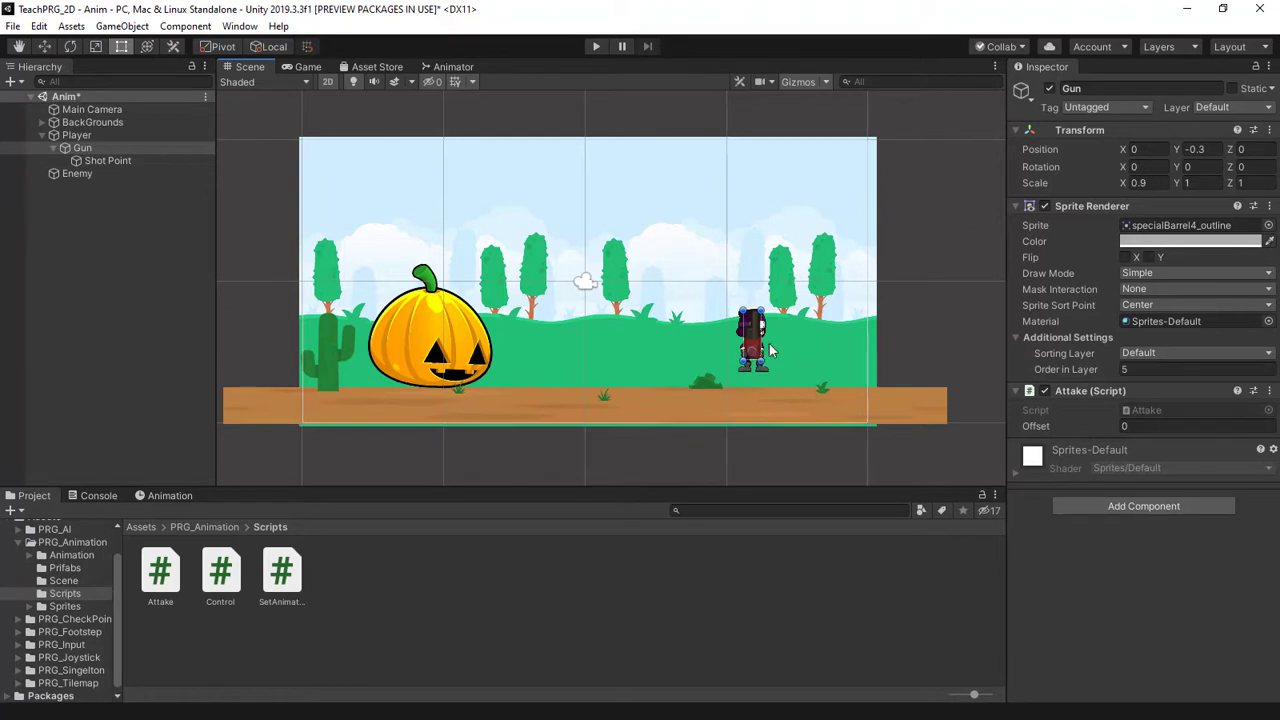
{"action": "left_click", "coordinate": [1146, 426]}
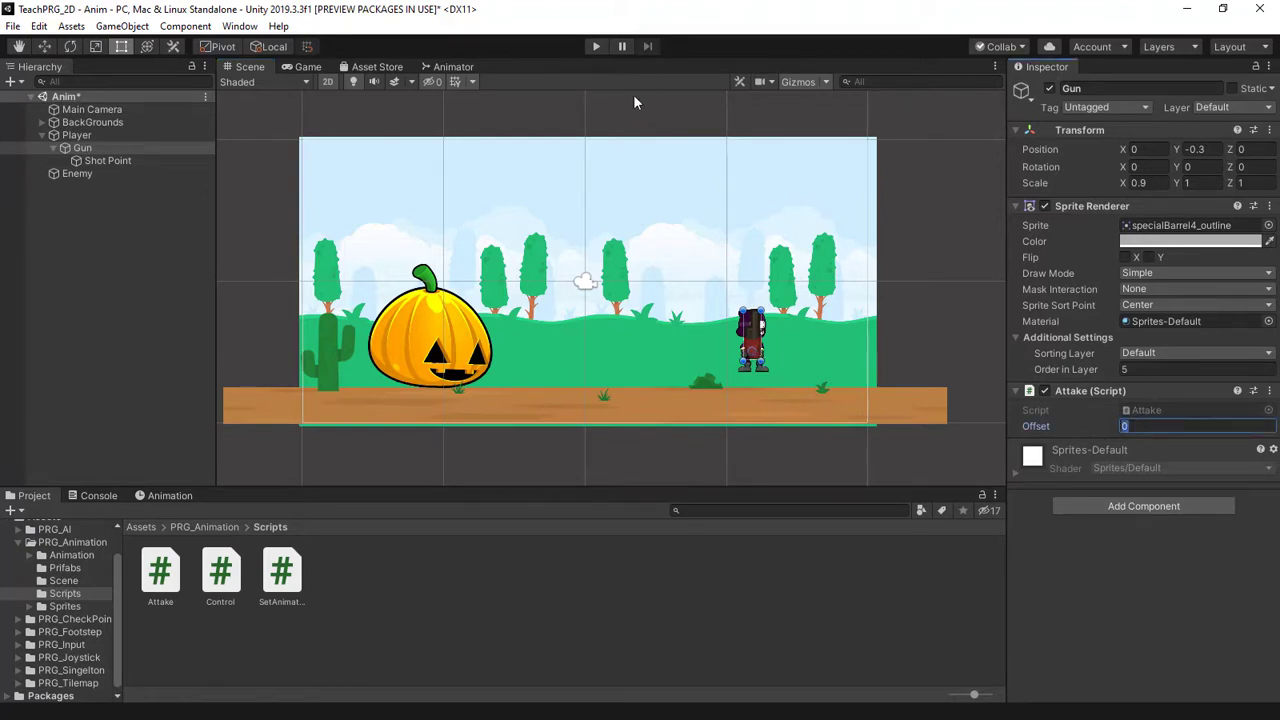
{"action": "left_click", "coordinate": [597, 47]}
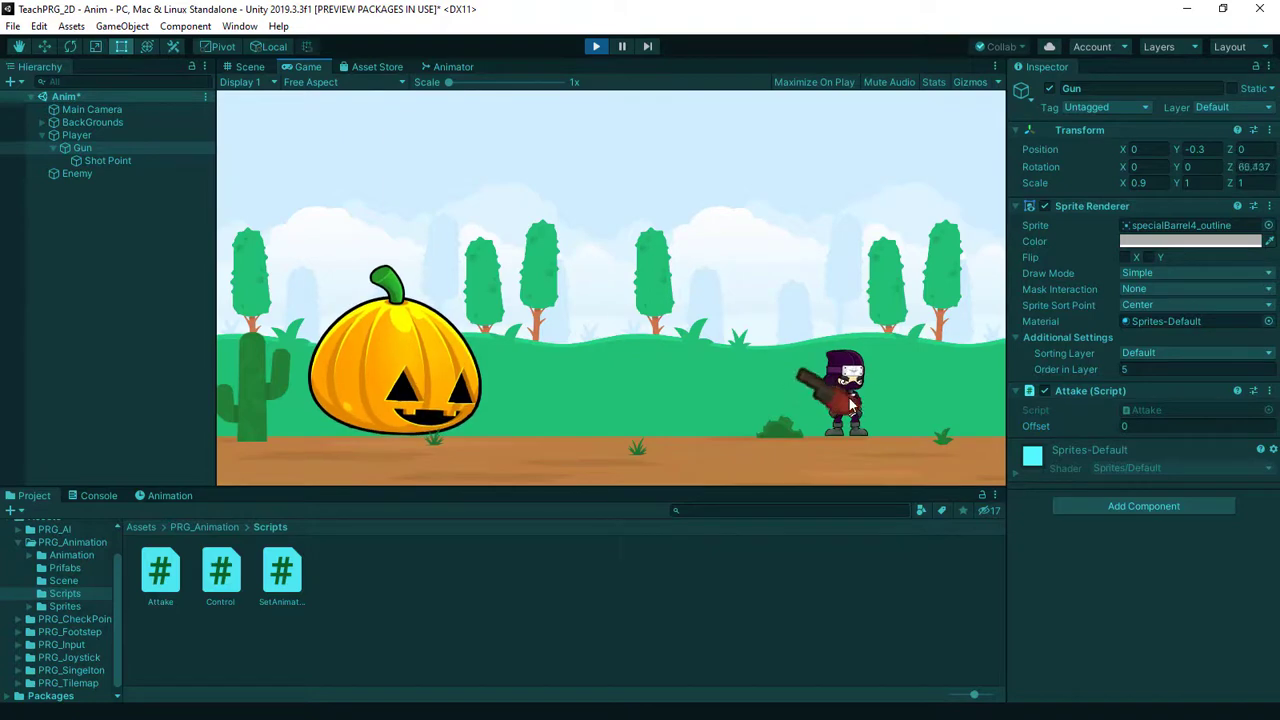
{"action": "left_click", "coordinate": [596, 46]}
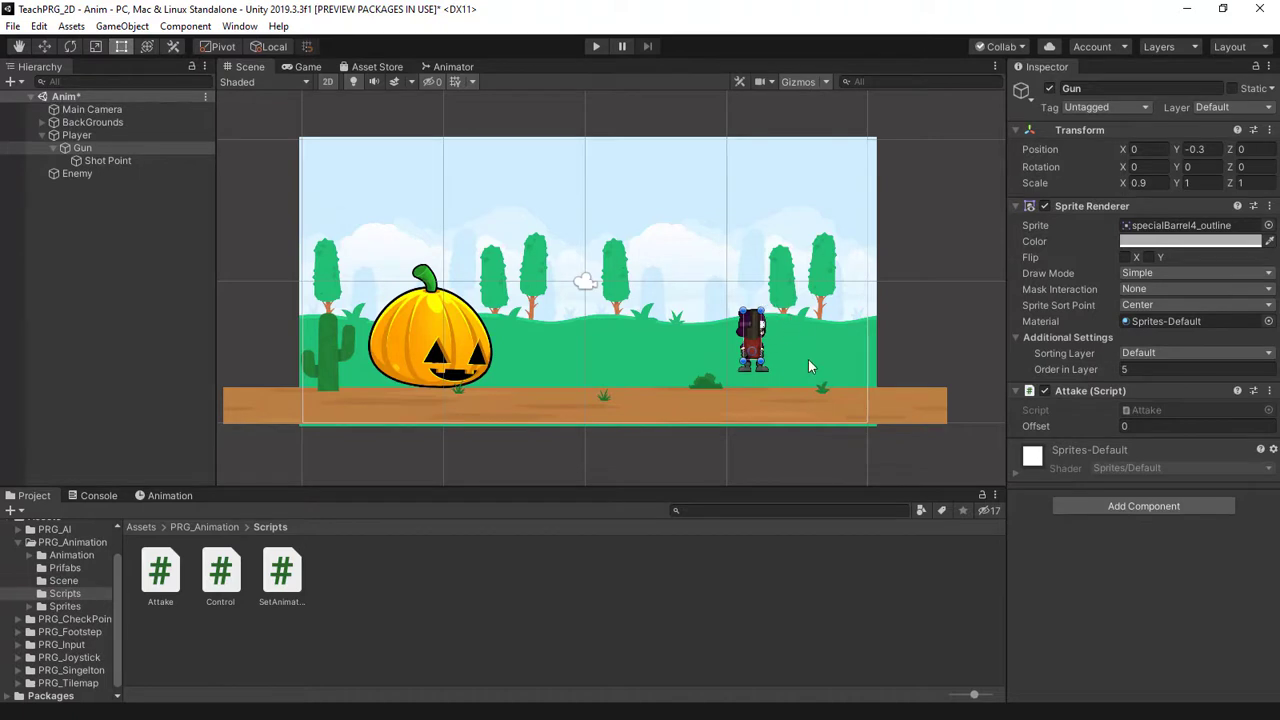
- Set the Attake script's Offset to -90 and test the aiming again in play mode
{"action": "left_click", "coordinate": [1149, 423]}
{"action": "type", "text": "-90"}
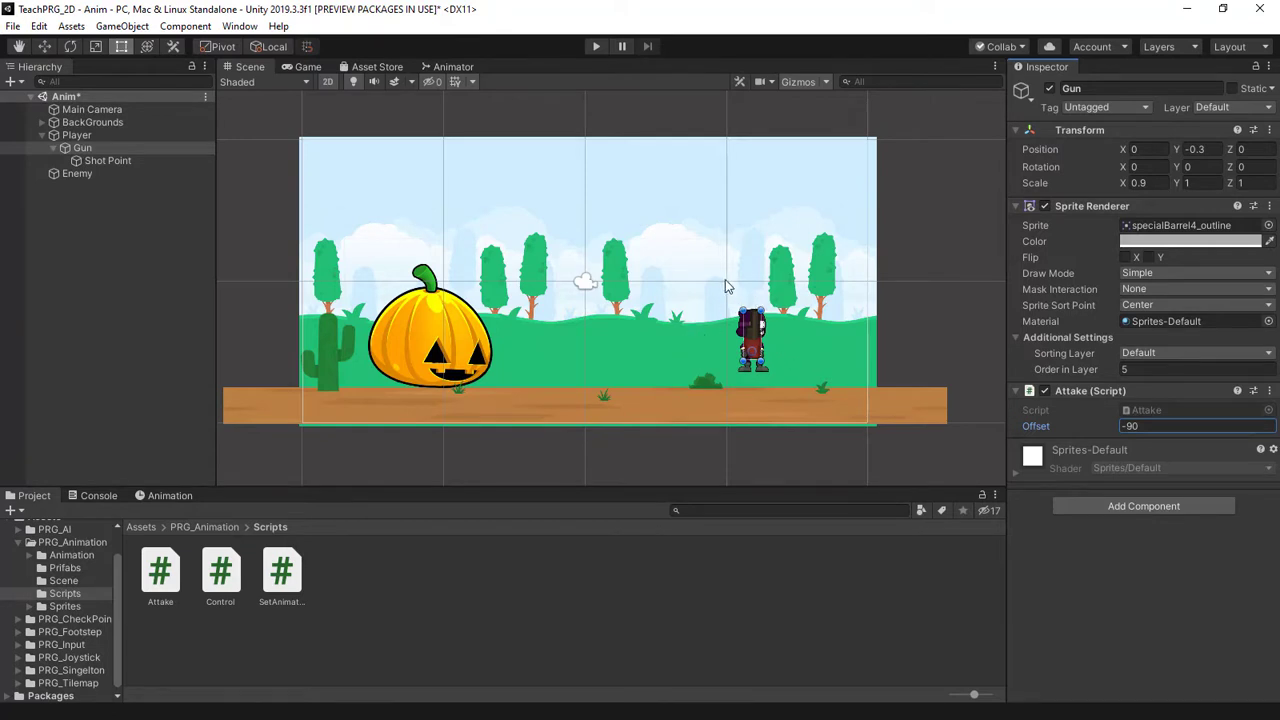
{"action": "left_click", "coordinate": [599, 47]}
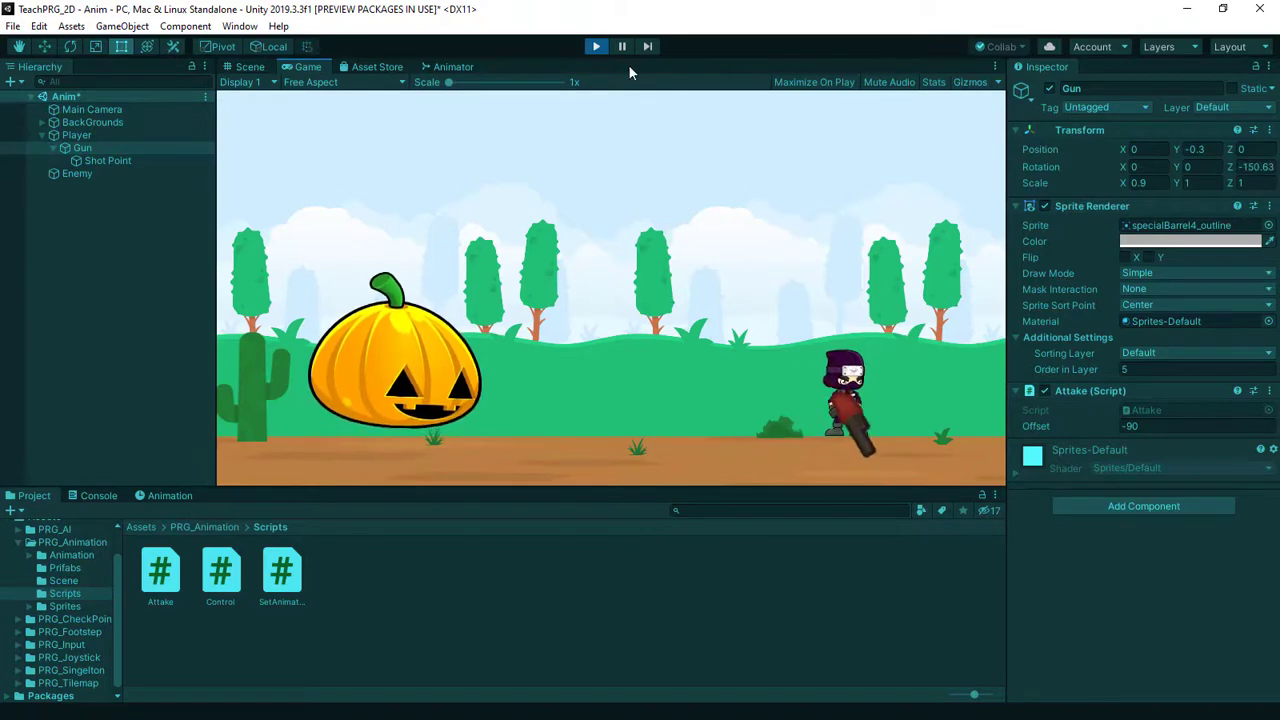
{"action": "left_click", "coordinate": [600, 46]}
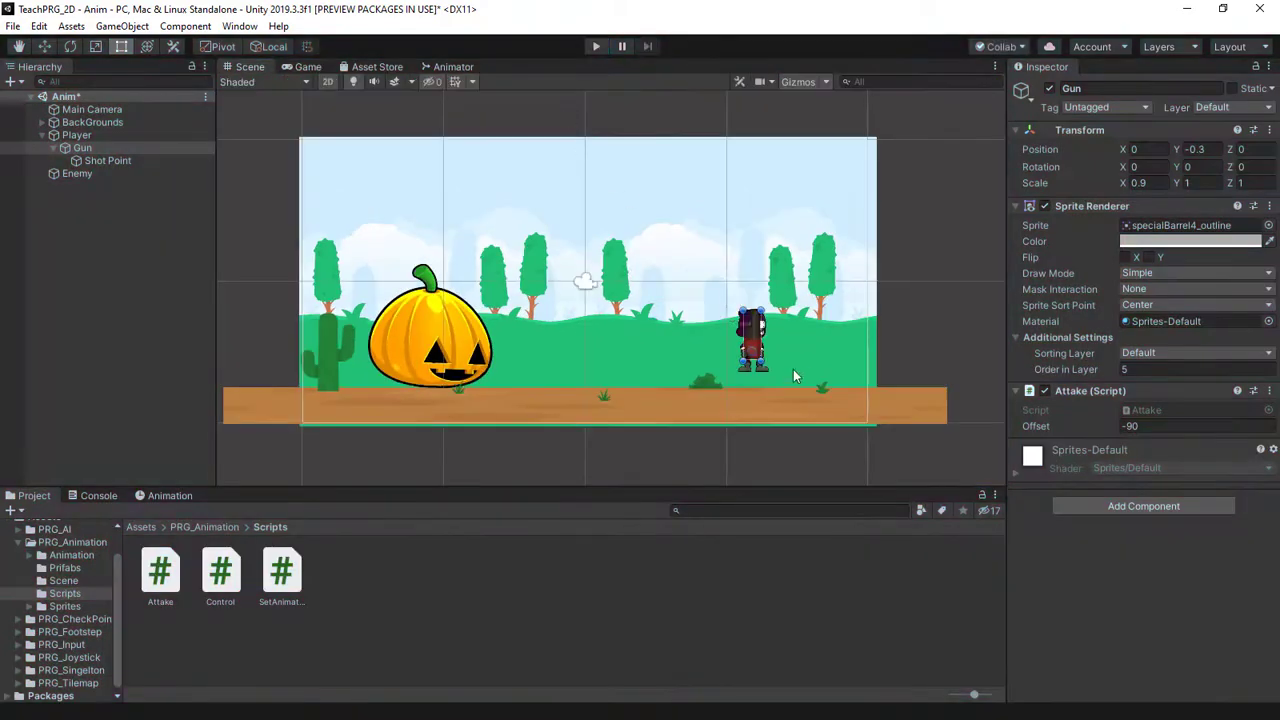
- Change 'rotZ - offset' to 'rotZ + offset' in Attake.cs, save, and return to Unity
{"action": "double_click", "coordinate": [1145, 409]}
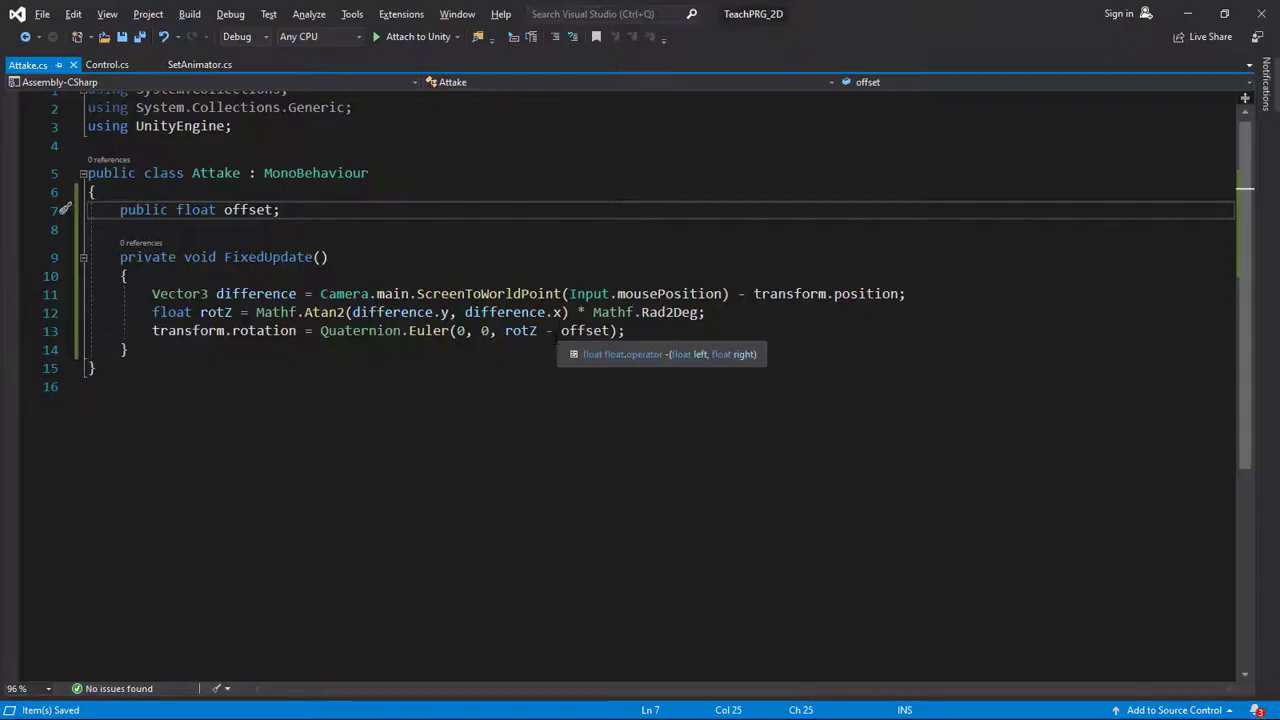
{"action": "left_click", "coordinate": [553, 331]}
{"action": "key", "text": "BackSpace"}
{"action": "type", "text": "+"}
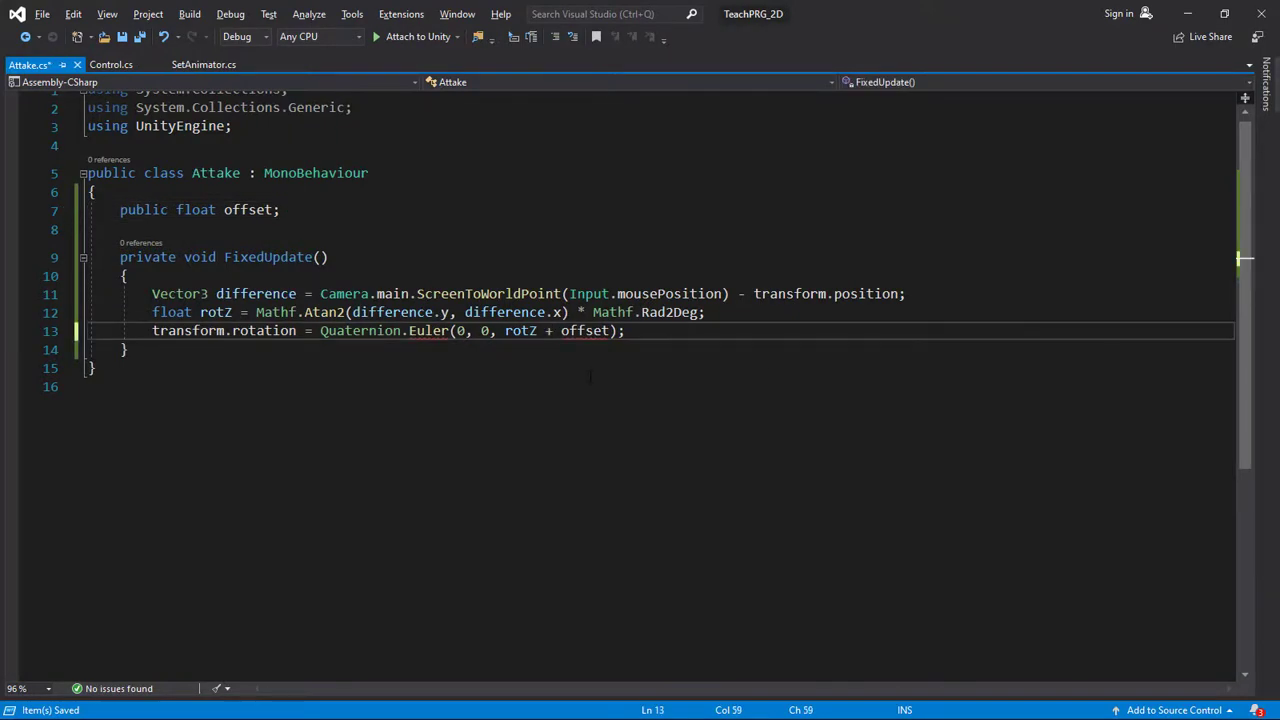
{"action": "key", "text": "alt+Tab"}
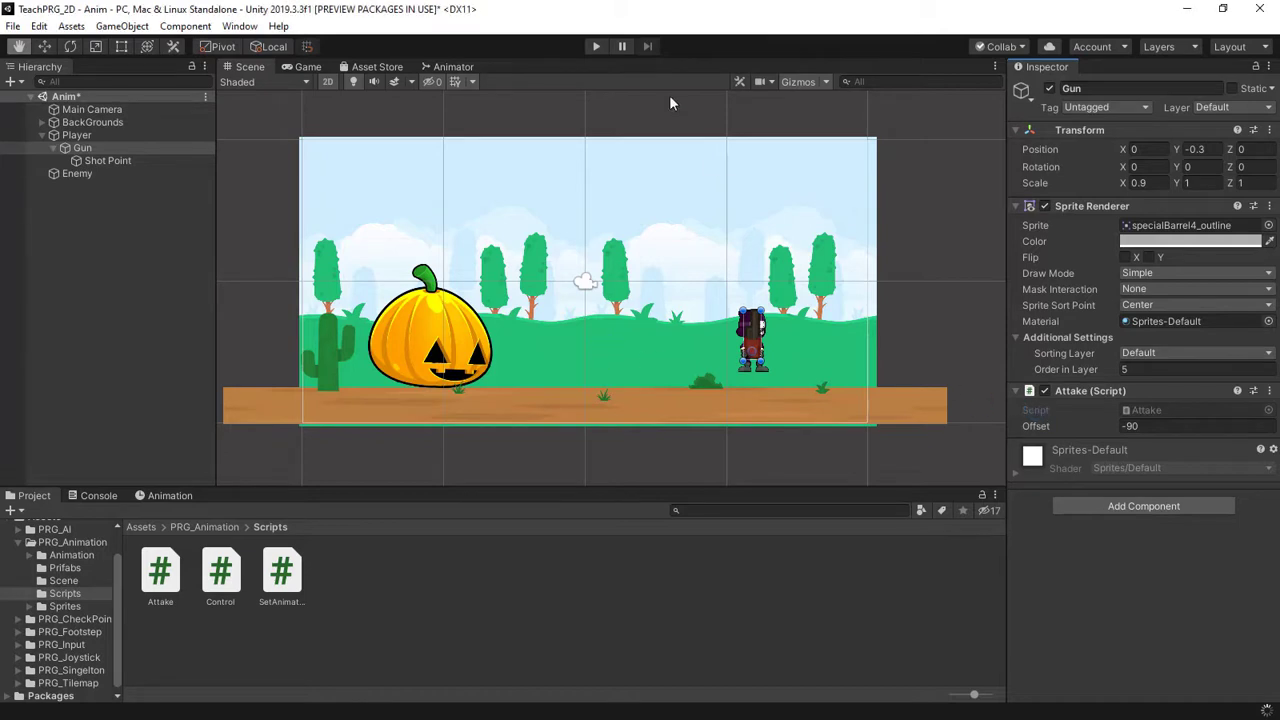
{"action": "left_click", "coordinate": [596, 47]}
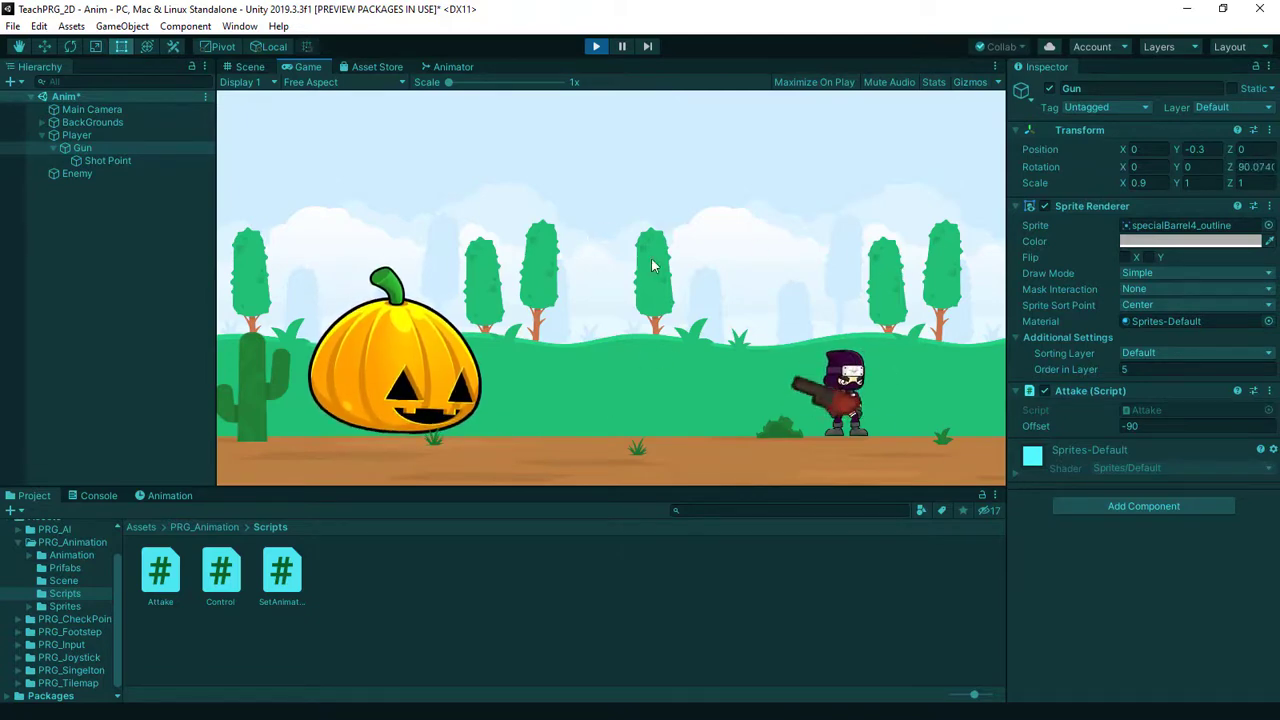
{"action": "left_click", "coordinate": [596, 46]}
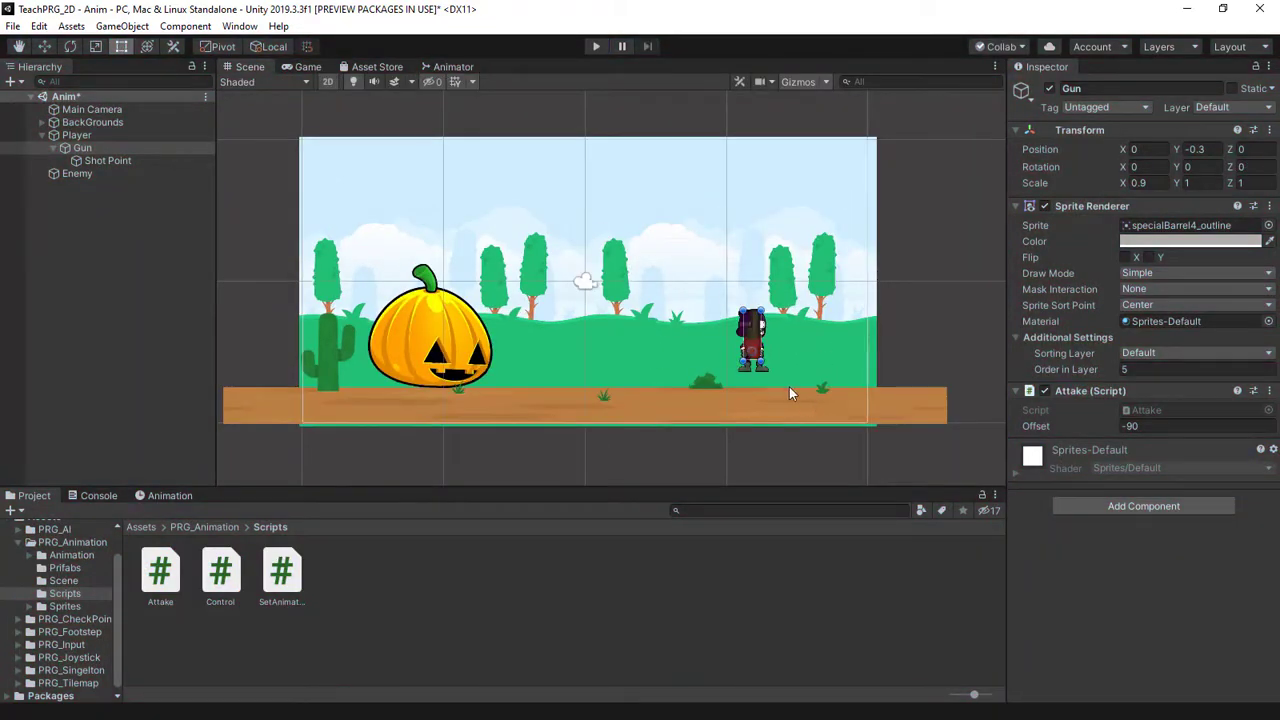
- Write an empty if (Input.GetMouseButton(0)) { } block below the rotation line in Attake.cs
{"action": "double_click", "coordinate": [1160, 410]}
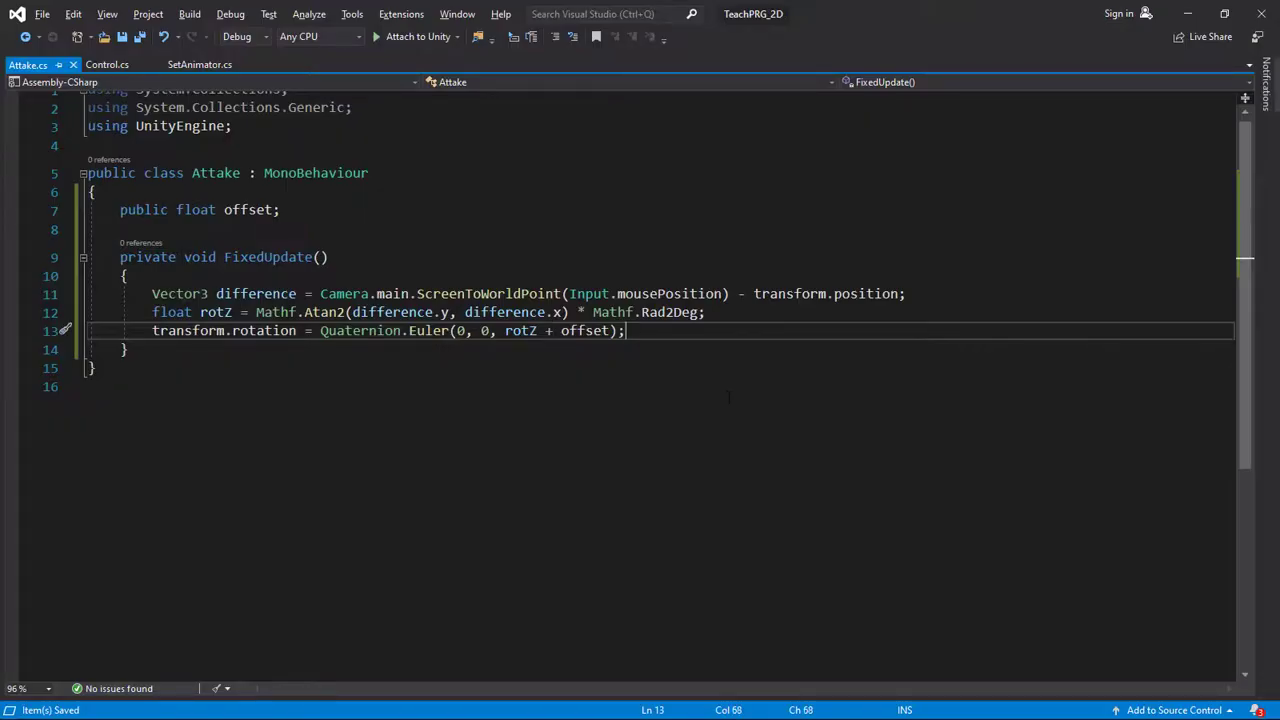
{"action": "key", "text": "Return"}
{"action": "key", "text": "Return"}
{"action": "type", "text": "i"}
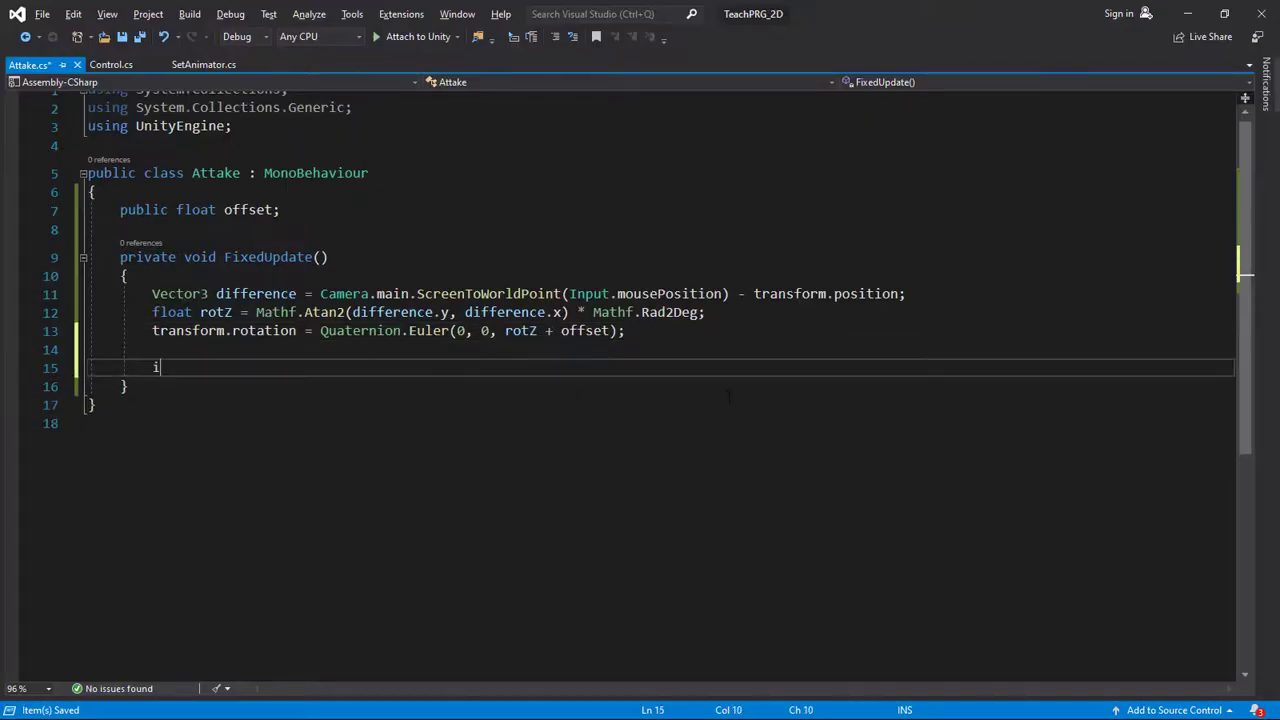
{"action": "type", "text": "f("}
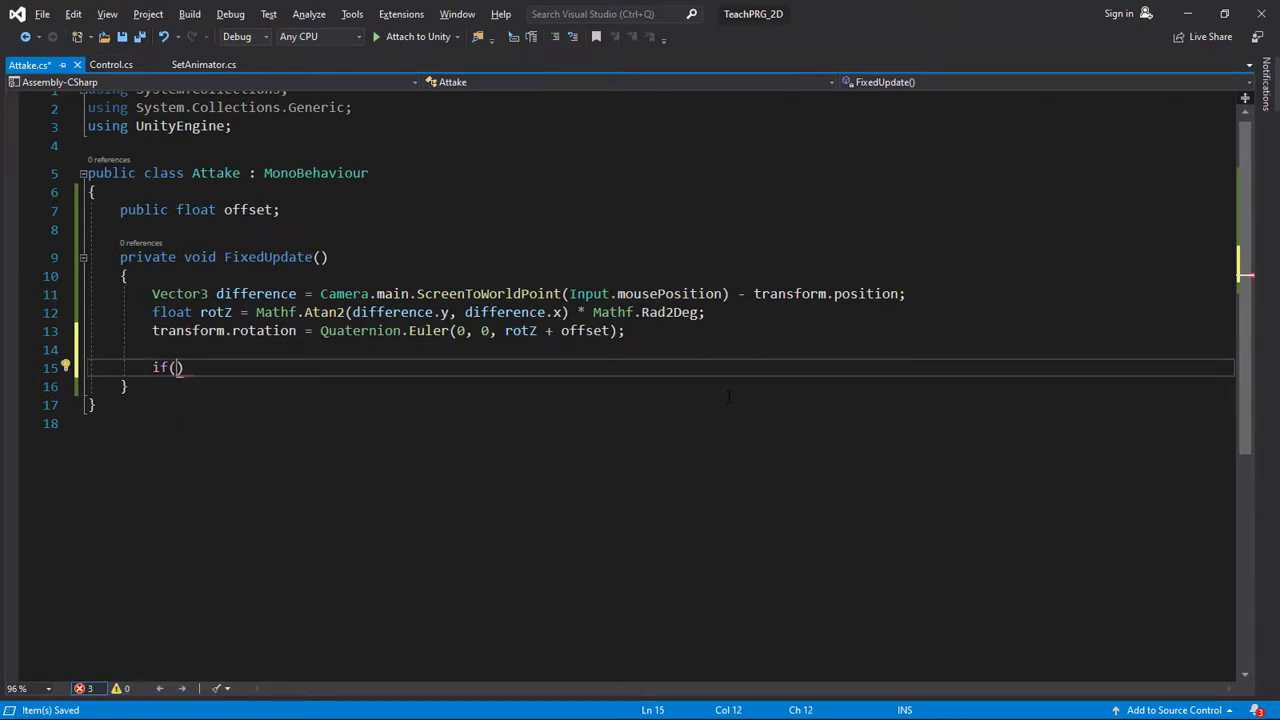
{"action": "type", "text": "Input.G"}
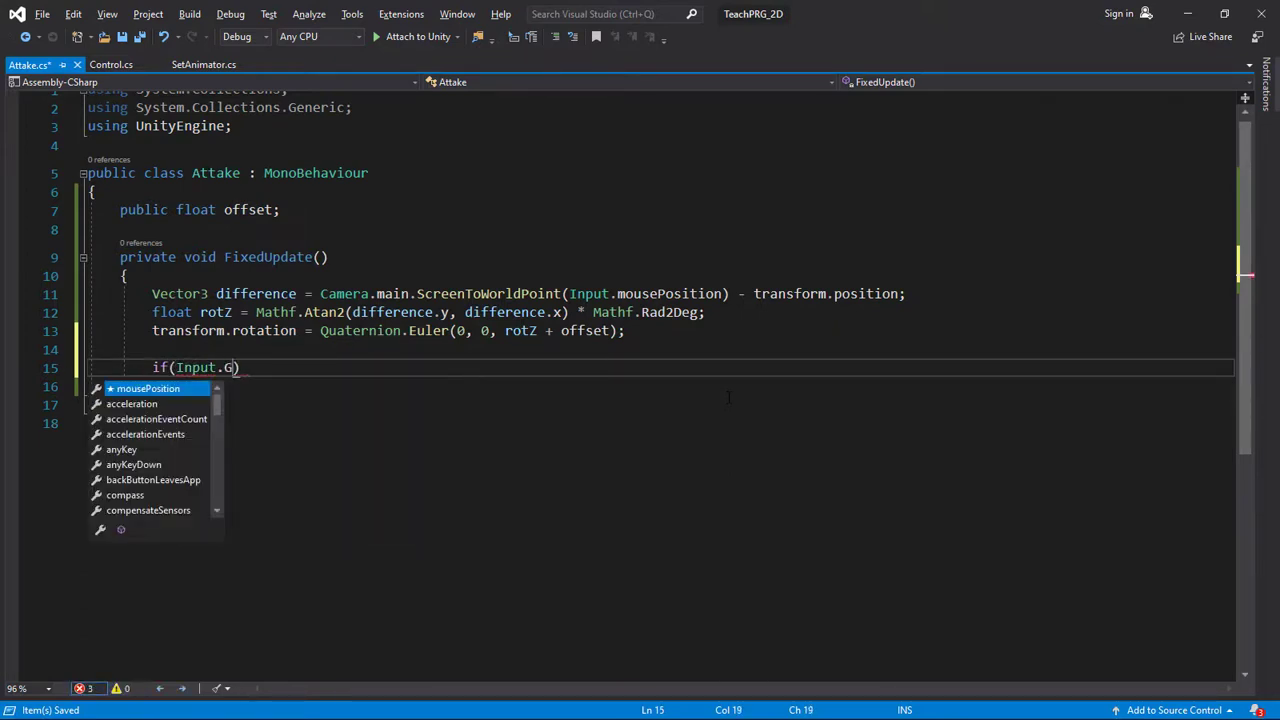
{"action": "type", "text": "etMo"}
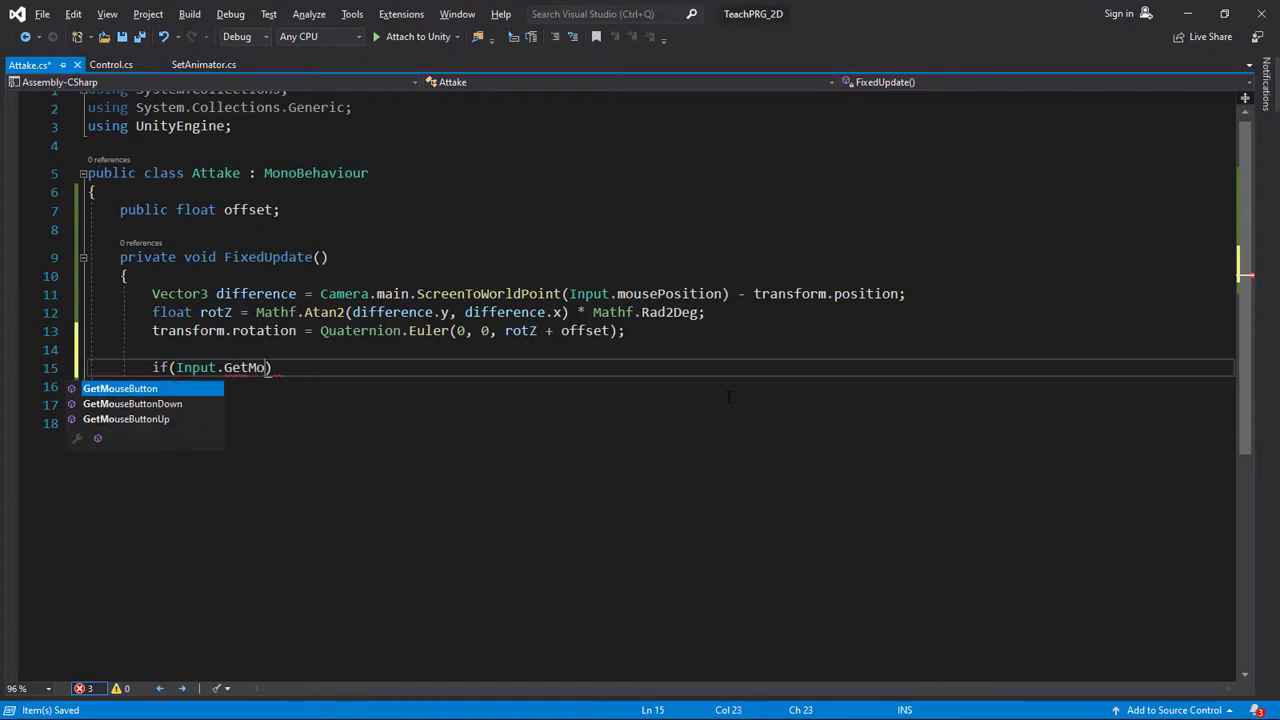
{"action": "key", "text": "Tab"}
{"action": "type", "text": "()"}
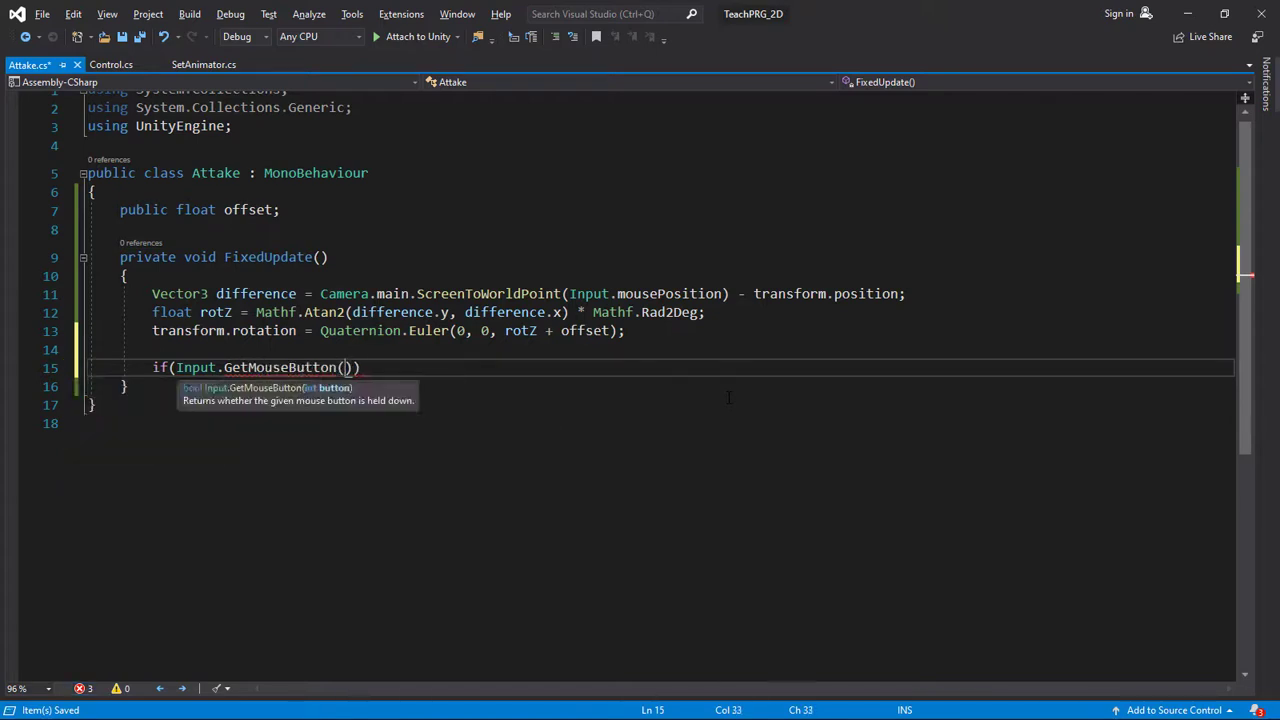
{"action": "type", "text": "/"}
{"action": "key", "text": "BackSpace"}
{"action": "key", "text": "Left"}
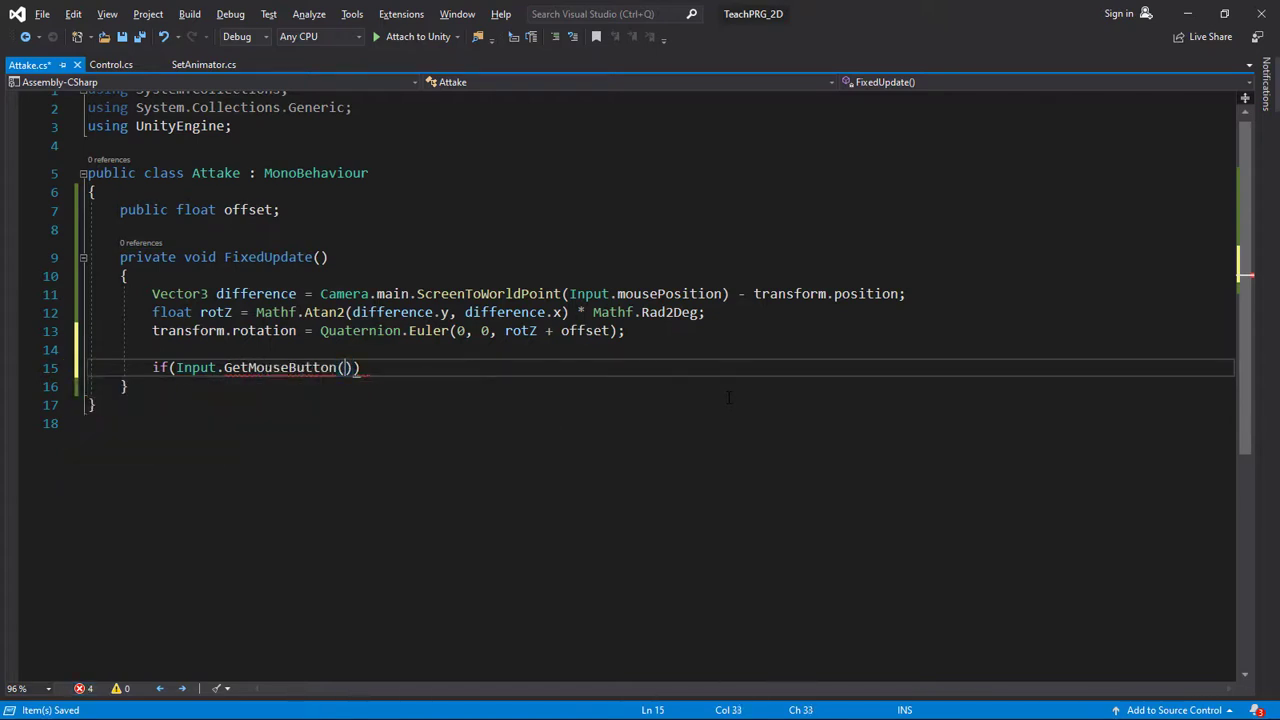
{"action": "type", "text": "0"}
{"action": "key", "text": "End"}
{"action": "type", "text": "{"}
{"action": "key", "text": "Return"}
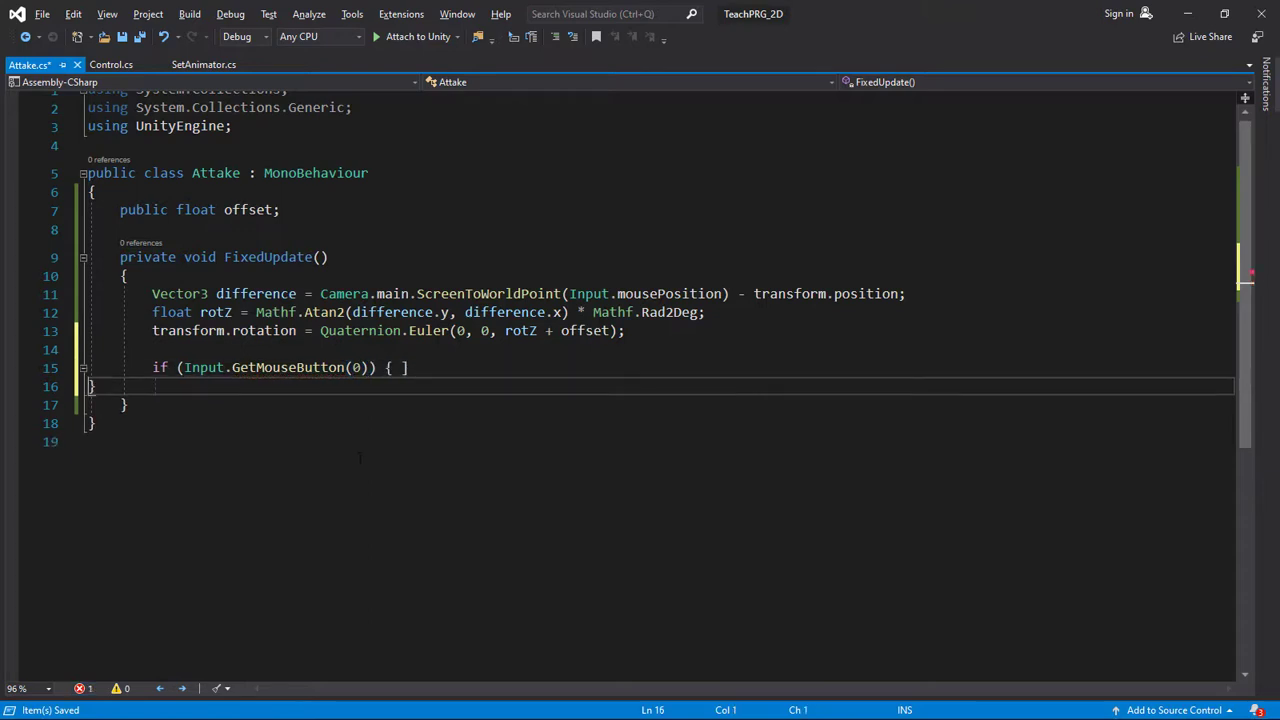
{"action": "key", "text": "BackSpace"}
{"action": "key", "text": "BackSpace"}
{"action": "key", "text": "BackSpace"}
{"action": "type", "text": "{"}
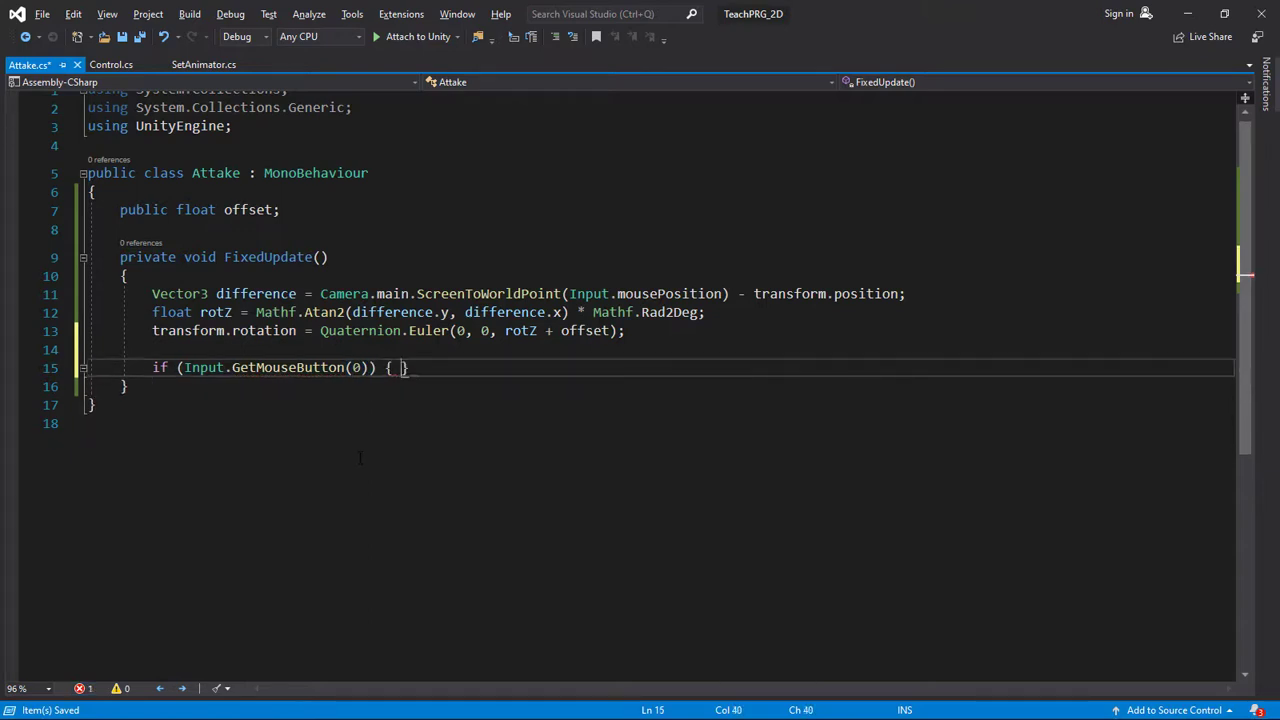
{"action": "key", "text": "Return"}
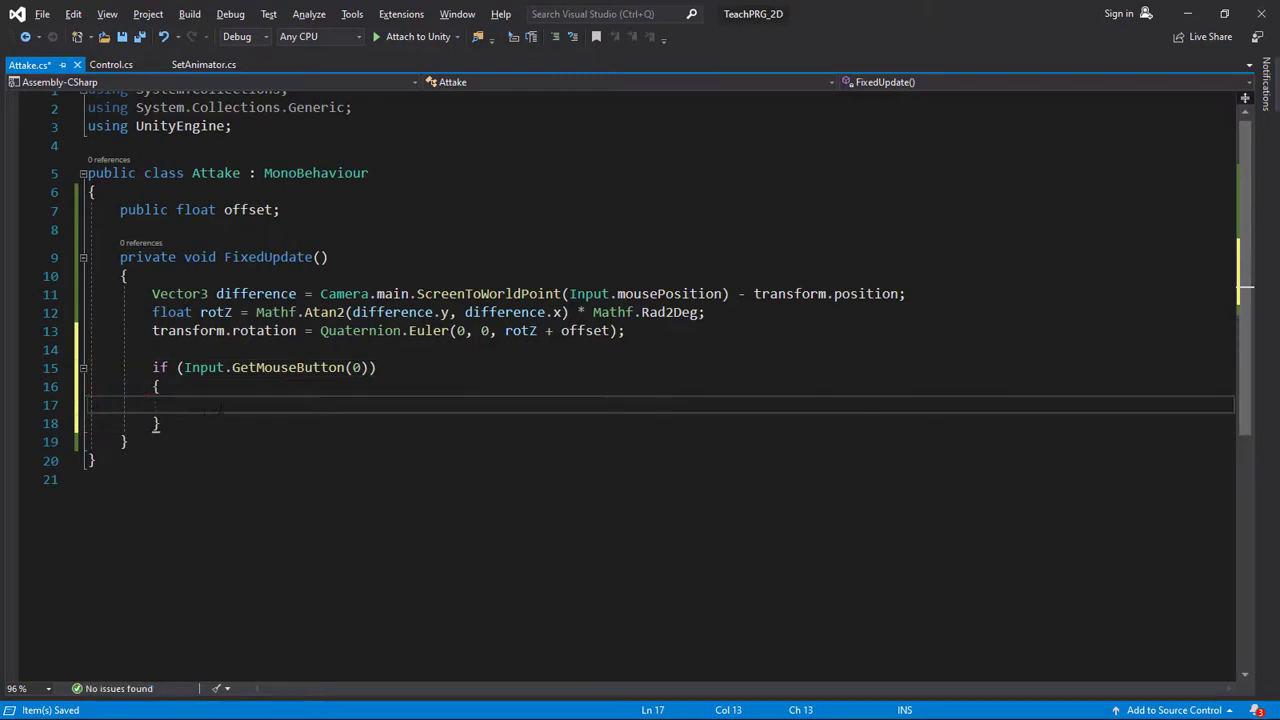
- Start a new 'public GameObject' field declaration below the offset field
{"action": "left_click", "coordinate": [299, 207]}
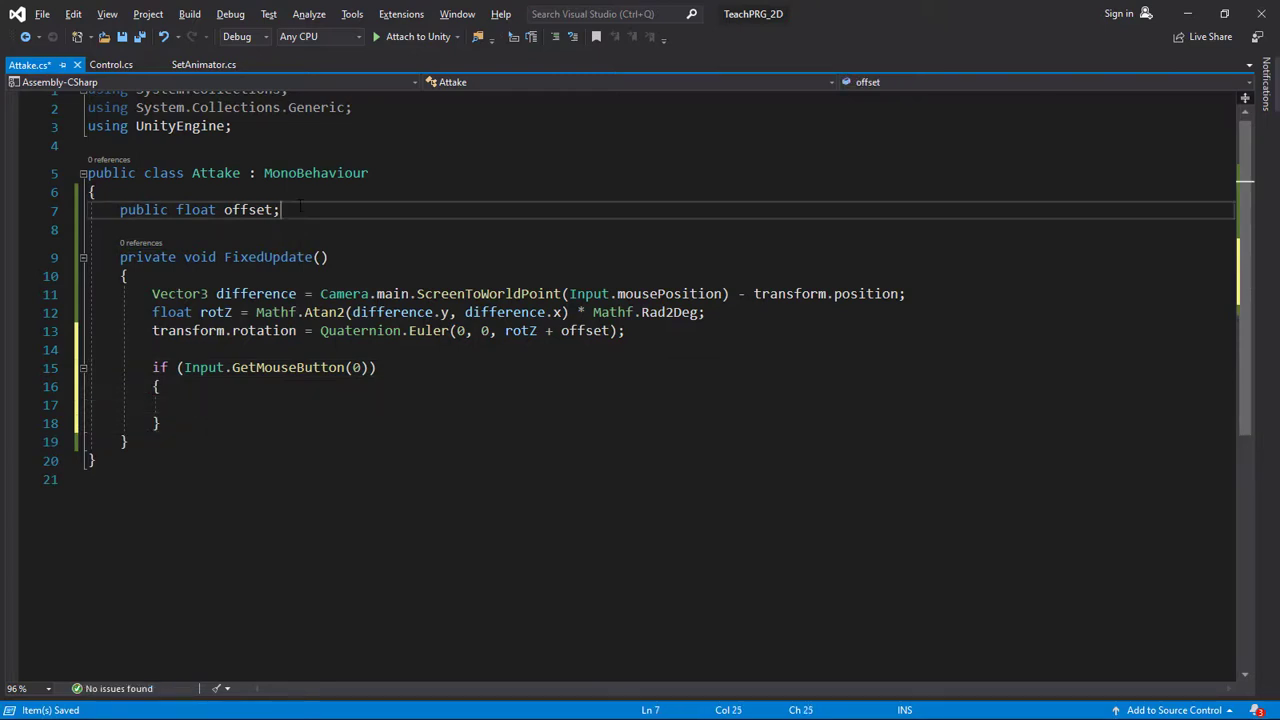
{"action": "key", "text": "Return"}
{"action": "key", "text": "Return"}
{"action": "type", "text": "public "}
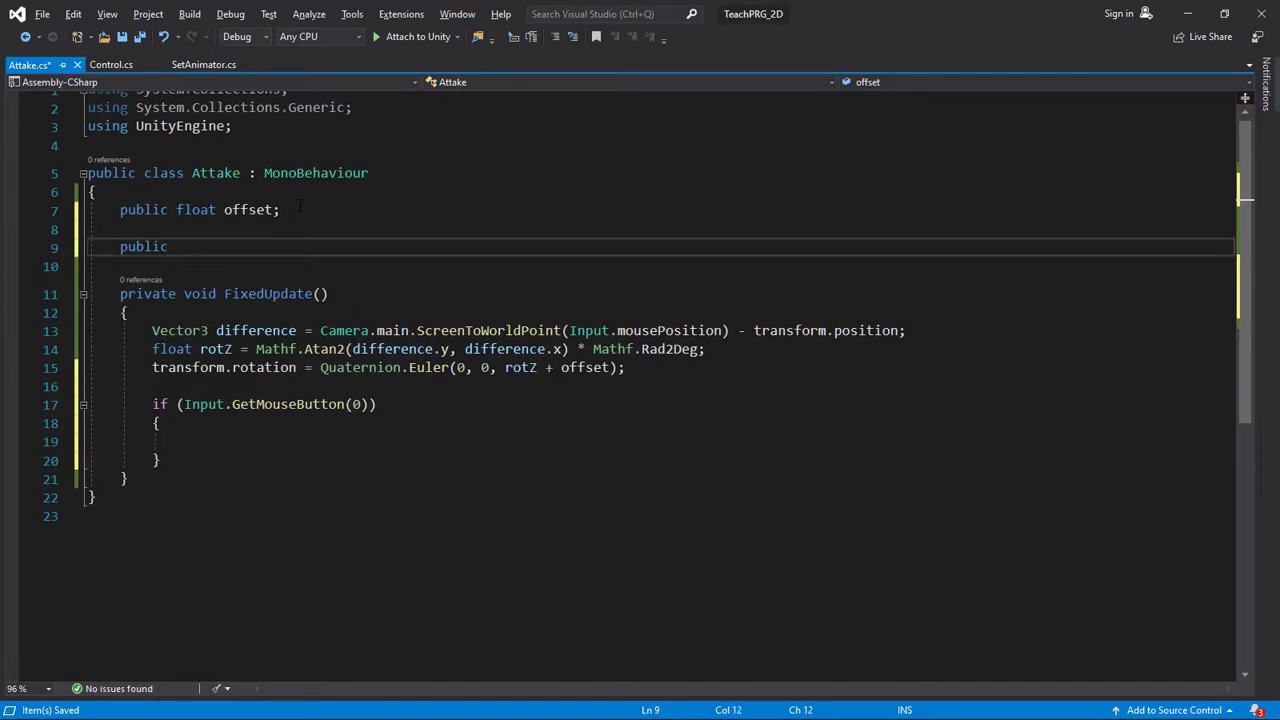
{"action": "type", "text": "Game"}
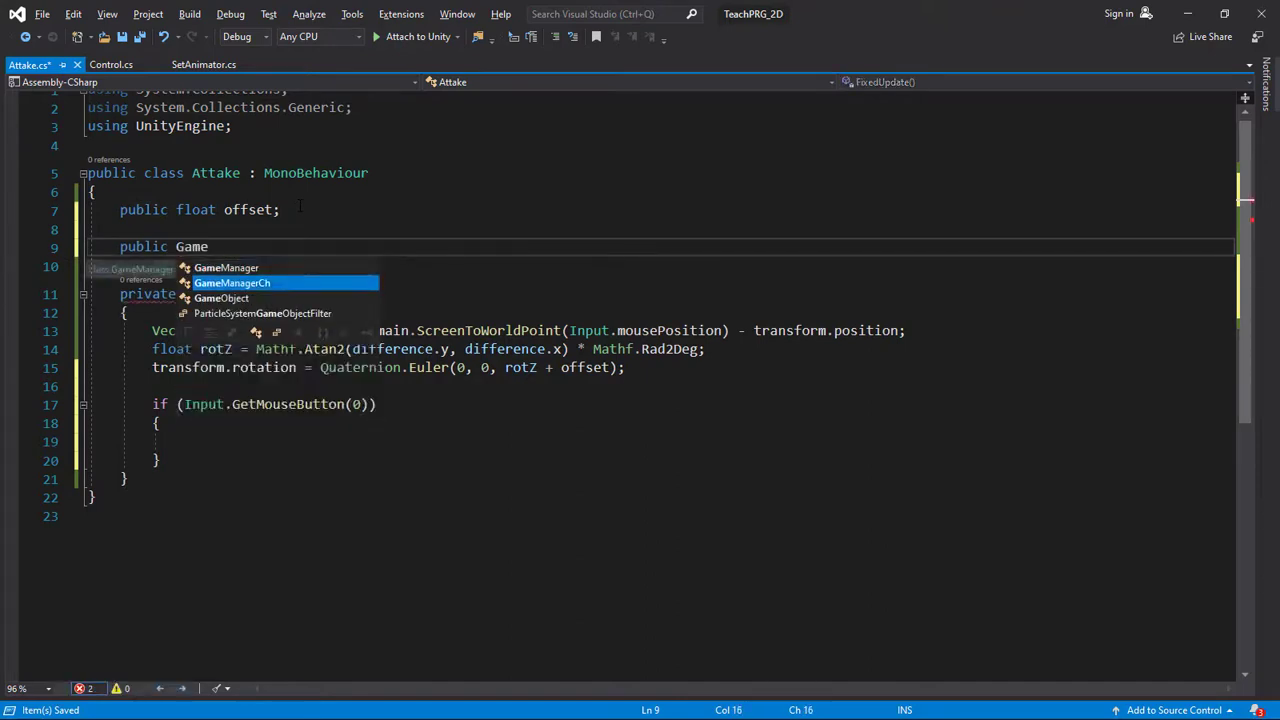
{"action": "type", "text": "O"}
- Finish 'public GameObject projectile;' and type 'Instantiate(projectile, shotPoint' inside the if block
{"action": "key", "text": "Tab"}
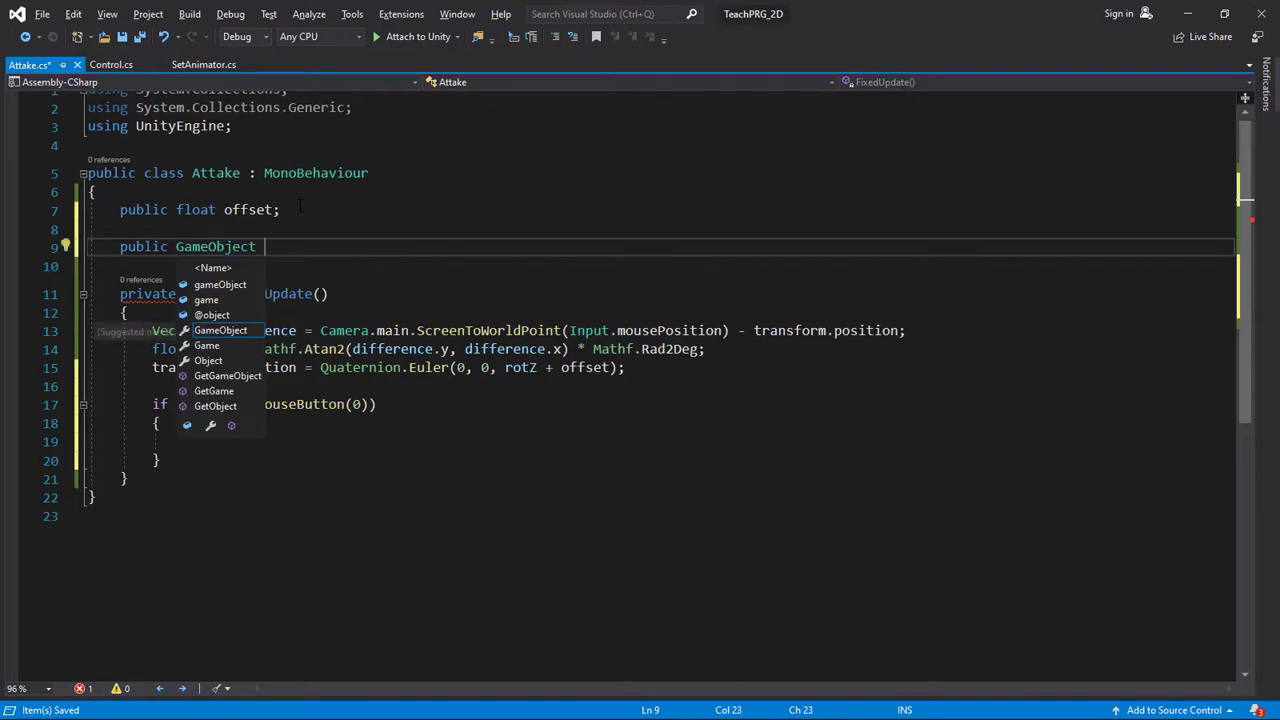
{"action": "type", "text": "projectile"}
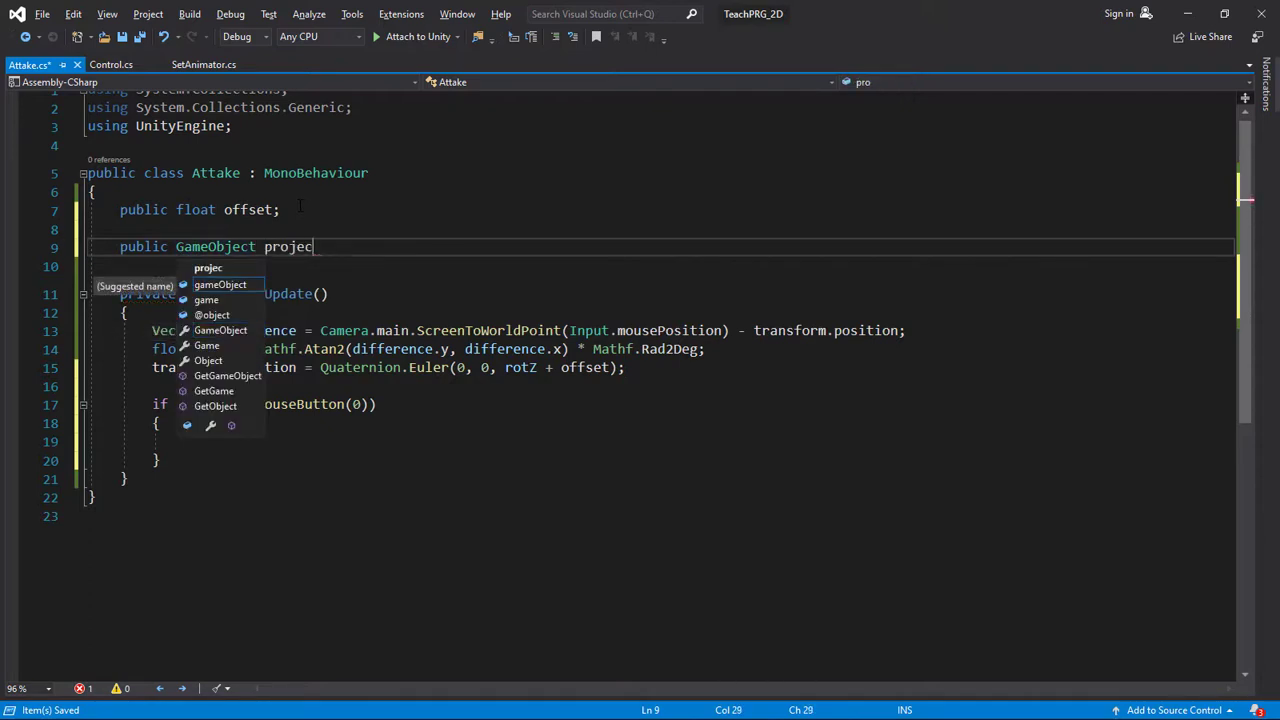
{"action": "type", "text": ";"}
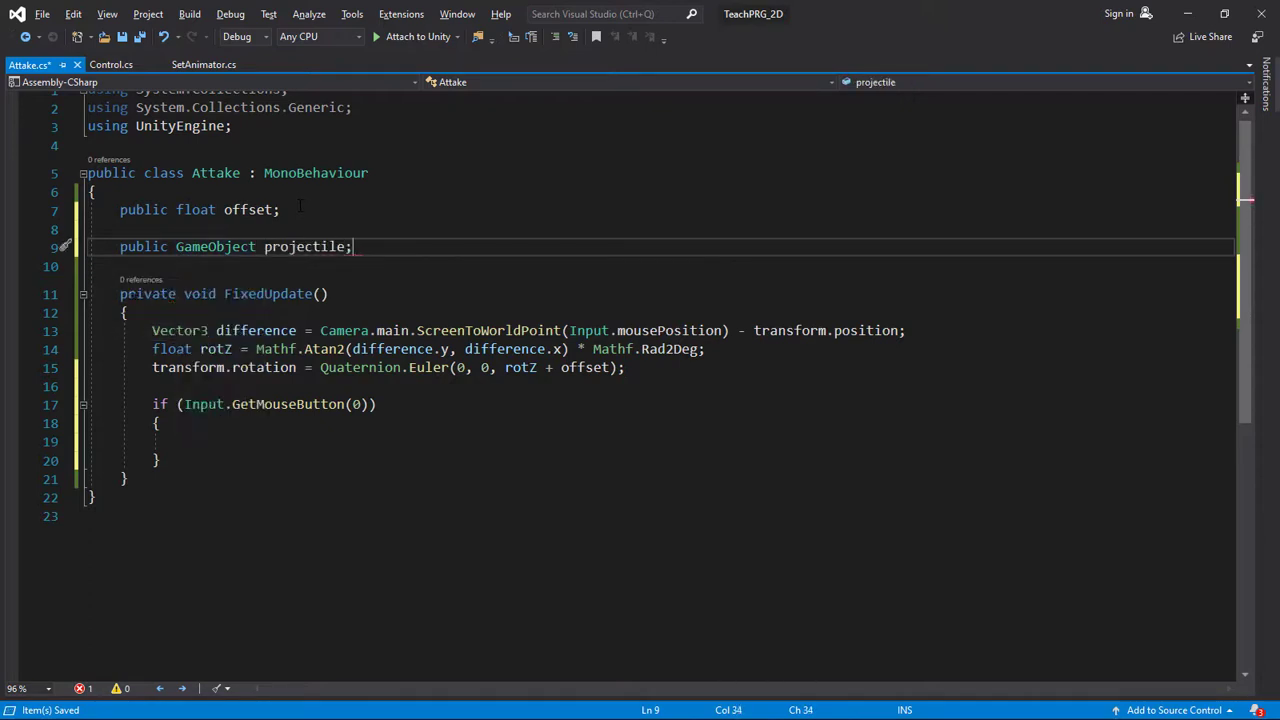
{"action": "left_click", "coordinate": [207, 448]}
{"action": "type", "text": "proj"}
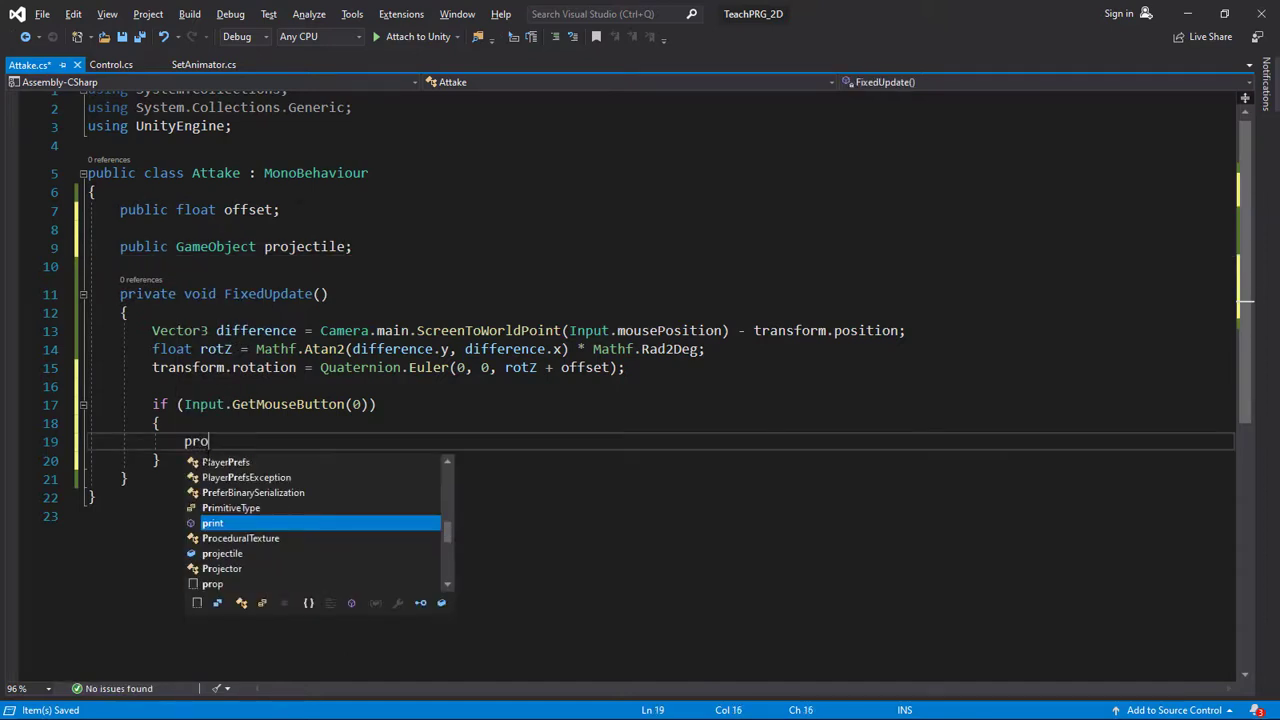
{"action": "key", "text": "Tab"}
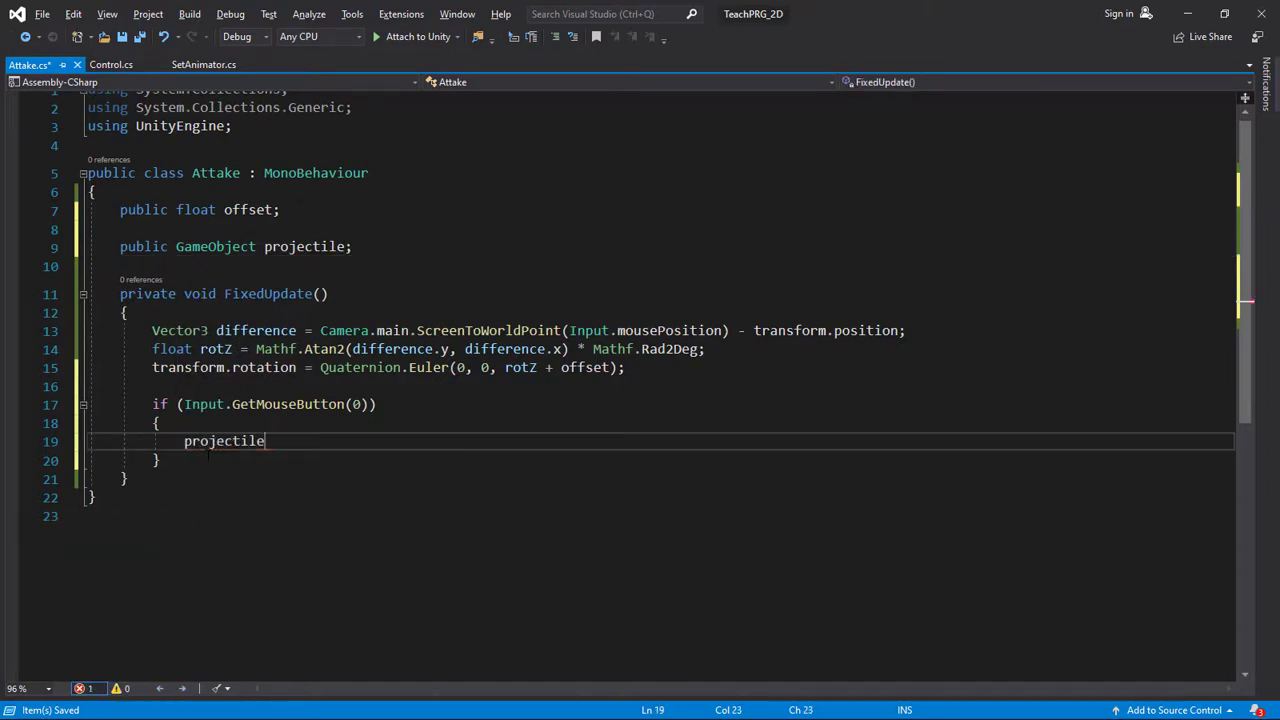
{"action": "key", "text": "BackSpace"}
{"action": "key", "text": "BackSpace"}
{"action": "key", "text": "BackSpace"}
{"action": "key", "text": "BackSpace"}
{"action": "key", "text": "BackSpace"}
{"action": "key", "text": "BackSpace"}
{"action": "key", "text": "BackSpace"}
{"action": "type", "text": "In"}
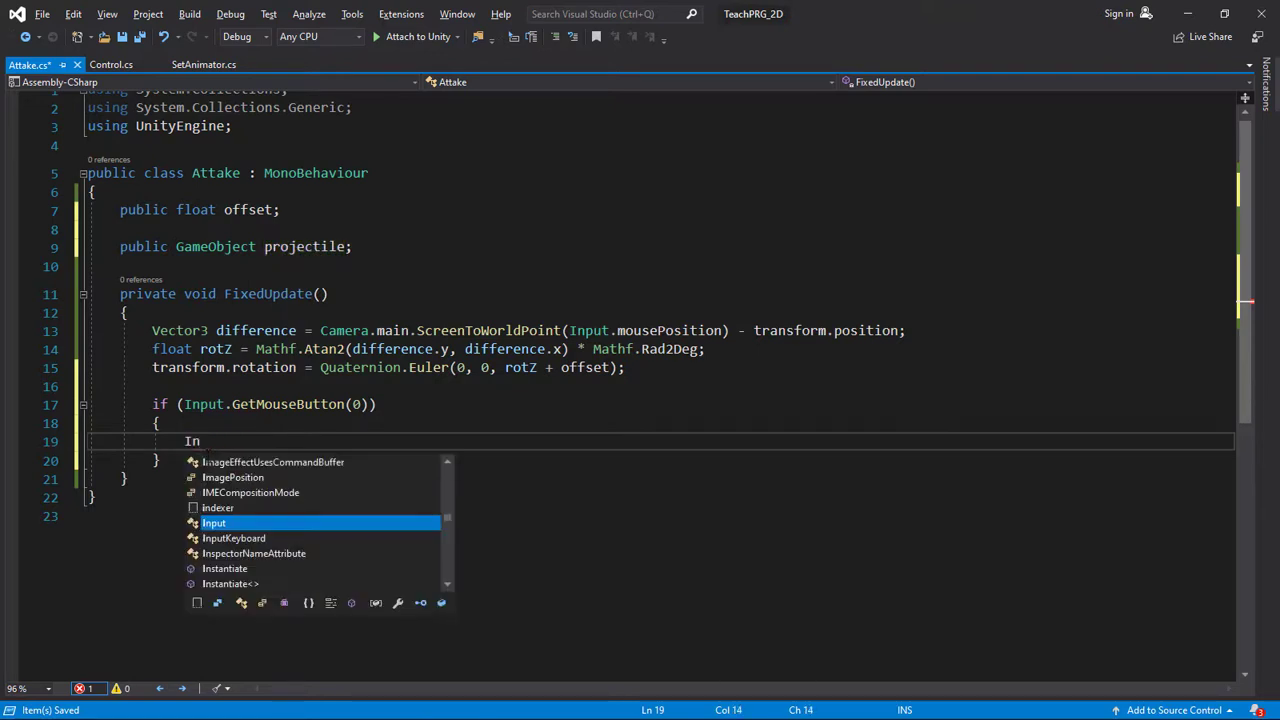
{"action": "type", "text": "st"}
{"action": "key", "text": "Tab"}
{"action": "type", "text": "("}
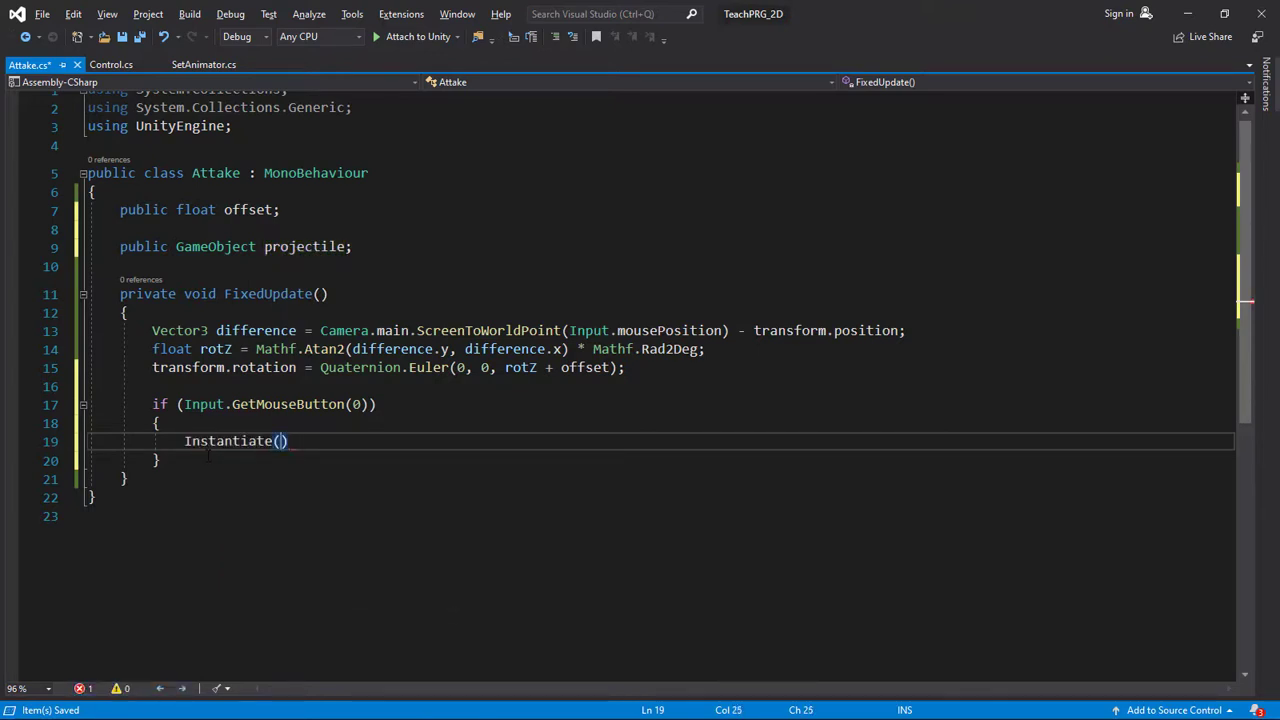
{"action": "type", "text": "pro"}
{"action": "key", "text": "Tab"}
{"action": "type", "text": ","}
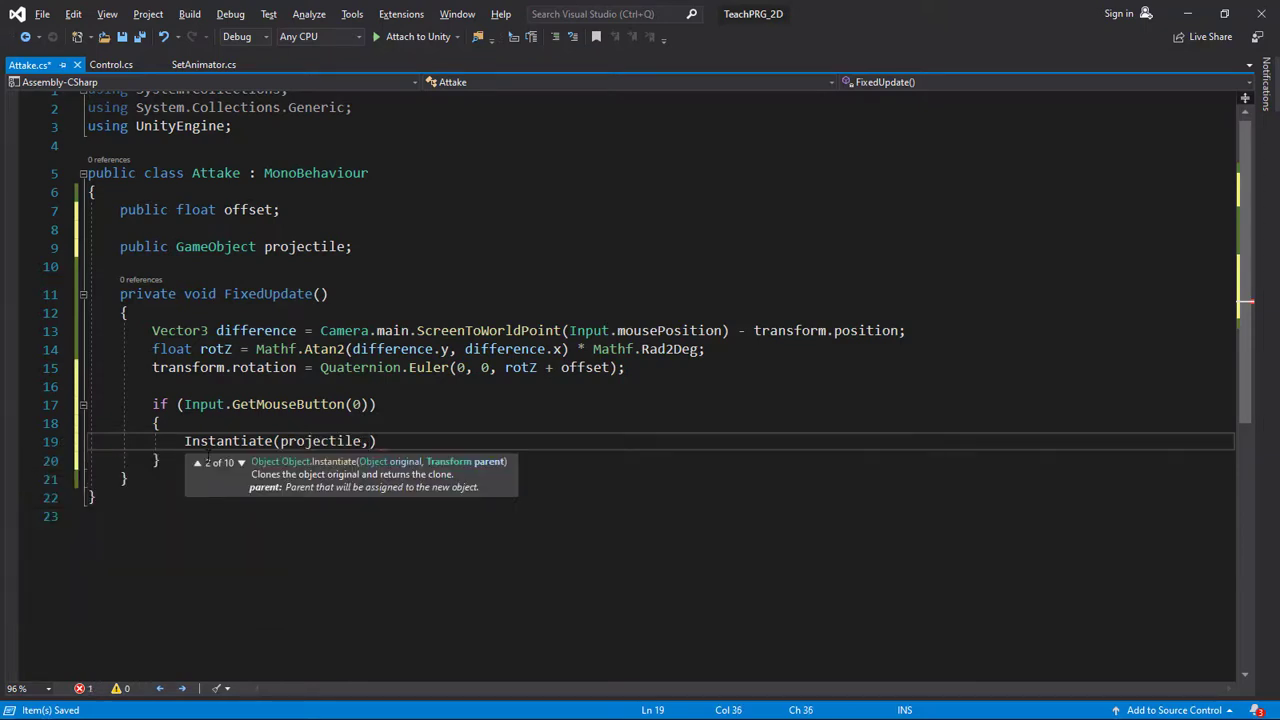
{"action": "type", "text": " shot"}
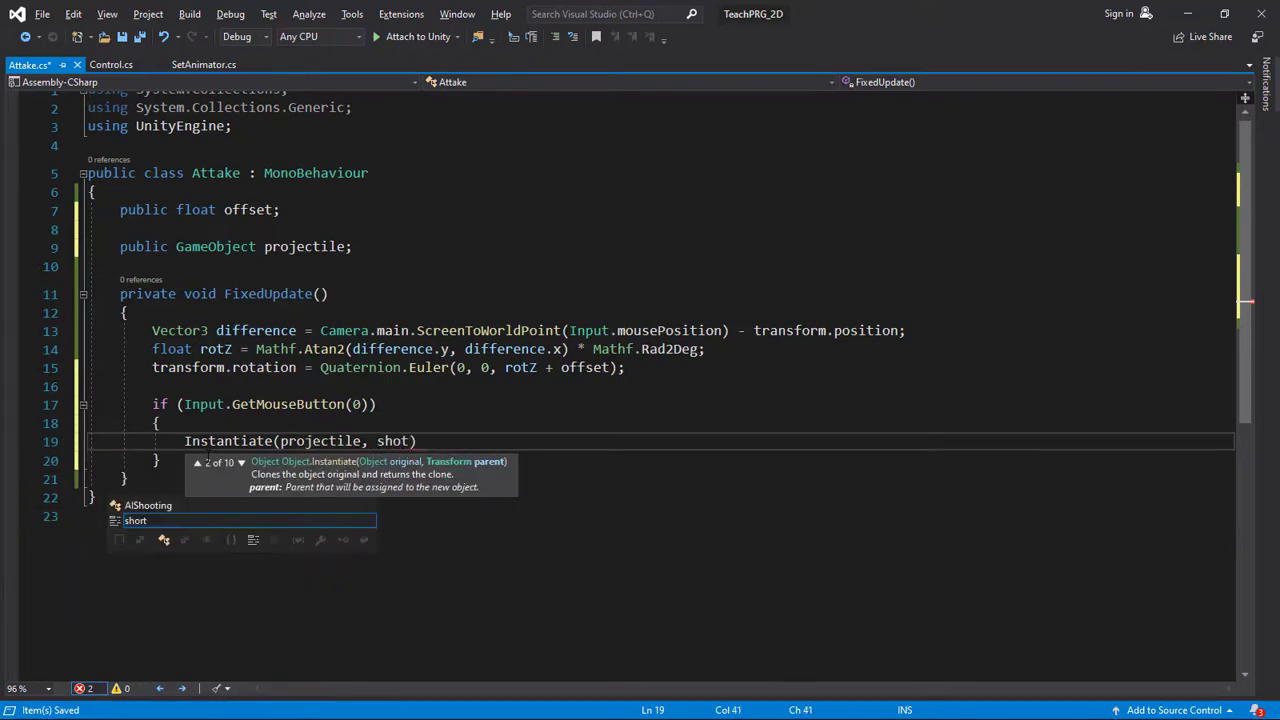
{"action": "type", "text": "Point"}
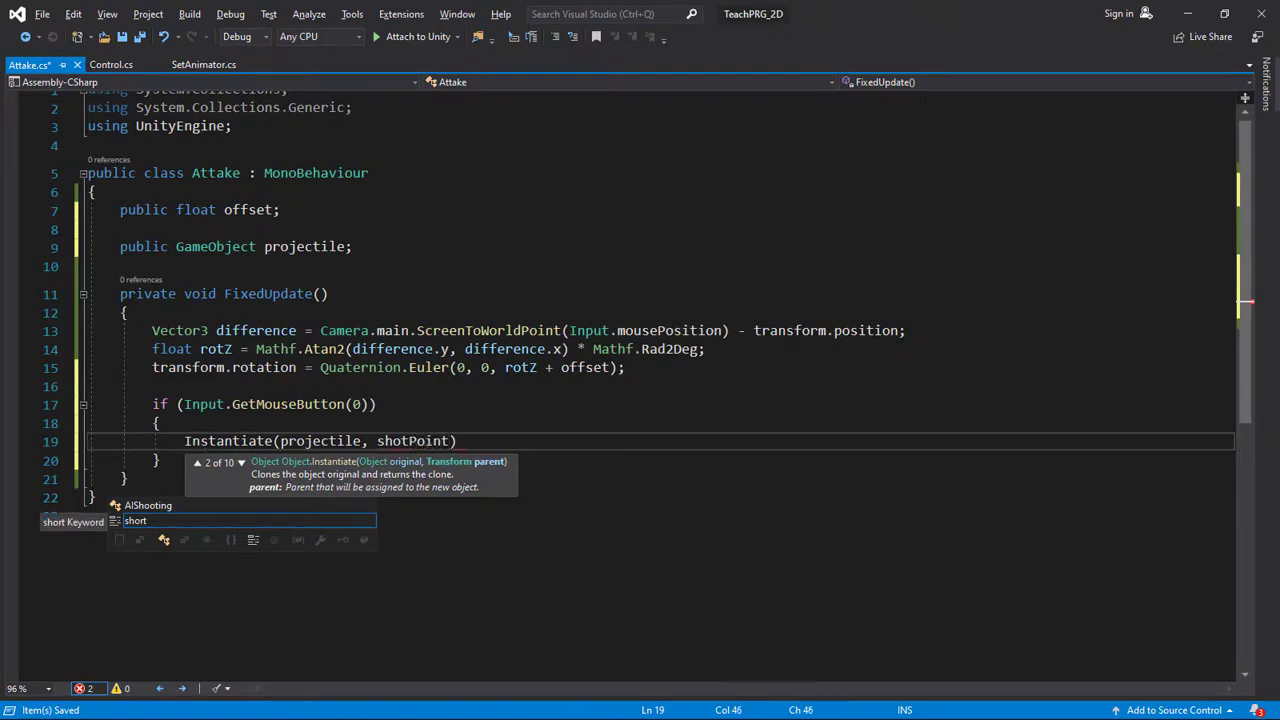
- Declare 'public Transform shotPoint;' on a new line below the projectile field
{"action": "left_click", "coordinate": [385, 247]}
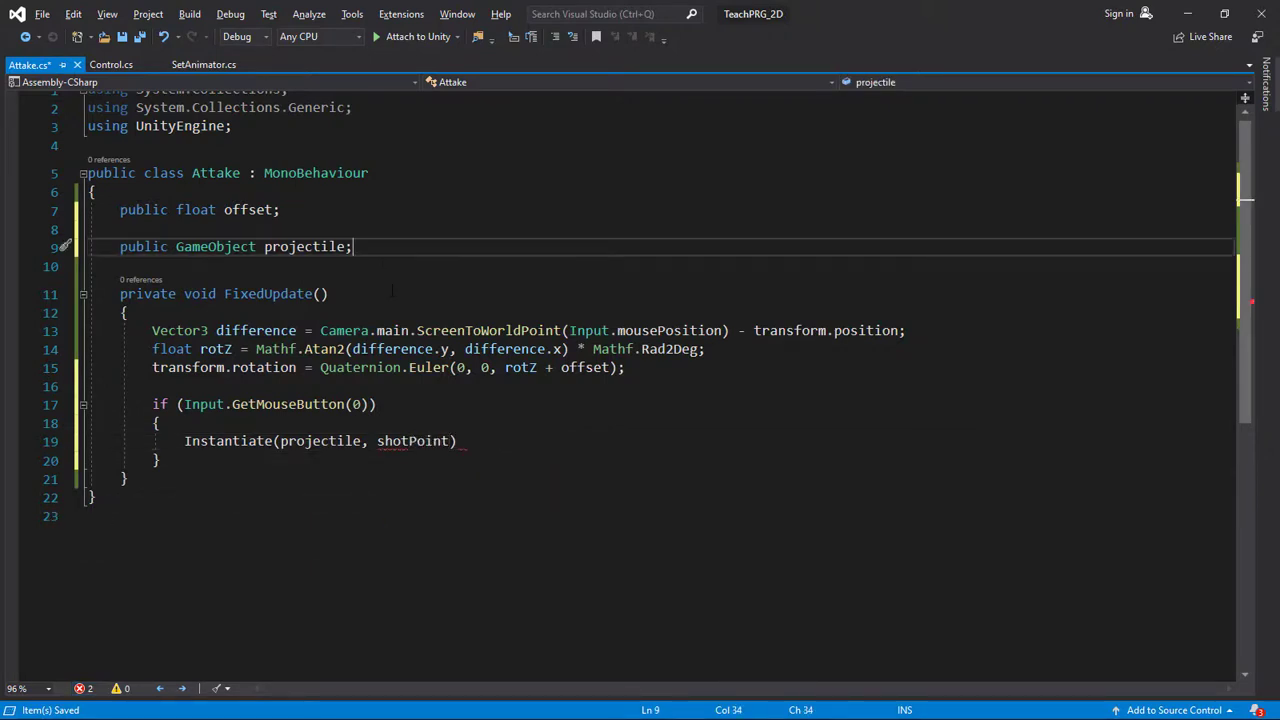
{"action": "key", "text": "Return"}
{"action": "type", "text": "pub"}
{"action": "key", "text": "Tab"}
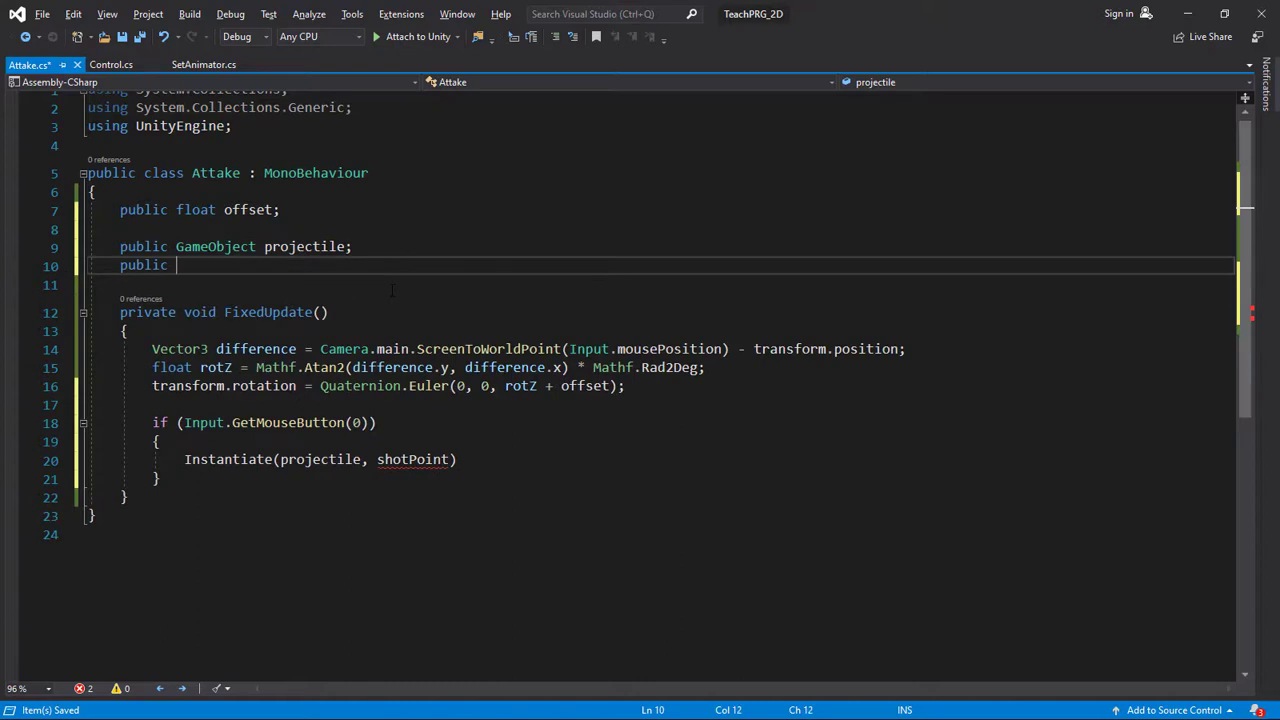
{"action": "type", "text": "Tra"}
{"action": "key", "text": "Down"}
{"action": "key", "text": "Down"}
{"action": "key", "text": "Tab"}
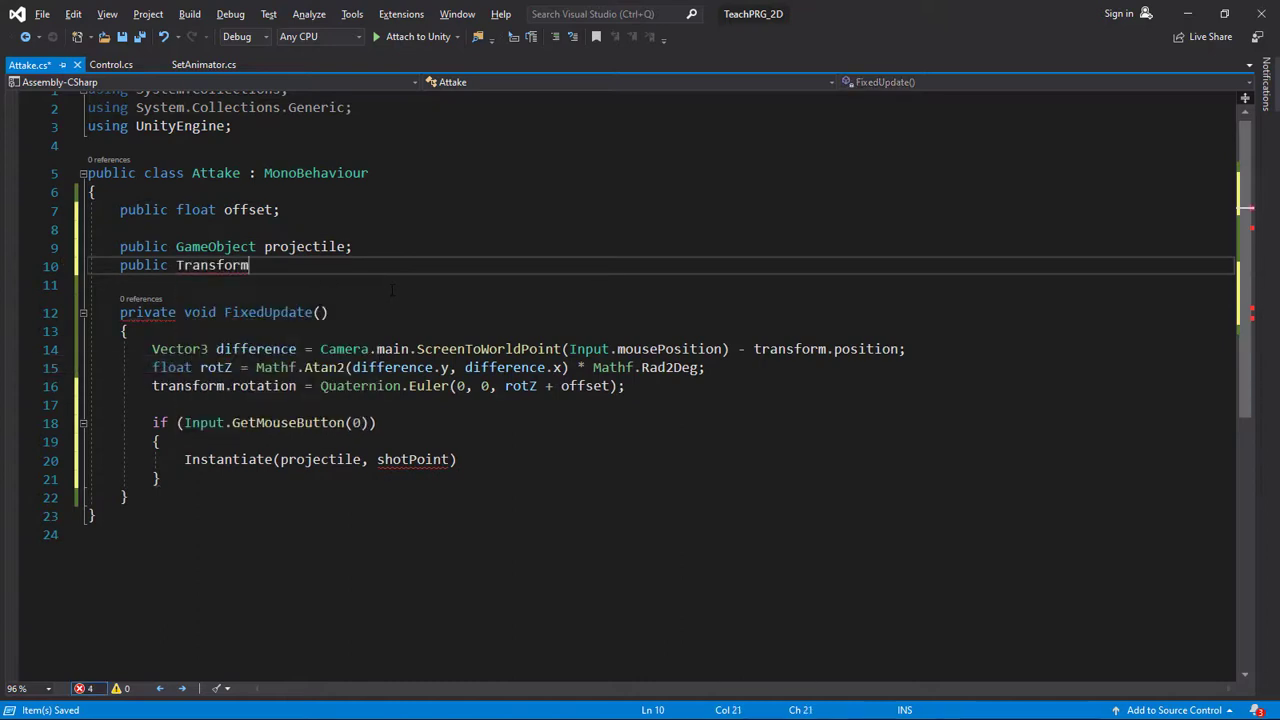
{"action": "type", "text": "shot"}
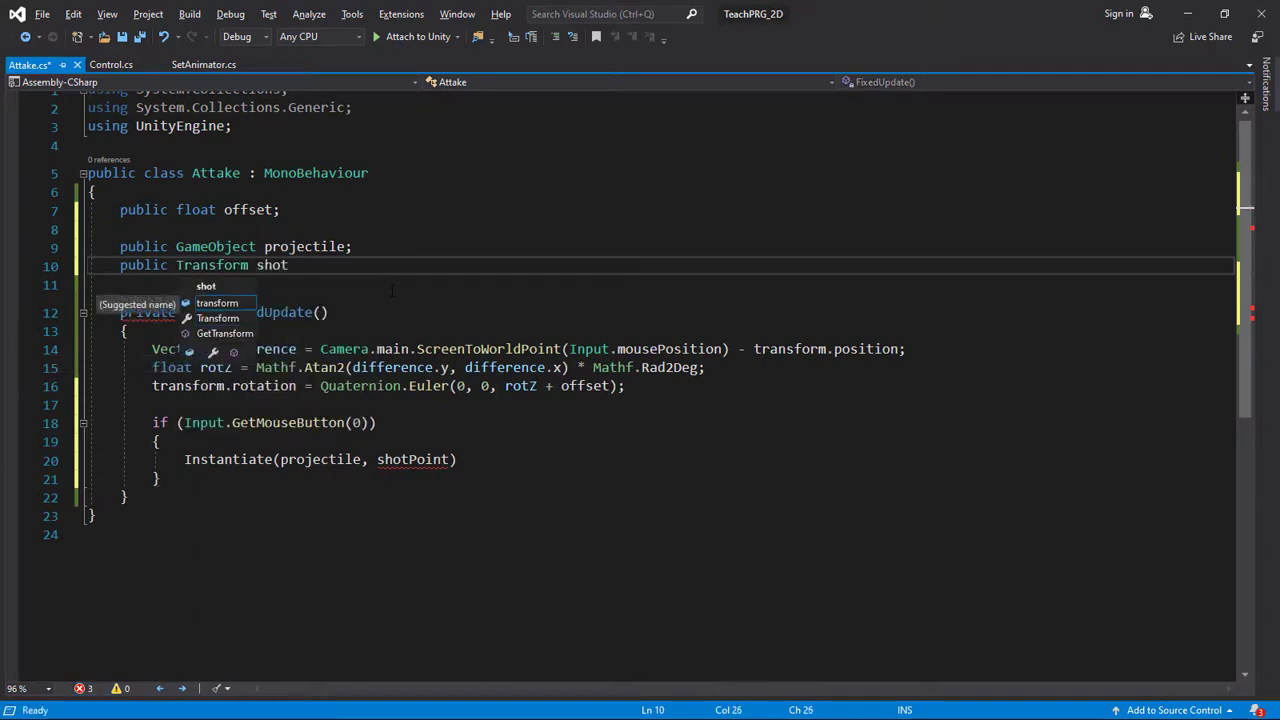
{"action": "type", "text": "POint;"}
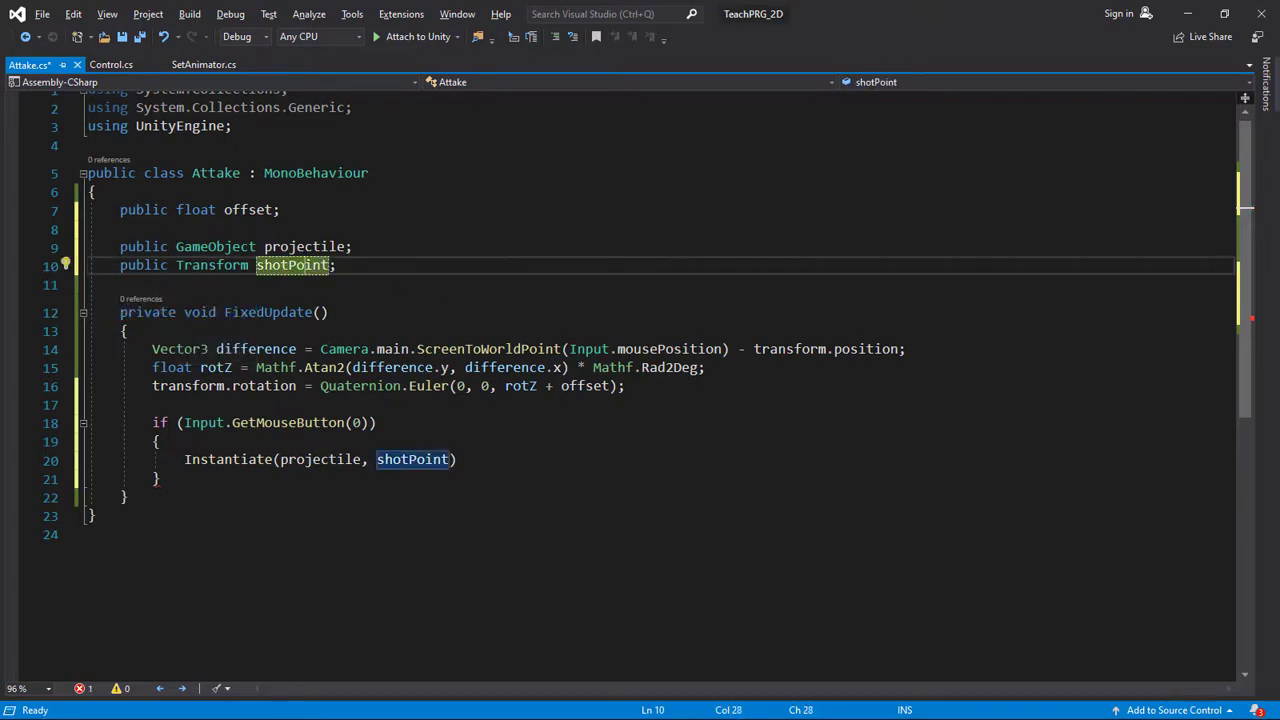
{"action": "key", "text": "End"}
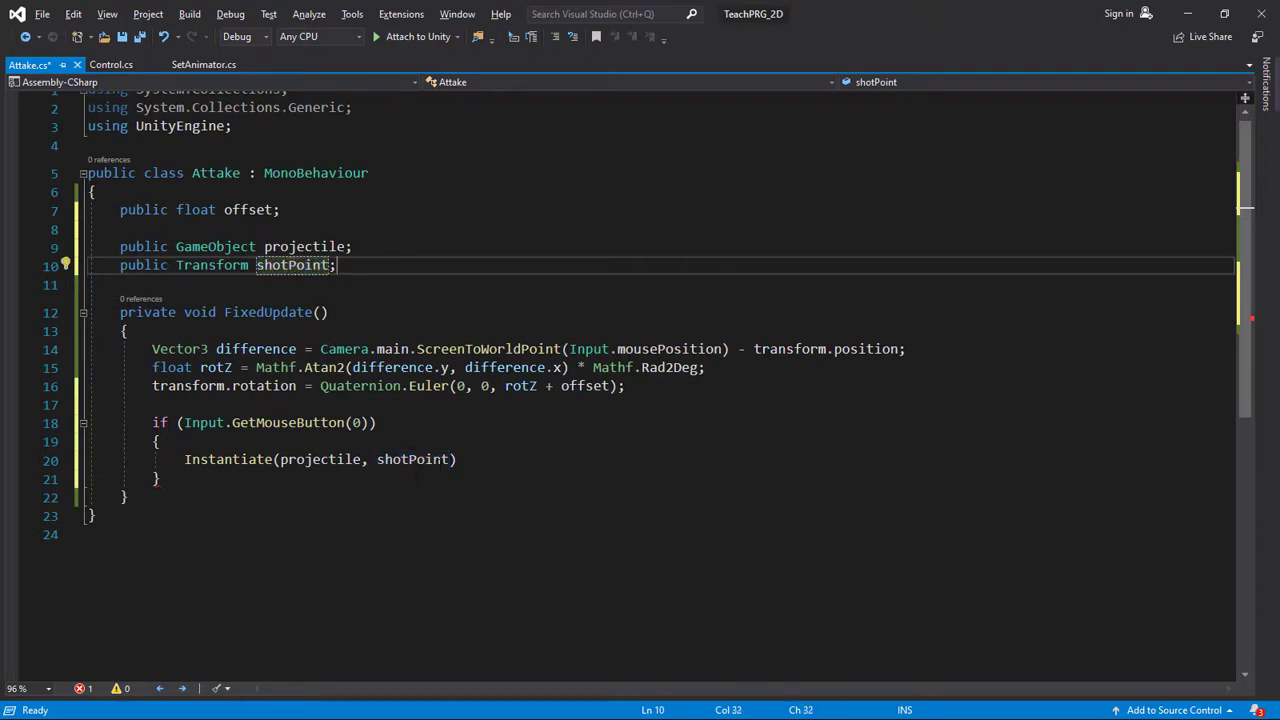
{"action": "left_click", "coordinate": [449, 459]}
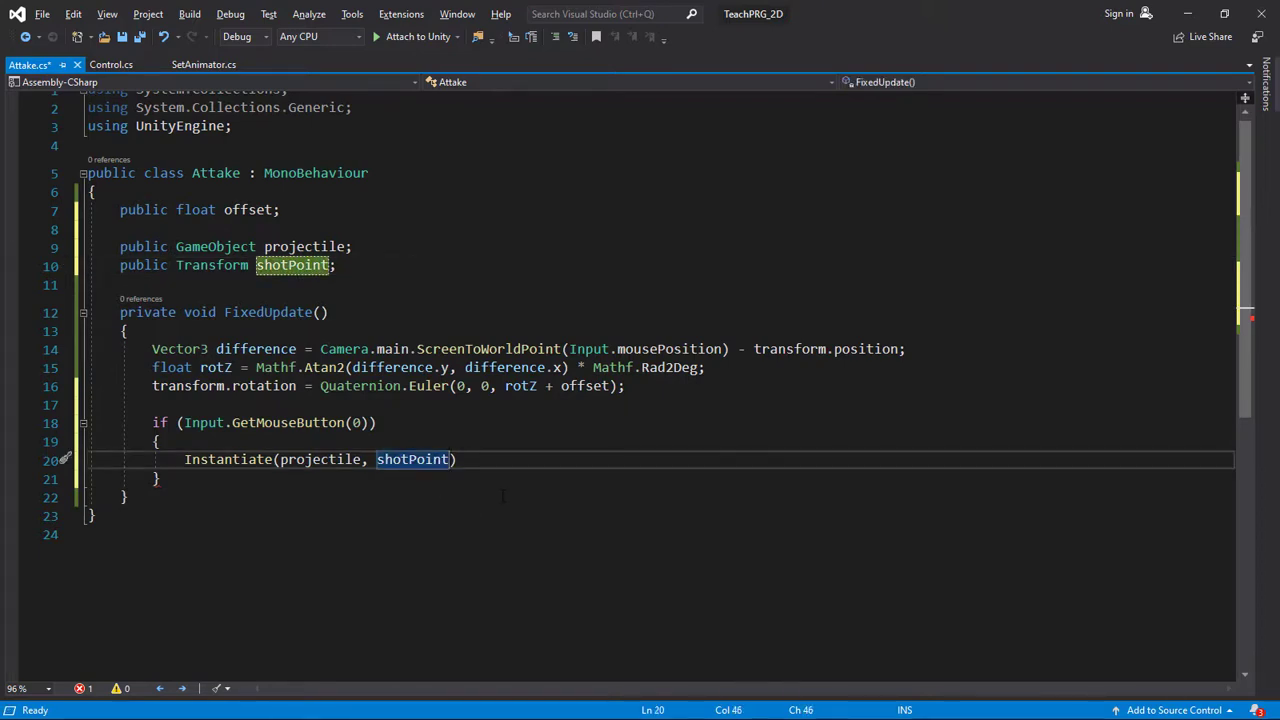
- Complete the call as Instantiate(projectile, shotPoint.position, transform.rotation); and highlight each argument
{"action": "type", "text": ".position, "}
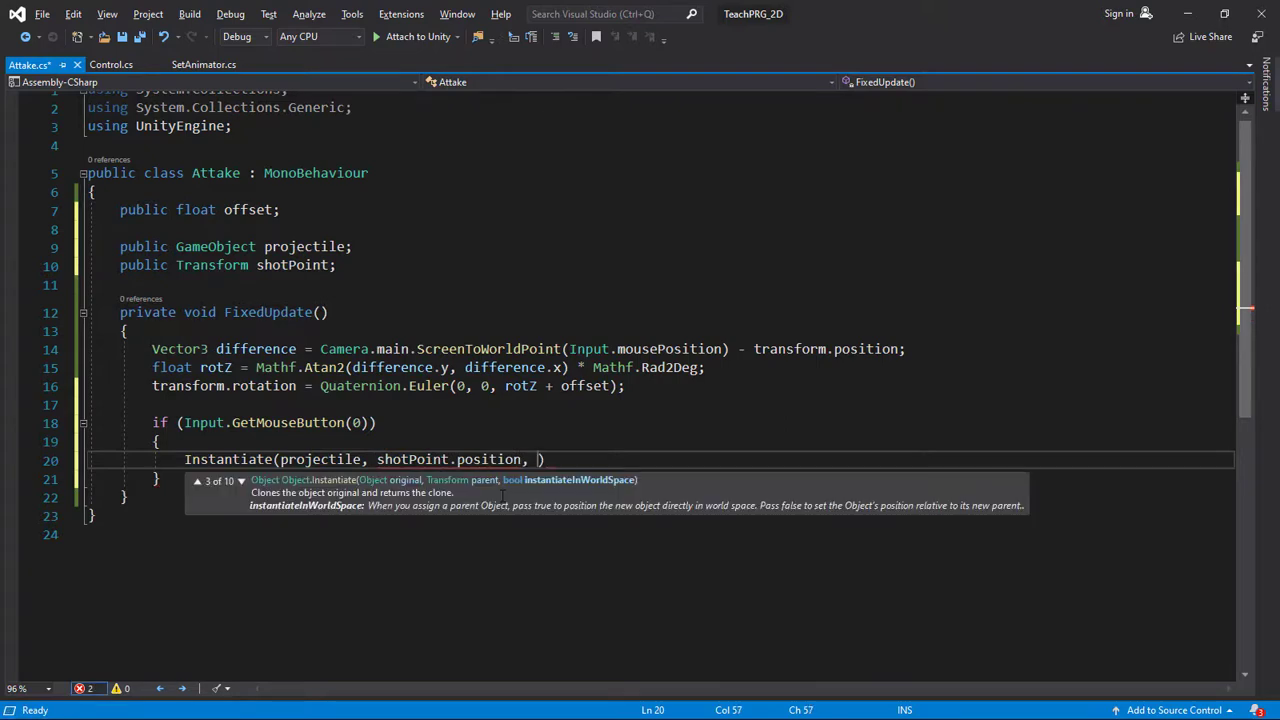
{"action": "type", "text": "Quaternion."}
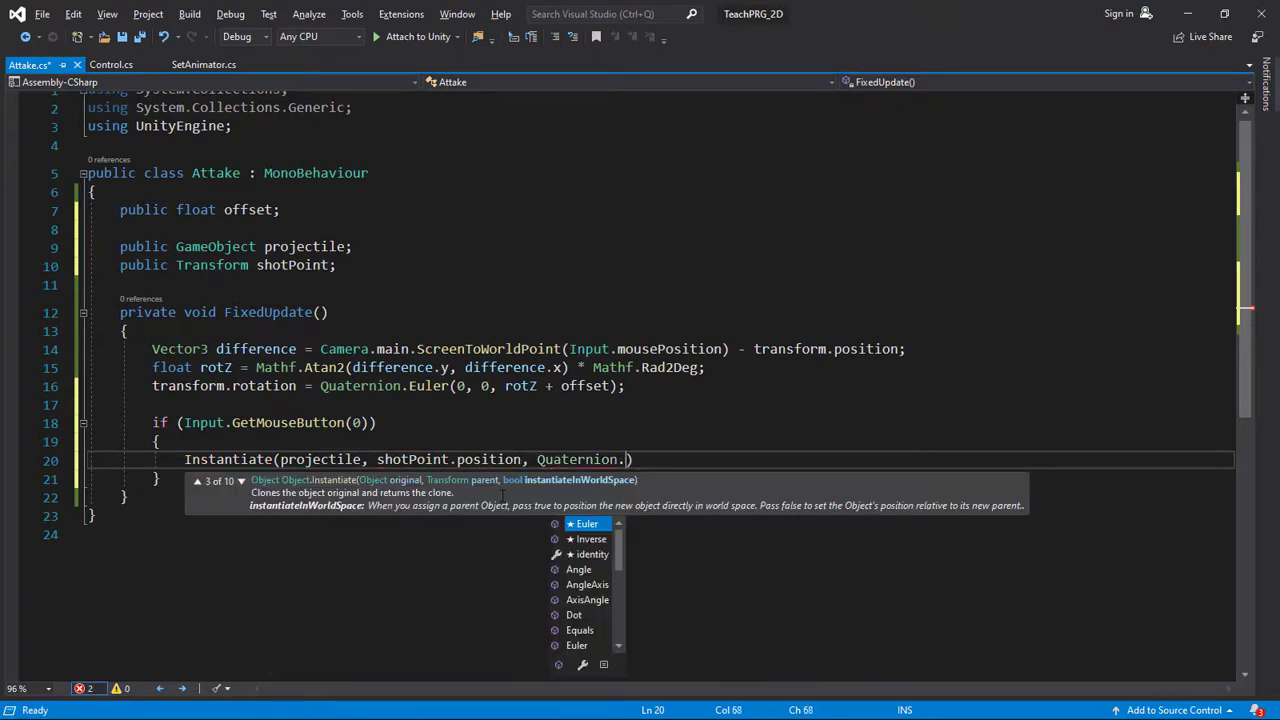
{"action": "type", "text": "i"}
{"action": "key", "text": "BackSpace"}
{"action": "key", "text": "BackSpace"}
{"action": "key", "text": "BackSpace"}
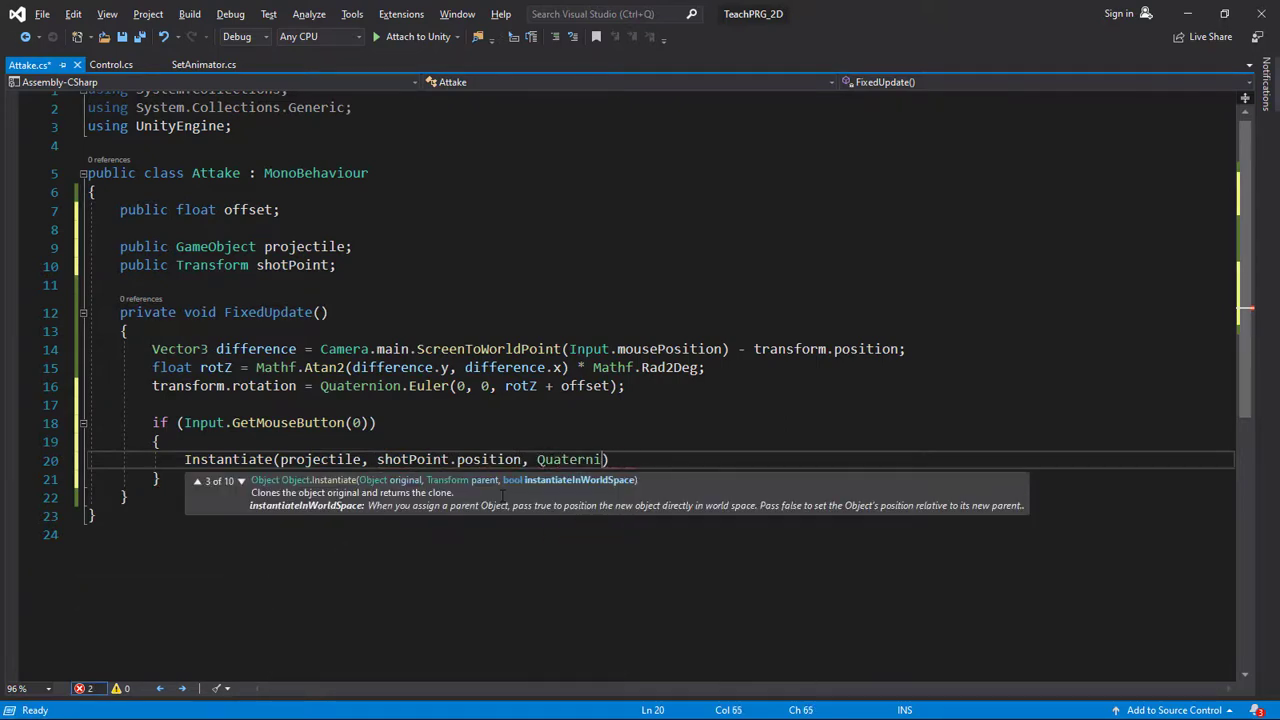
{"action": "key", "text": "BackSpace"}
{"action": "key", "text": "BackSpace"}
{"action": "key", "text": "BackSpace"}
{"action": "key", "text": "BackSpace"}
{"action": "key", "text": "BackSpace"}
{"action": "key", "text": "BackSpace"}
{"action": "key", "text": "BackSpace"}
{"action": "type", "text": "t"}
{"action": "type", "text": "ransform.root"}
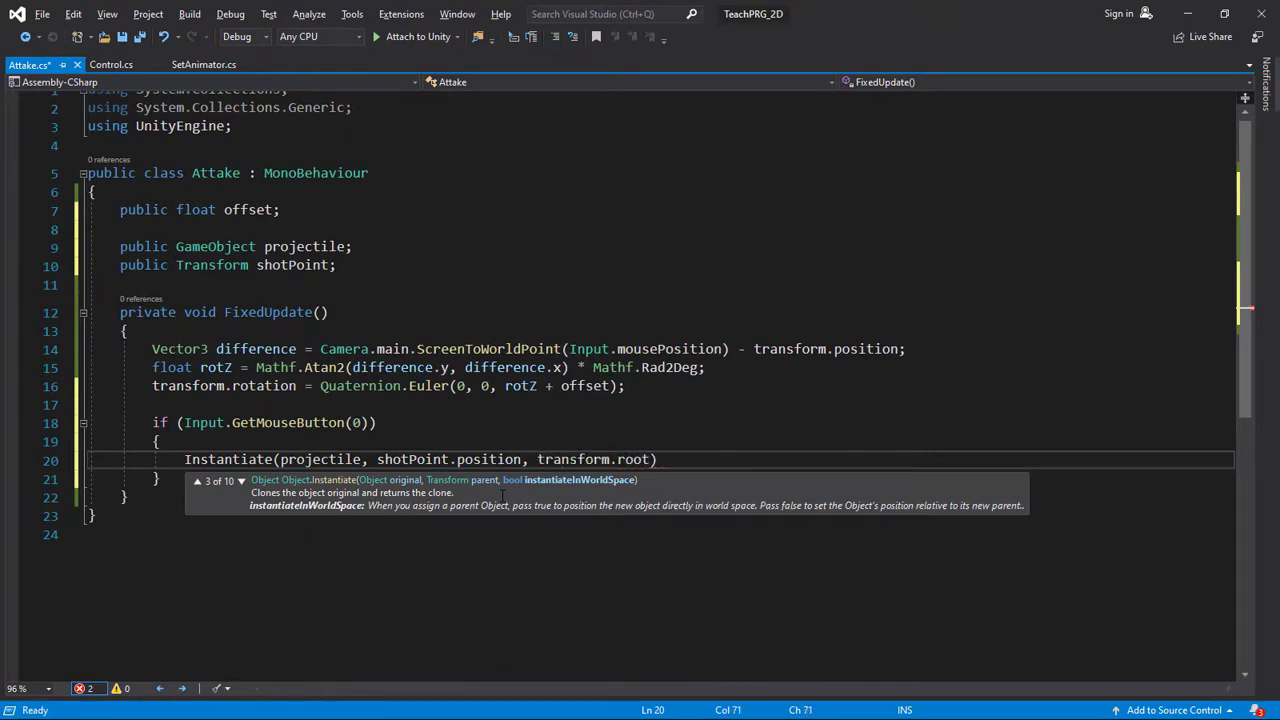
{"action": "key", "text": "BackSpace"}
{"action": "key", "text": "BackSpace"}
{"action": "type", "text": "tat"}
{"action": "type", "text": "ion);"}
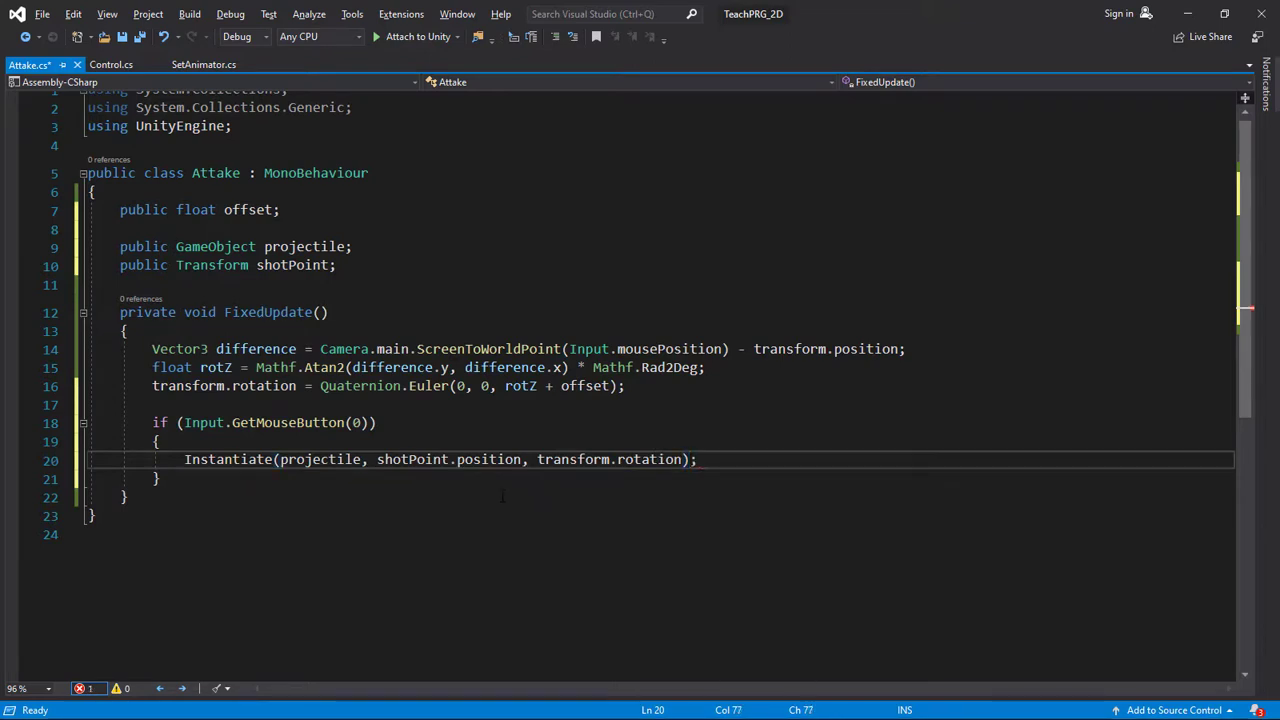
{"action": "left_click_drag", "start_coordinate": [280, 460], "coordinate": [525, 462]}
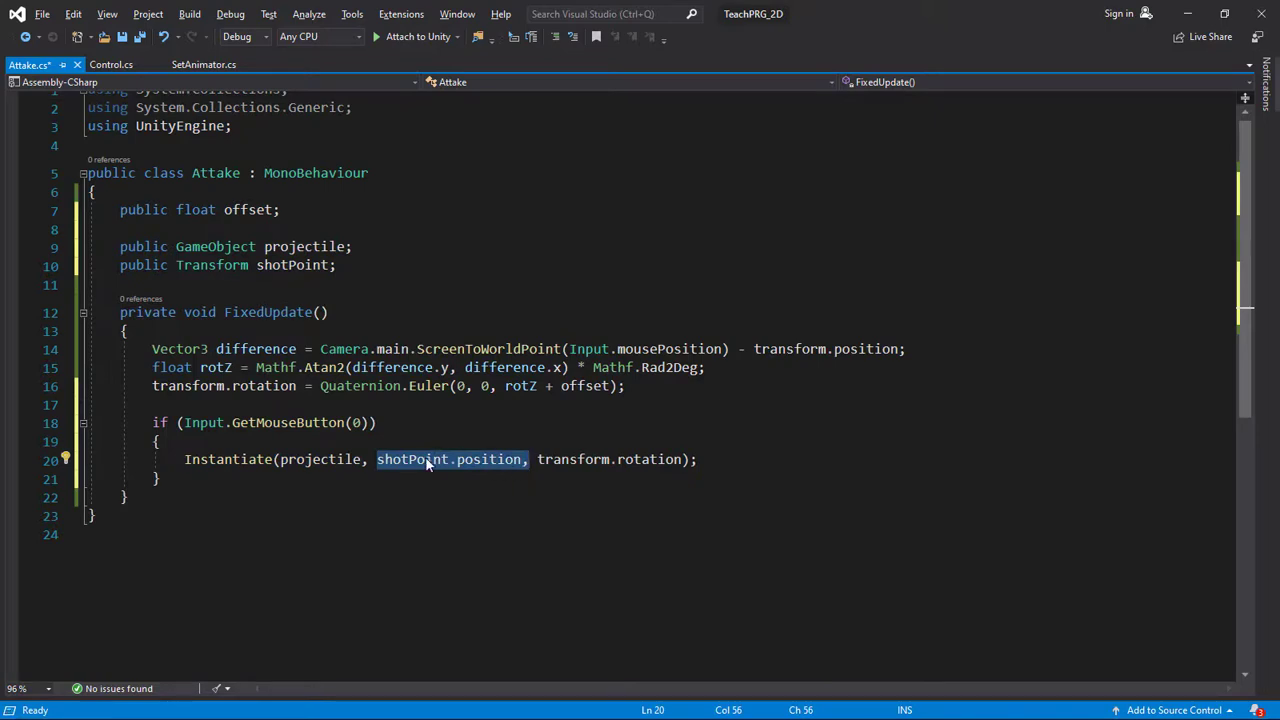
{"action": "left_click_drag", "start_coordinate": [538, 460], "coordinate": [690, 460]}
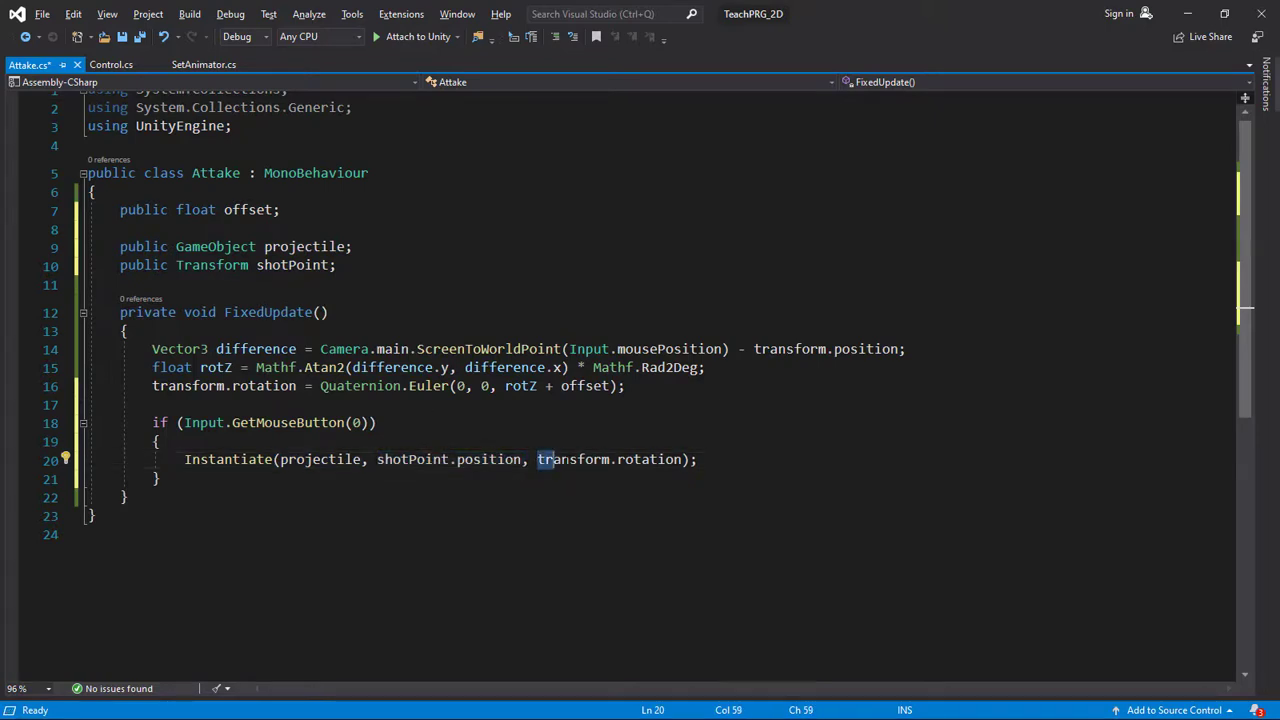
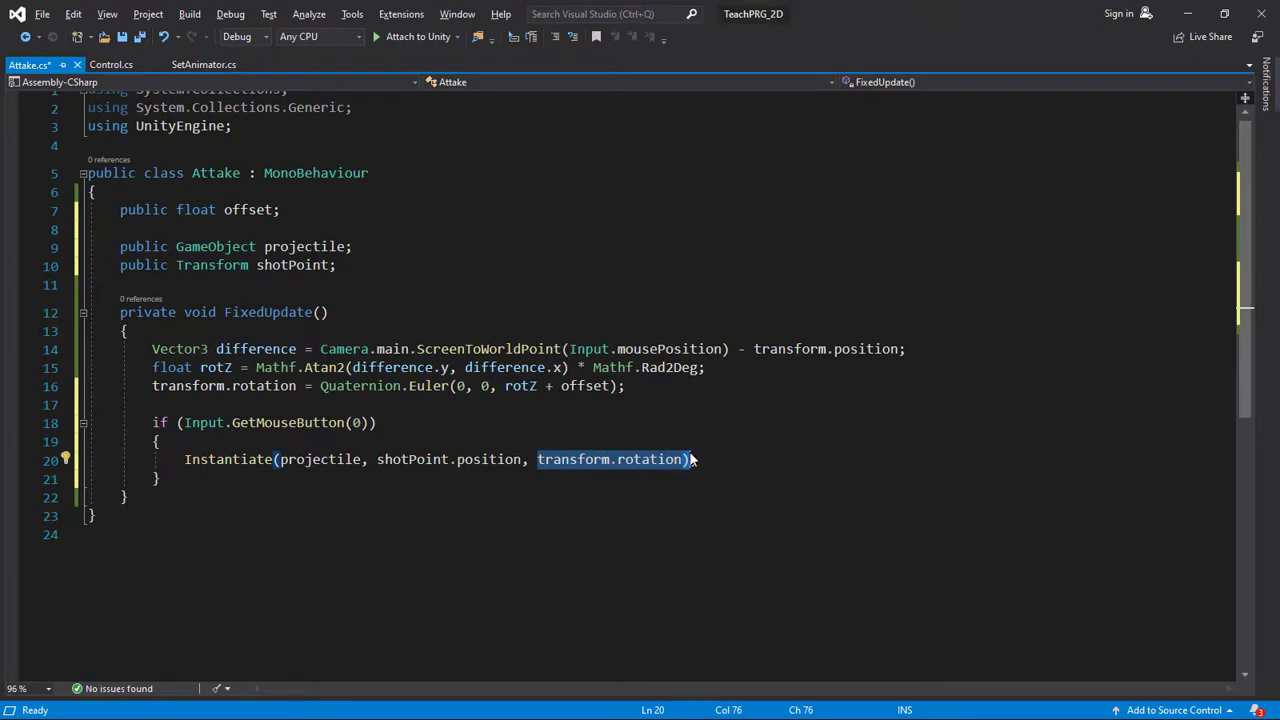
- Save Attake.cs with the Instantiate line spawning the projectile at shotPoint, then return to Unity
{"action": "key", "text": "End"}
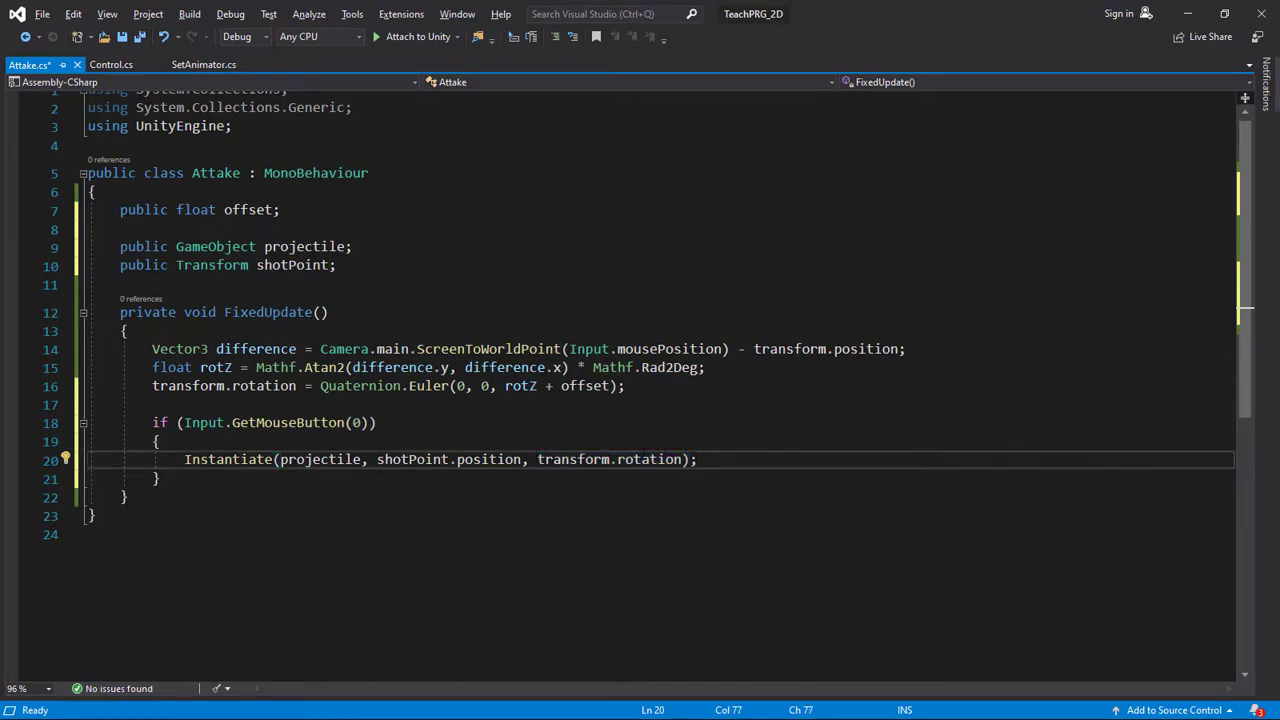
{"action": "key", "text": "ctrl+s"}
{"action": "key", "text": "alt+Tab"}
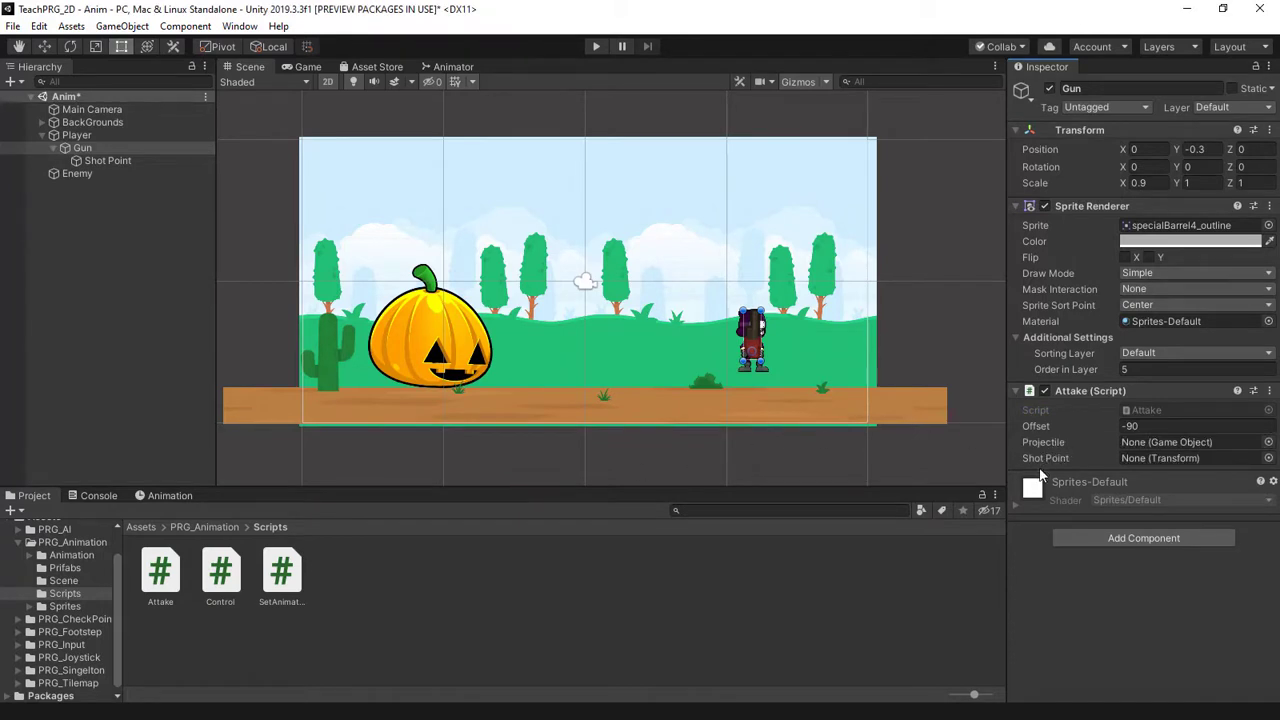
- Set the Gun's Attake Shot Point to the Shot Point object and Projectile to the Bullet prefab, then enter play mode
{"action": "left_click_drag", "start_coordinate": [113, 160], "coordinate": [1160, 458]}
{"action": "left_click", "coordinate": [63, 568]}
{"action": "left_click", "coordinate": [150, 585]}
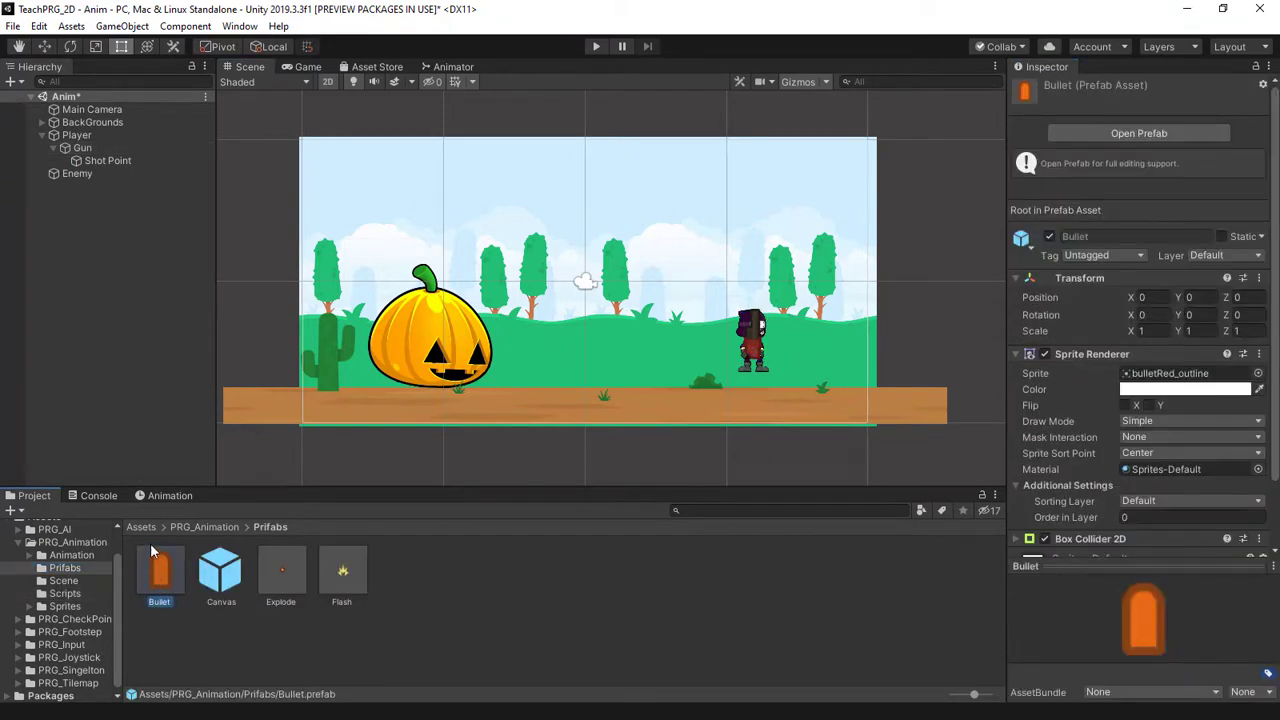
{"action": "left_click", "coordinate": [100, 148]}
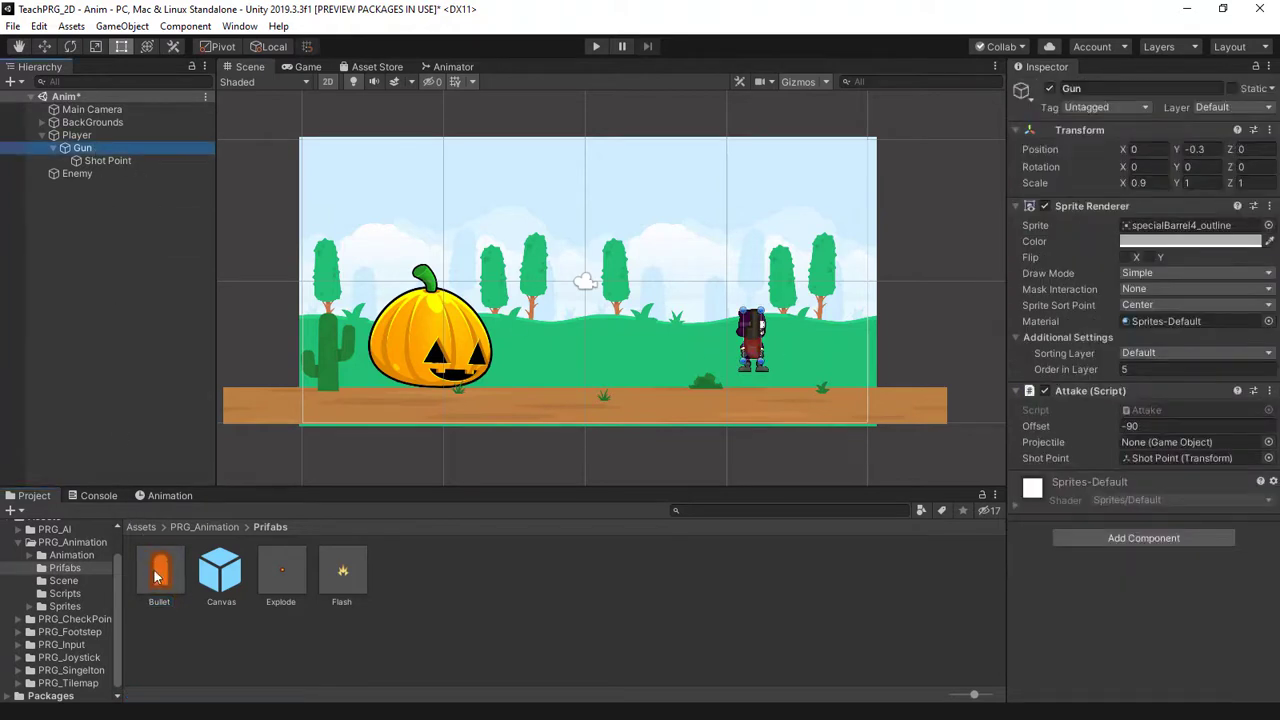
{"action": "left_click_drag", "start_coordinate": [155, 577], "coordinate": [1185, 442]}
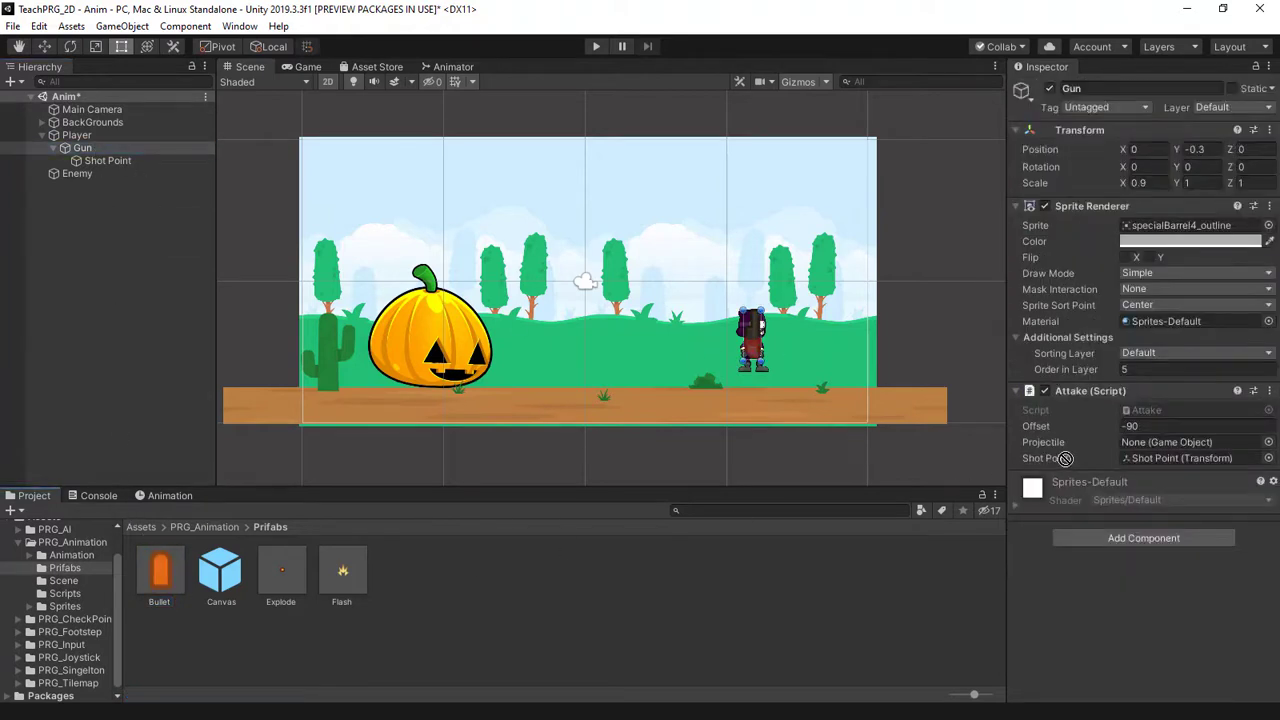
{"action": "left_click", "coordinate": [596, 47]}
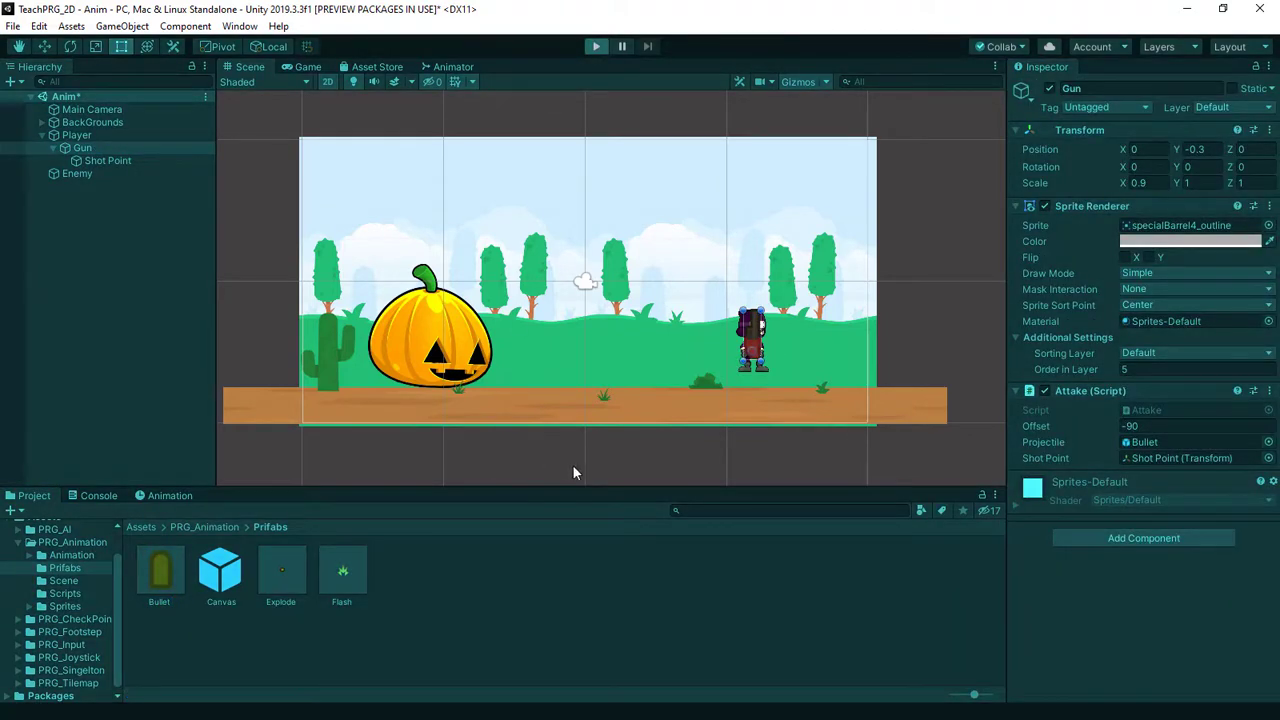
- Fire bullets from the gun at several aim points in the Game view
{"action": "left_click", "coordinate": [697, 340]}
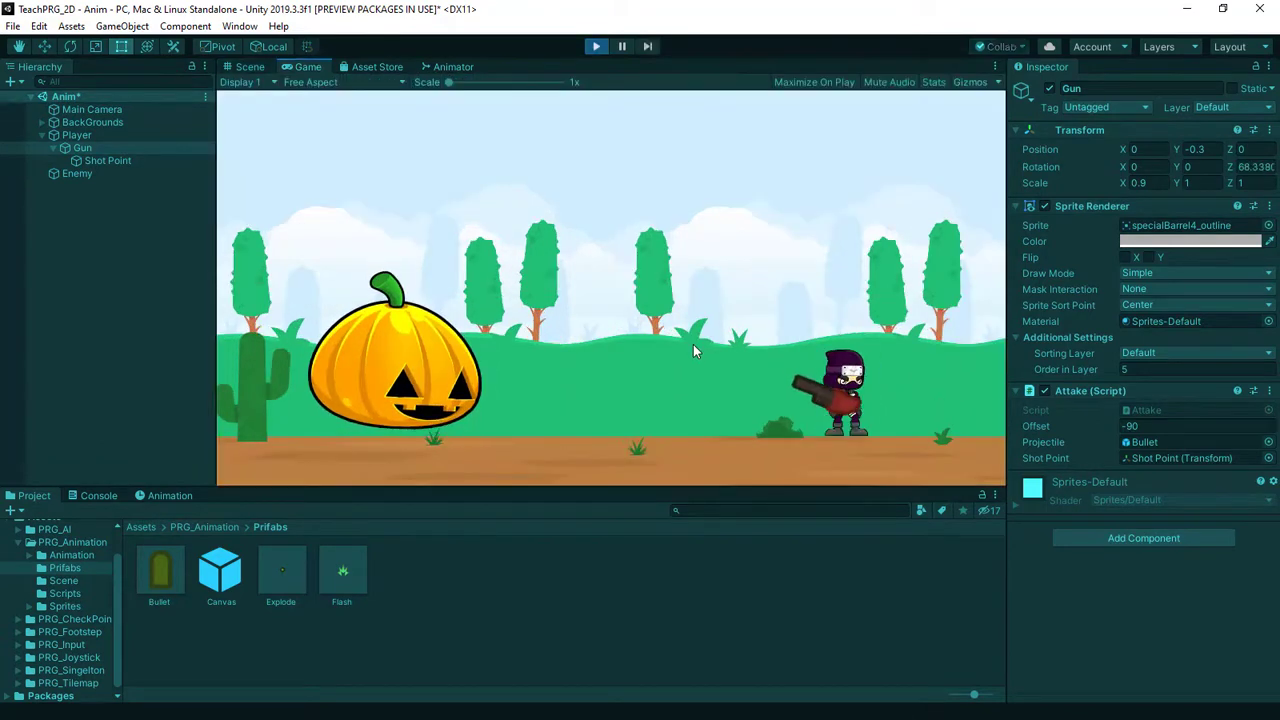
{"action": "left_click", "coordinate": [693, 344]}
{"action": "left_click", "coordinate": [693, 344]}
{"action": "left_click", "coordinate": [834, 293]}
{"action": "left_click", "coordinate": [797, 314]}
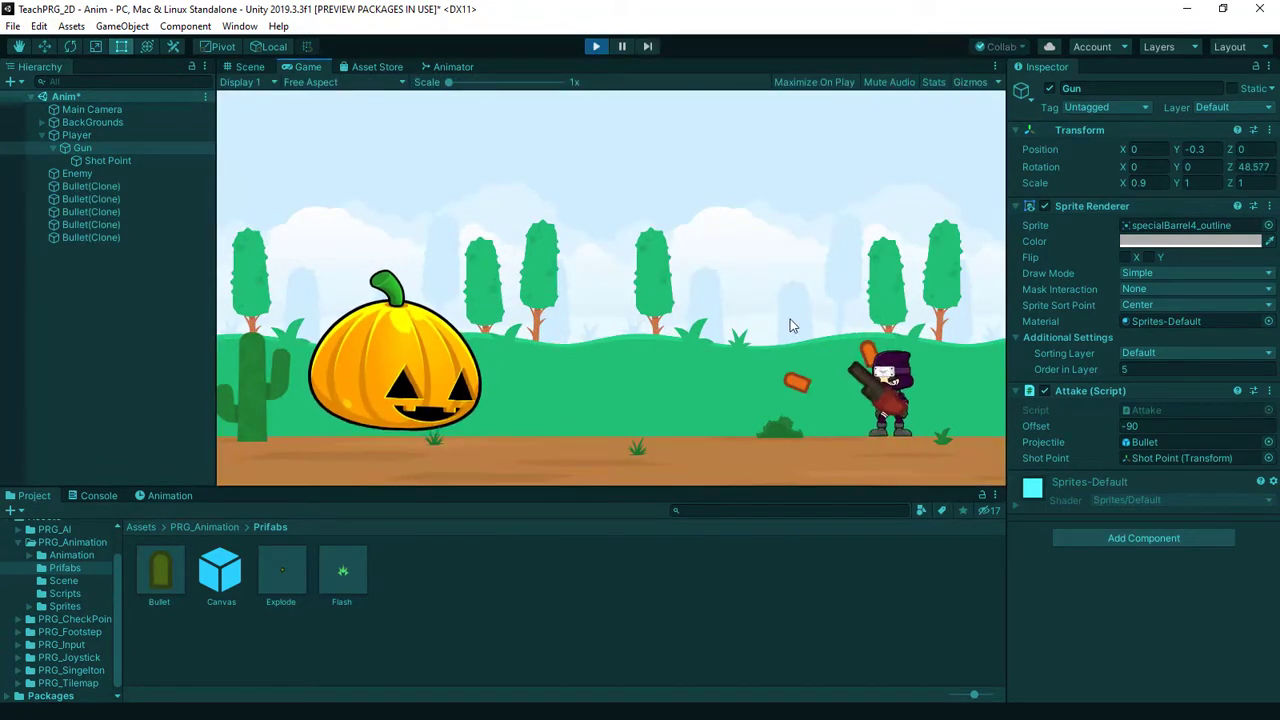
{"action": "left_click", "coordinate": [863, 285]}
{"action": "left_click", "coordinate": [858, 283]}
{"action": "left_click", "coordinate": [849, 277]}
{"action": "left_click", "coordinate": [848, 277]}
{"action": "left_click", "coordinate": [900, 270]}
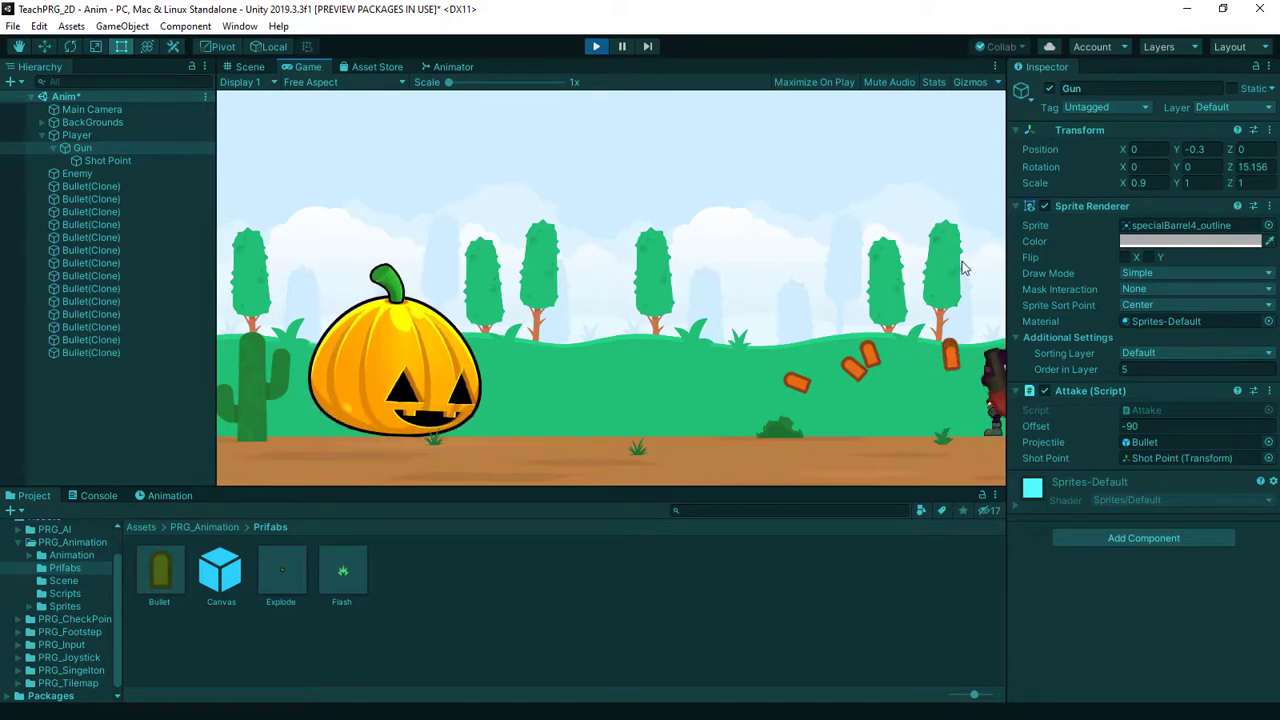
{"action": "left_click", "coordinate": [943, 266]}
{"action": "left_click", "coordinate": [932, 278]}
- Shoot a few more bullets around the player, then stop play mode and save the Anim scene
{"action": "left_click", "coordinate": [932, 278]}
{"action": "left_click", "coordinate": [831, 297]}
{"action": "left_click", "coordinate": [729, 413]}
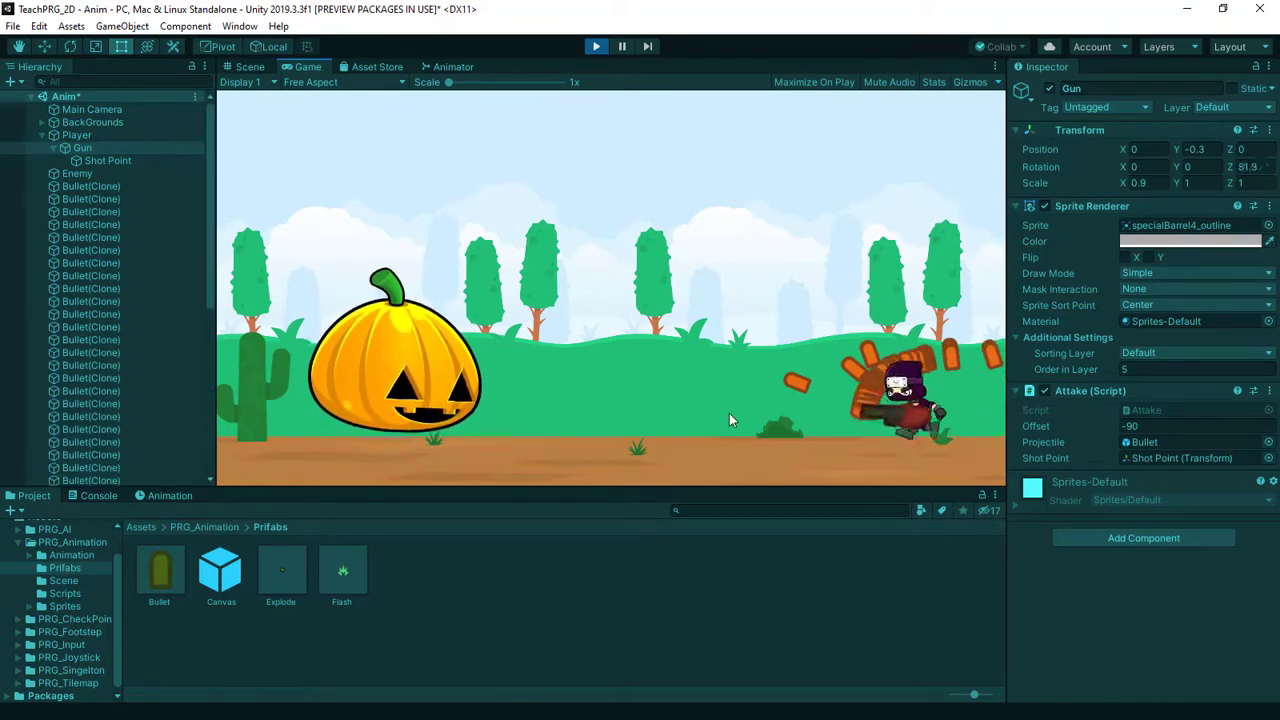
{"action": "left_click", "coordinate": [860, 242]}
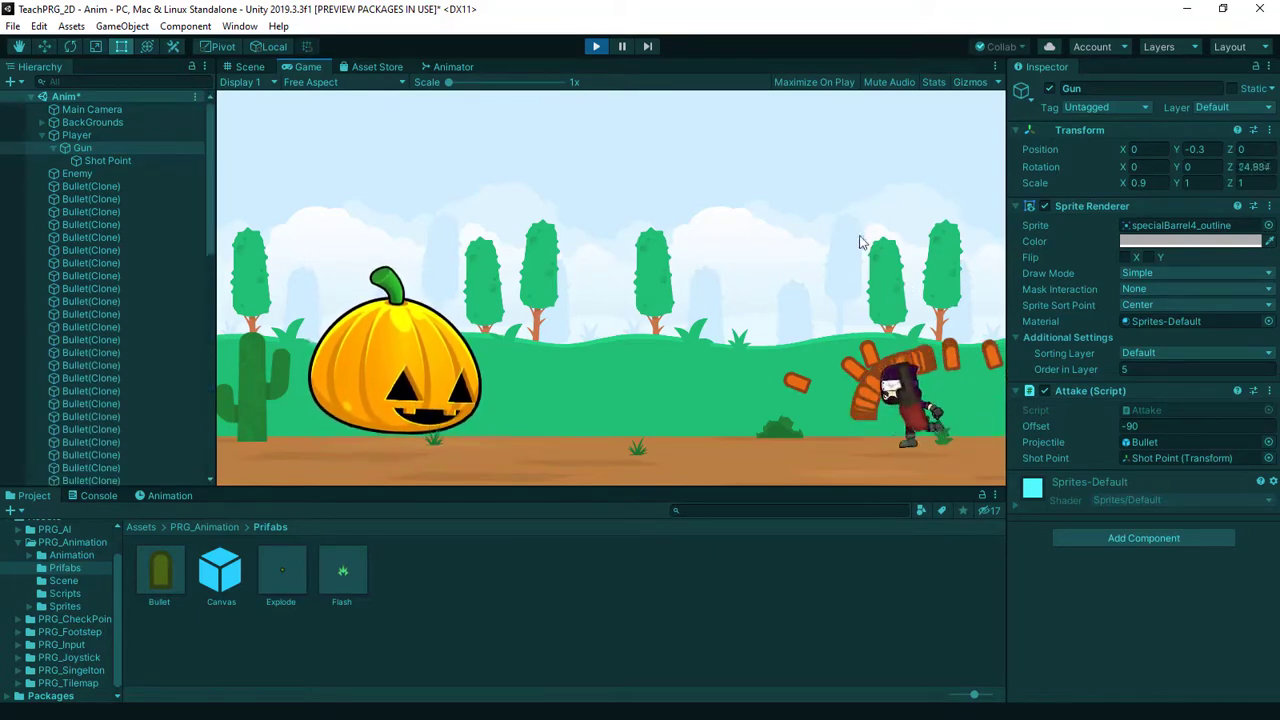
{"action": "left_click", "coordinate": [596, 46]}
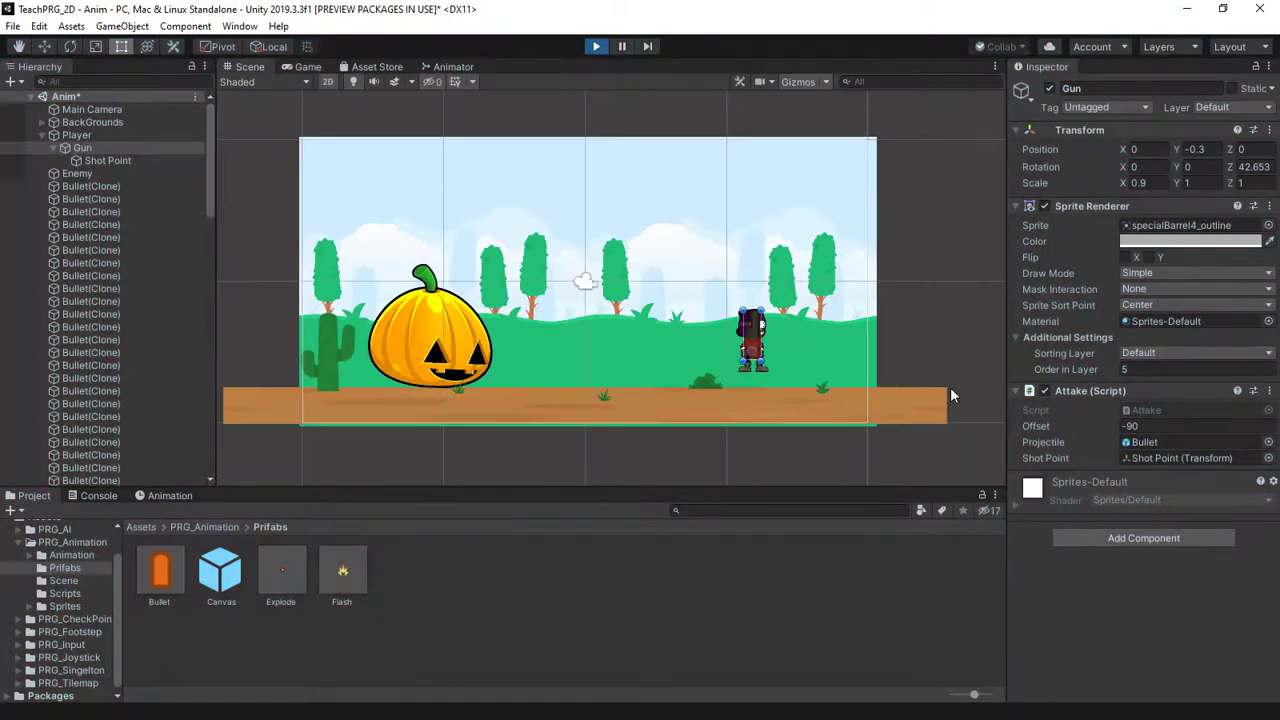
{"action": "key", "text": "ctrl+s"}
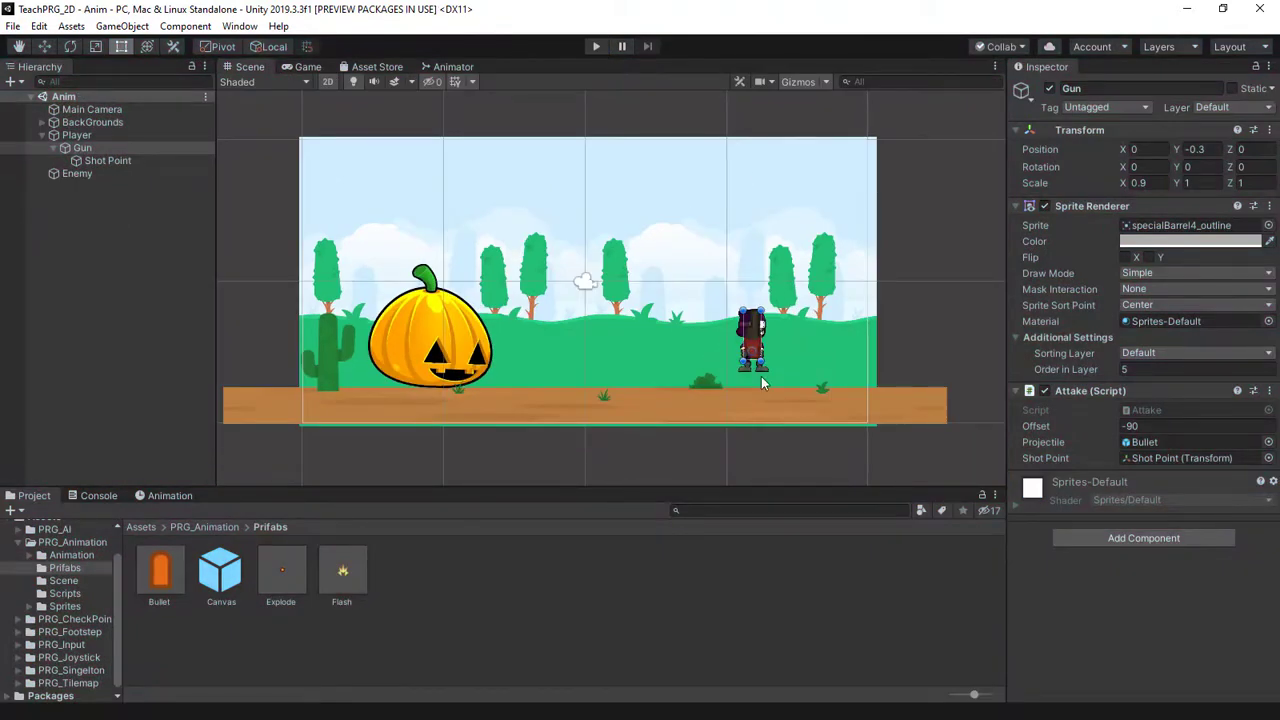
- Declare 'private float timeBtwShots;' and 'public float startTimeBtwShots;' below the shotPoint field
{"action": "key", "text": "q"}
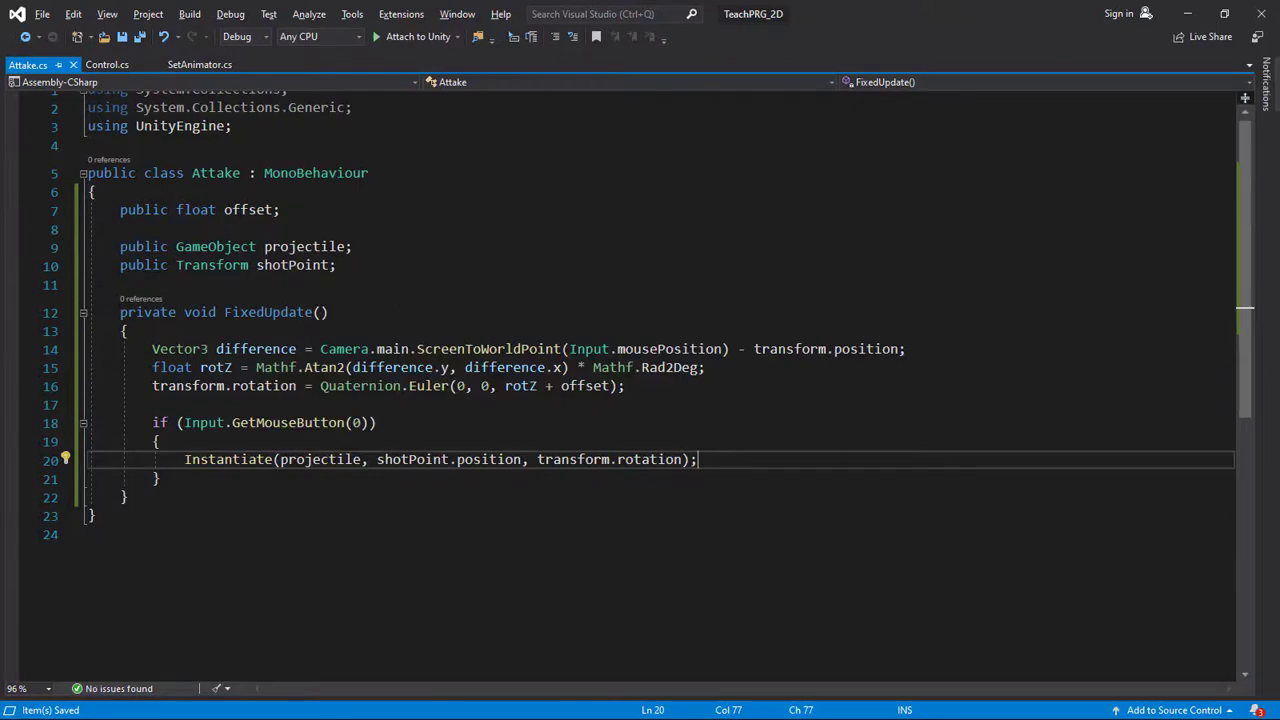
{"action": "left_click", "coordinate": [400, 265]}
{"action": "key", "text": "Return"}
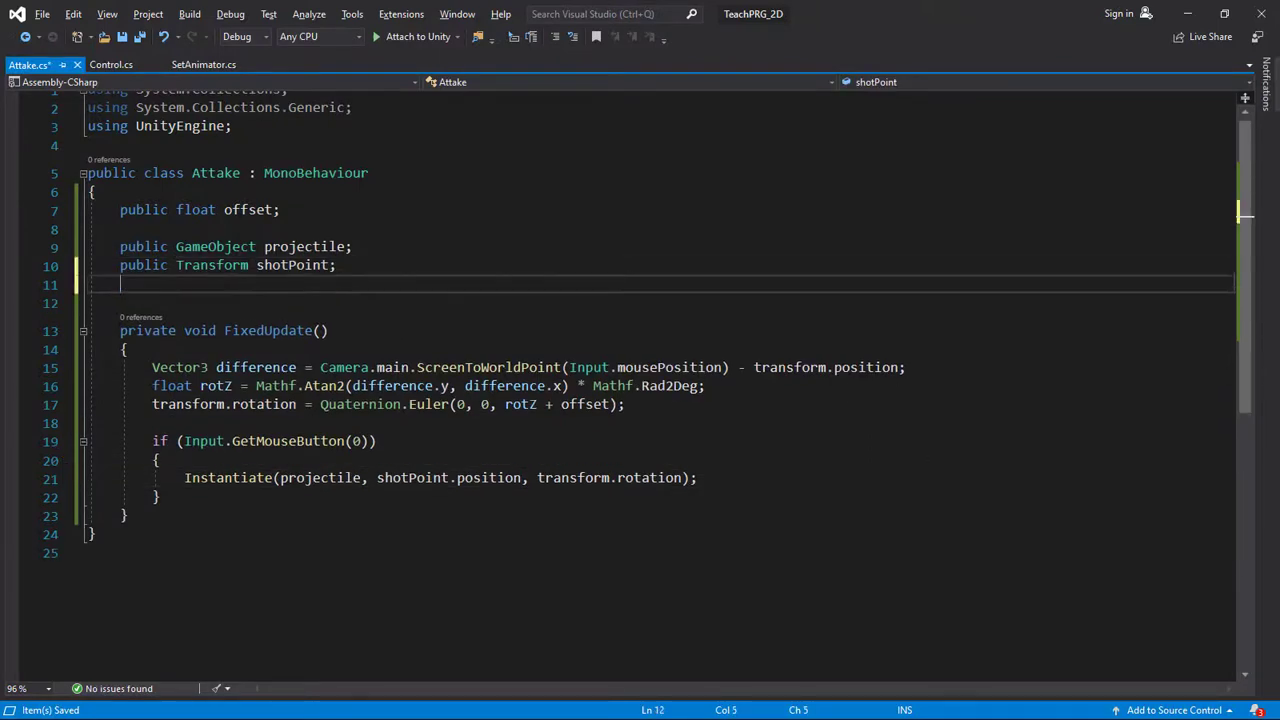
{"action": "key", "text": "Return"}
{"action": "type", "text": "private "}
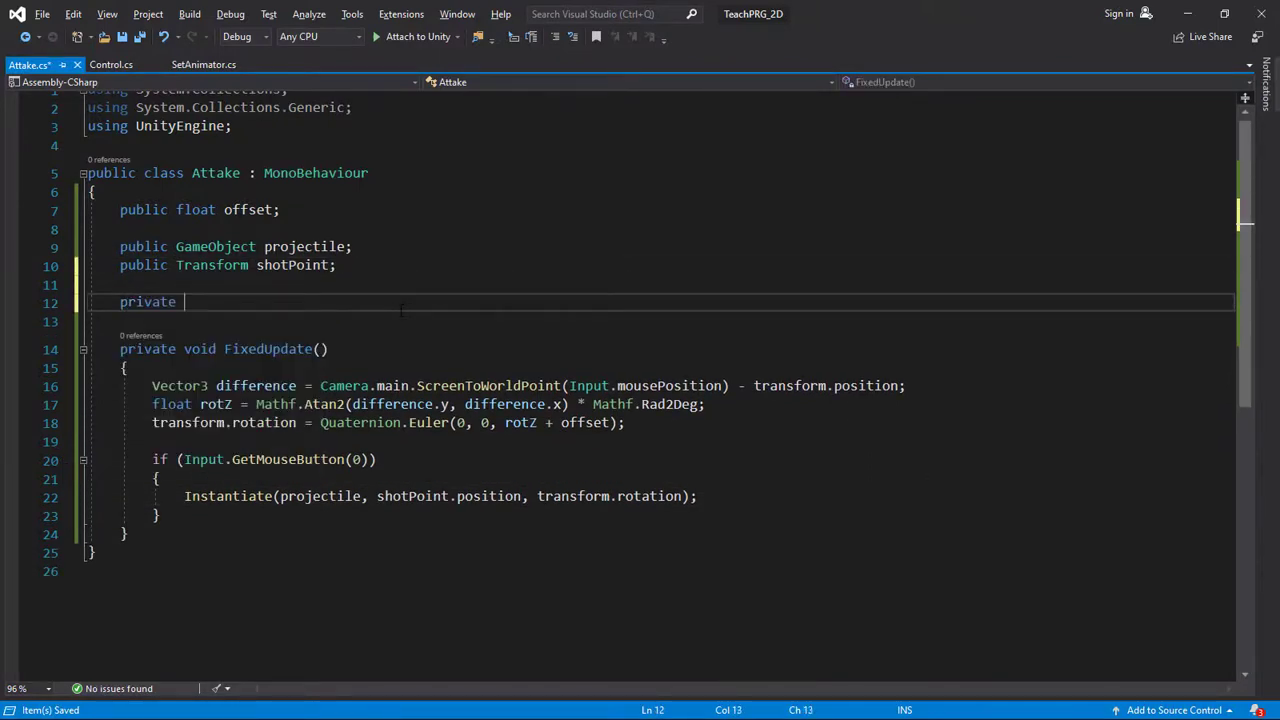
{"action": "type", "text": "fl"}
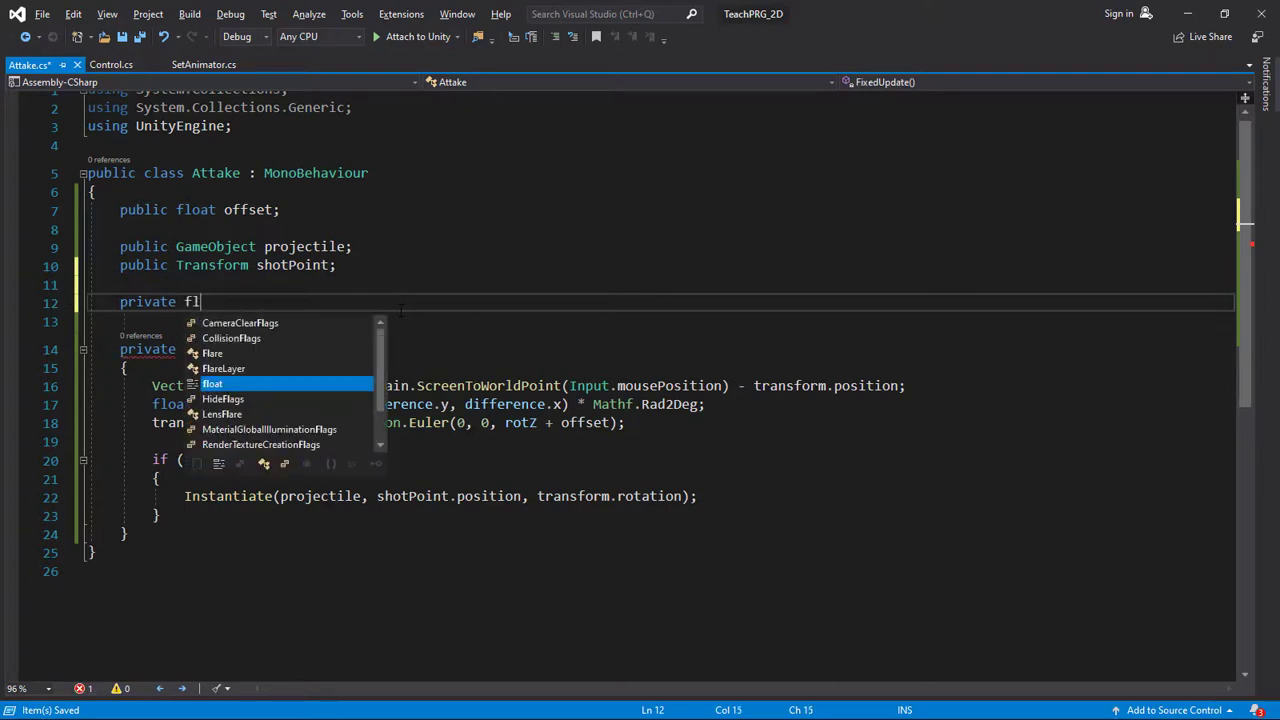
{"action": "type", "text": "oat"}
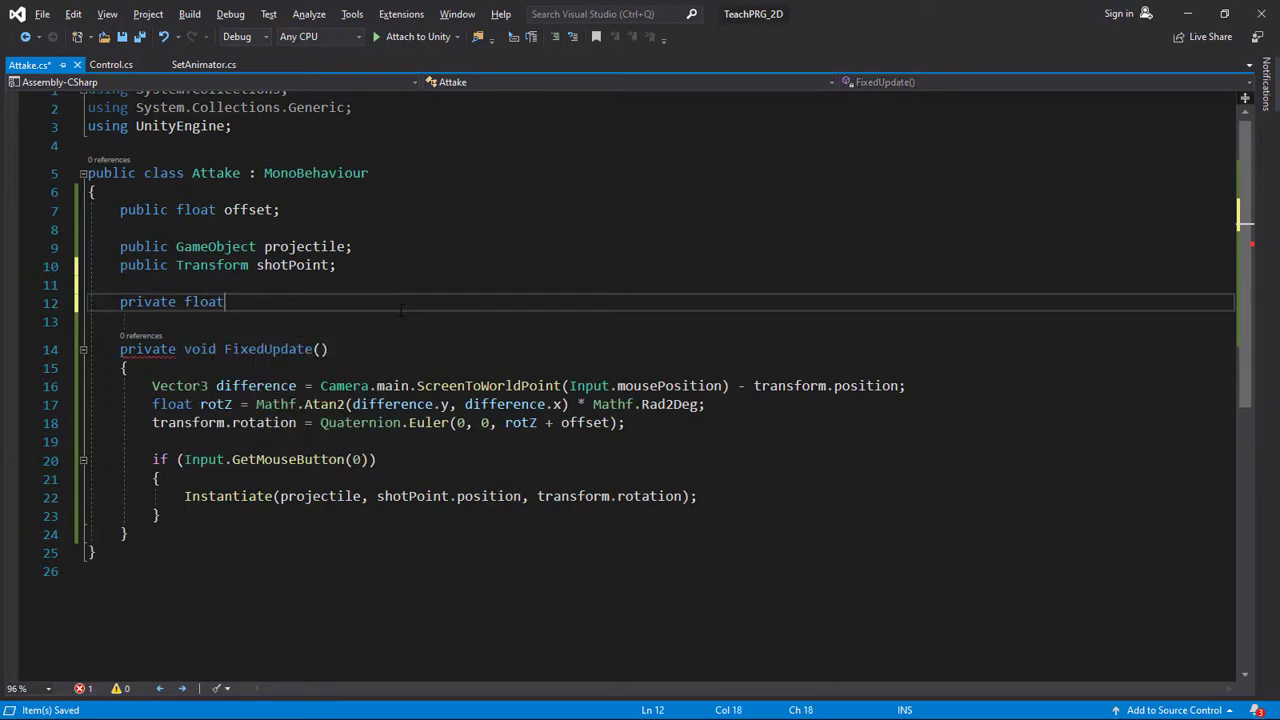
{"action": "type", "text": " time"}
{"action": "type", "text": "Bt"}
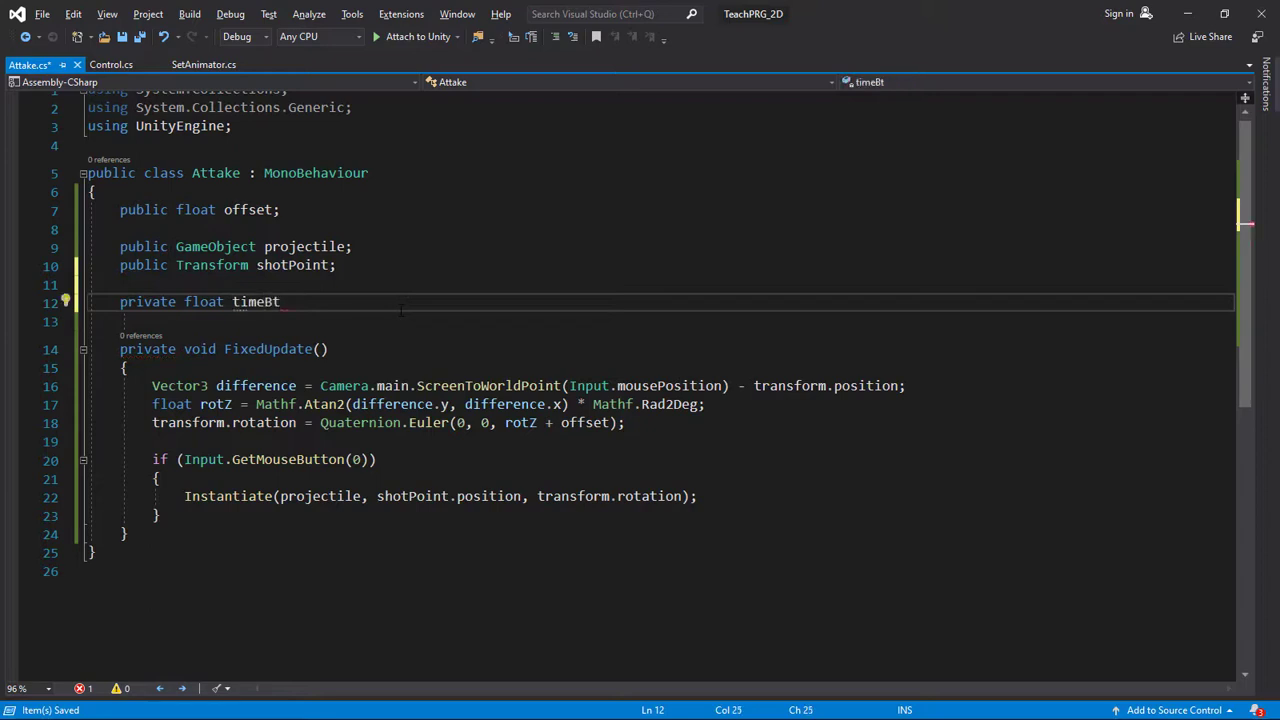
{"action": "type", "text": "wSho"}
{"action": "type", "text": "ts;"}
{"action": "key", "text": "Return"}
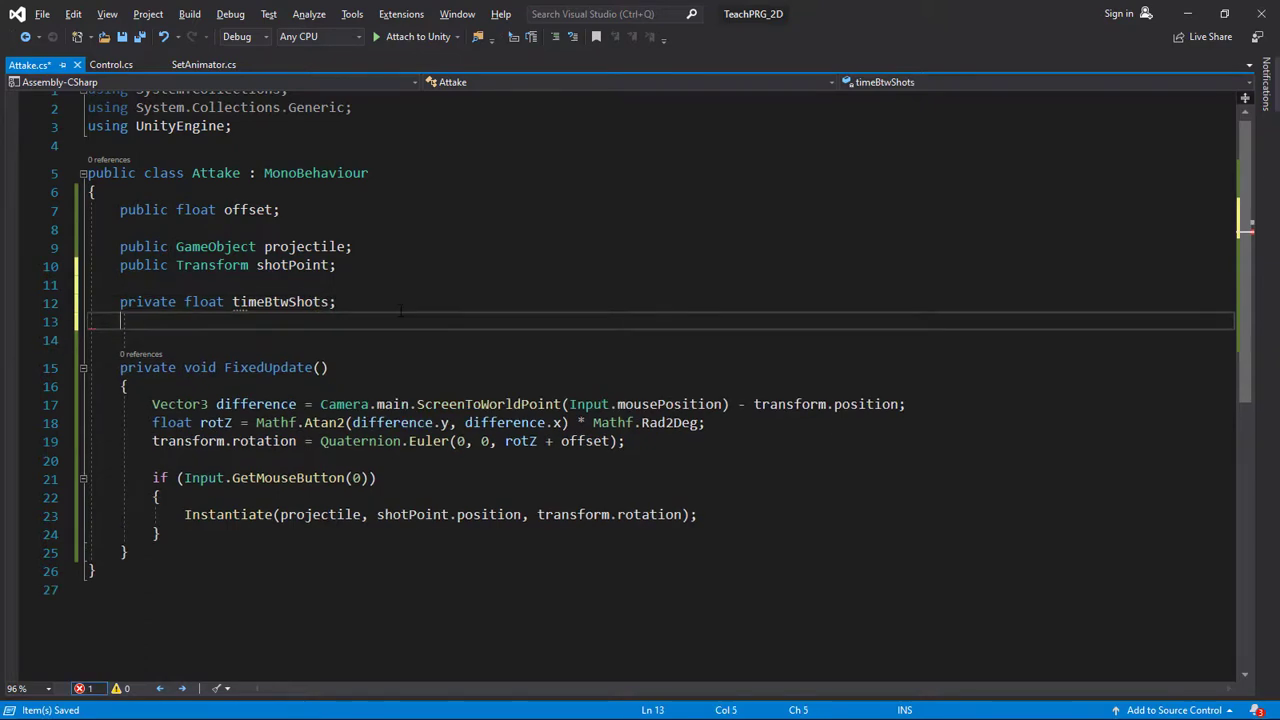
{"action": "type", "text": "public fl"}
{"action": "key", "text": "Tab"}
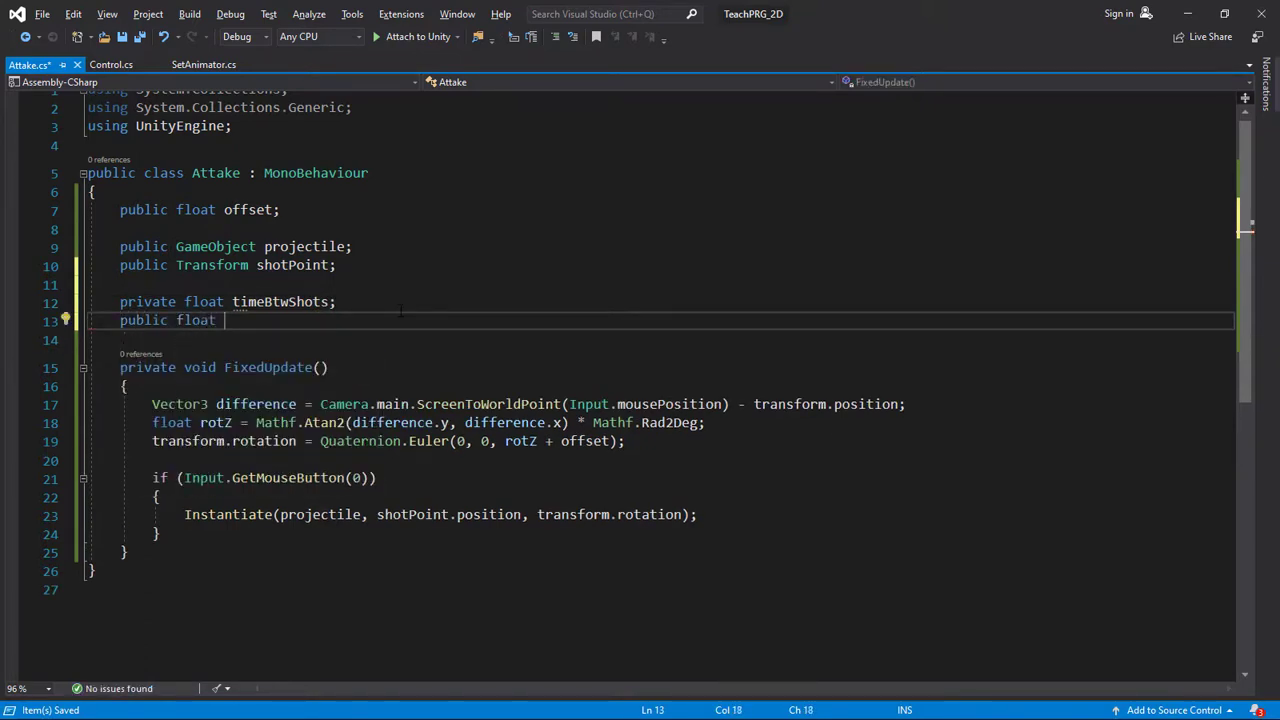
{"action": "type", "text": "startT"}
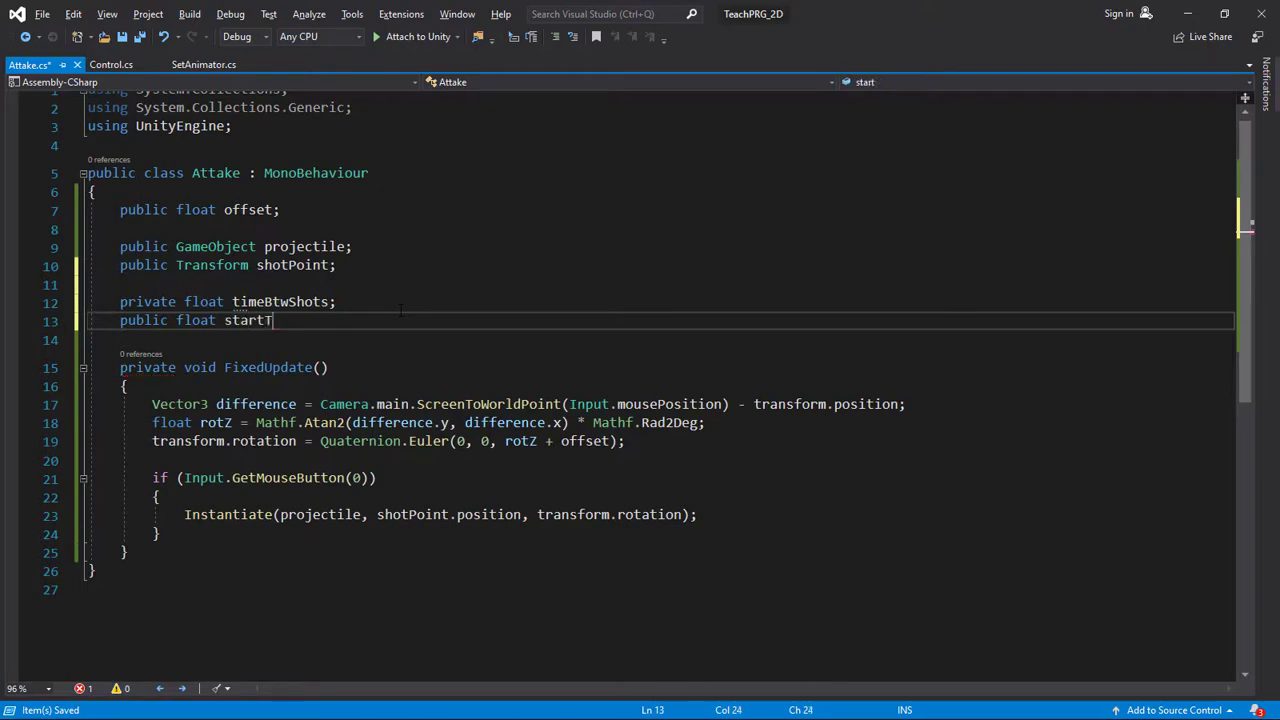
{"action": "type", "text": "imeBtw"}
{"action": "type", "text": "Shot"}
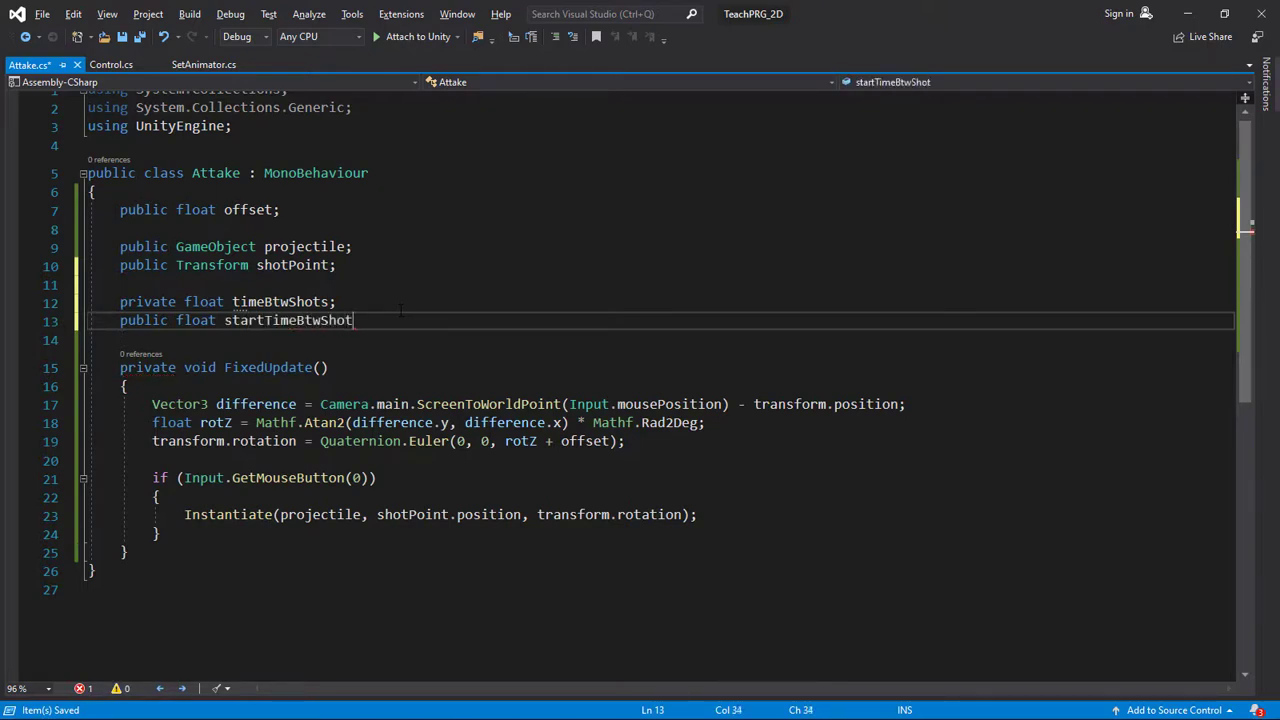
{"action": "type", "text": "s;"}
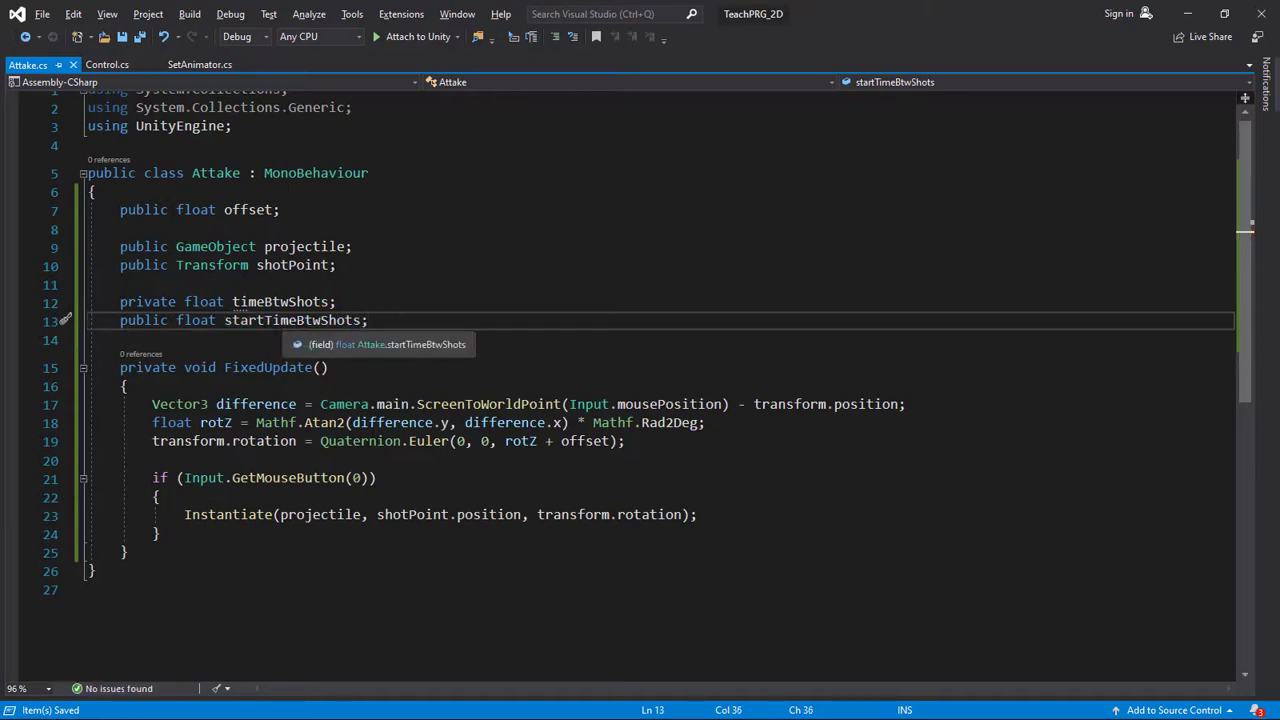
{"action": "left_click", "coordinate": [368, 478]}
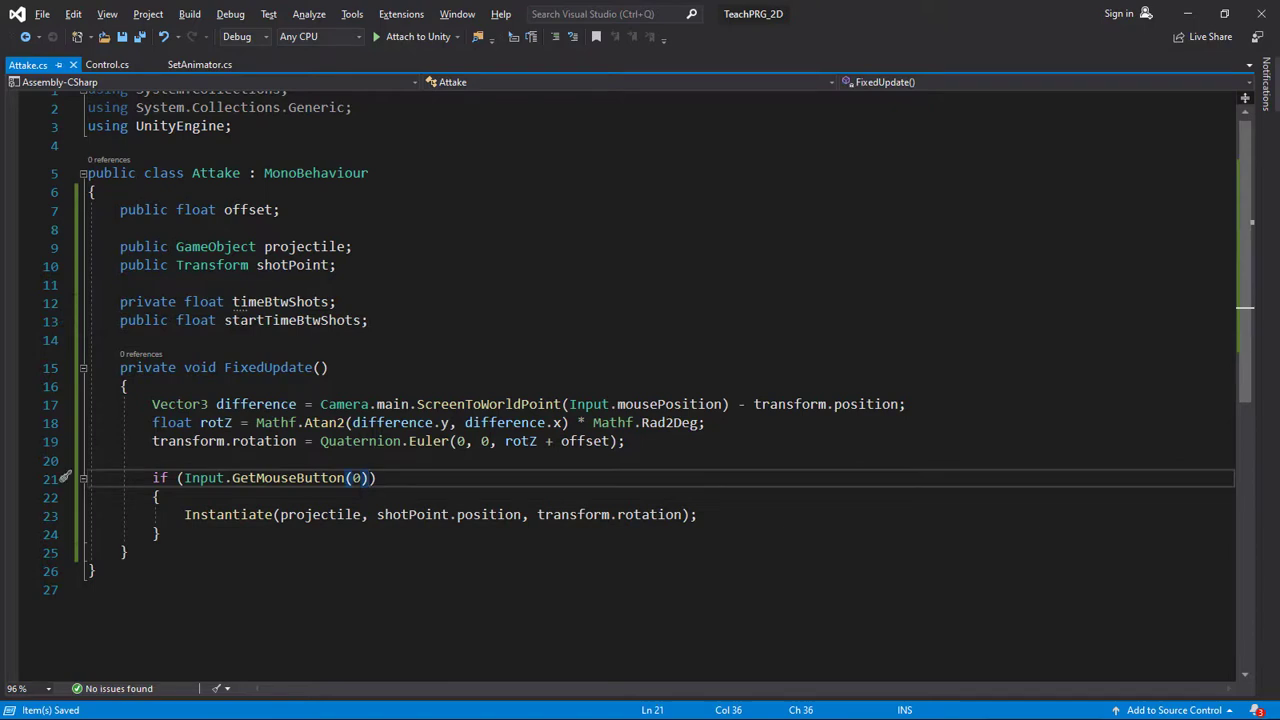
- Add '&& timeBtwShots <= 0' to the firing condition
{"action": "type", "text": "&&"}
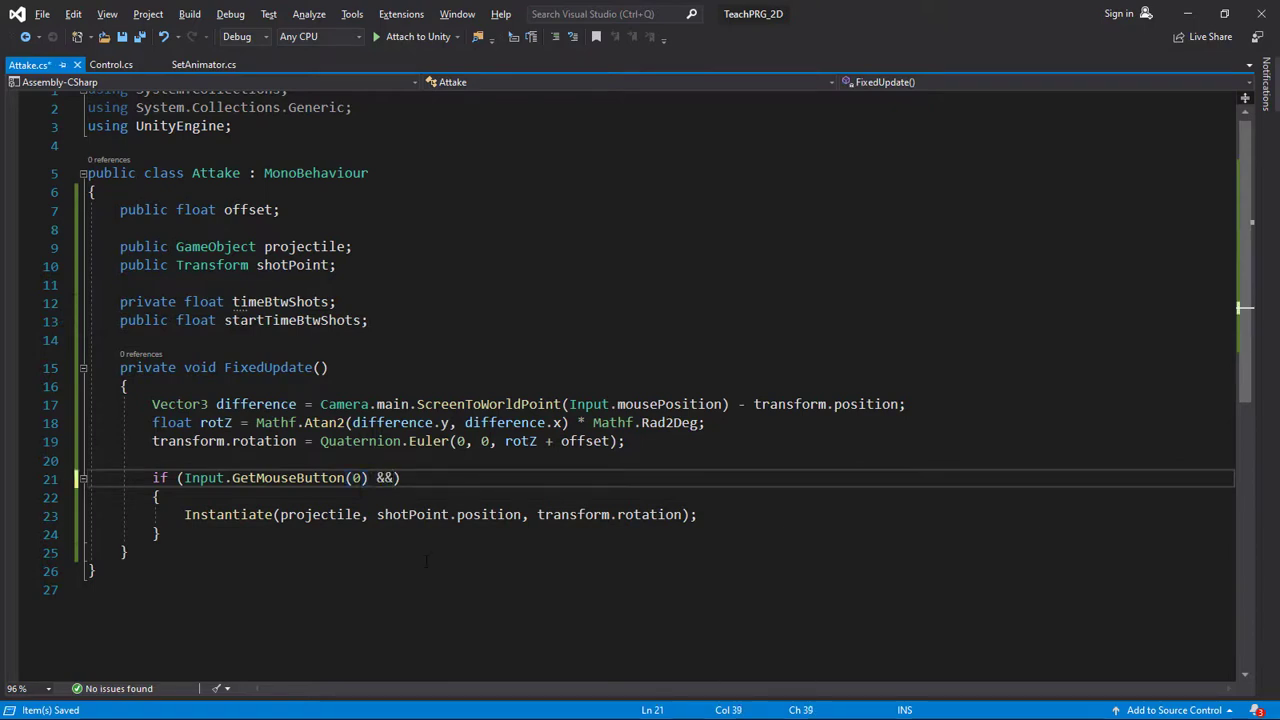
{"action": "type", "text": " time"}
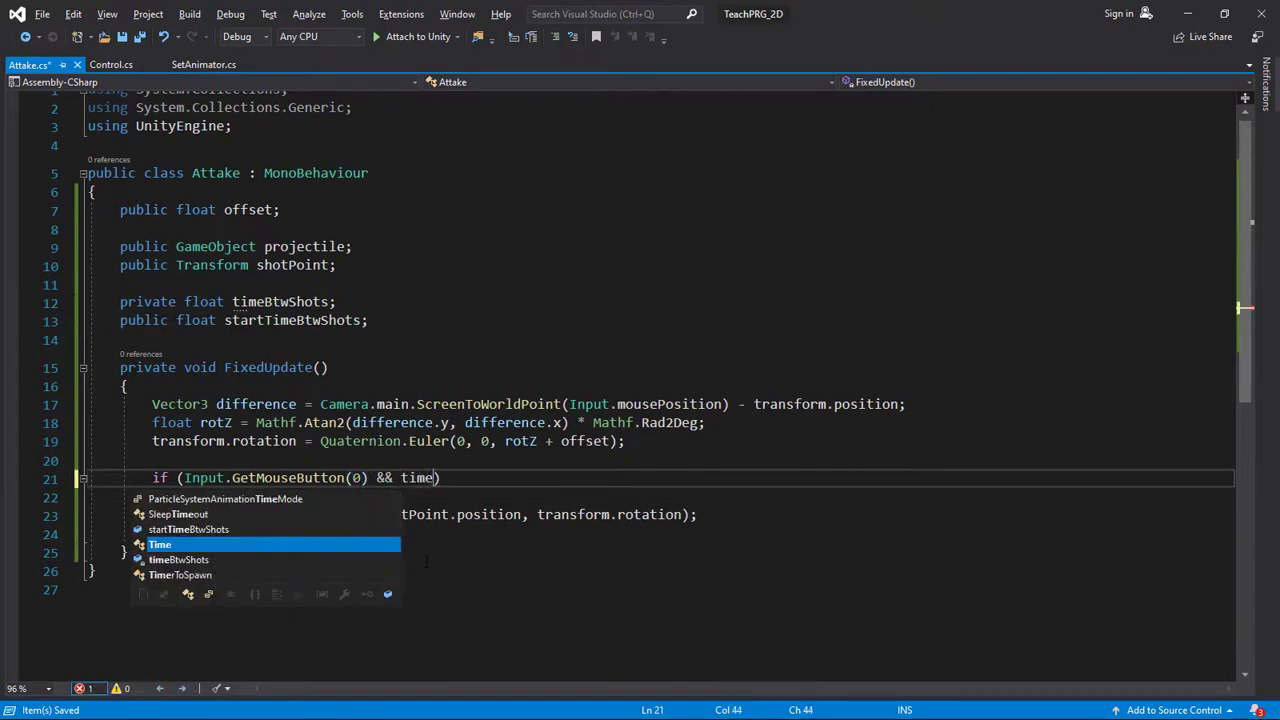
{"action": "key", "text": "Down"}
{"action": "key", "text": "Tab"}
{"action": "type", "text": "<"}
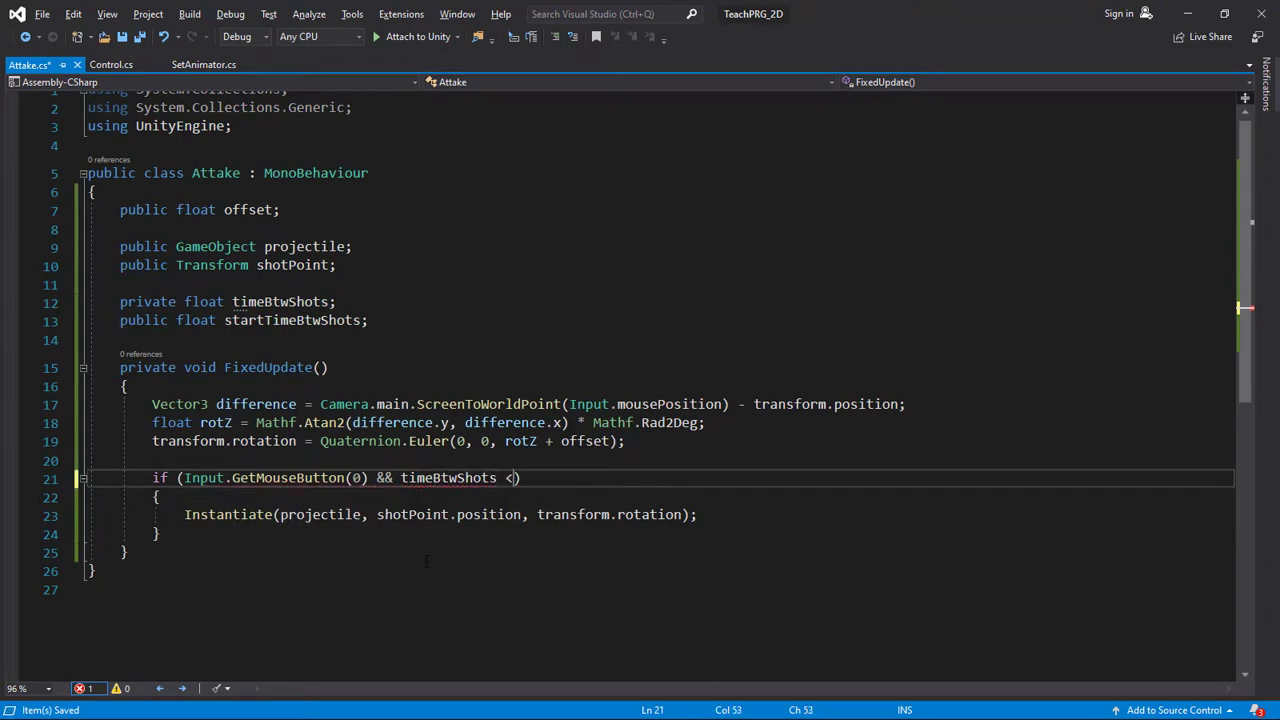
{"action": "type", "text": "= 0"}
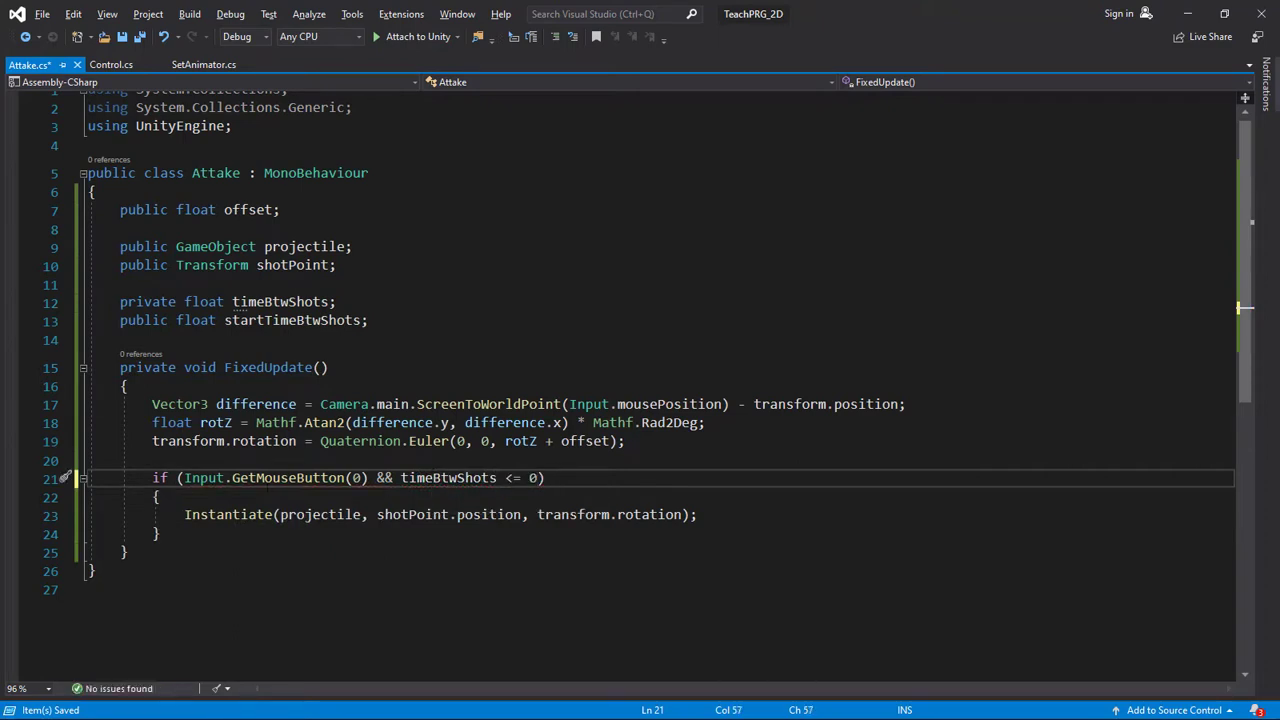
- Reset the cooldown with 'timeBtwShots = startTimeBtwShots;' after the Instantiate call
{"action": "scroll", "coordinate": [343, 475], "scroll_direction": "down", "scroll_amount": 1}
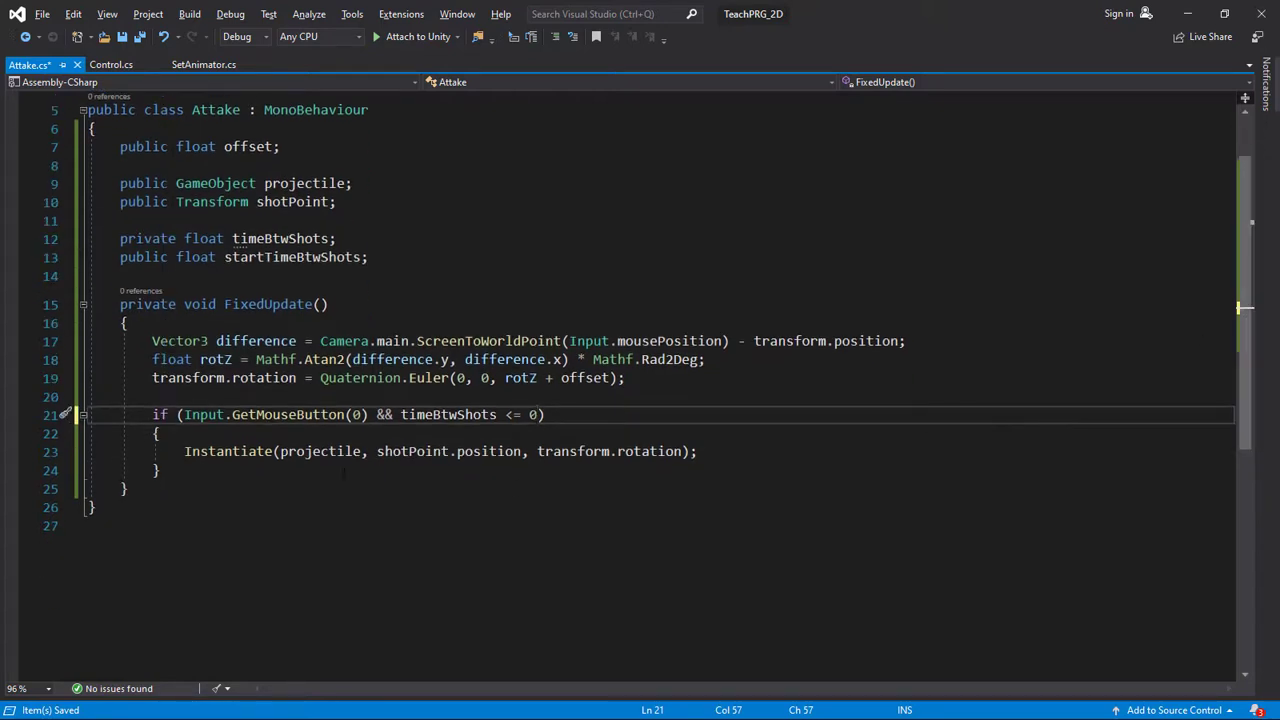
{"action": "left_click", "coordinate": [724, 452]}
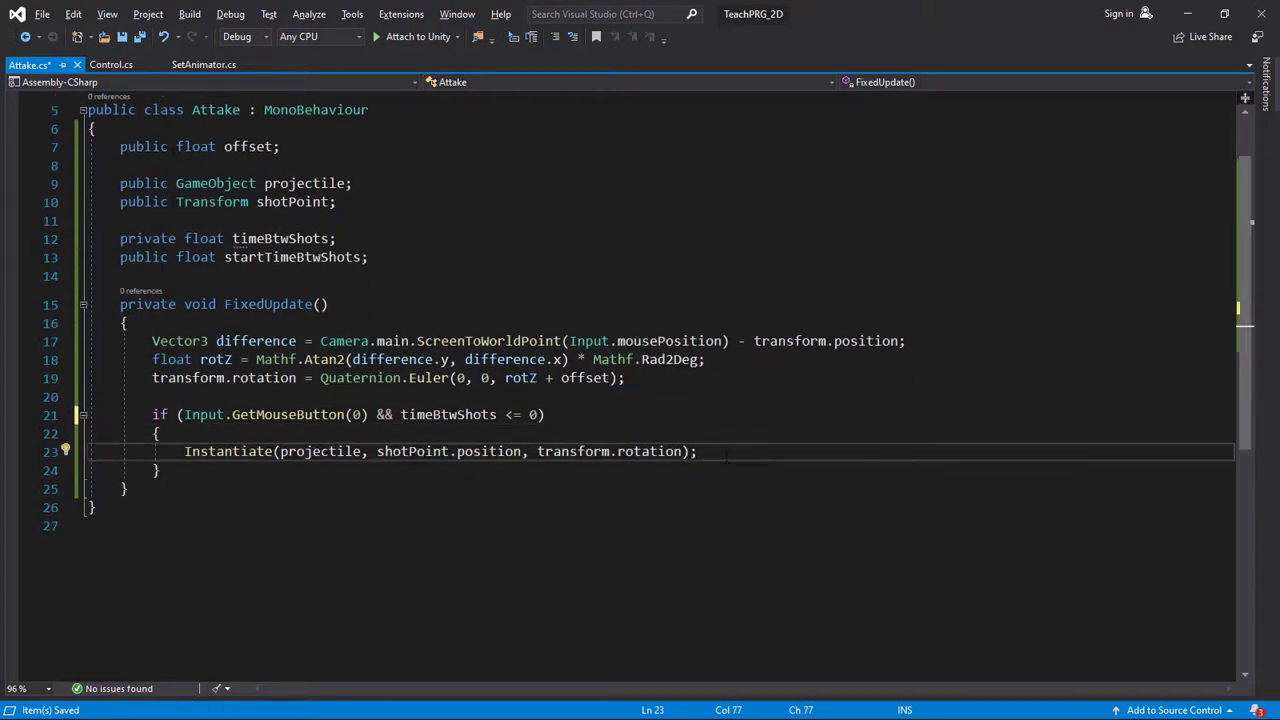
{"action": "key", "text": "Return"}
{"action": "type", "text": "t"}
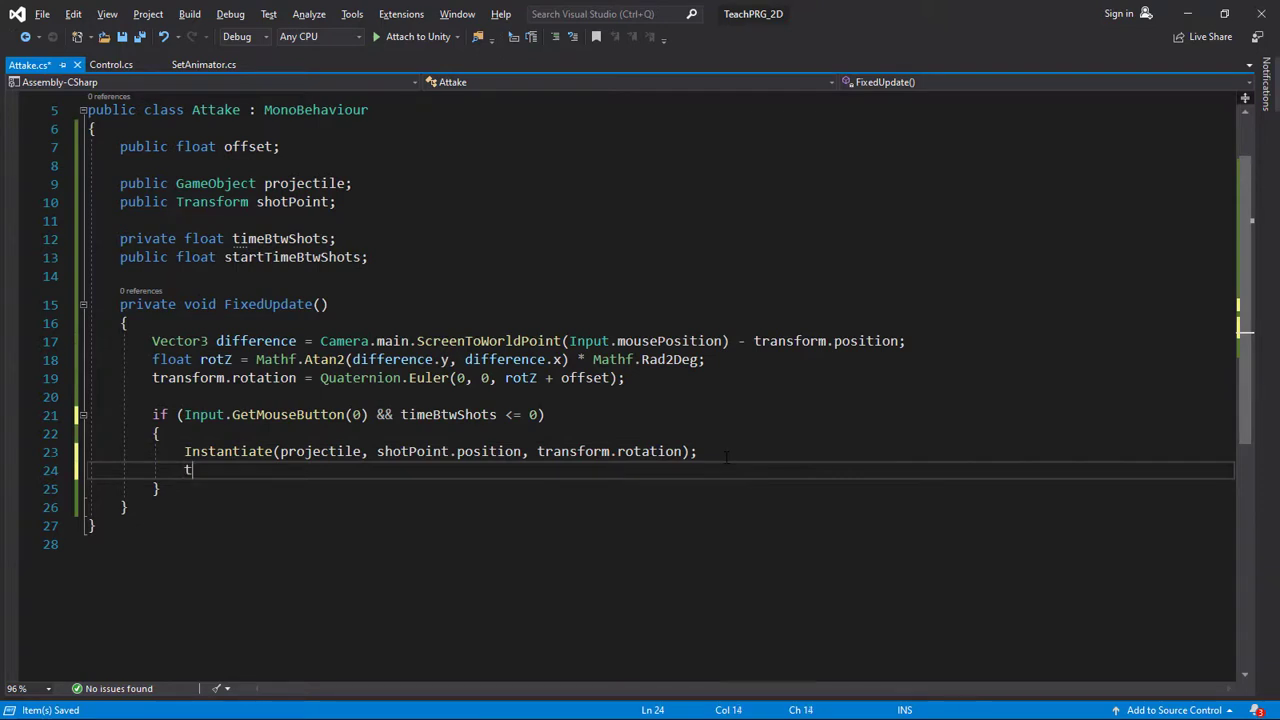
{"action": "type", "text": "ime"}
{"action": "key", "text": "Down"}
{"action": "key", "text": "Tab"}
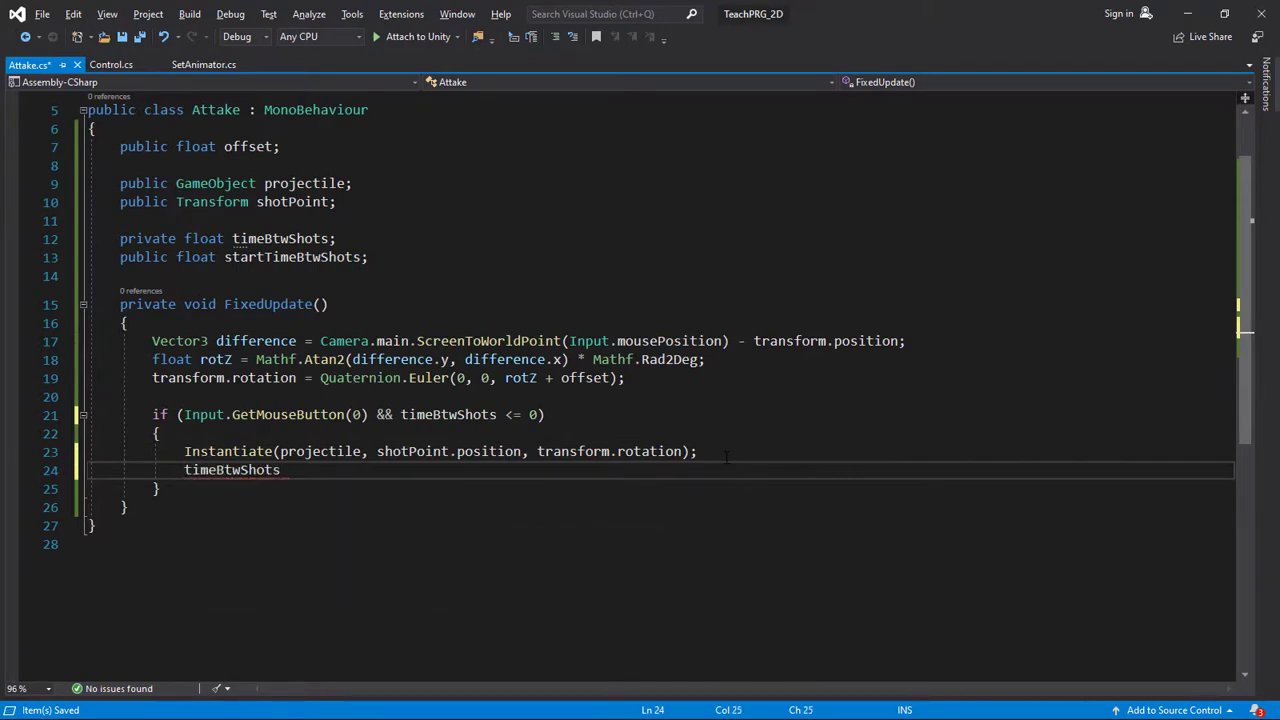
{"action": "type", "text": " = sy"}
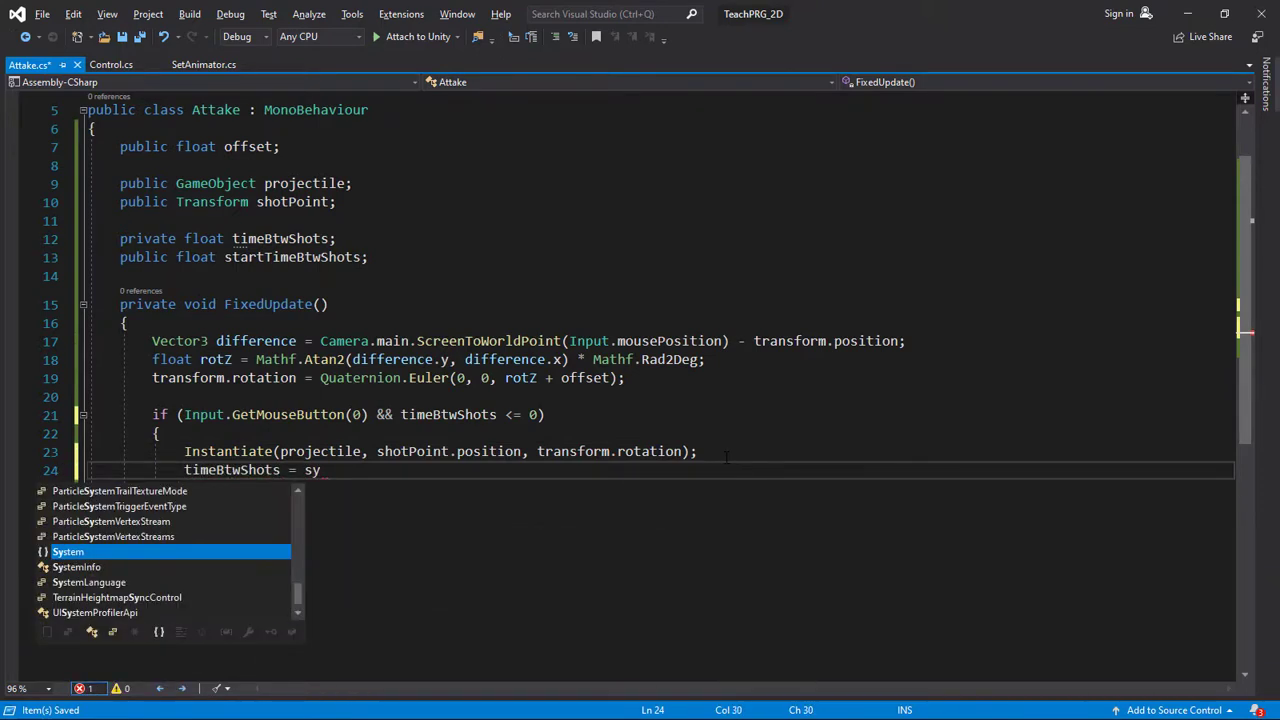
{"action": "key", "text": "BackSpace"}
{"action": "type", "text": "tart"}
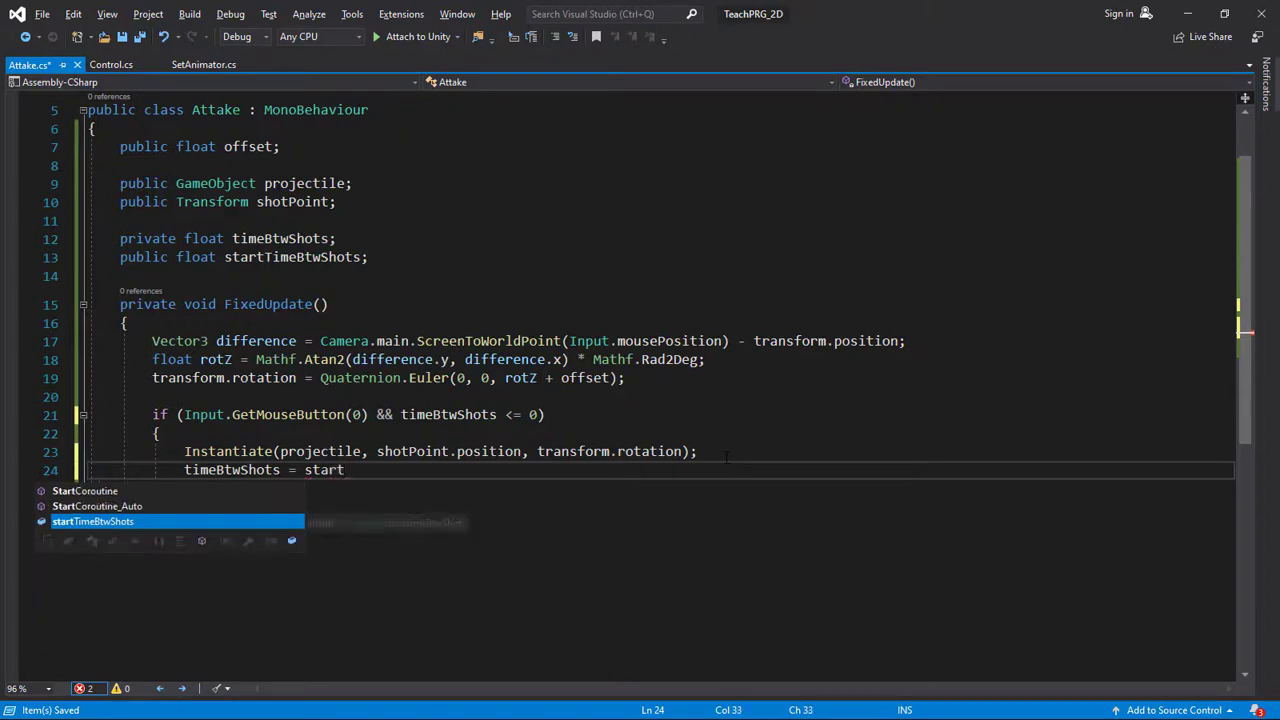
{"action": "key", "text": "Tab"}
{"action": "type", "text": ";"}
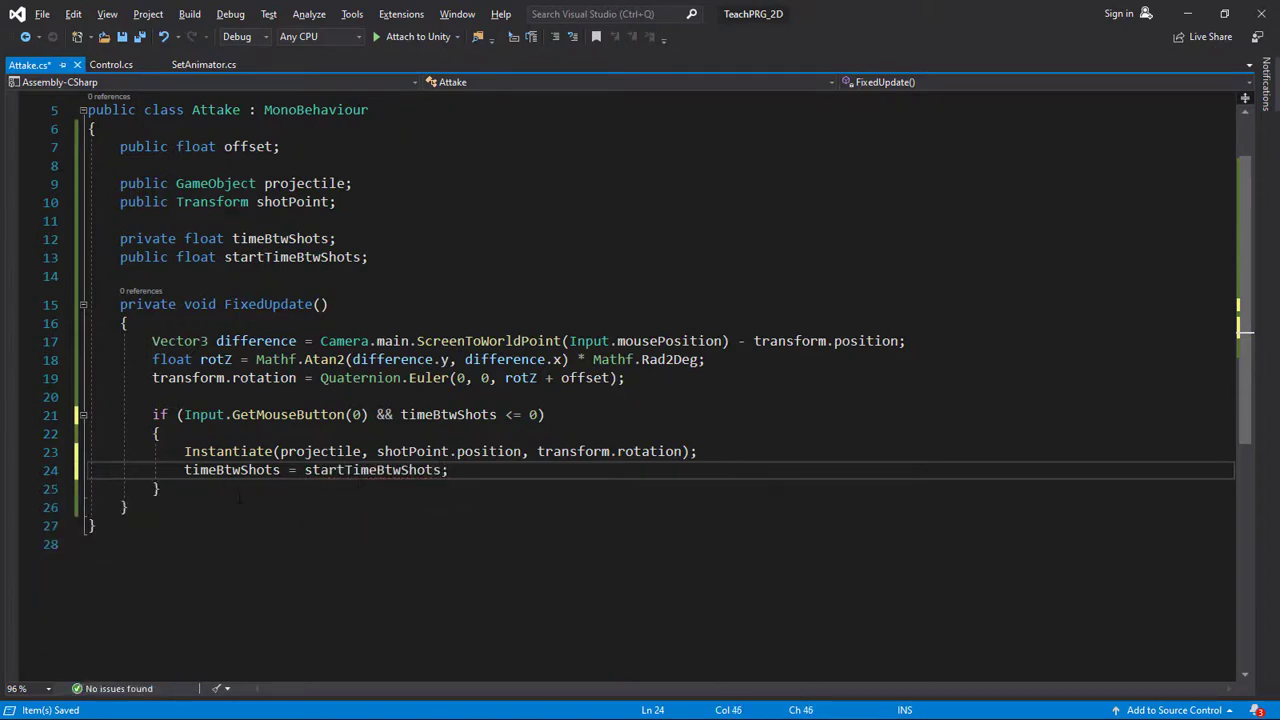
- Add an else branch subtracting Time.deltaTime from timeBtwShots, and save the script
{"action": "key", "text": "Down"}
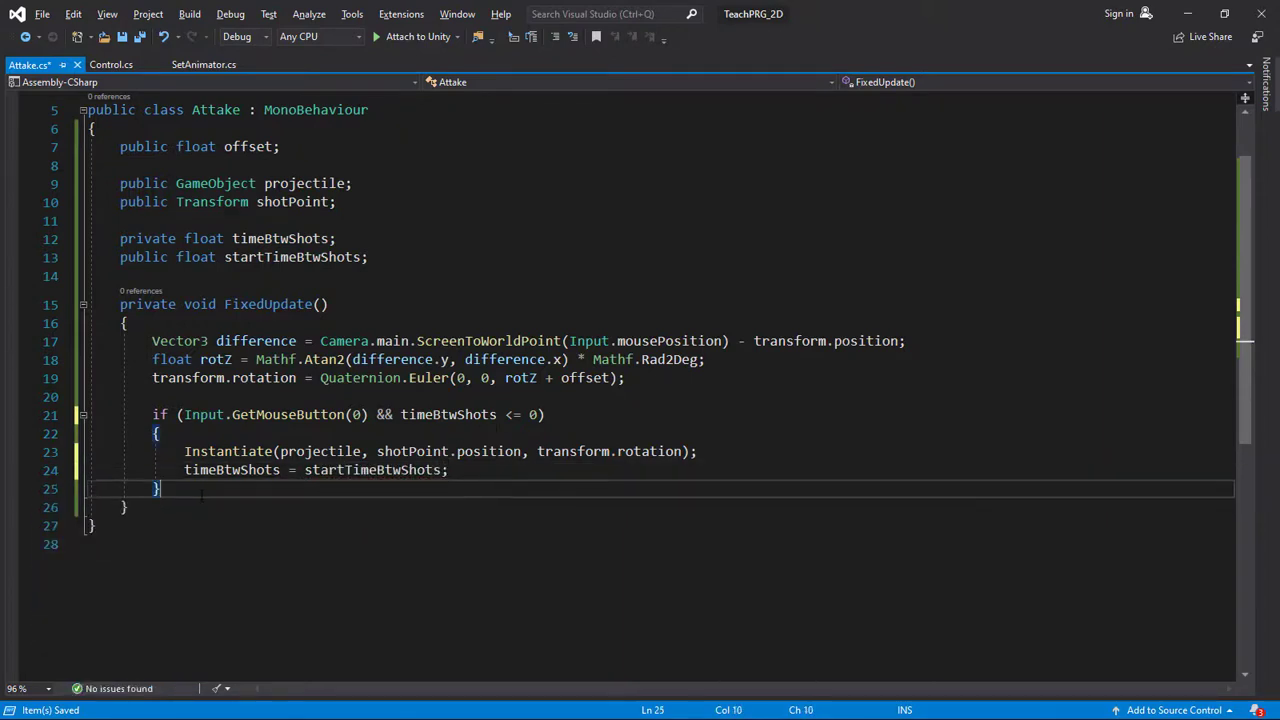
{"action": "key", "text": "Return"}
{"action": "type", "text": "else"}
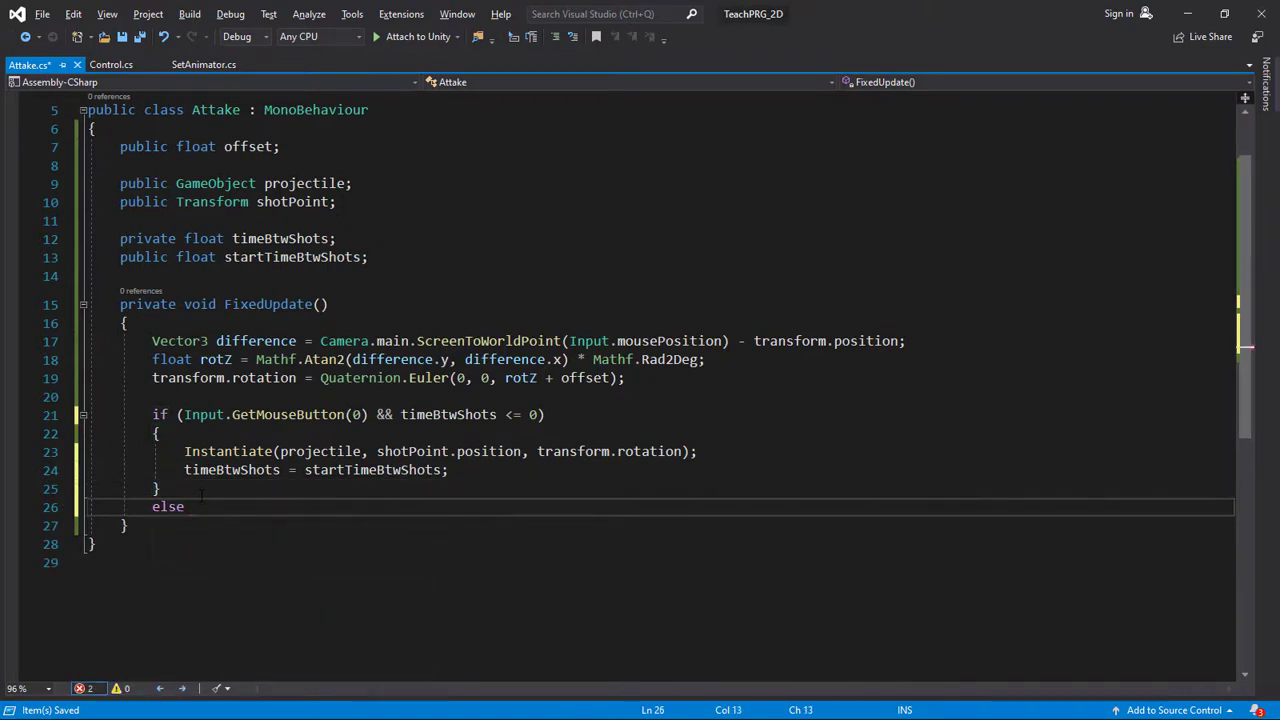
{"action": "type", "text": " {"}
{"action": "key", "text": "Return"}
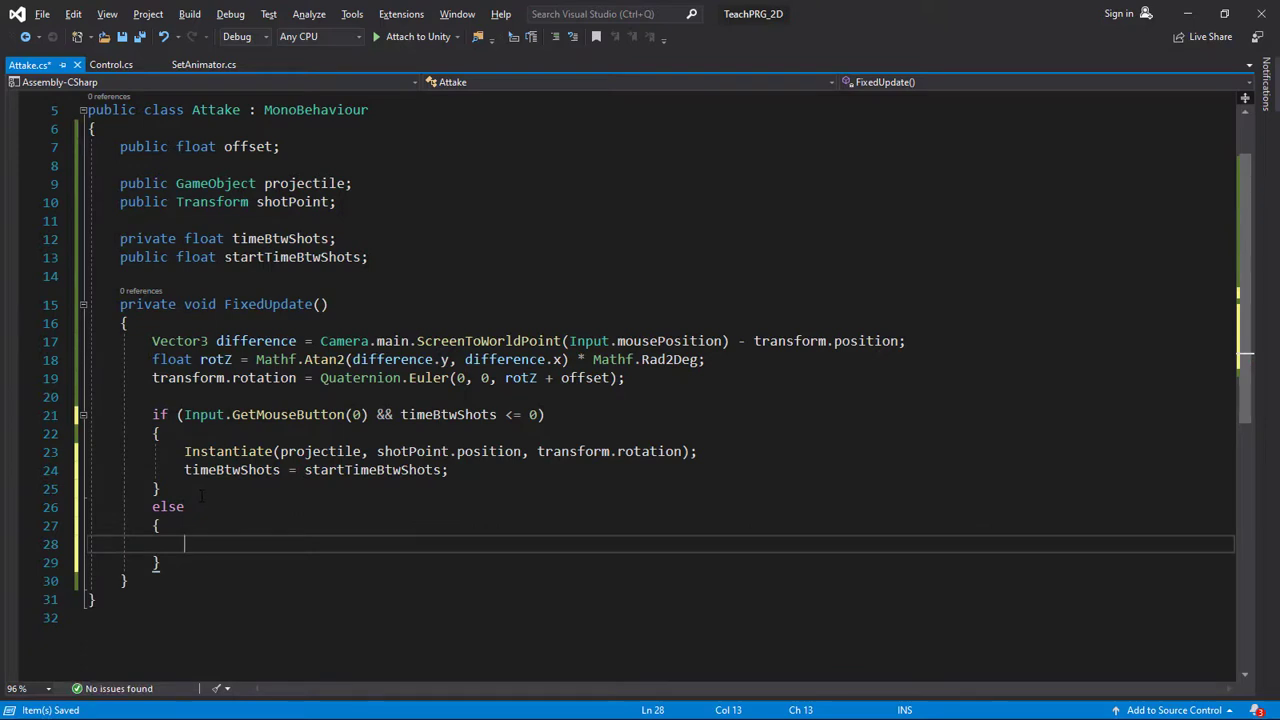
{"action": "type", "text": "time"}
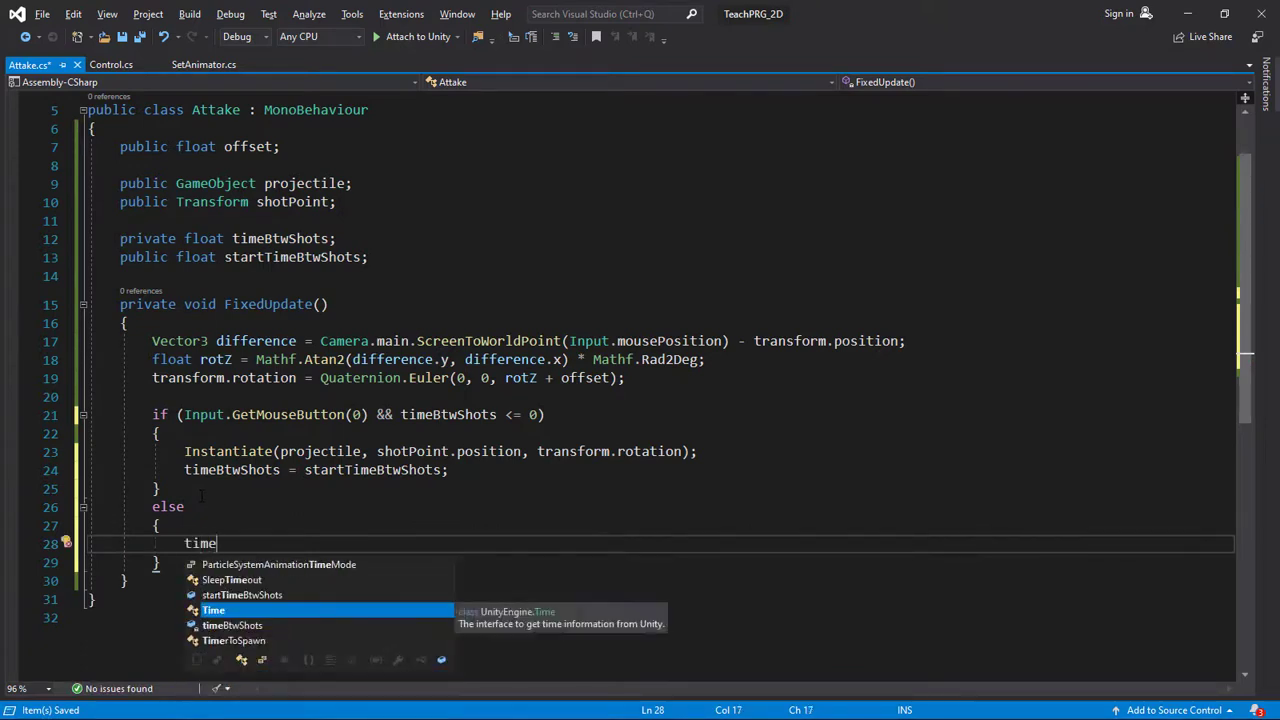
{"action": "key", "text": "Tab"}
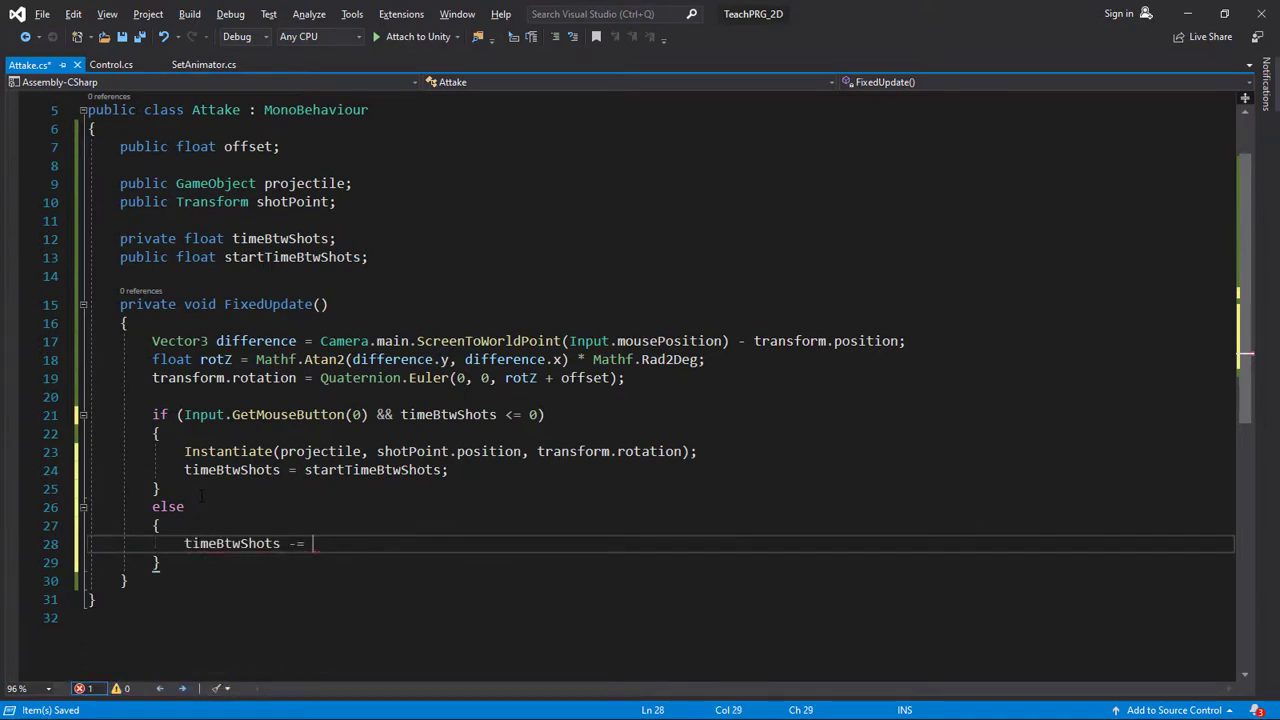
{"action": "type", "text": "ime."}
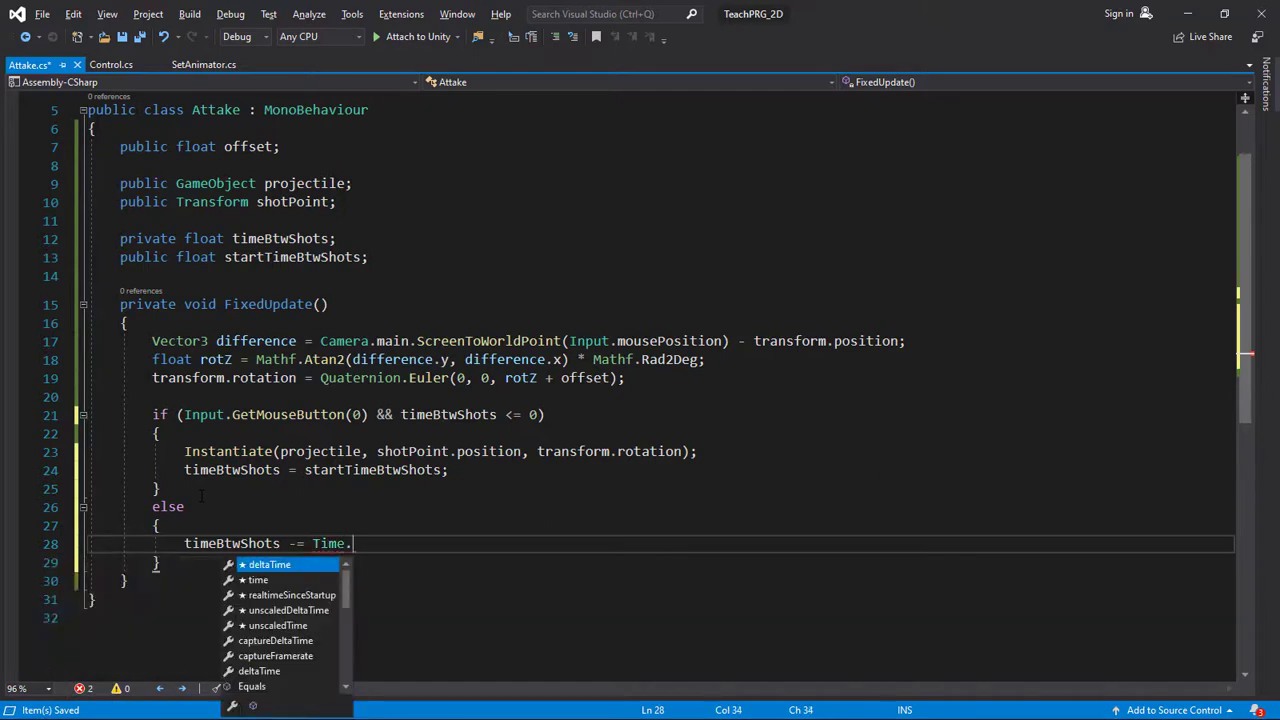
{"action": "type", "text": "de"}
{"action": "key", "text": "Tab"}
{"action": "type", "text": ";"}
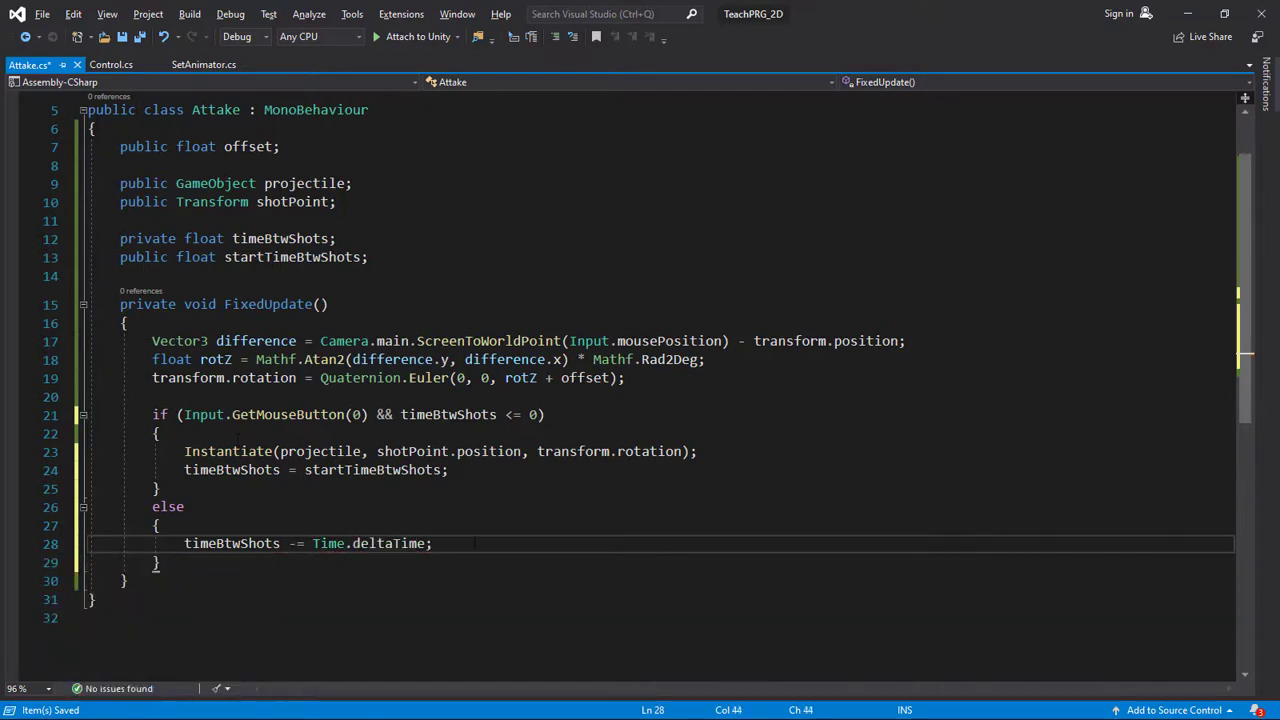
{"action": "key", "text": "ctrl+s"}
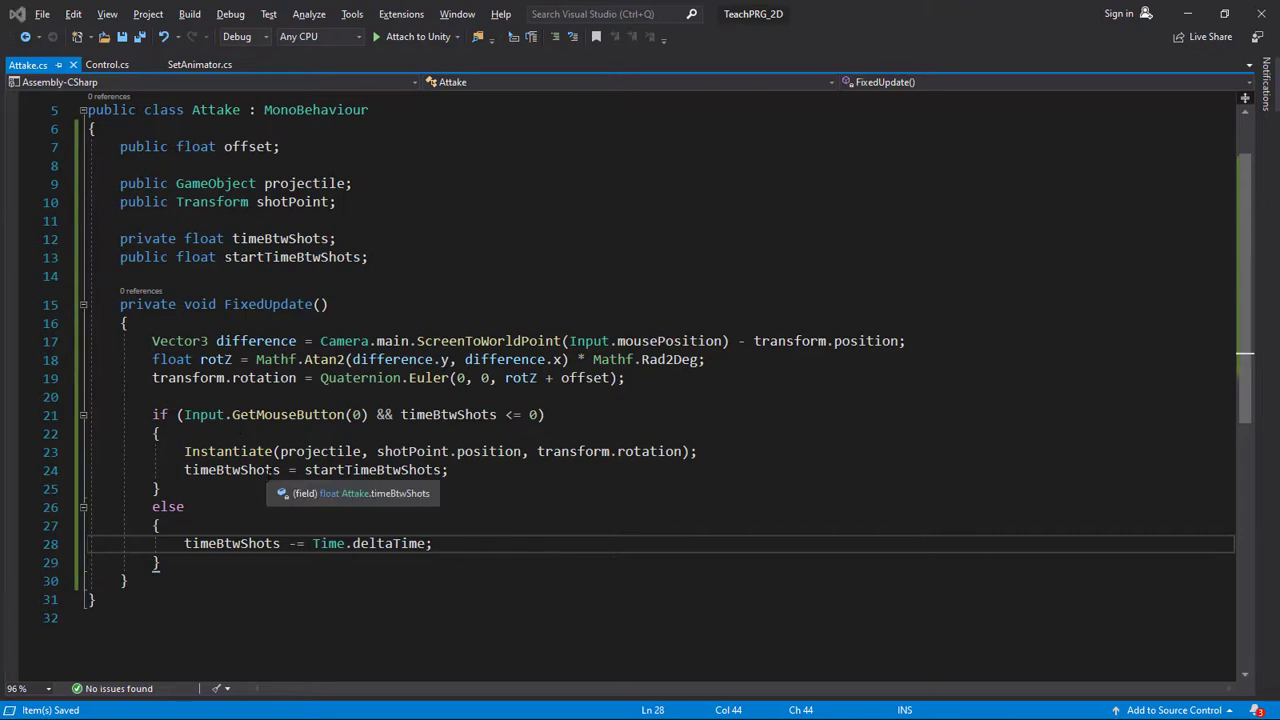
- Set Start Time Btw Shots to 0.25 on the Gun's Attake component
{"action": "key", "text": "alt+Tab"}
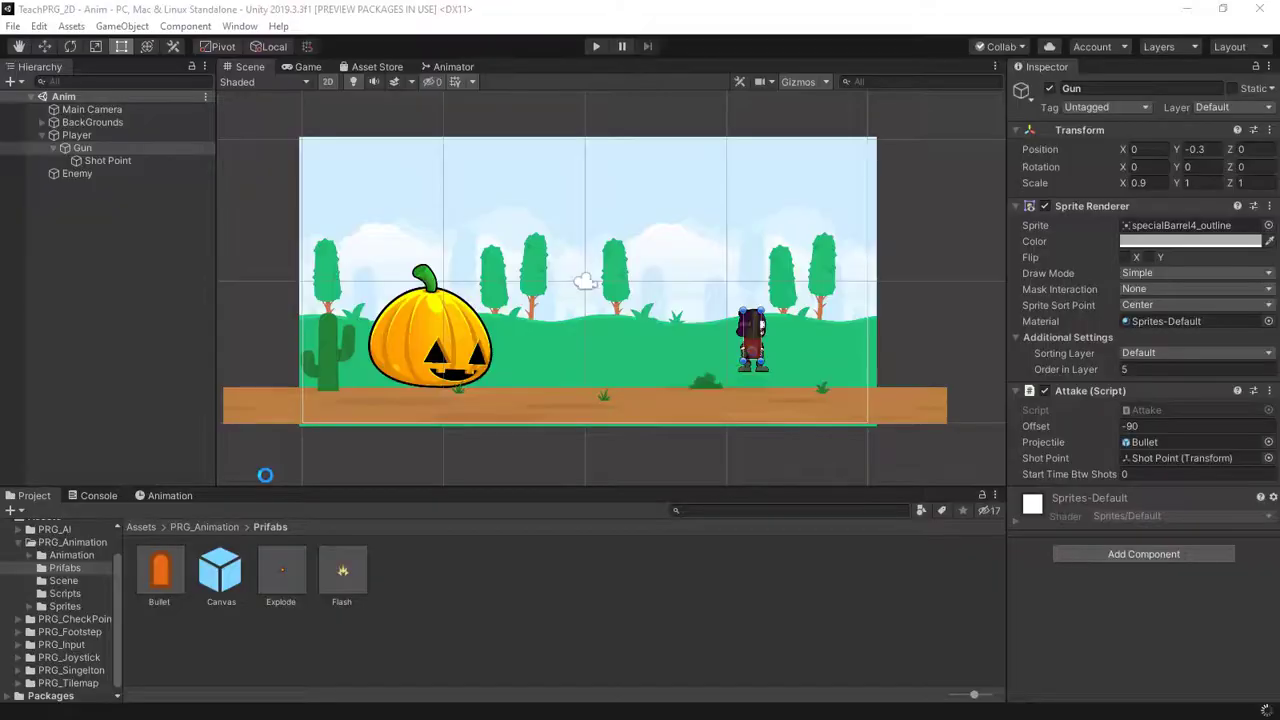
{"action": "left_click", "coordinate": [1164, 476]}
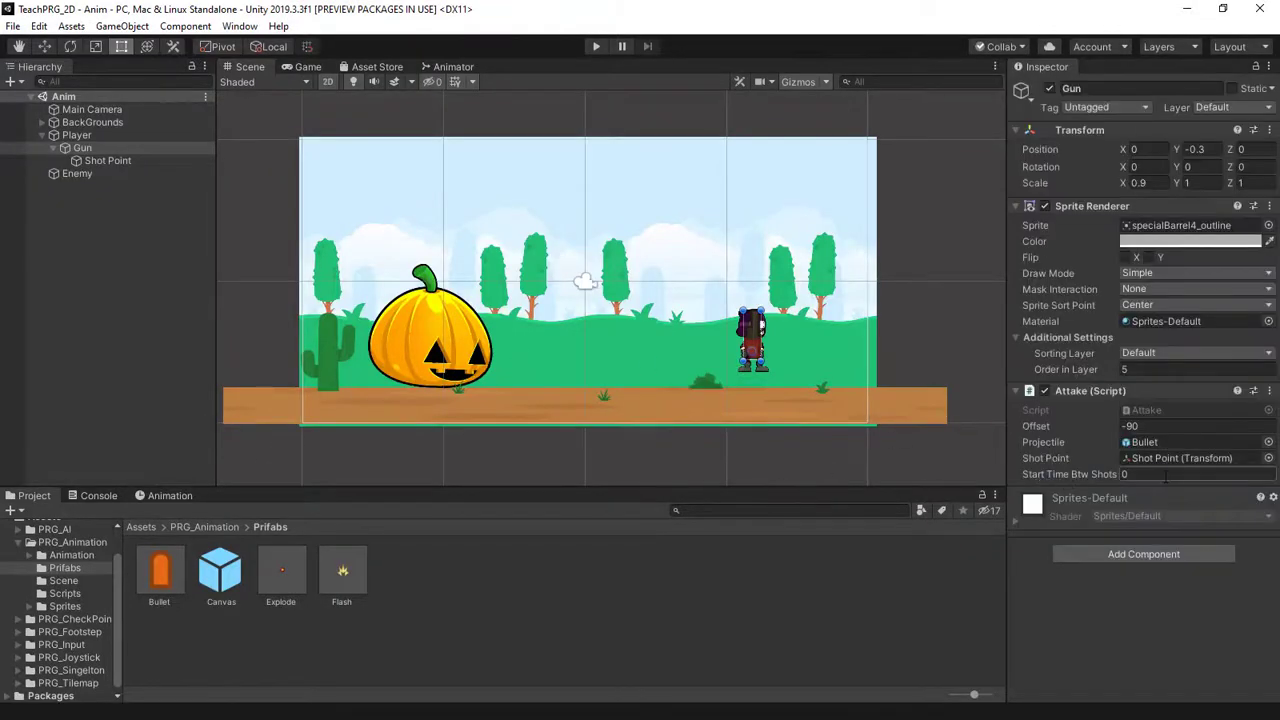
{"action": "type", "text": "0.25"}
- Play-test the slower firing rate by shooting, then stop the game
{"action": "left_click", "coordinate": [596, 46]}
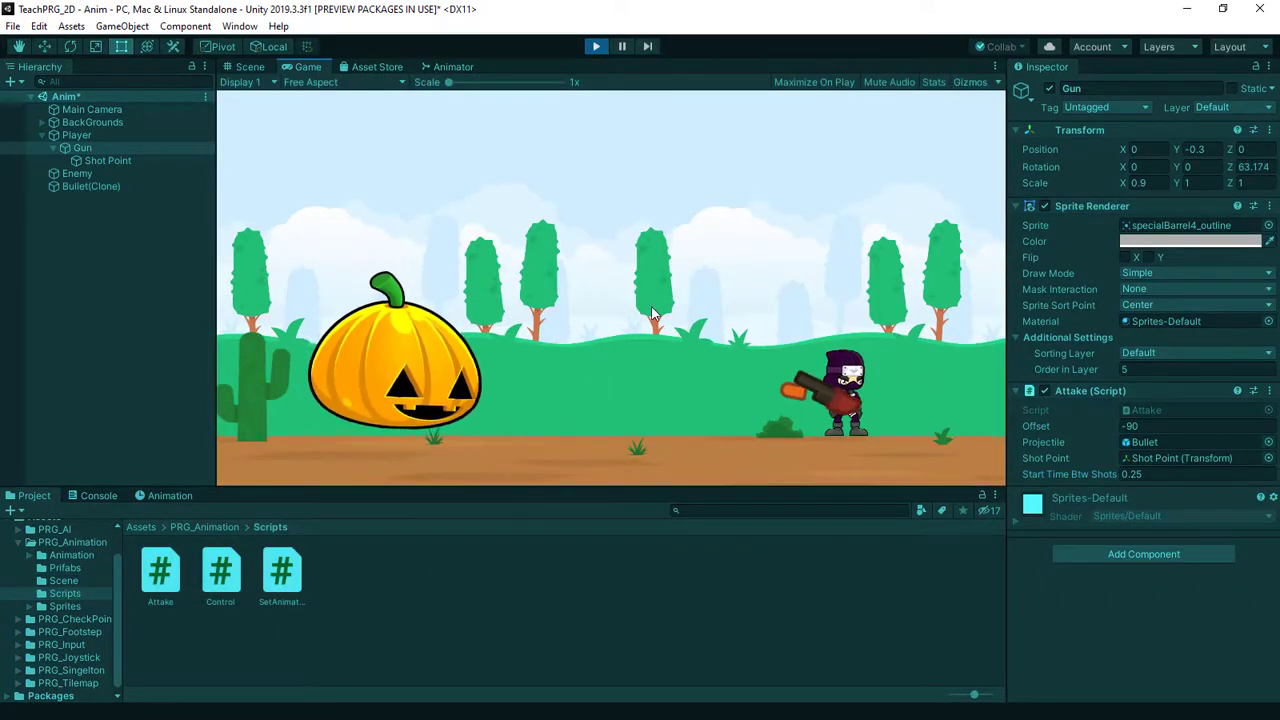
{"action": "left_click", "coordinate": [590, 463]}
{"action": "left_click", "coordinate": [590, 463]}
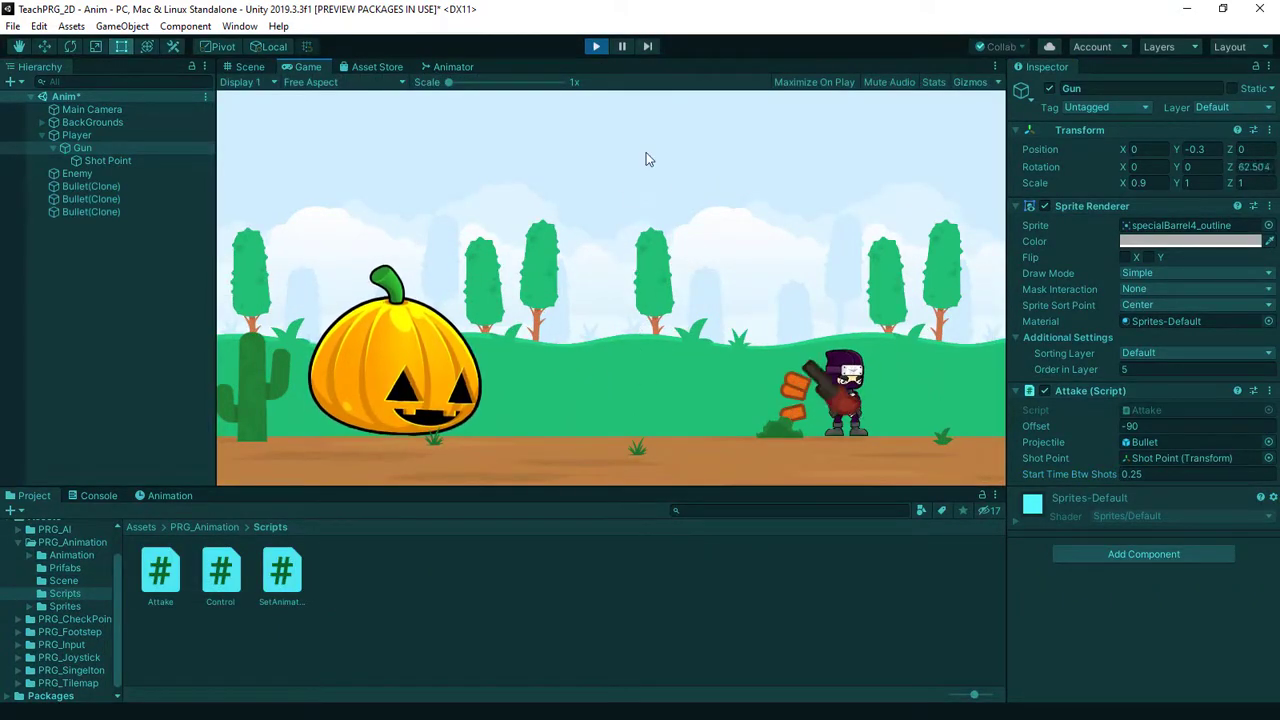
{"action": "left_click", "coordinate": [598, 46]}
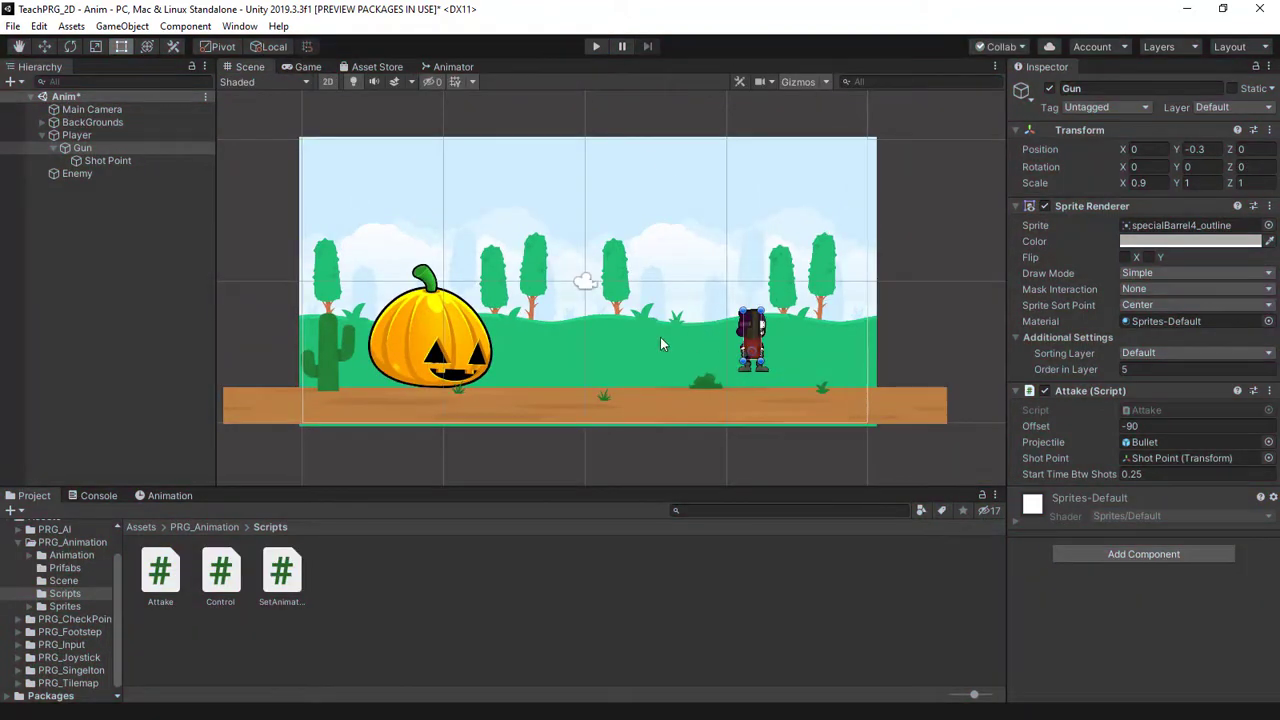
- Create a new C# script named Projectile in the Scripts folder
{"action": "right_click", "coordinate": [363, 583]}
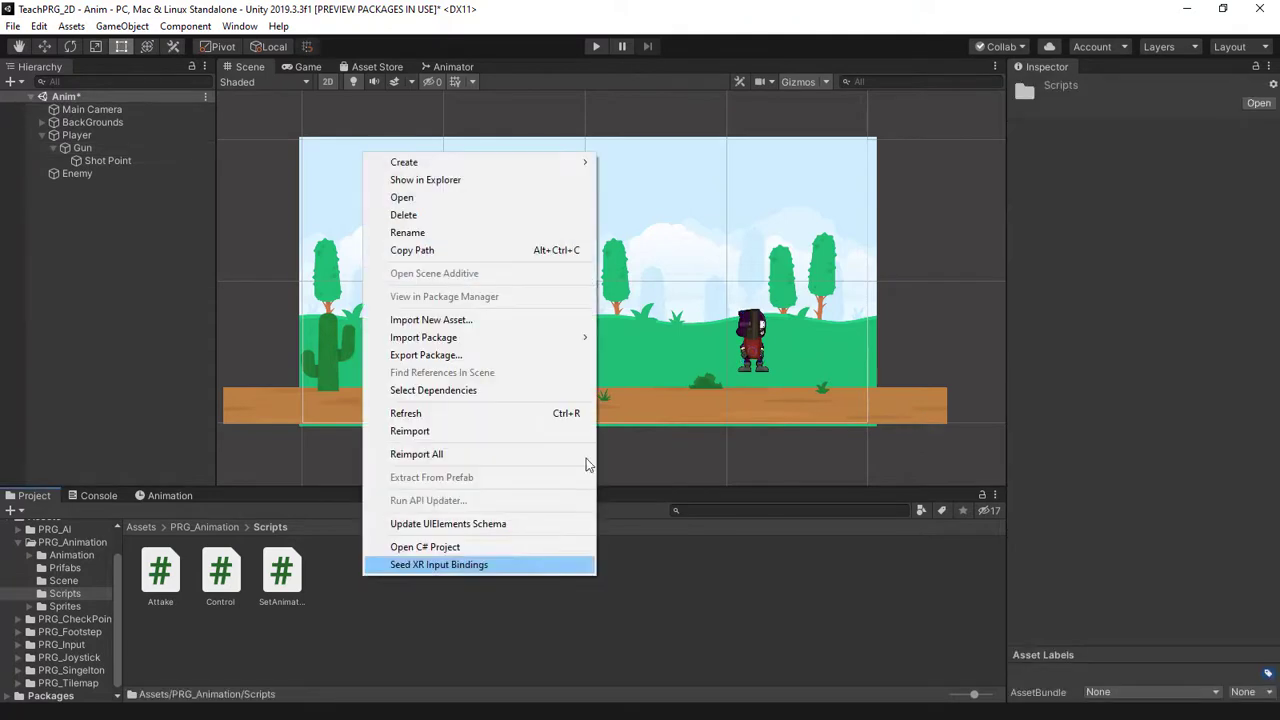
{"action": "mouse_move", "coordinate": [420, 164]}
{"action": "left_click", "coordinate": [645, 90]}
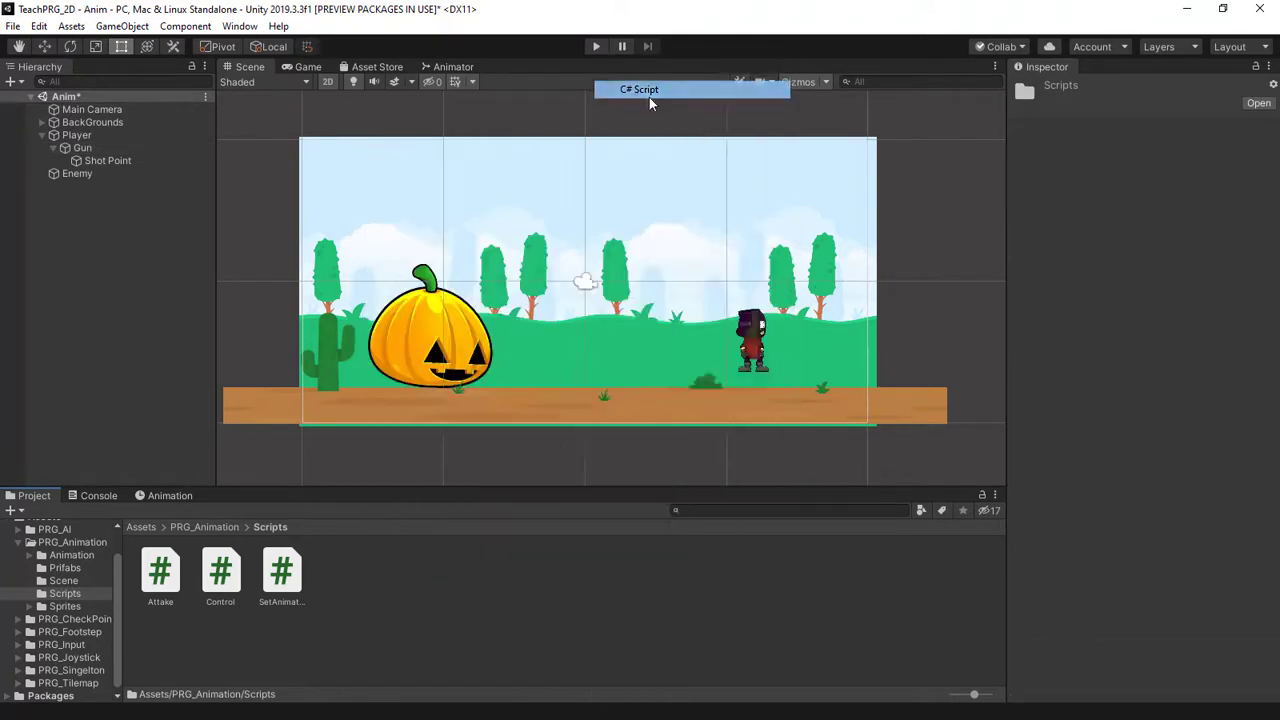
{"action": "type", "text": "Pr"}
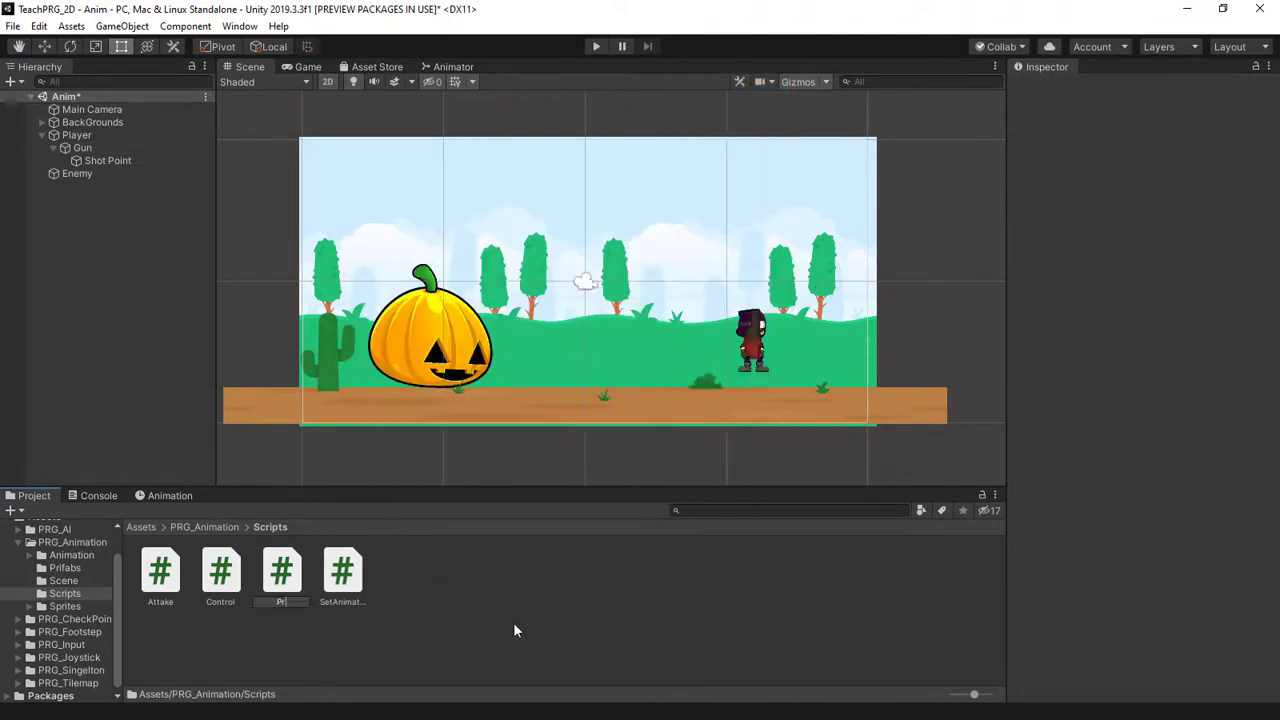
{"action": "type", "text": "oje"}
{"action": "type", "text": "ctile"}
{"action": "key", "text": "Return"}
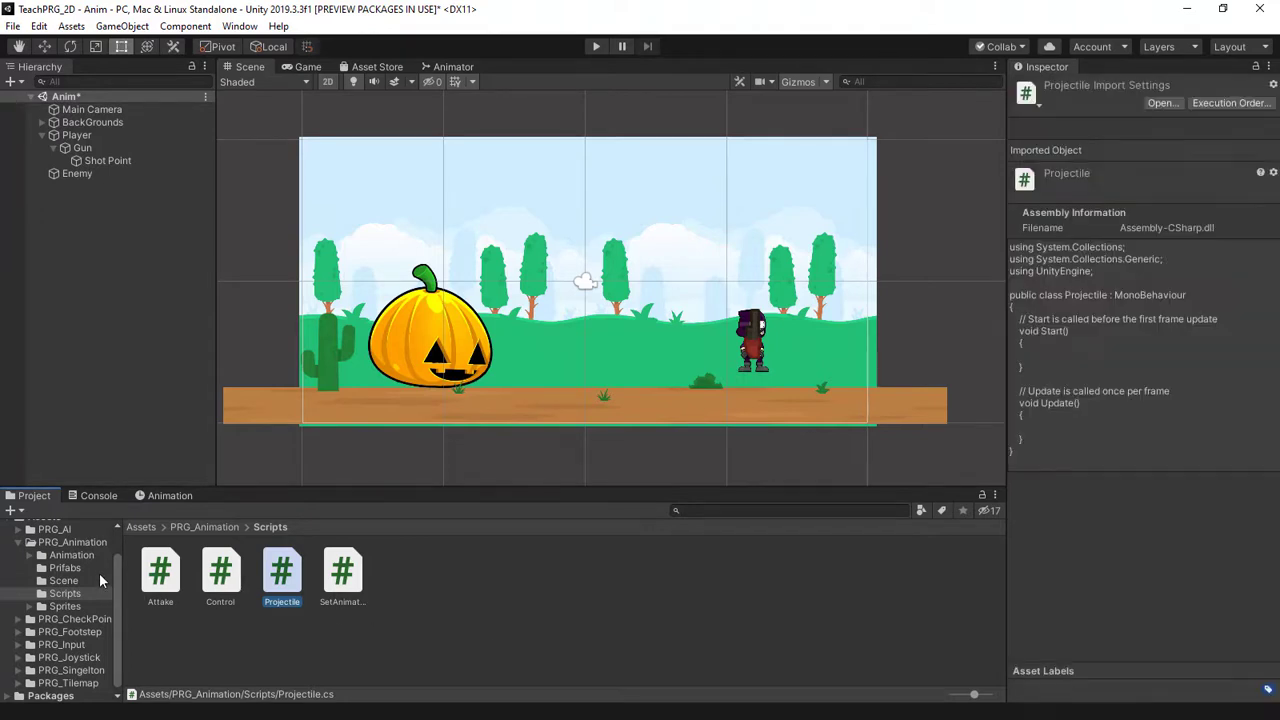
- Add the Projectile script as a component on the Bullet prefab
{"action": "left_click", "coordinate": [65, 567]}
{"action": "left_click", "coordinate": [160, 572]}
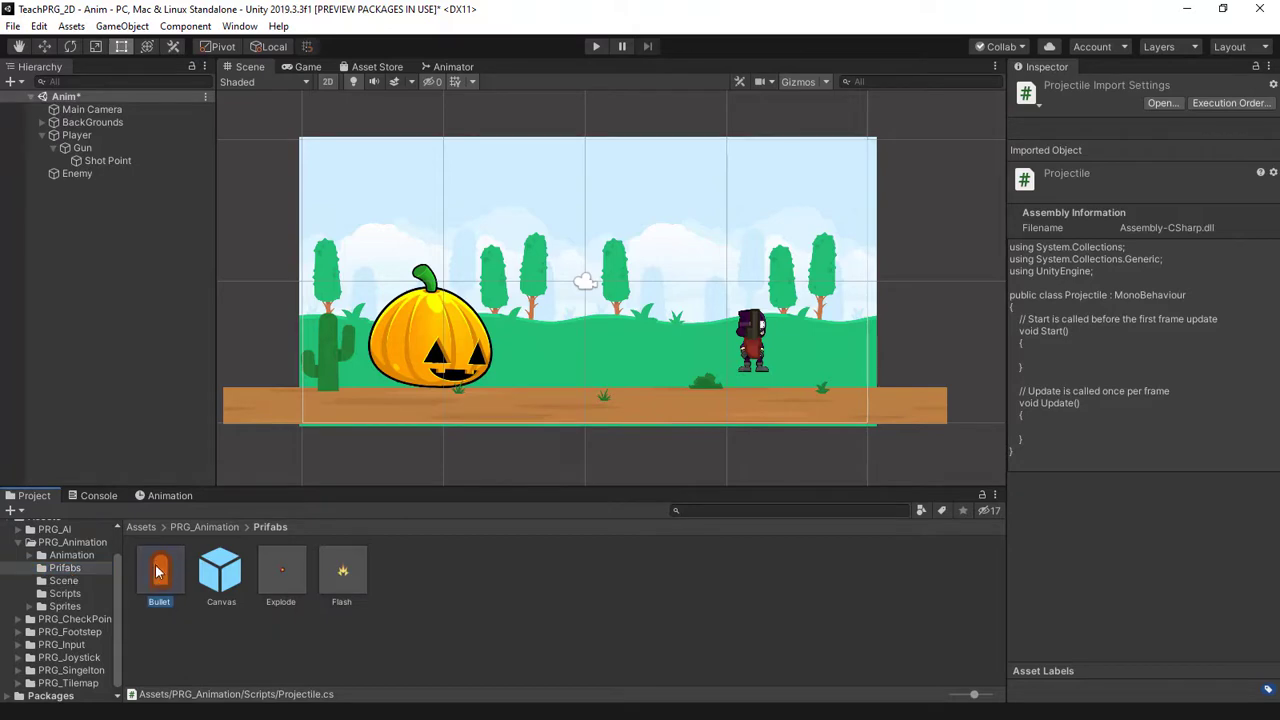
{"action": "left_click", "coordinate": [88, 593]}
{"action": "left_click_drag", "start_coordinate": [281, 574], "coordinate": [1080, 540]}
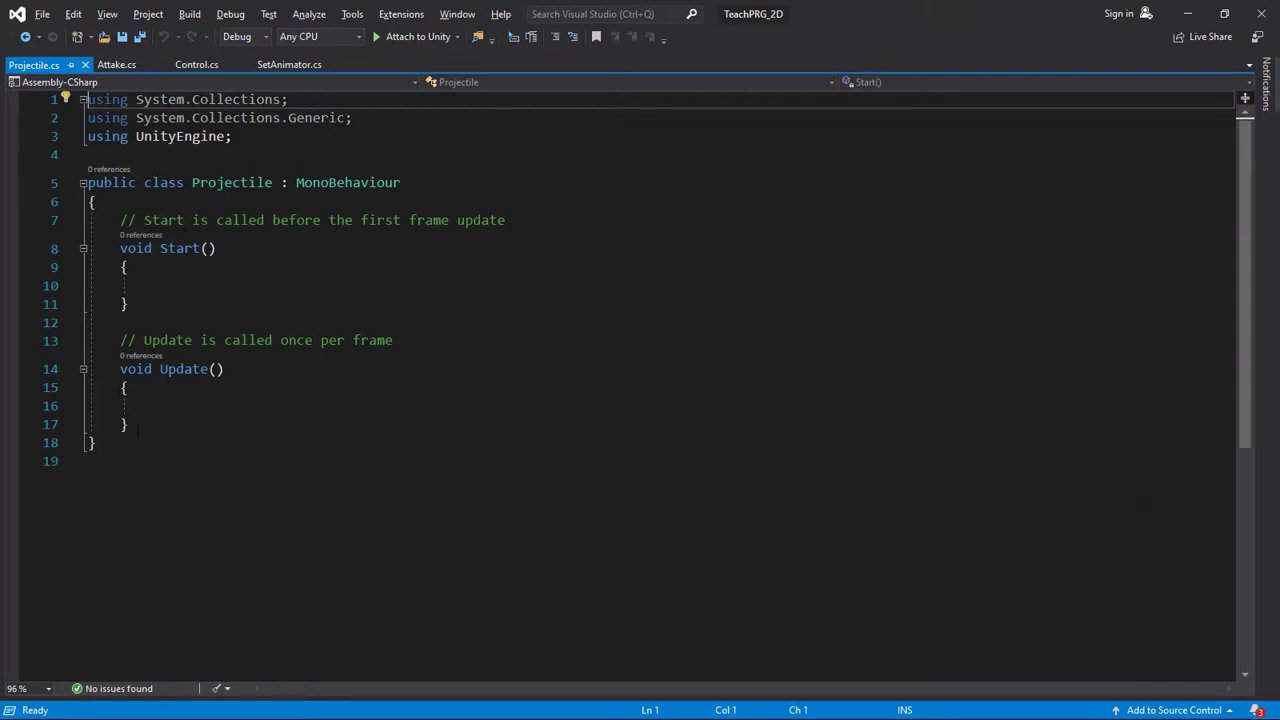
- Replace the default Start and Update methods with 'public float speed;'
{"action": "left_click_drag", "start_coordinate": [140, 424], "coordinate": [120, 220]}
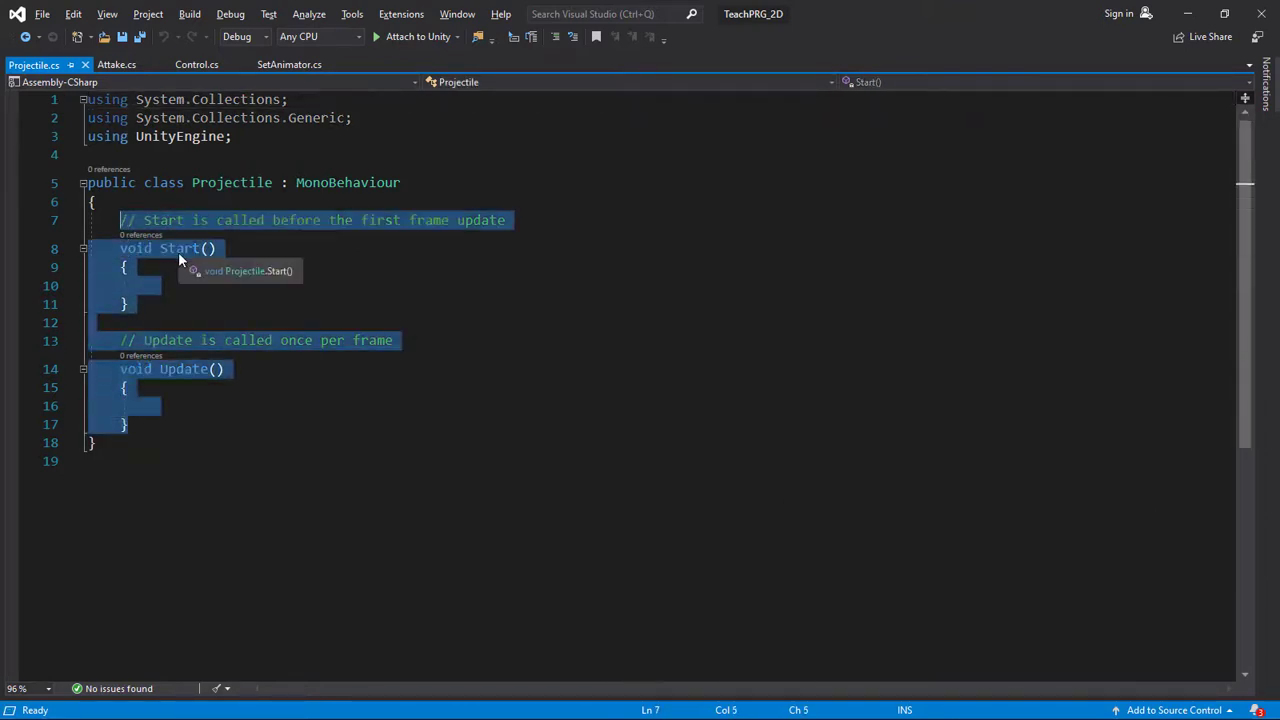
{"action": "key", "text": "BackSpace"}
{"action": "type", "text": "public "}
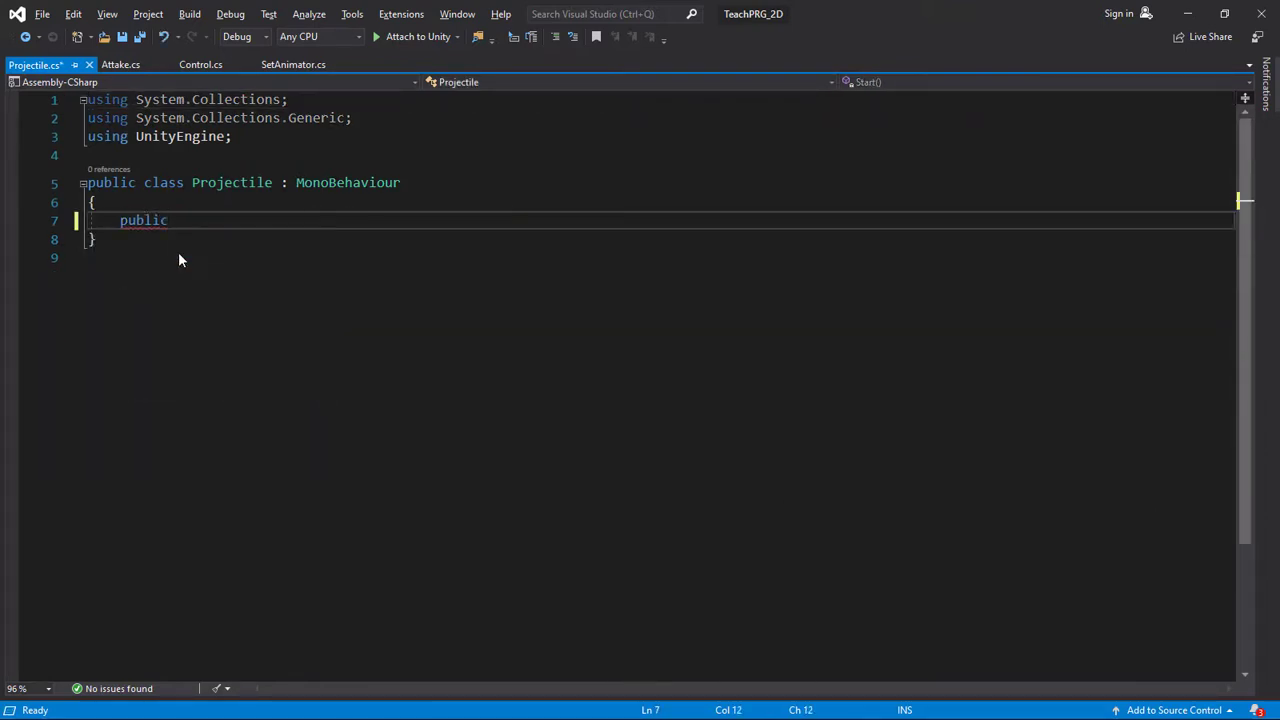
{"action": "type", "text": "d"}
{"action": "key", "text": "BackSpace"}
{"action": "type", "text": "float "}
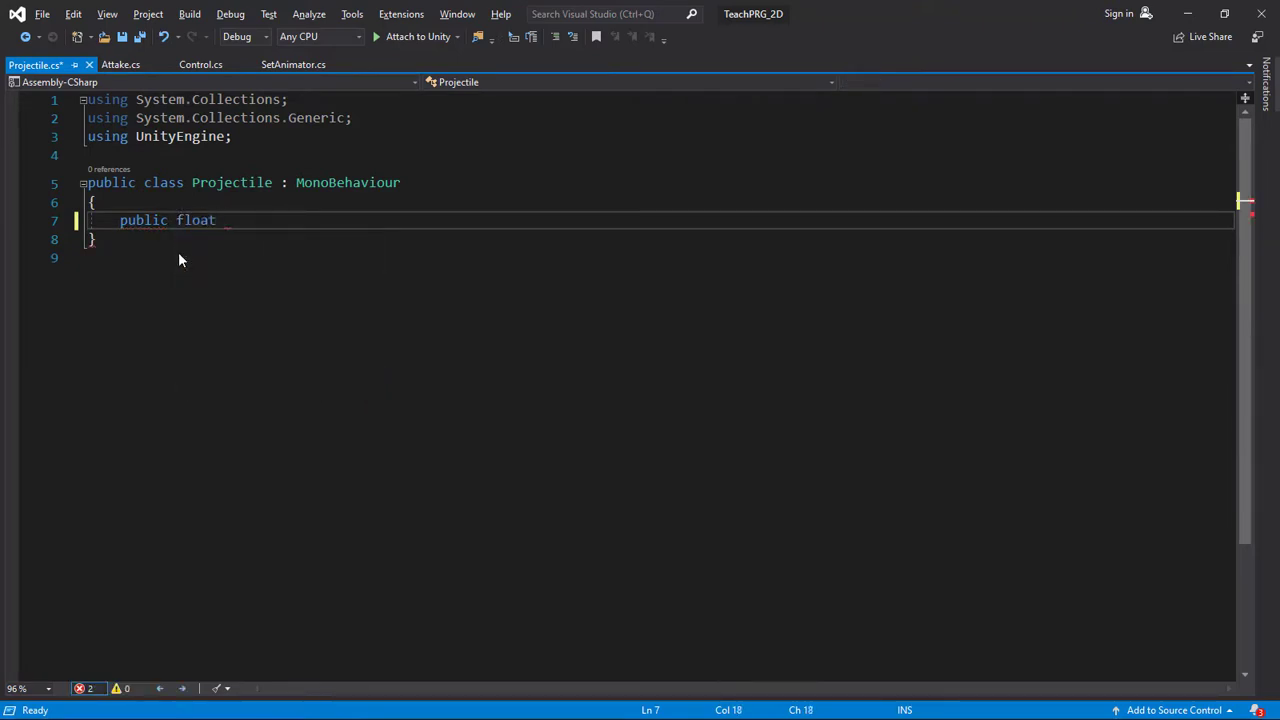
{"action": "type", "text": "speed;"}
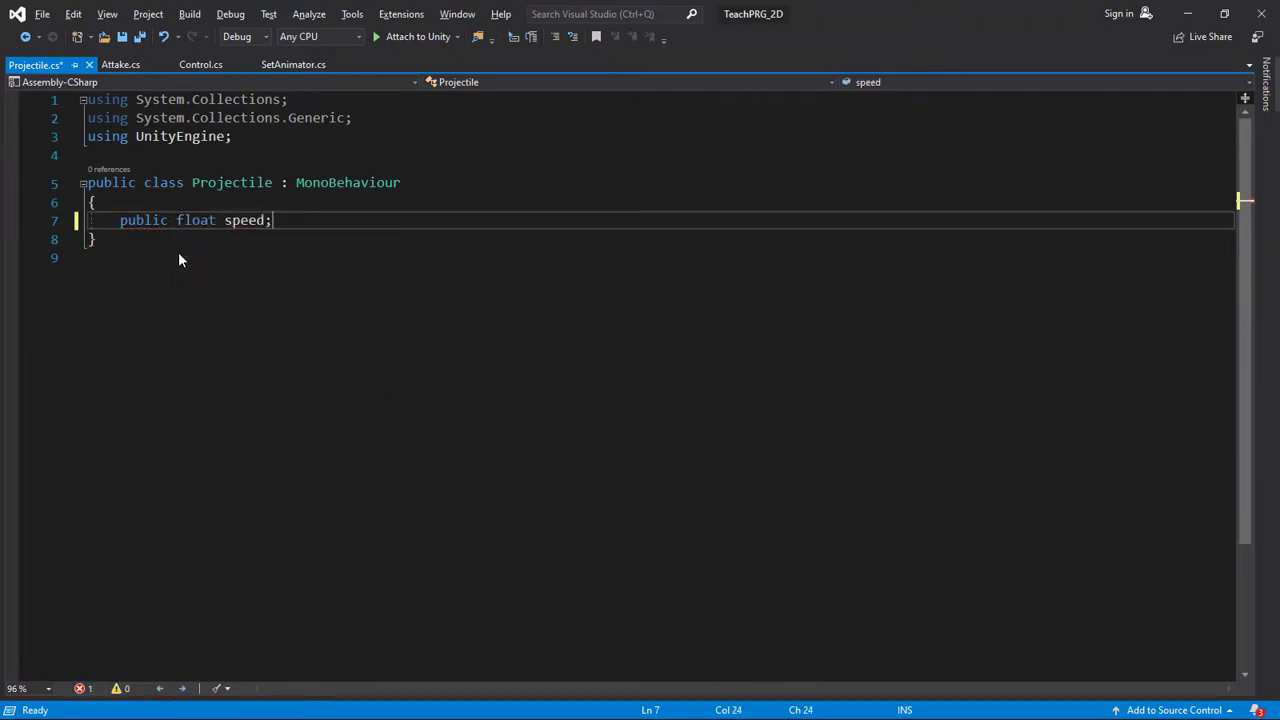
{"action": "key", "text": "Return"}
{"action": "key", "text": "Return"}
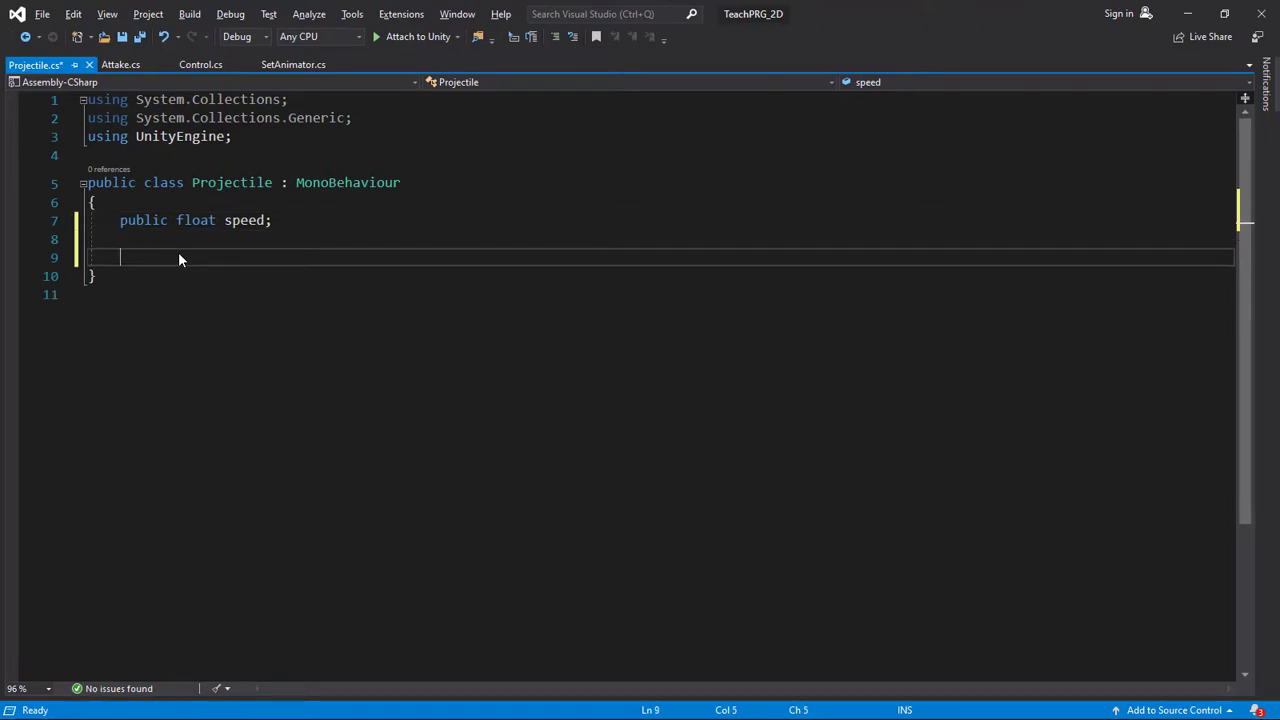
- Add an empty FixedUpdate method below the speed field
{"action": "type", "text": "Focu"}
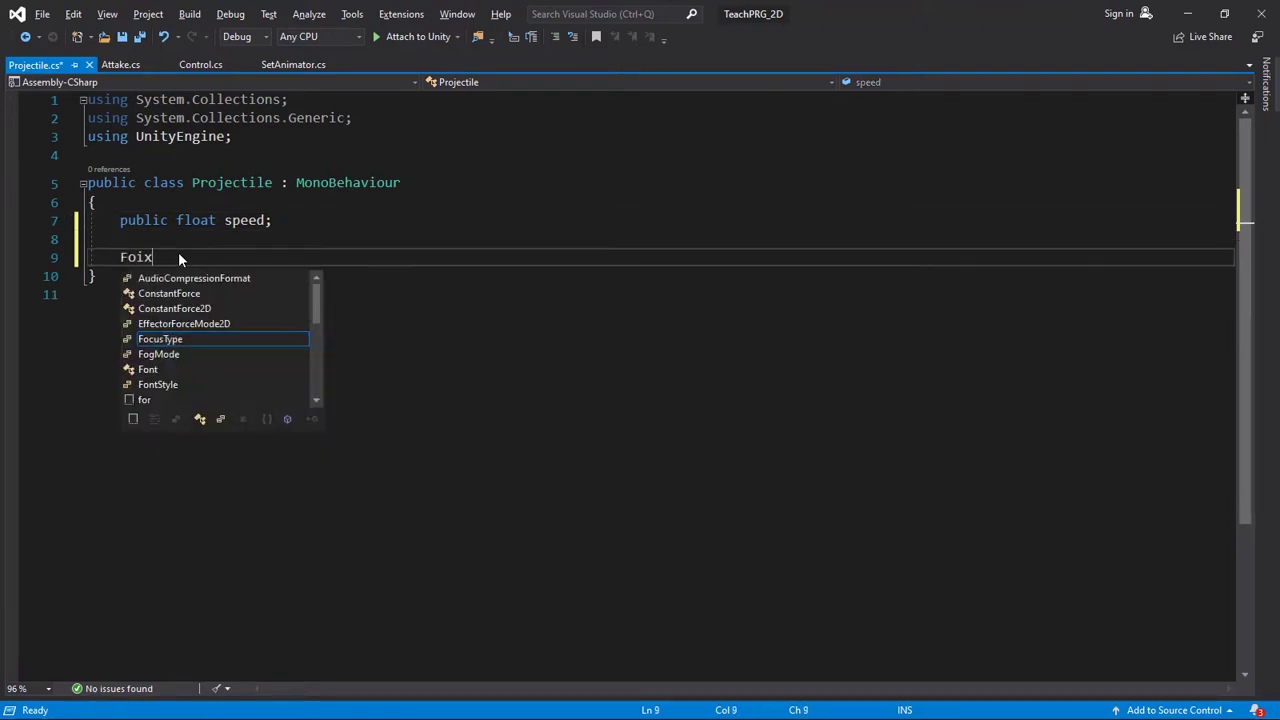
{"action": "key", "text": "BackSpace"}
{"action": "key", "text": "BackSpace"}
{"action": "key", "text": "BackSpace"}
{"action": "type", "text": "ixed"}
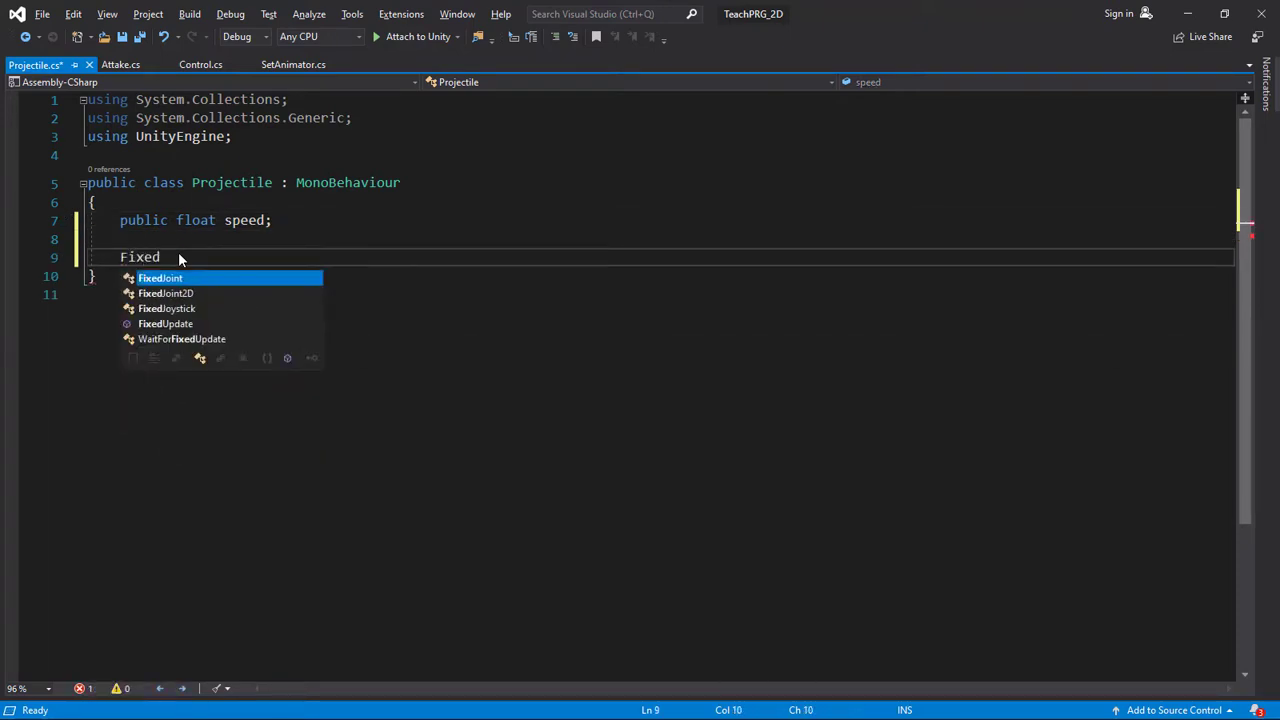
{"action": "key", "text": "Down"}
{"action": "key", "text": "Down"}
{"action": "key", "text": "Return"}
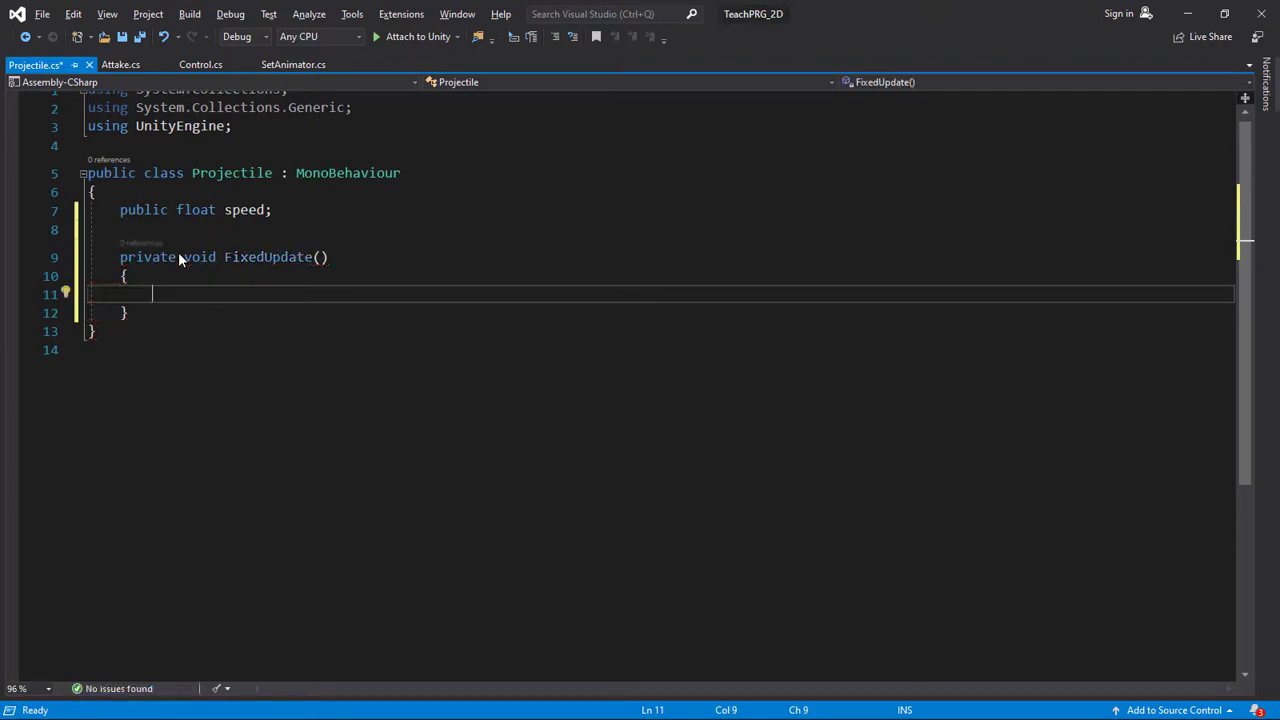
- Fill FixedUpdate with 'transform.Translate(Vector2.up * speed * Time.deltaTime);'
{"action": "type", "text": "tra"}
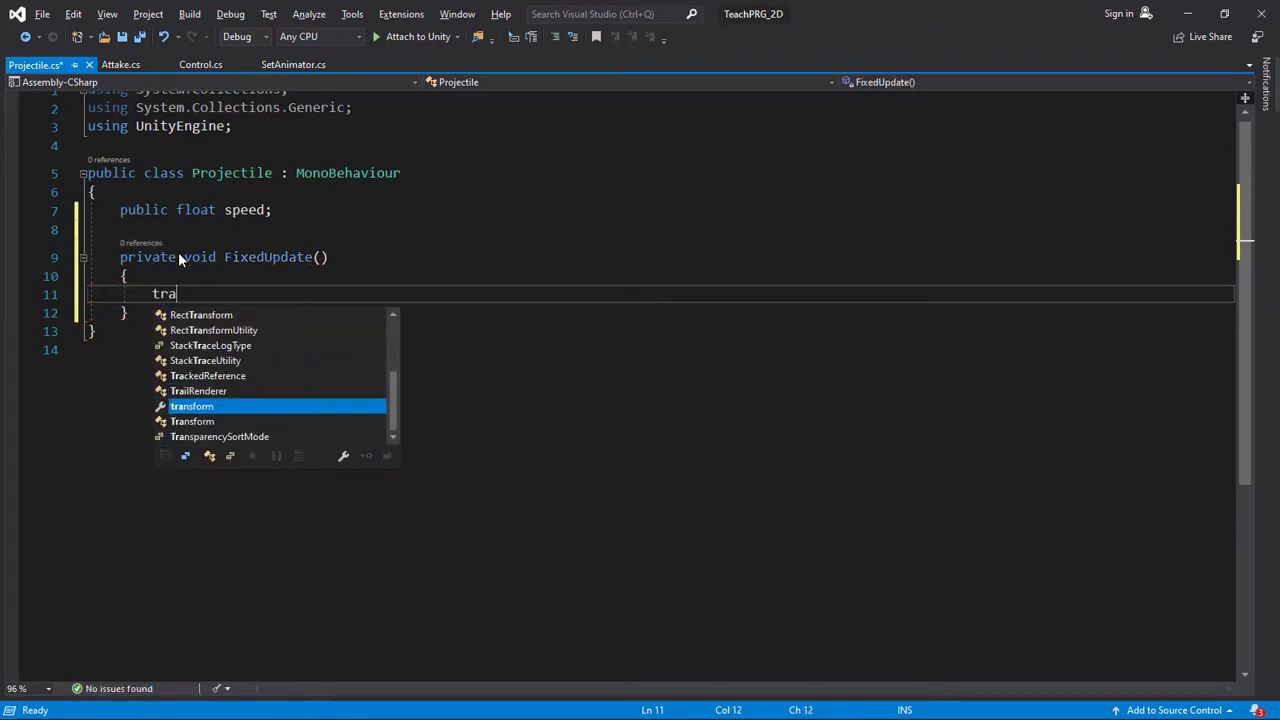
{"action": "type", "text": "nsform.Tra"}
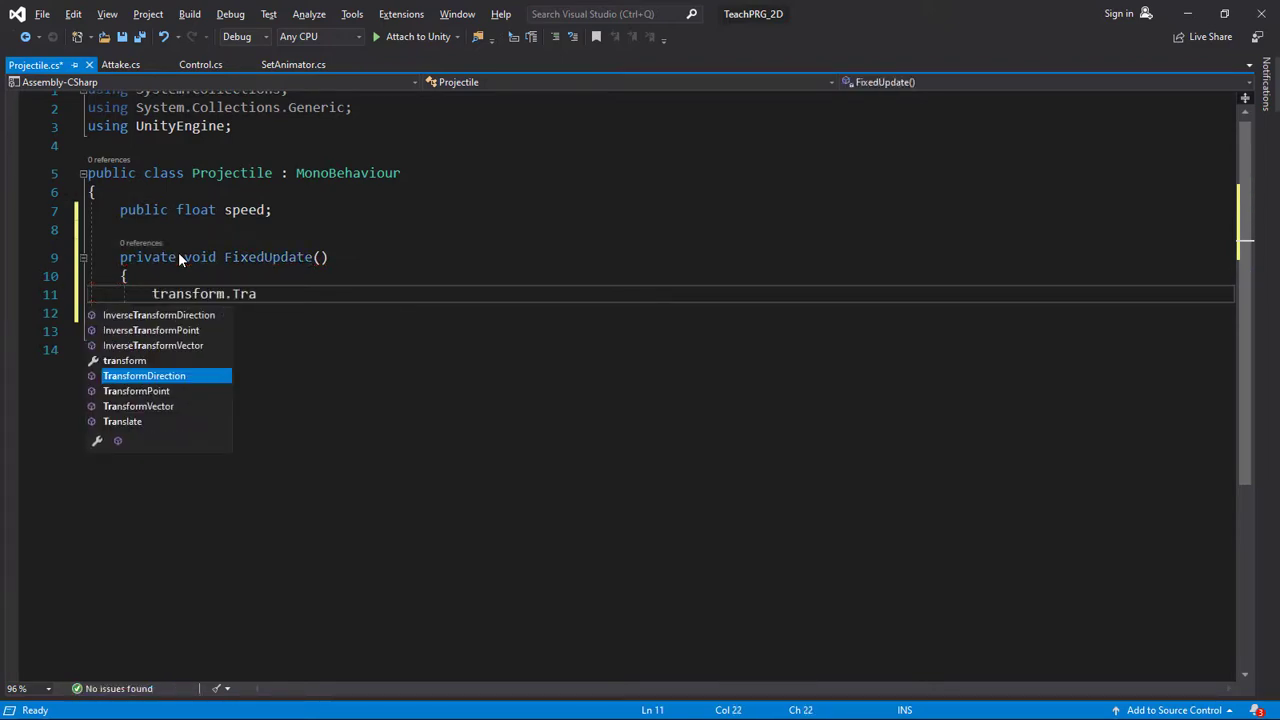
{"action": "key", "text": "Down"}
{"action": "key", "text": "Down"}
{"action": "key", "text": "Down"}
{"action": "key", "text": "Return"}
{"action": "type", "text": "("}
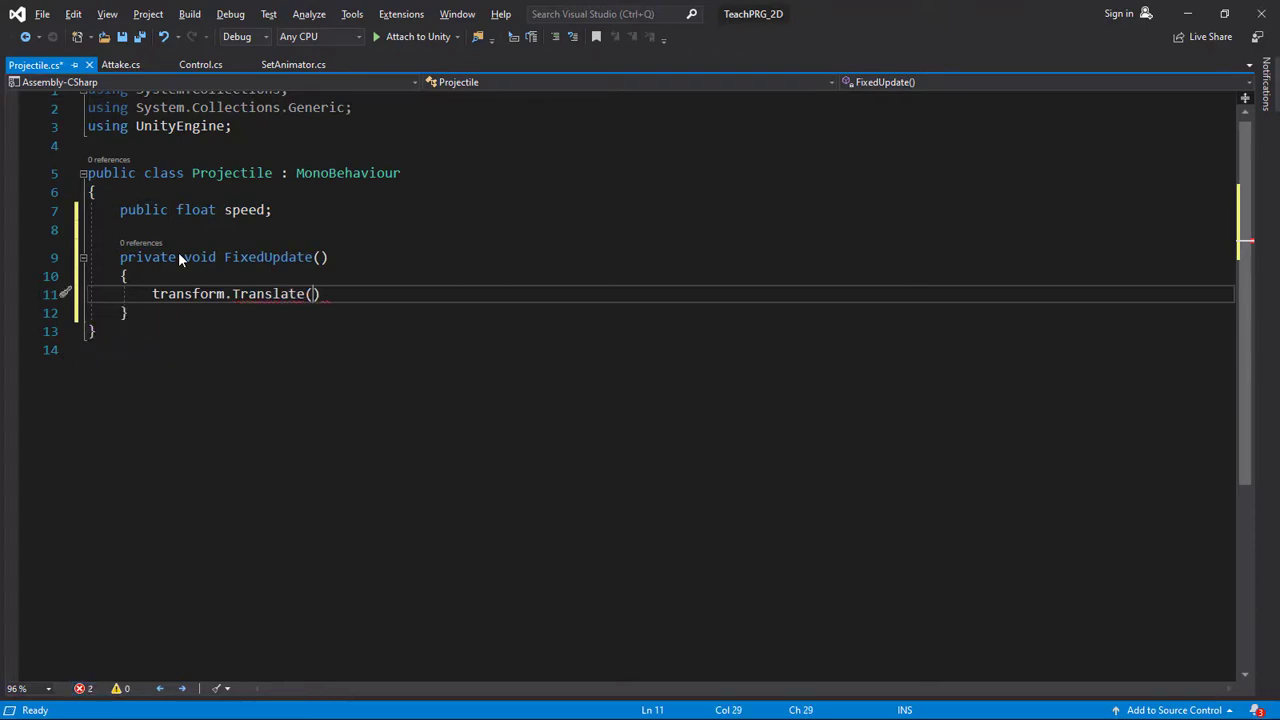
{"action": "type", "text": "Vec"}
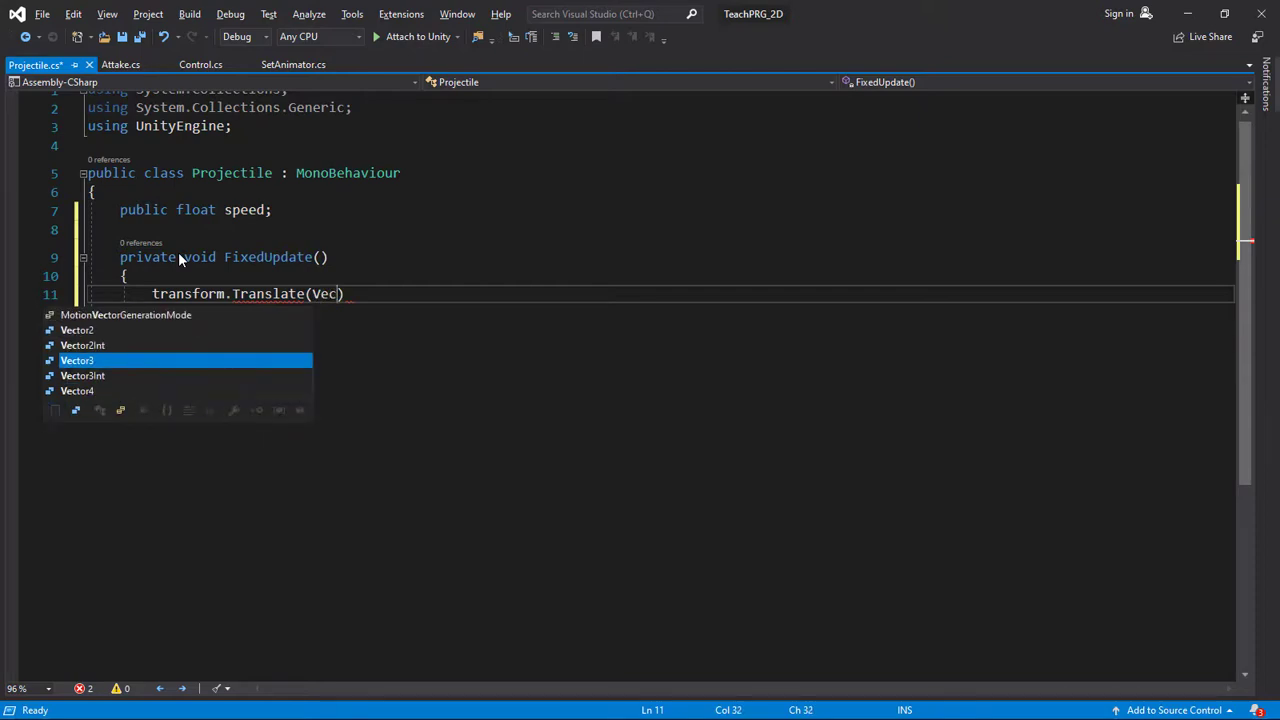
{"action": "key", "text": "Up"}
{"action": "key", "text": "Return"}
{"action": "type", "text": "."}
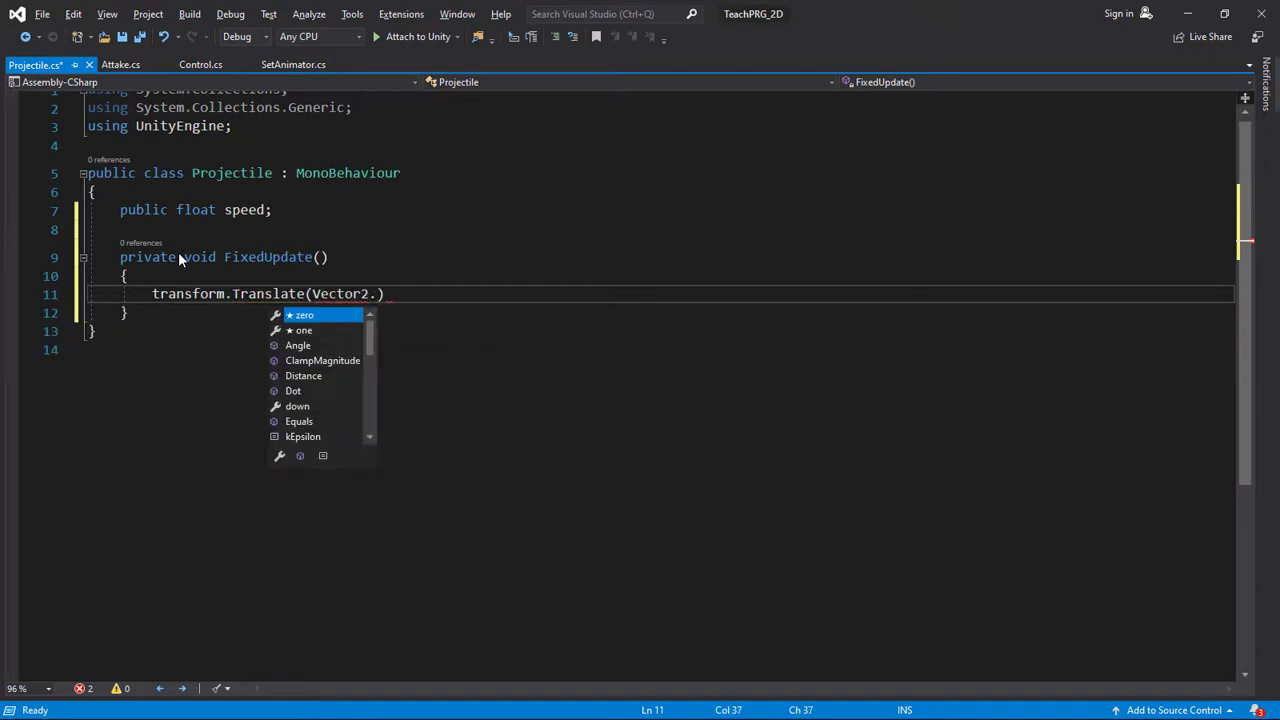
{"action": "type", "text": "p"}
{"action": "key", "text": "BackSpace"}
{"action": "type", "text": "up"}
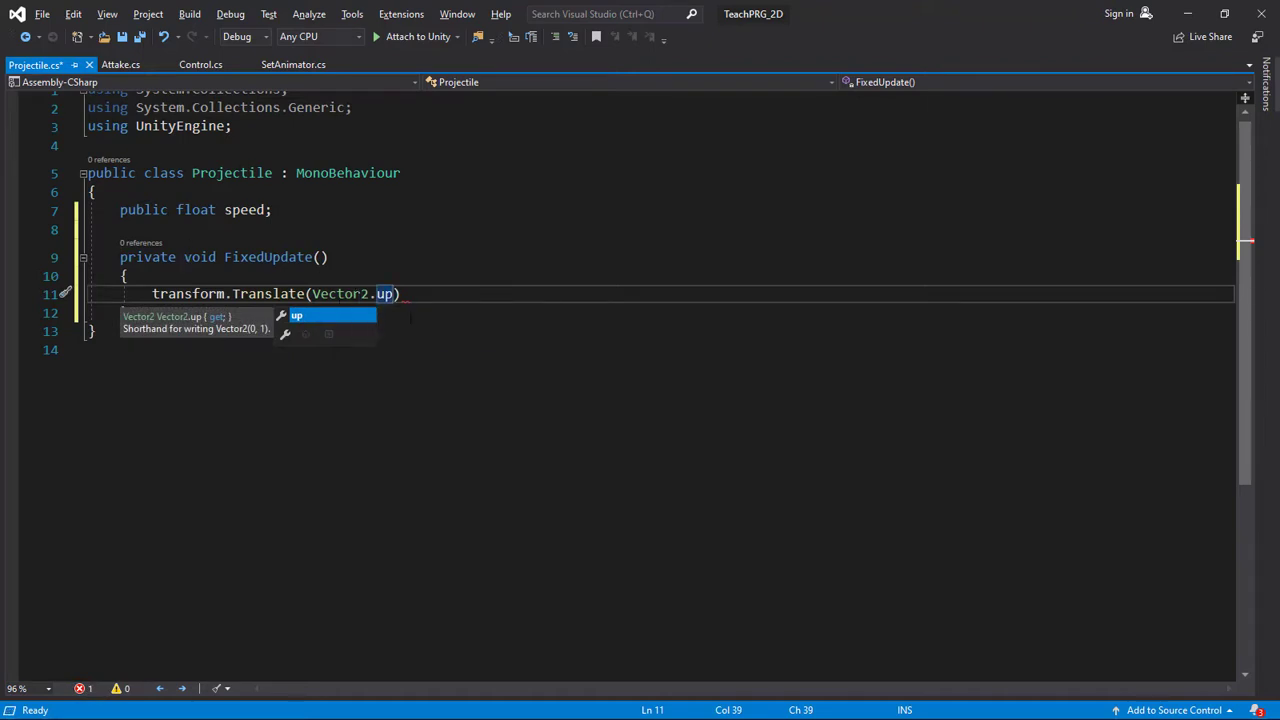
{"action": "type", "text": ","}
{"action": "key", "text": "BackSpace"}
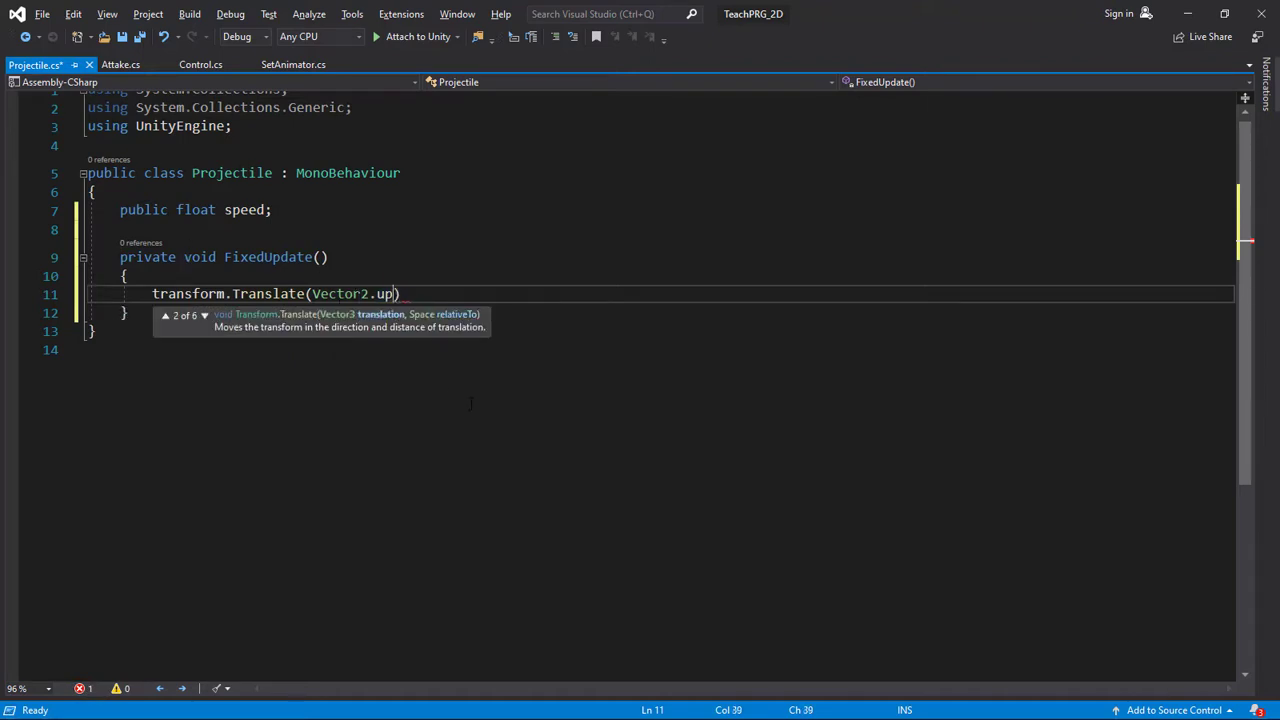
{"action": "type", "text": "* spe"}
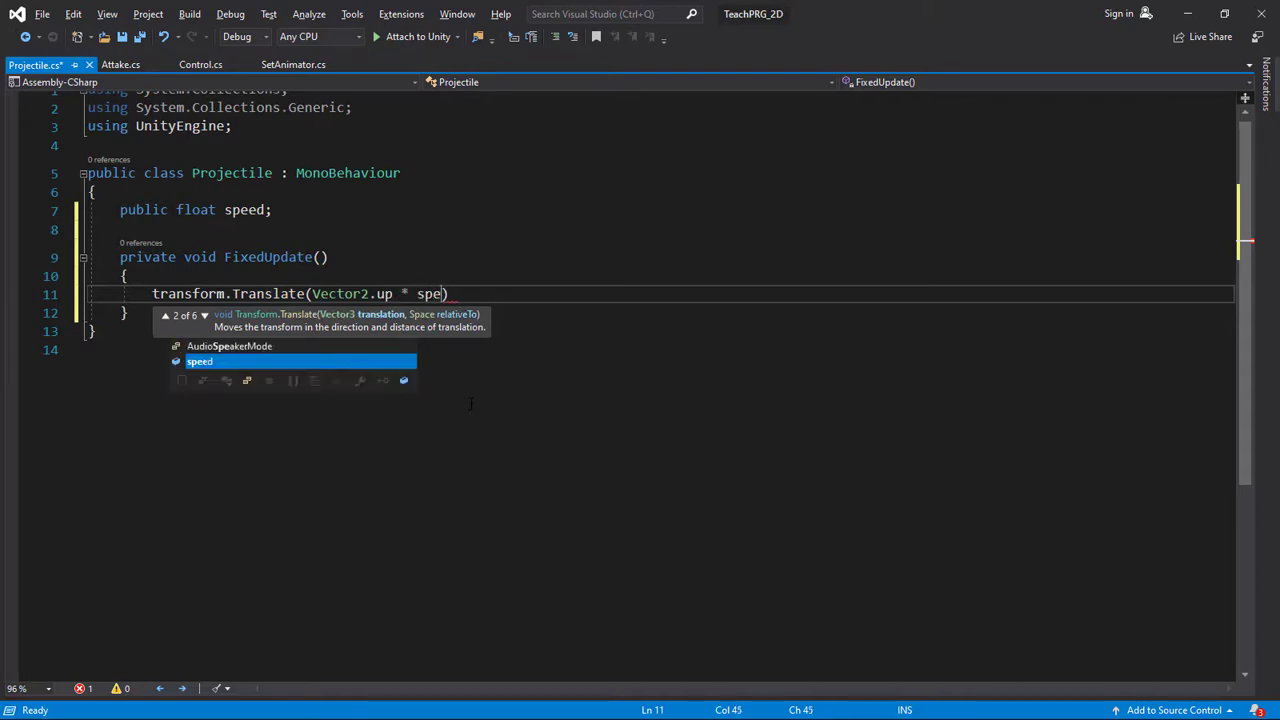
{"action": "type", "text": "ed "}
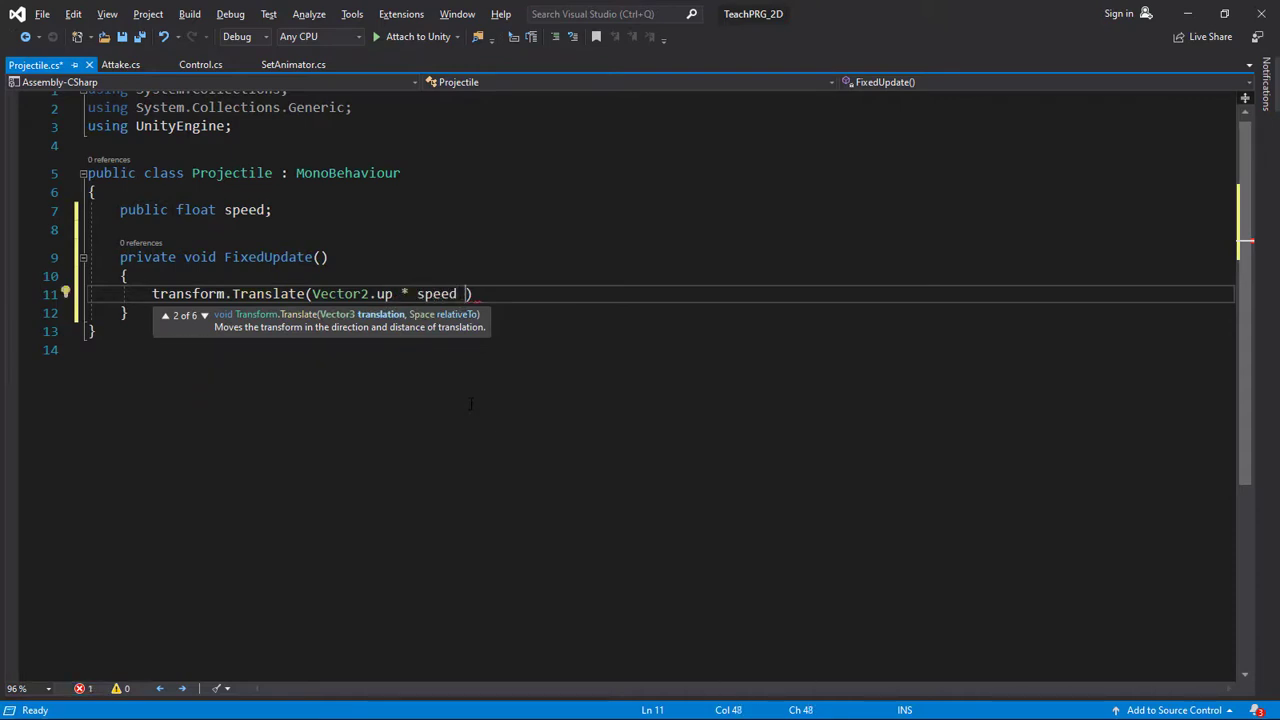
{"action": "type", "text": "* Time"}
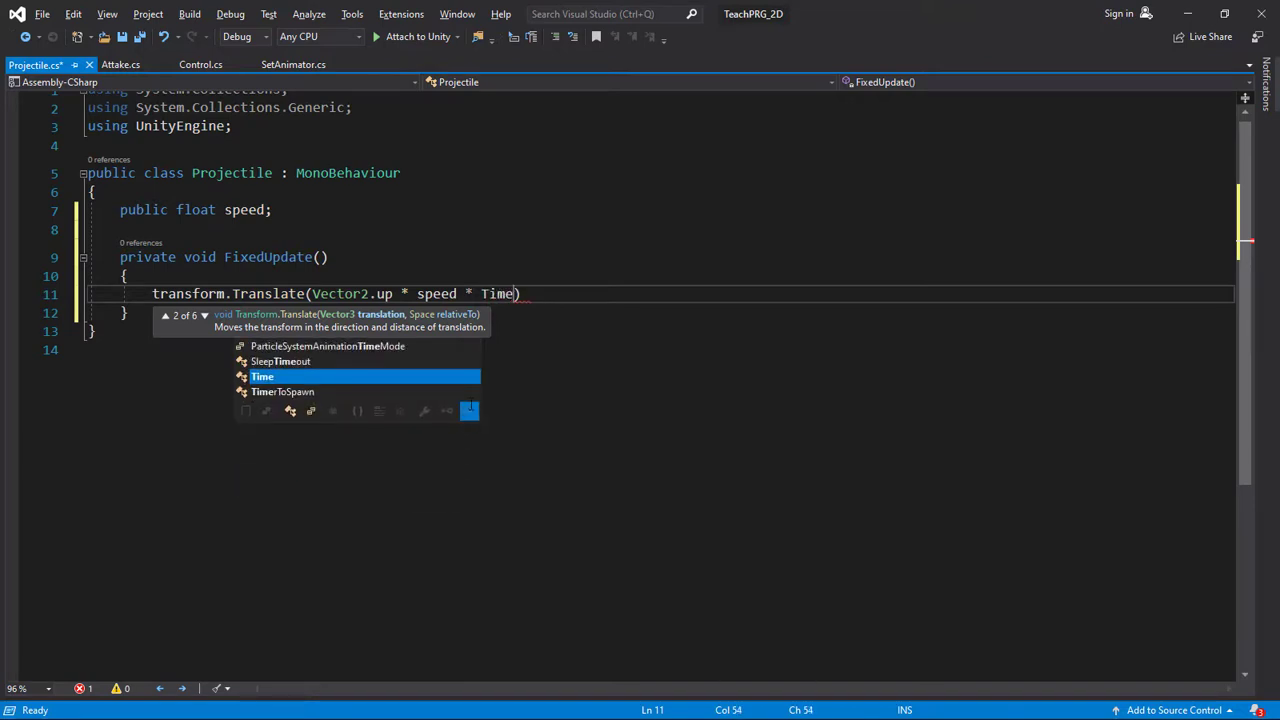
{"action": "key", "text": "Escape"}
{"action": "type", "text": ".de)"}
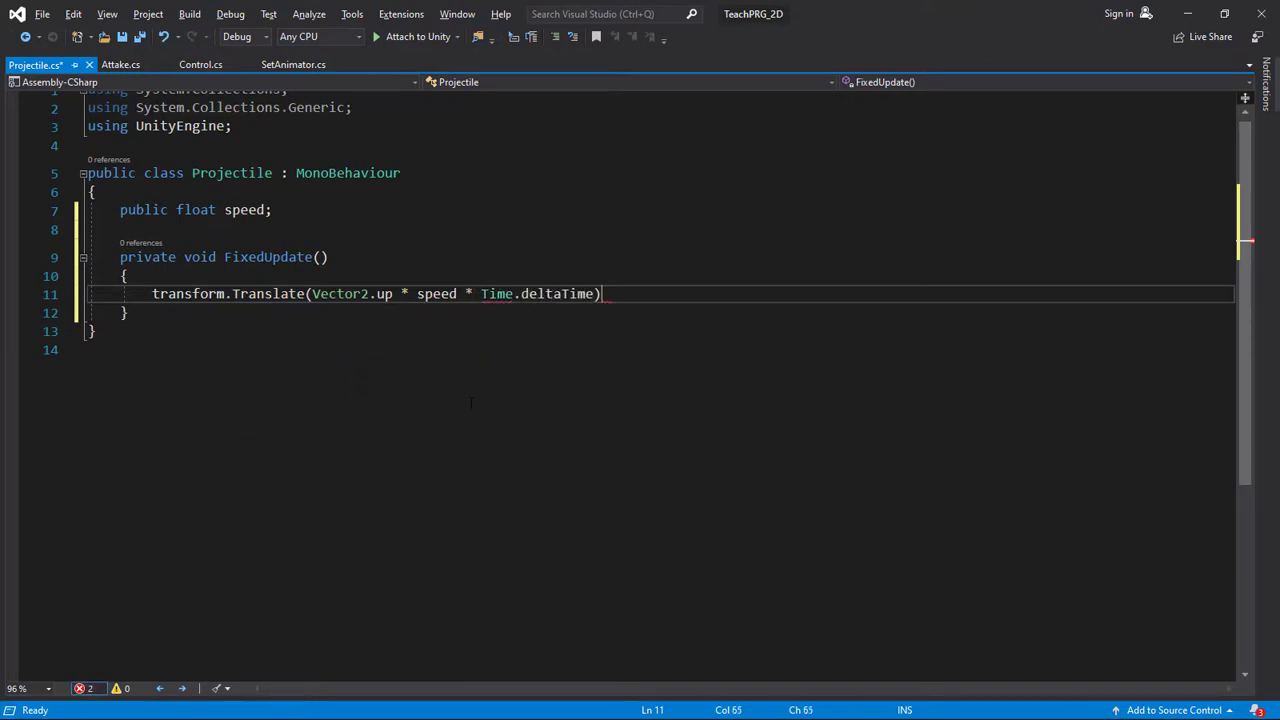
{"action": "type", "text": ";"}
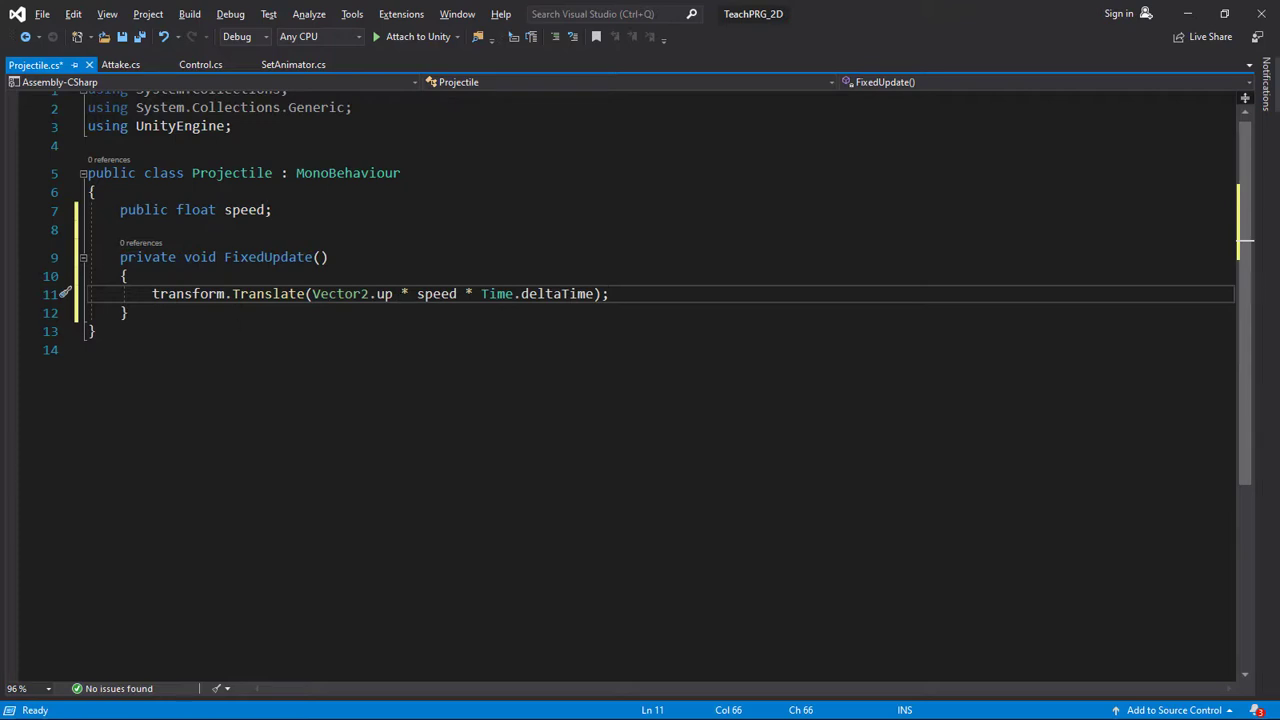
{"action": "left_click", "coordinate": [128, 312]}
- Add an empty private void DestroyProjectile() method below FixedUpdate
{"action": "key", "text": "Return"}
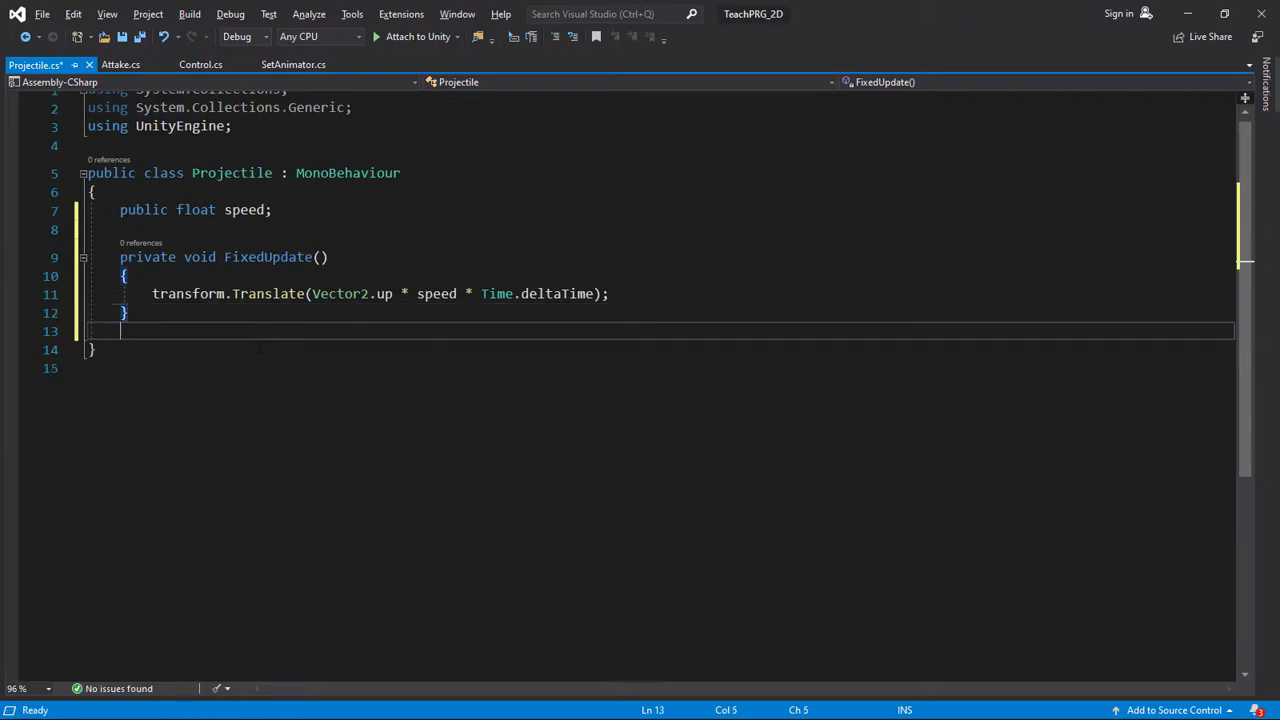
{"action": "key", "text": "Return"}
{"action": "type", "text": "p"}
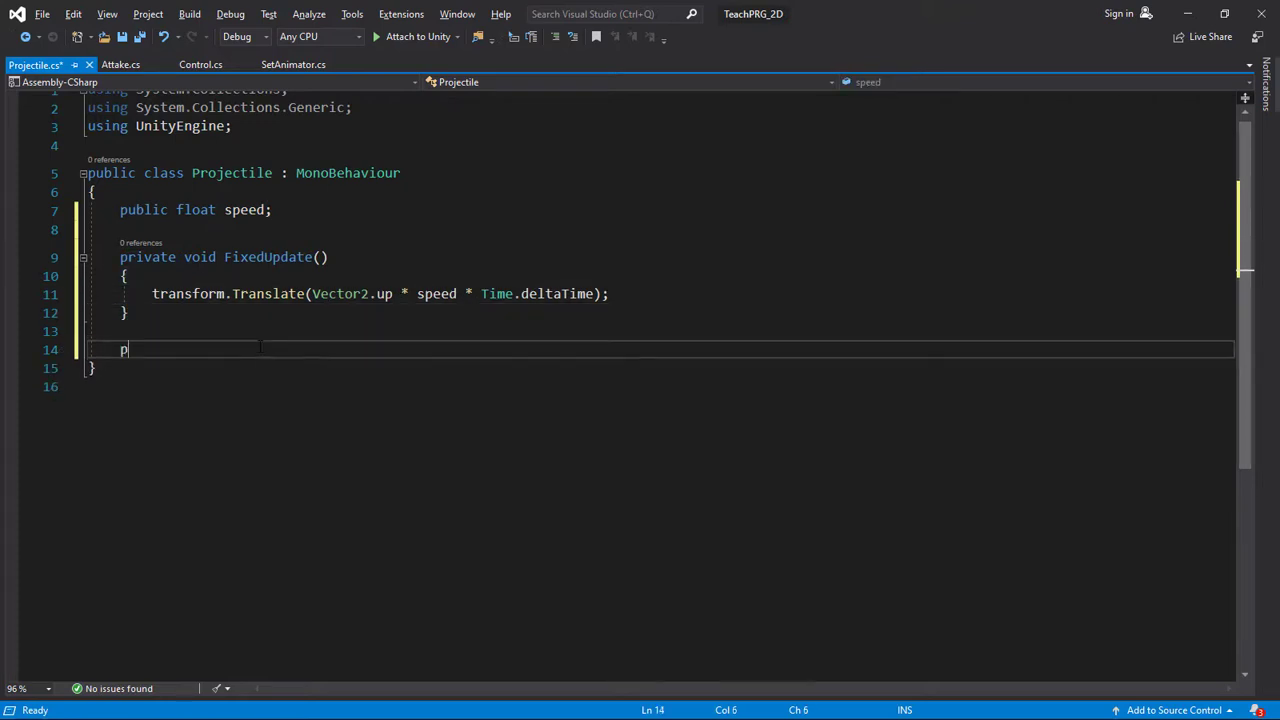
{"action": "type", "text": "rivate void "}
{"action": "type", "text": "Destroy"}
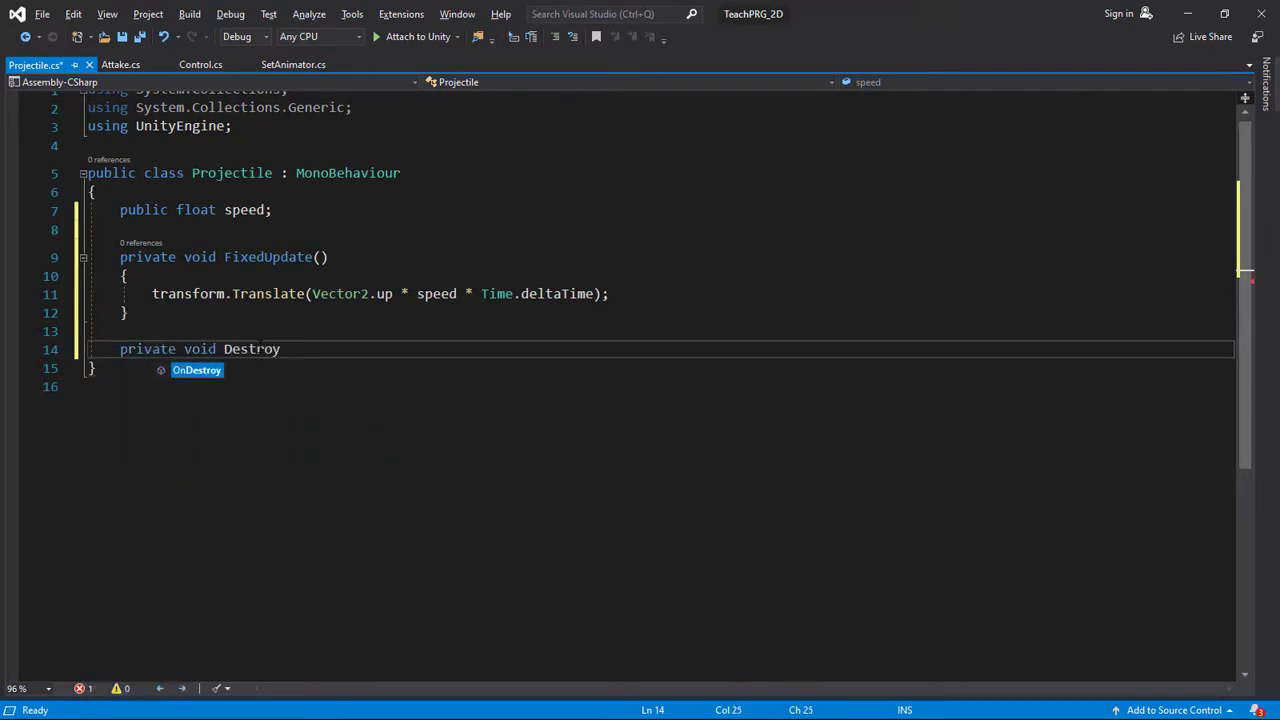
{"action": "type", "text": "Proj"}
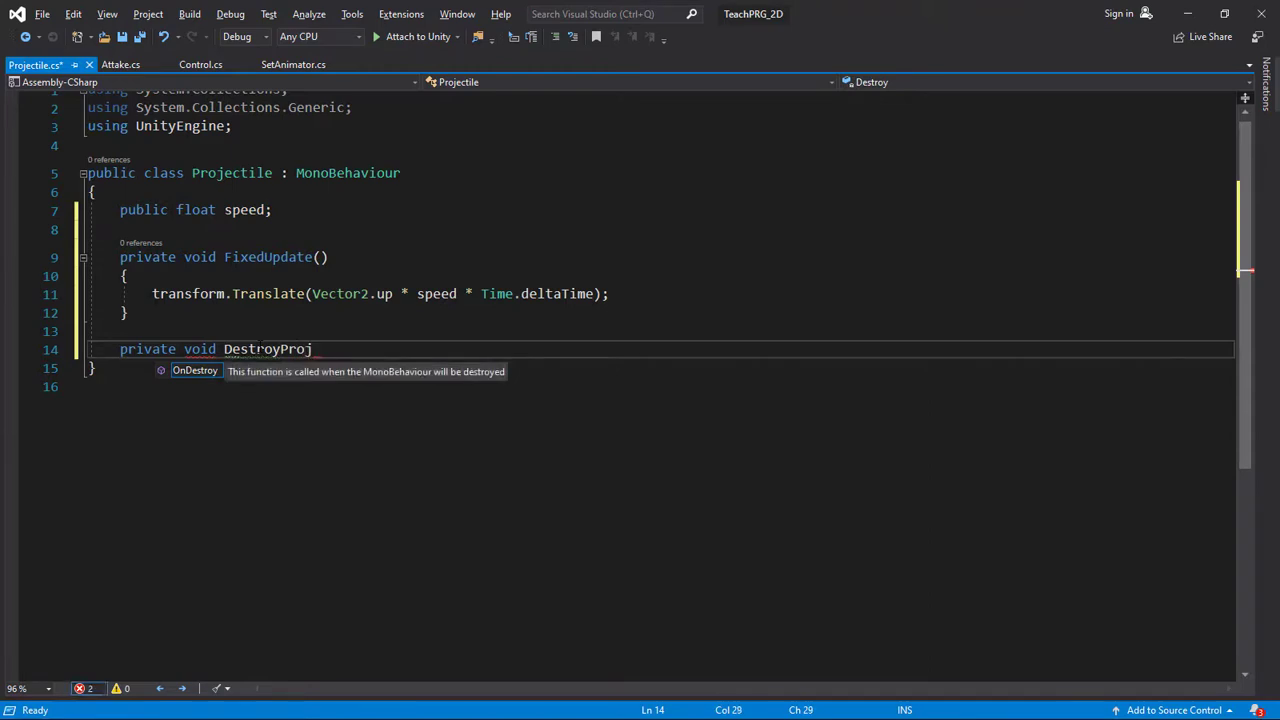
{"action": "type", "text": "ectile("}
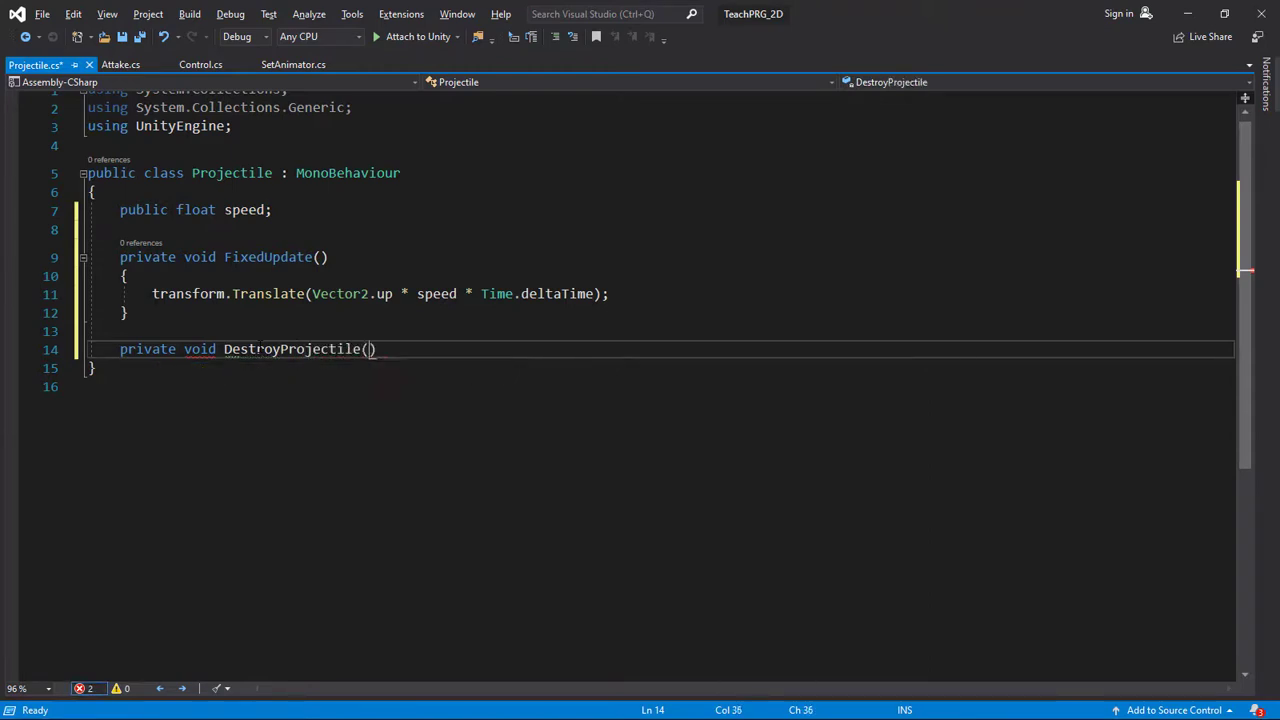
{"action": "type", "text": ")"}
{"action": "key", "text": "Return"}
{"action": "type", "text": "{"}
{"action": "key", "text": "Return"}
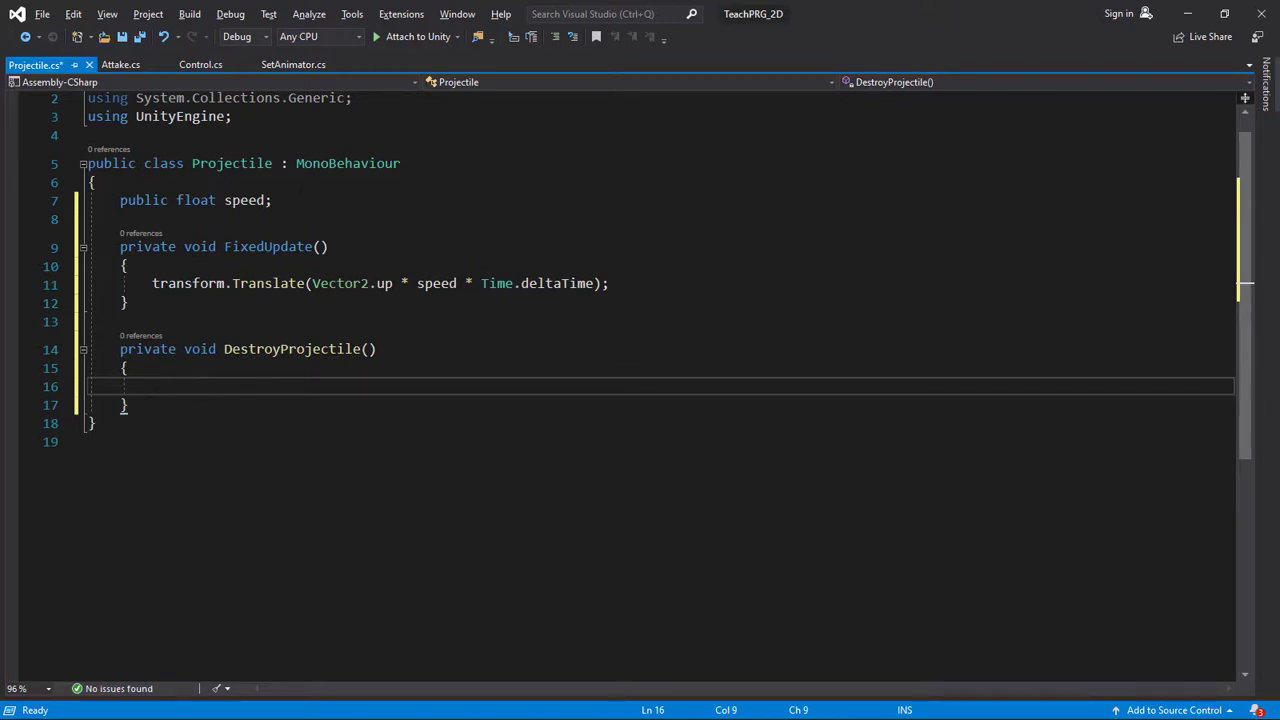
- Declare a public GameObject destroyEffect field below the speed field
{"action": "left_click", "coordinate": [309, 187]}
{"action": "left_click", "coordinate": [316, 200]}
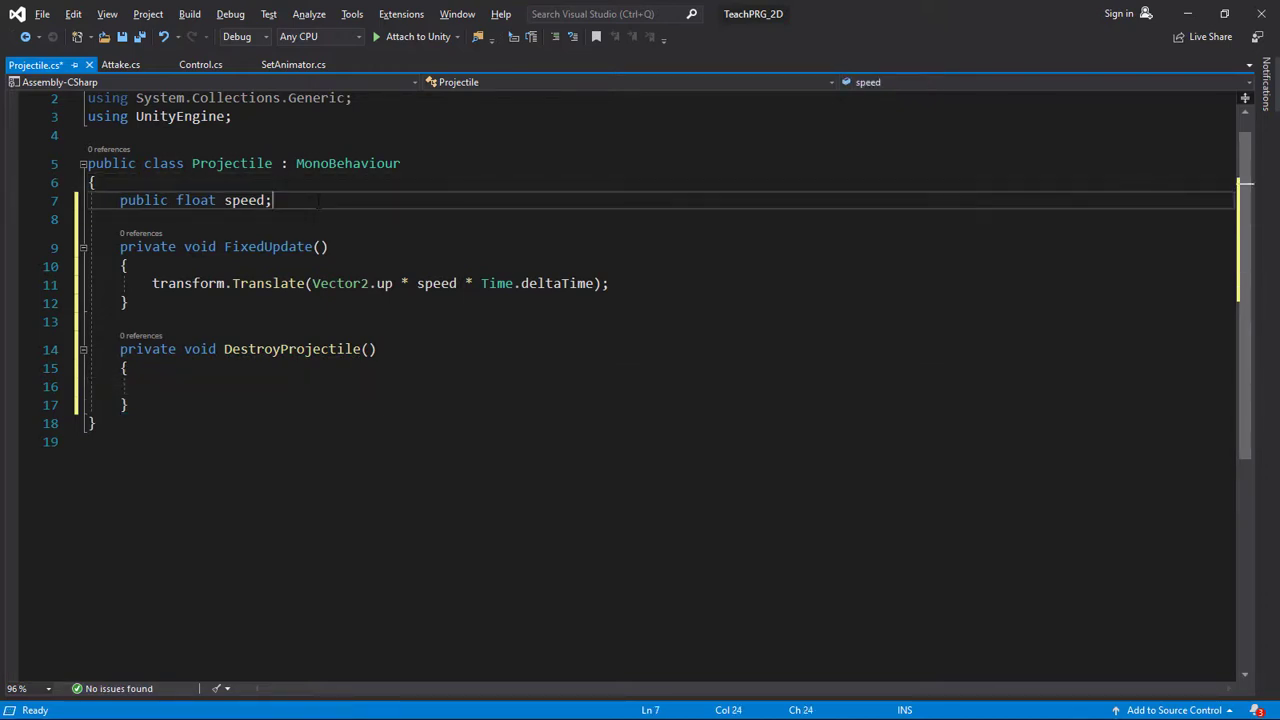
{"action": "key", "text": "Return"}
{"action": "key", "text": "Return"}
{"action": "type", "text": "public "}
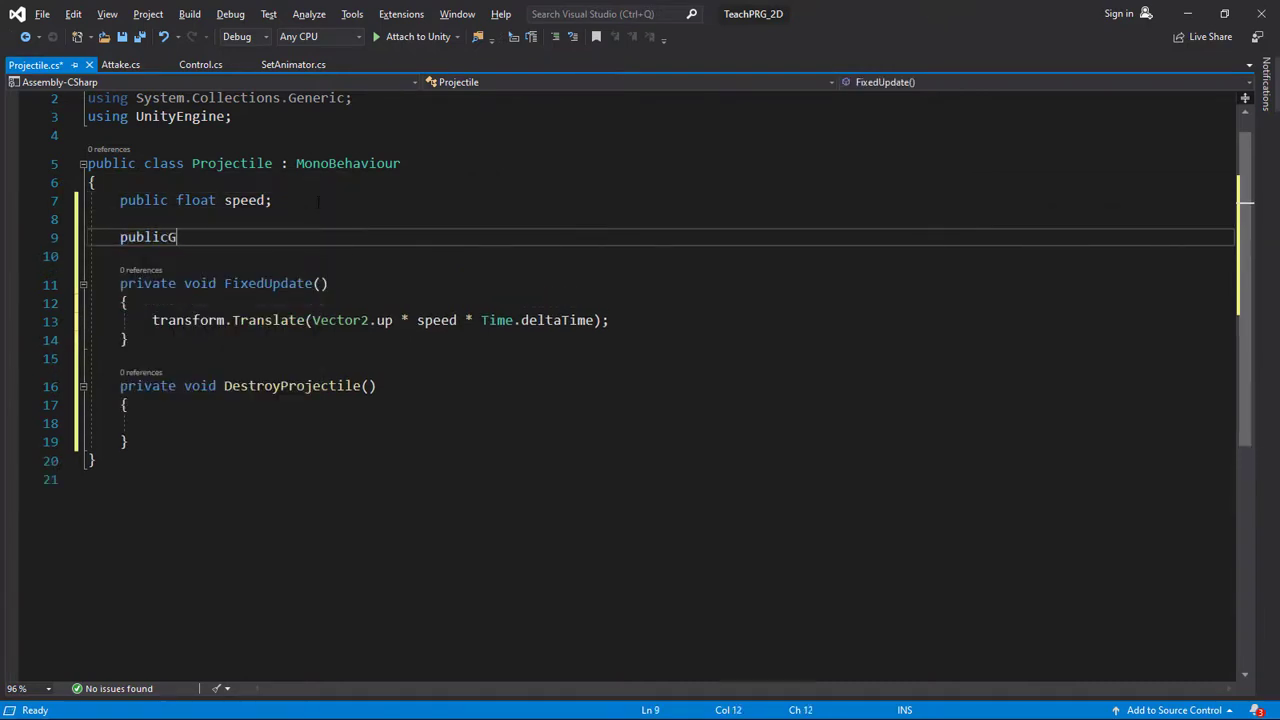
{"action": "type", "text": "Game"}
{"action": "key", "text": "Left"}
{"action": "key", "text": "Left"}
{"action": "key", "text": "Left"}
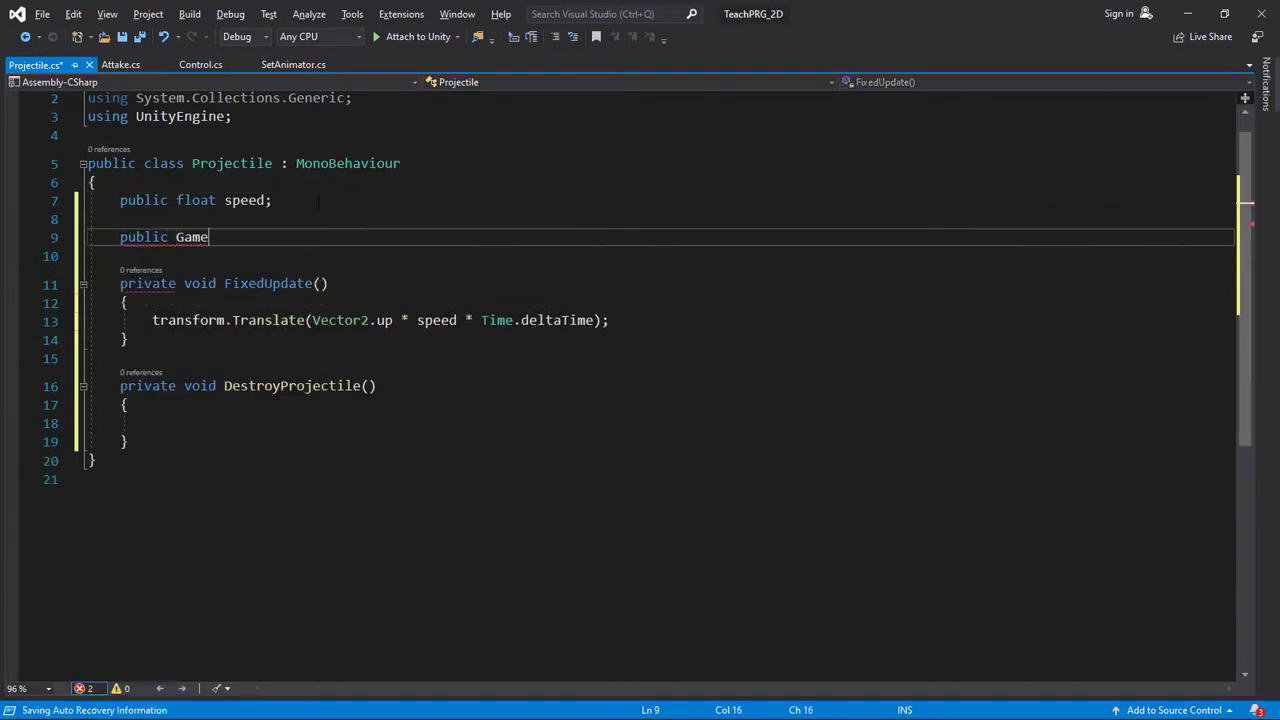
{"action": "type", "text": "Object"}
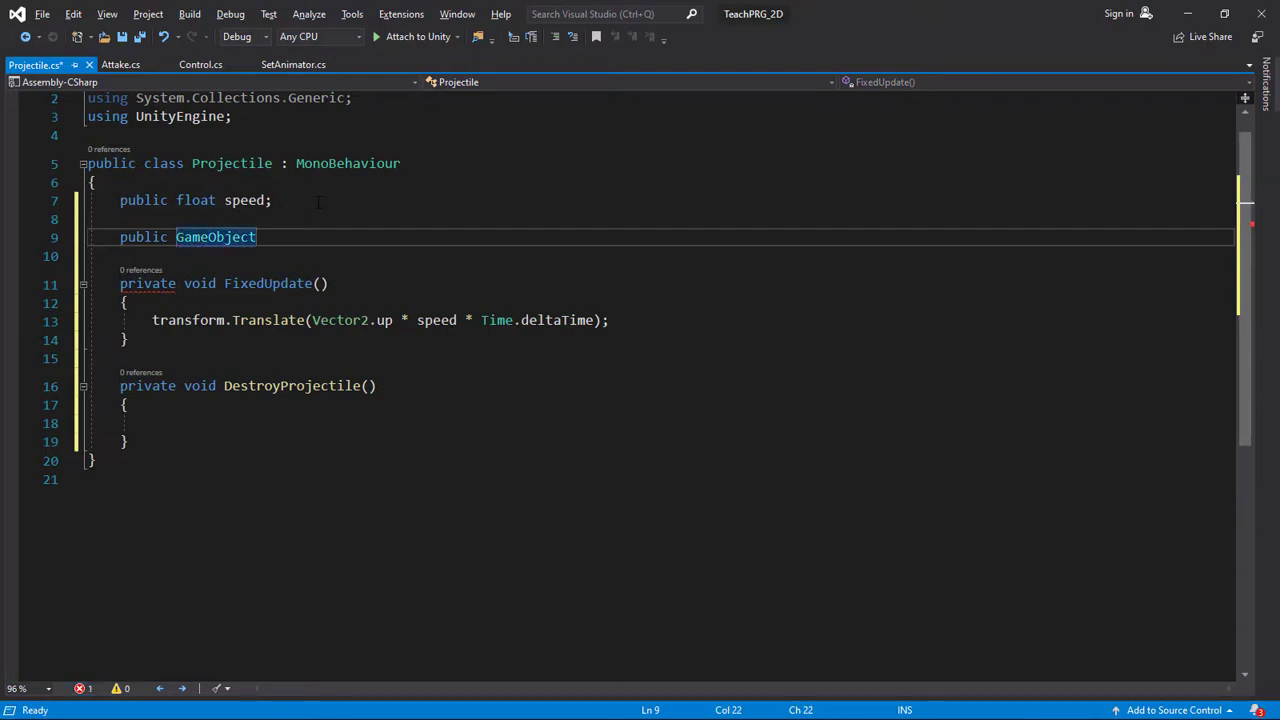
{"action": "type", "text": "destro"}
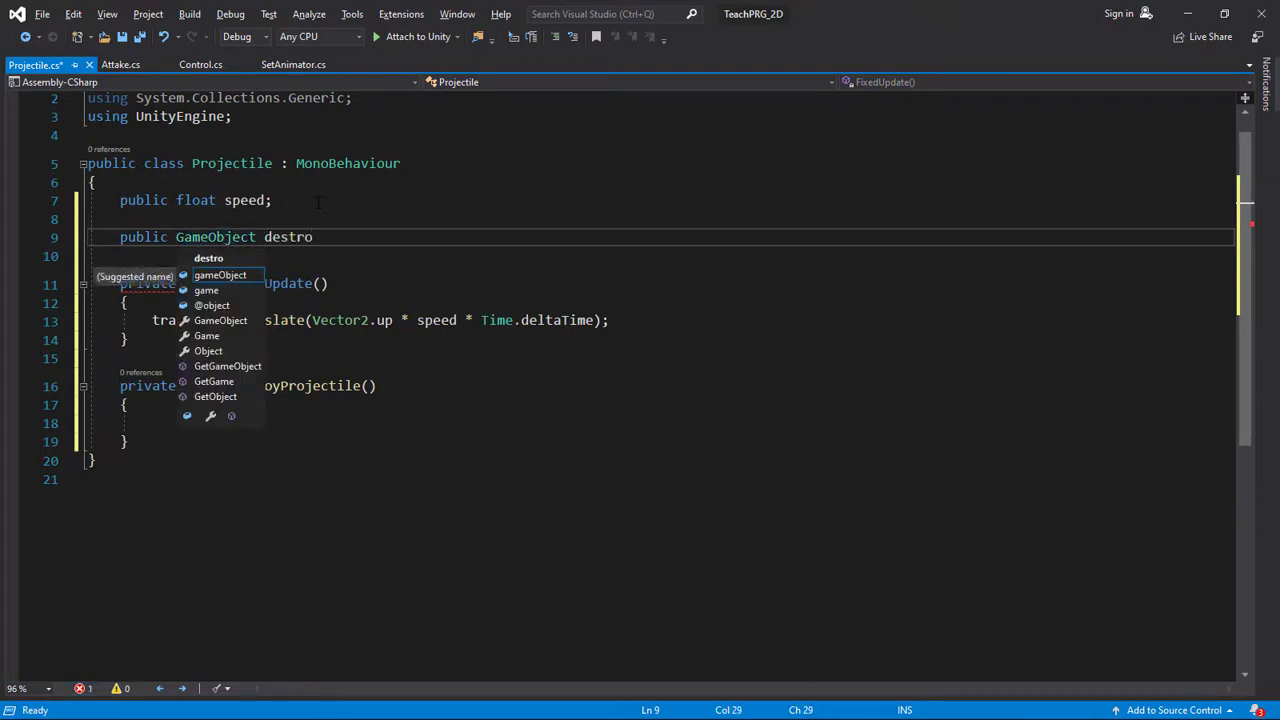
{"action": "type", "text": "yEffe"}
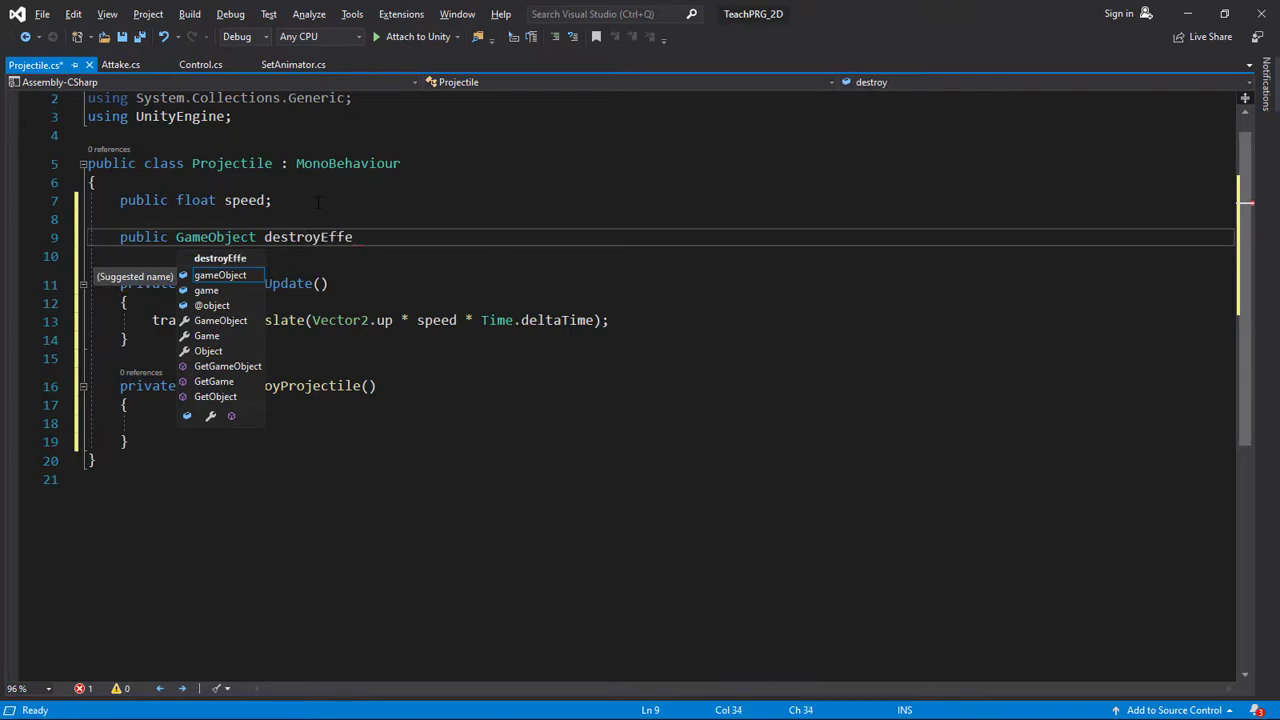
{"action": "type", "text": "ct;"}
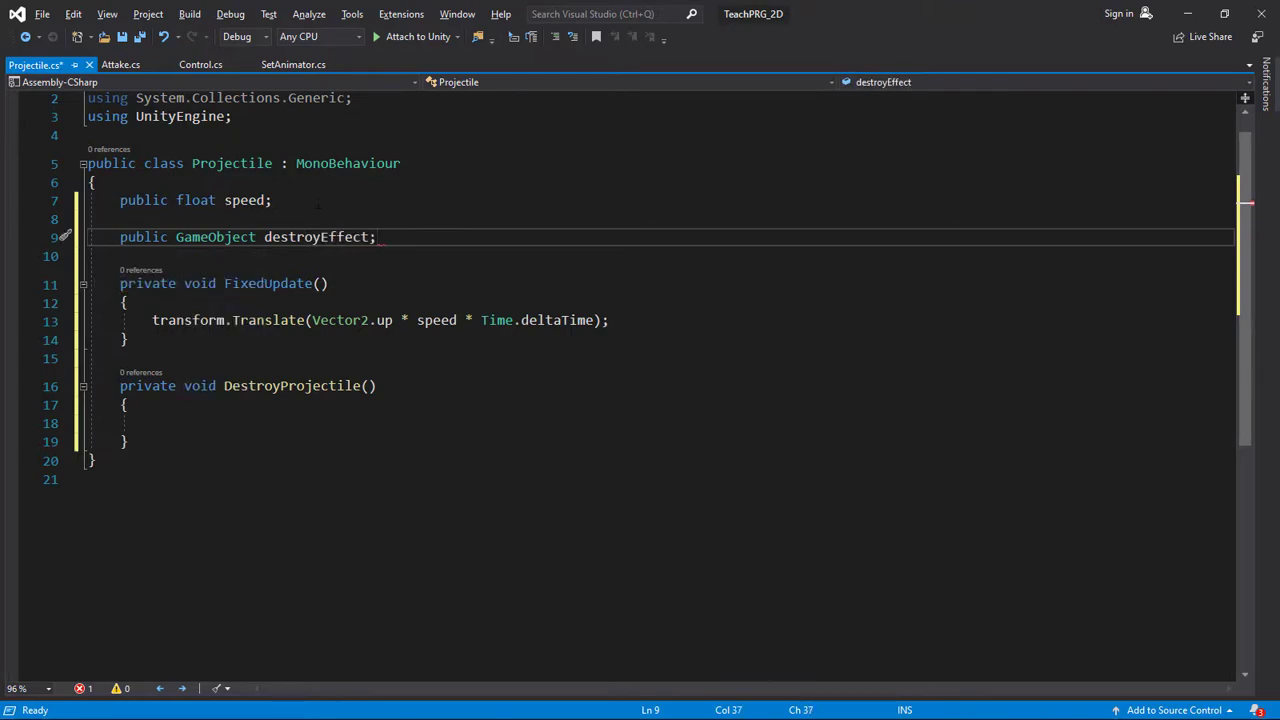
- Inside DestroyProjectile, write Instantiate(destroyEffect, transform.position, Quaternion.identity);
{"action": "left_click", "coordinate": [237, 423]}
{"action": "type", "text": "Ins"}
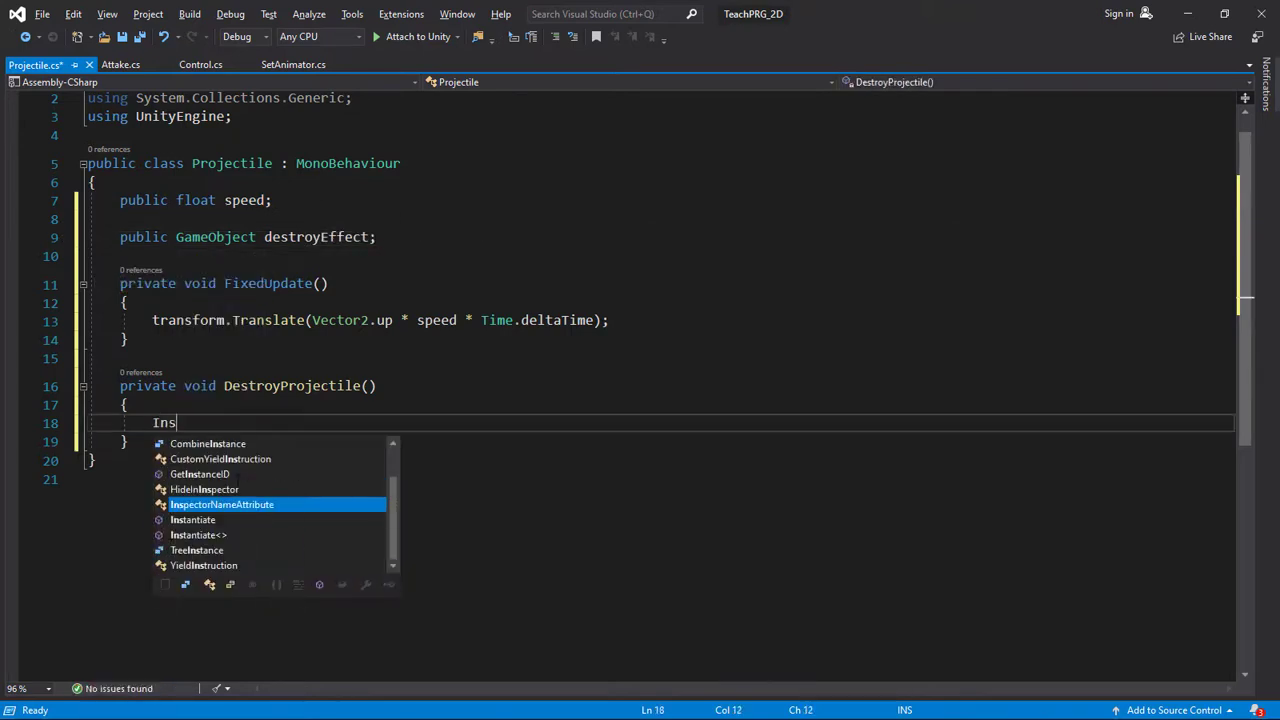
{"action": "key", "text": "Tab"}
{"action": "key", "text": "BackSpace"}
{"action": "key", "text": "BackSpace"}
{"action": "key", "text": "BackSpace"}
{"action": "key", "text": "BackSpace"}
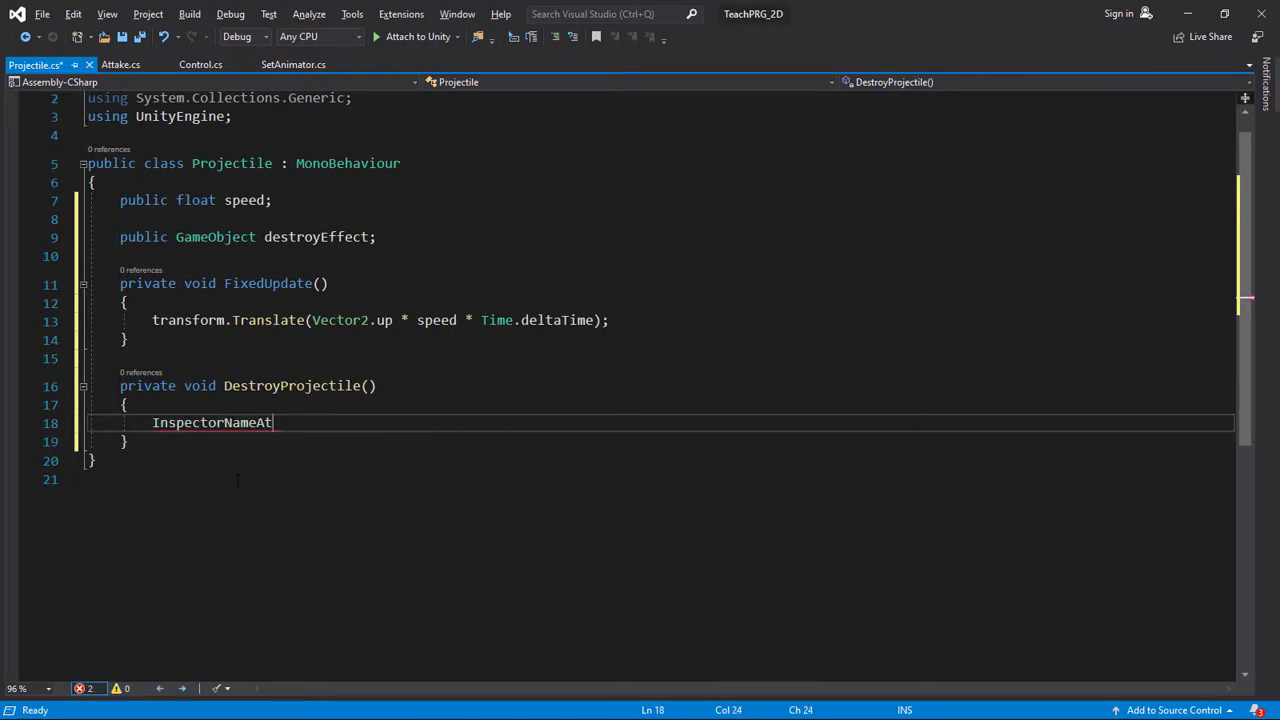
{"action": "key", "text": "BackSpace"}
{"action": "key", "text": "BackSpace"}
{"action": "key", "text": "BackSpace"}
{"action": "key", "text": "BackSpace"}
{"action": "key", "text": "BackSpace"}
{"action": "type", "text": "Ins"}
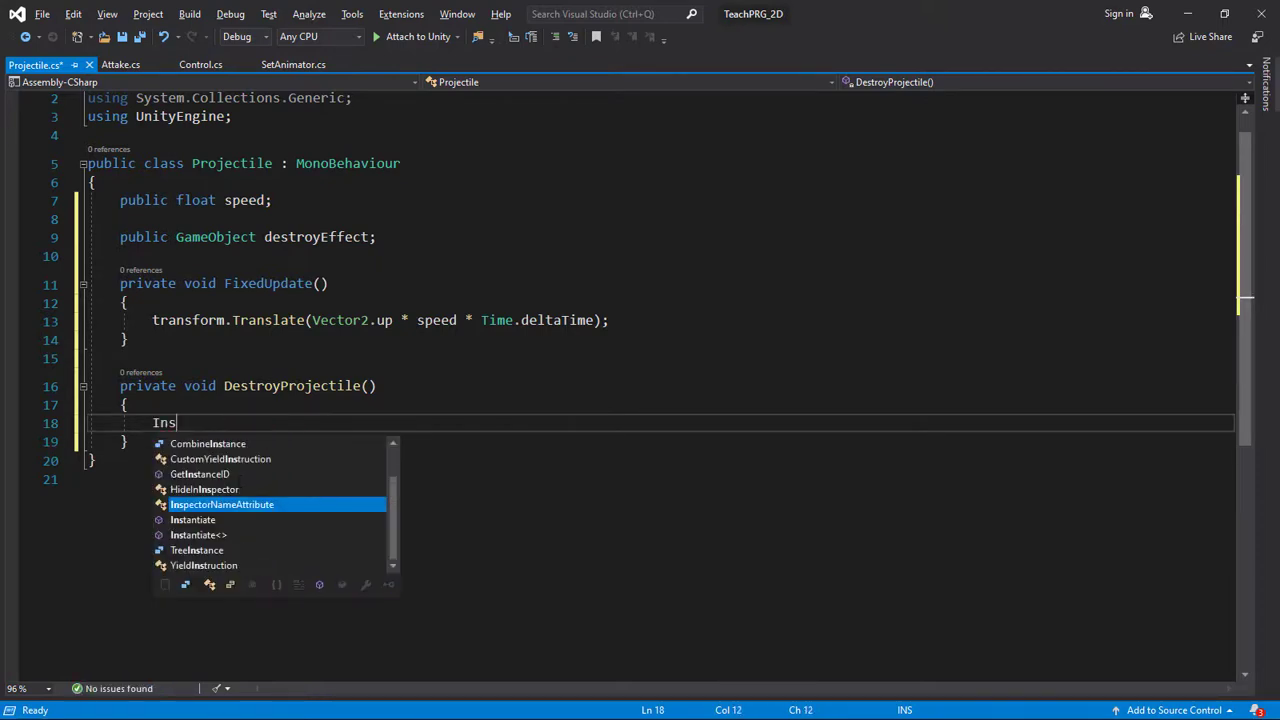
{"action": "key", "text": "Tab"}
{"action": "type", "text": "("}
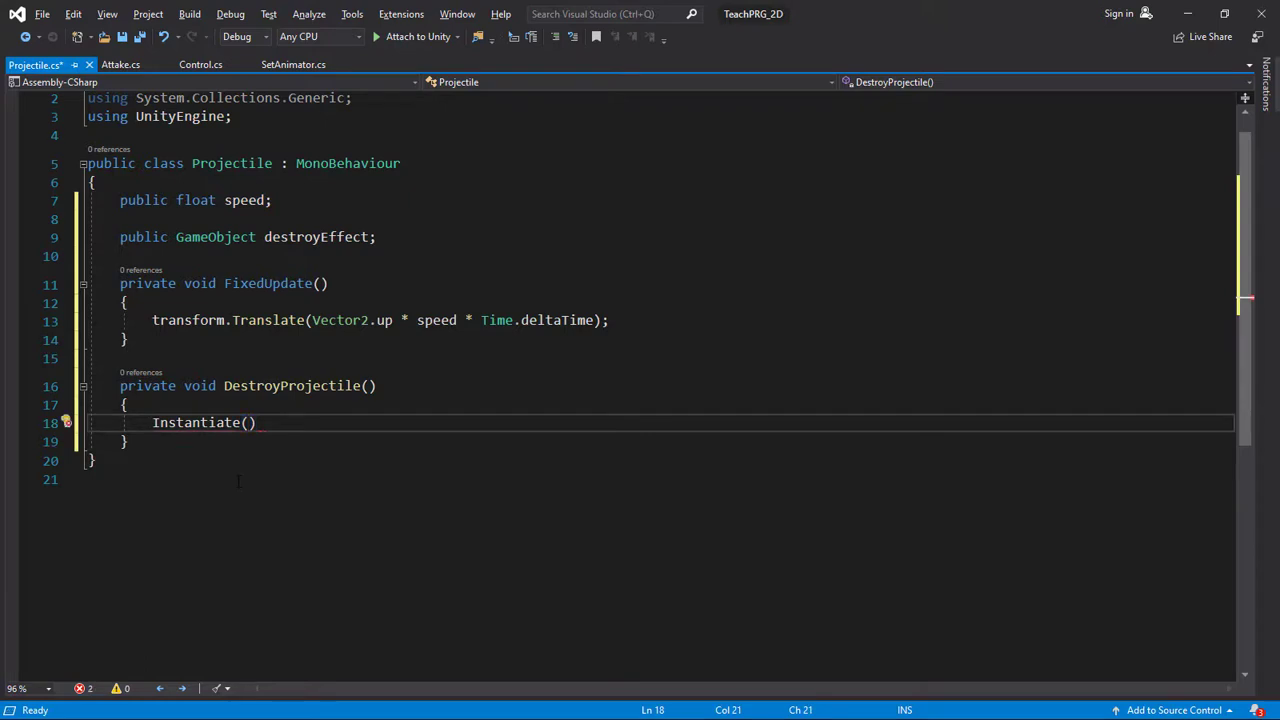
{"action": "type", "text": "des"}
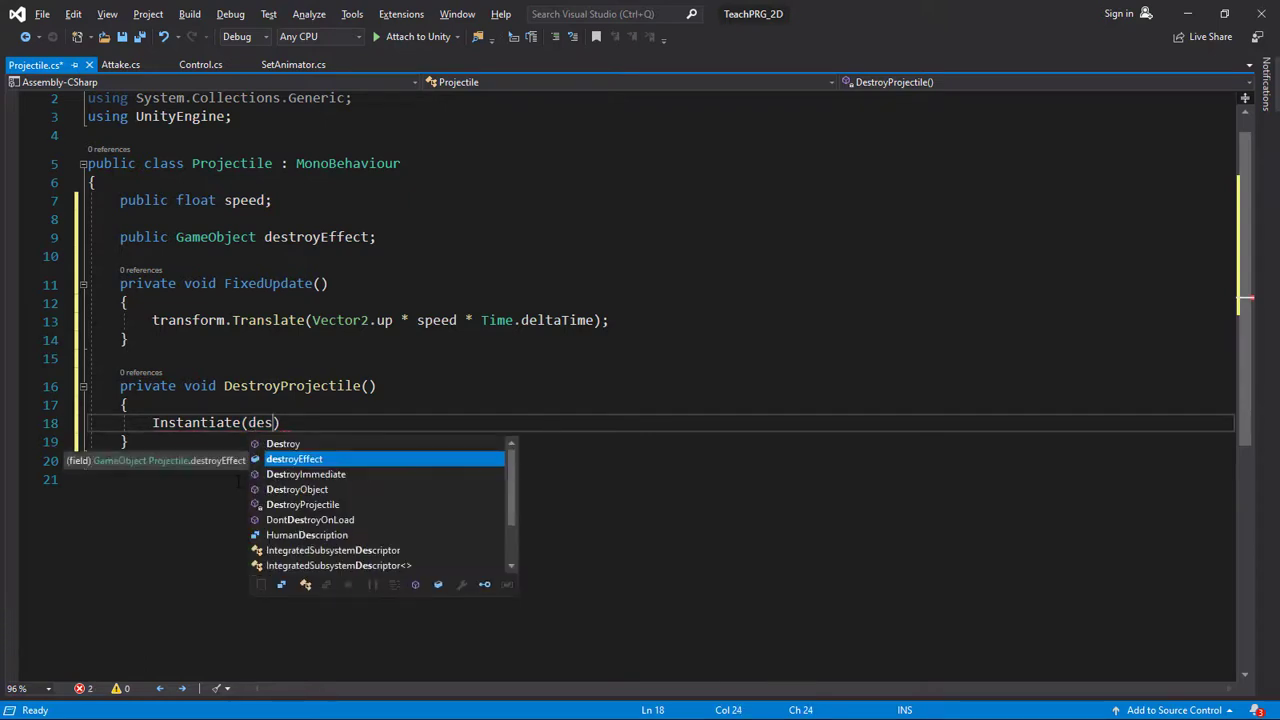
{"action": "key", "text": "Tab"}
{"action": "type", "text": ", "}
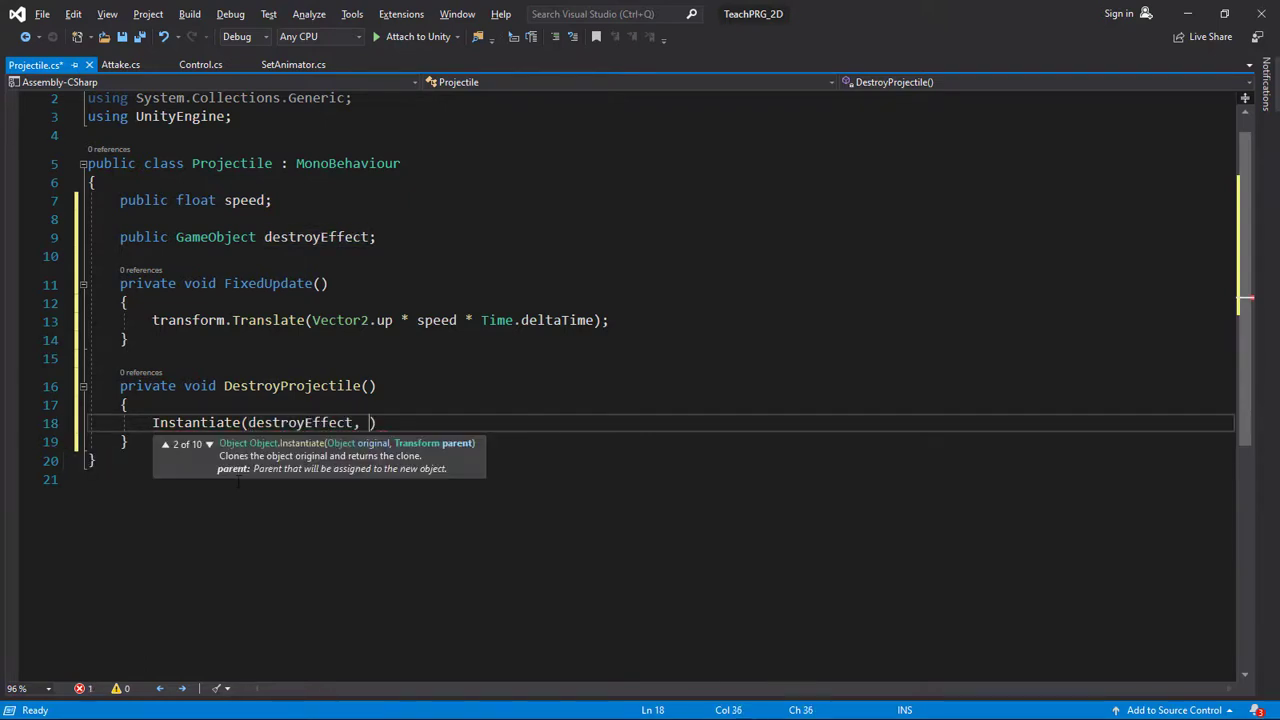
{"action": "type", "text": "tr"}
{"action": "key", "text": "Tab"}
{"action": "type", "text": ".po"}
{"action": "key", "text": "Tab"}
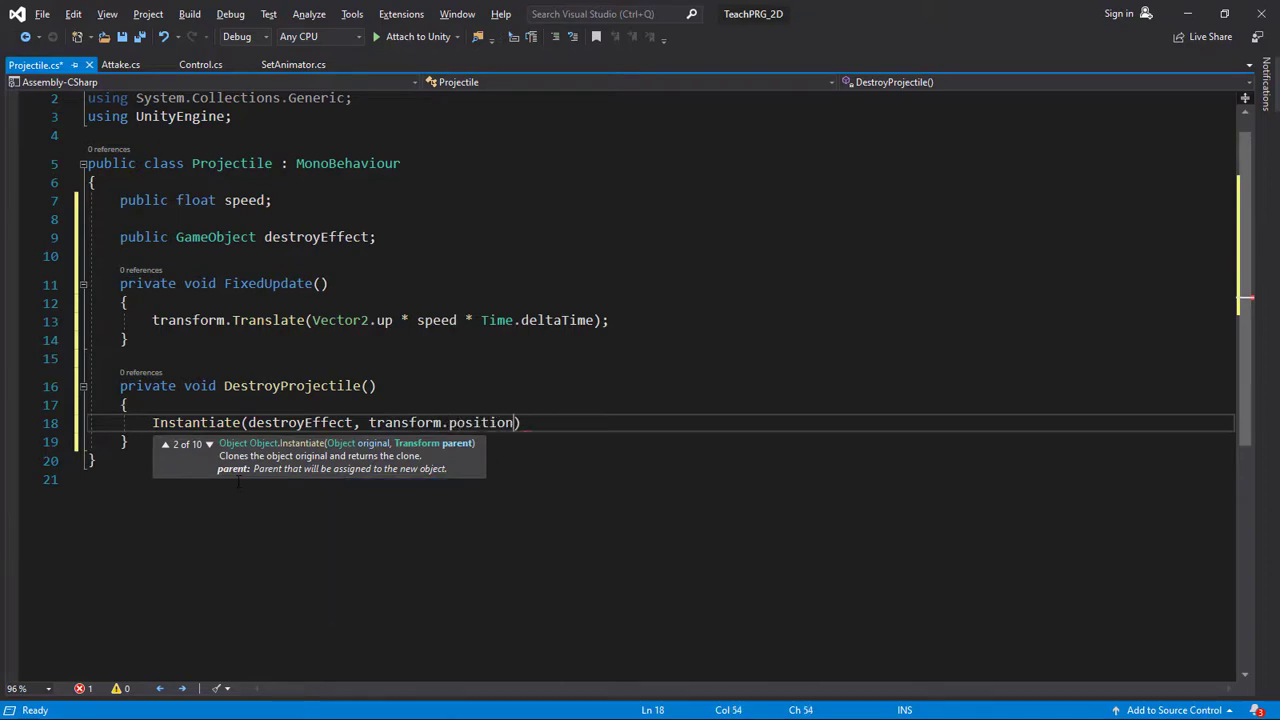
{"action": "type", "text": ", "}
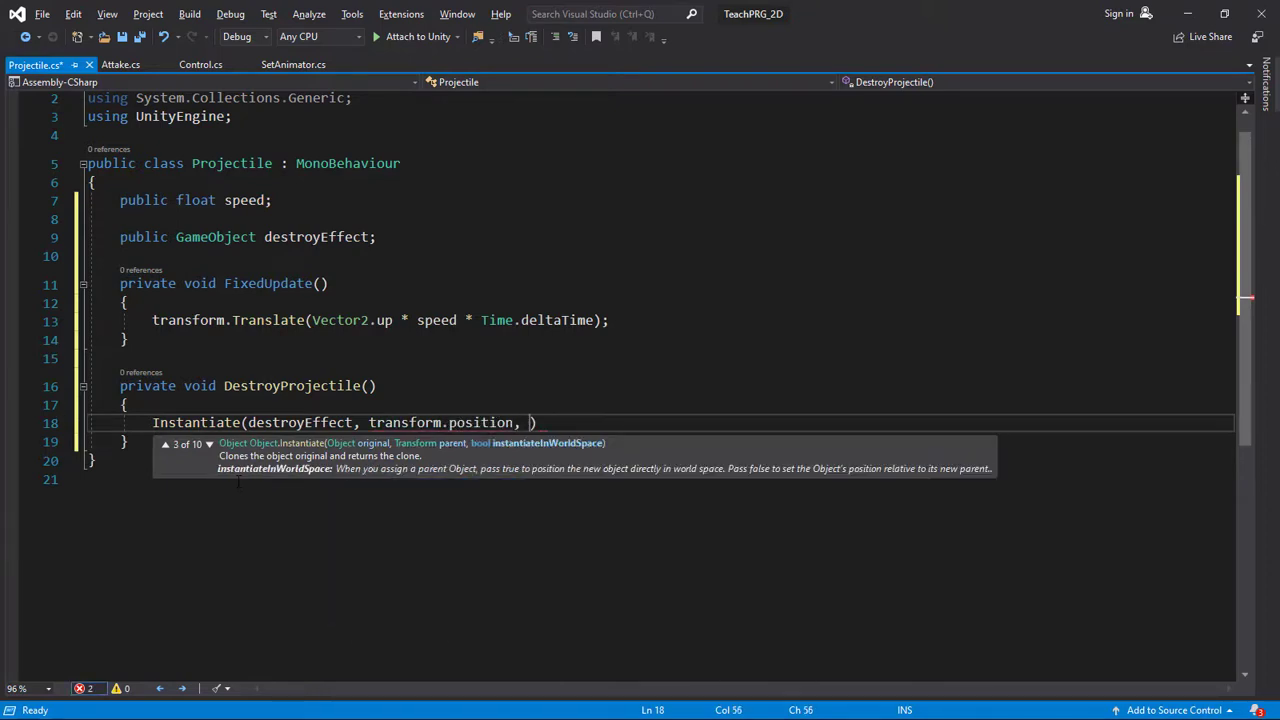
{"action": "type", "text": "Qu"}
{"action": "key", "text": "Tab"}
{"action": "type", "text": ".i"}
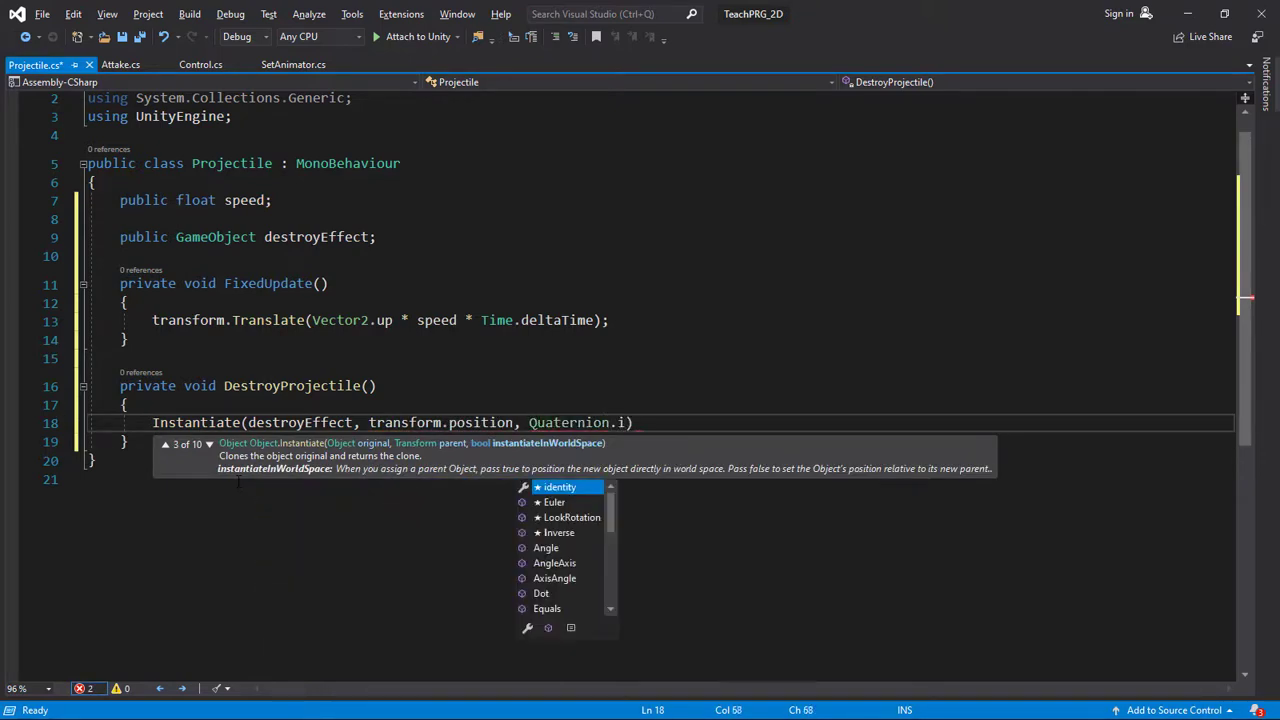
{"action": "key", "text": "Tab"}
{"action": "type", "text": ");"}
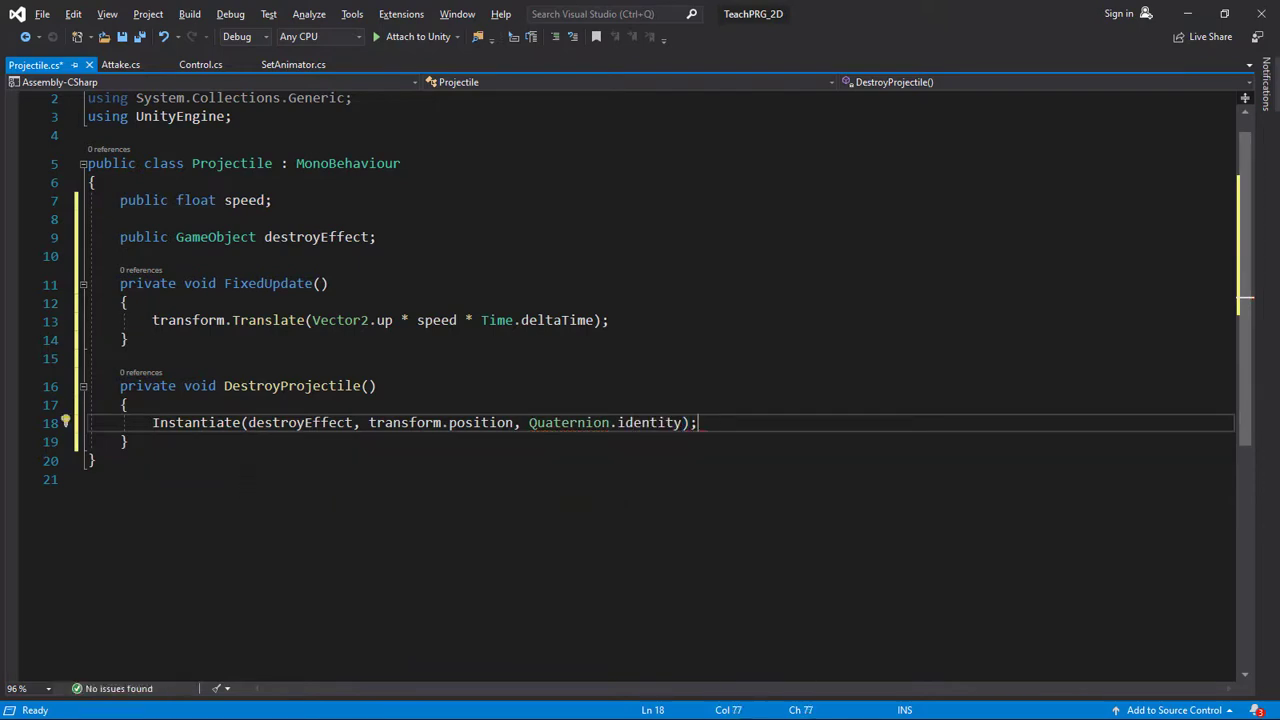
- Add Destroy(gameObject); after the Instantiate call and save the script
{"action": "key", "text": "Return"}
{"action": "type", "text": "Des"}
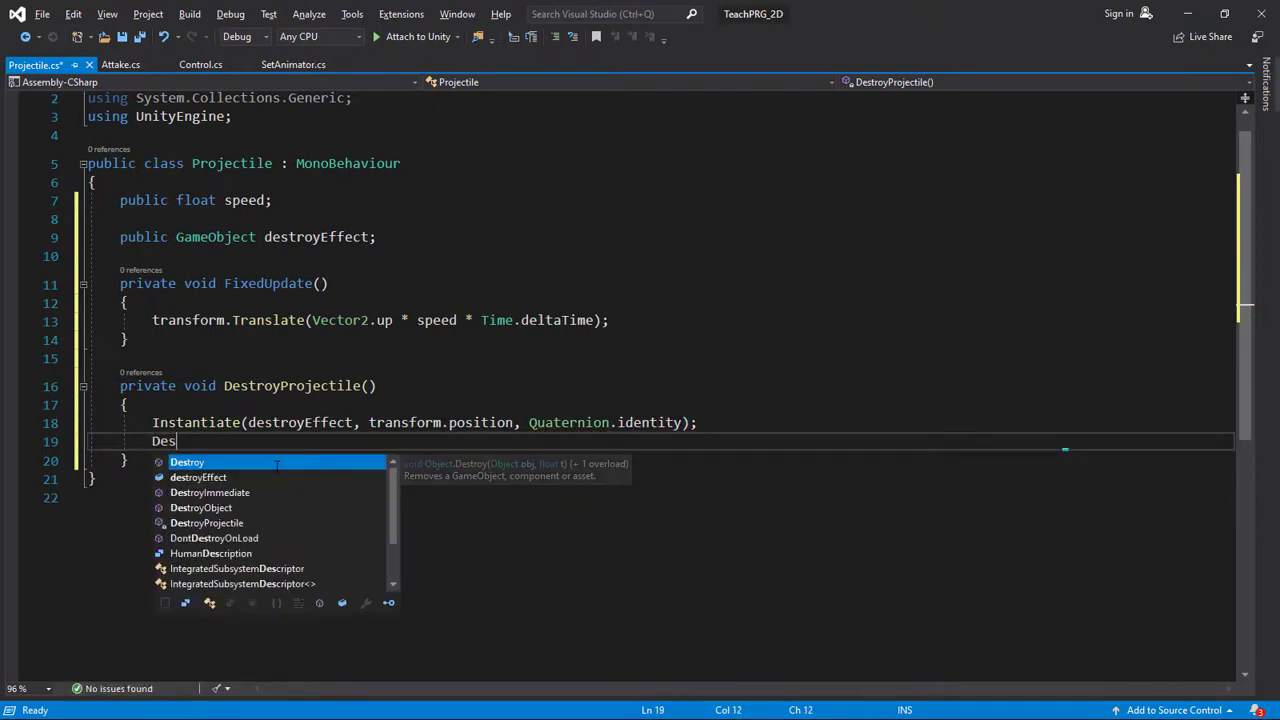
{"action": "key", "text": "Tab"}
{"action": "type", "text": "("}
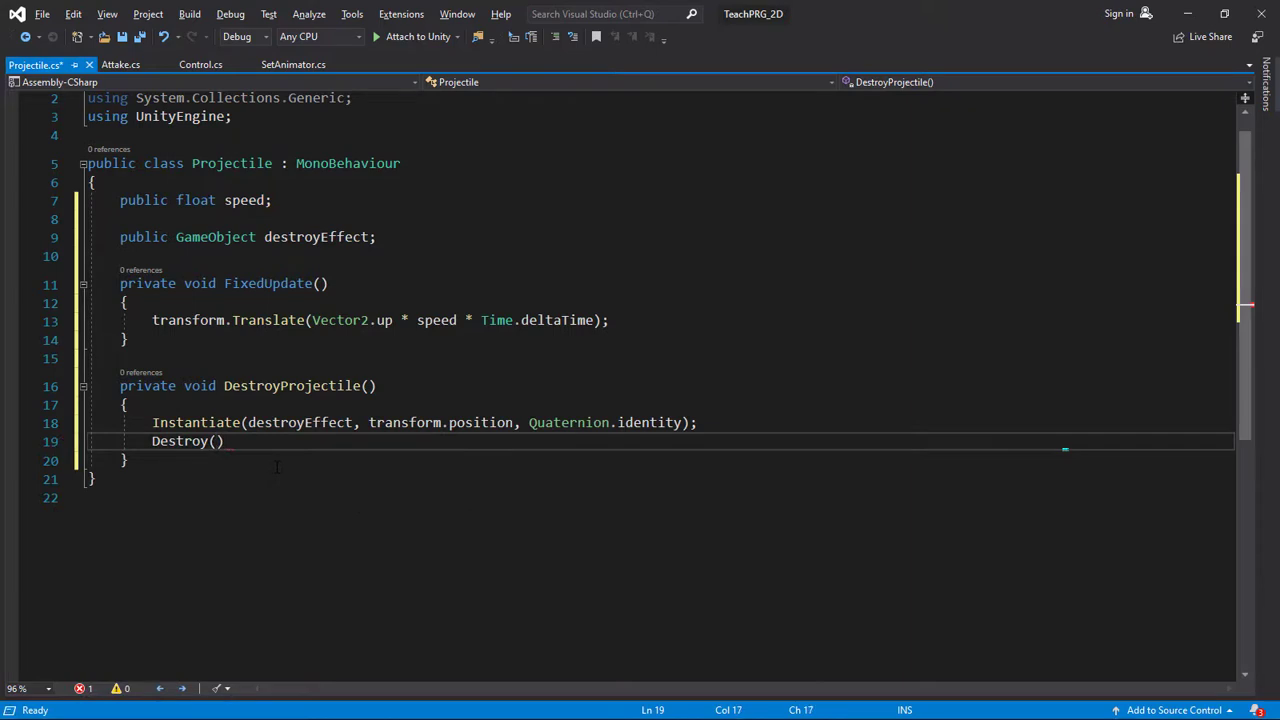
{"action": "type", "text": "game"}
{"action": "key", "text": "Tab"}
{"action": "type", "text": ";"}
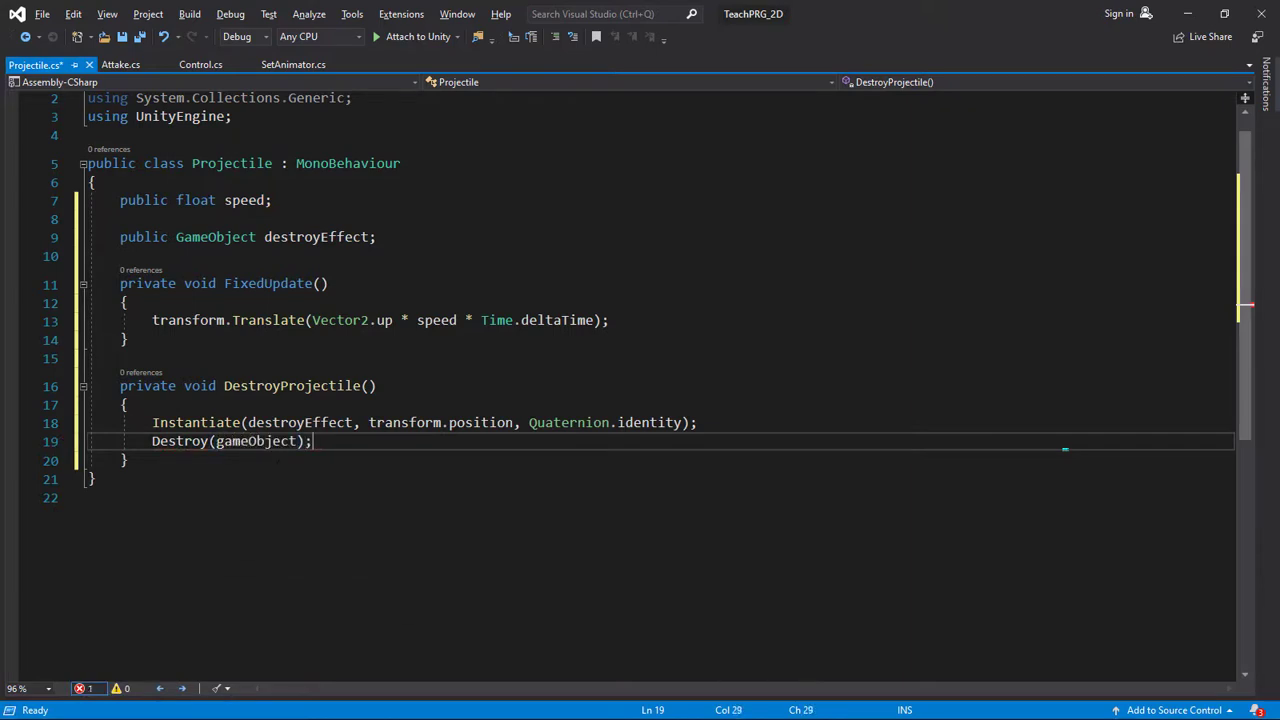
{"action": "key", "text": "ctrl+s"}
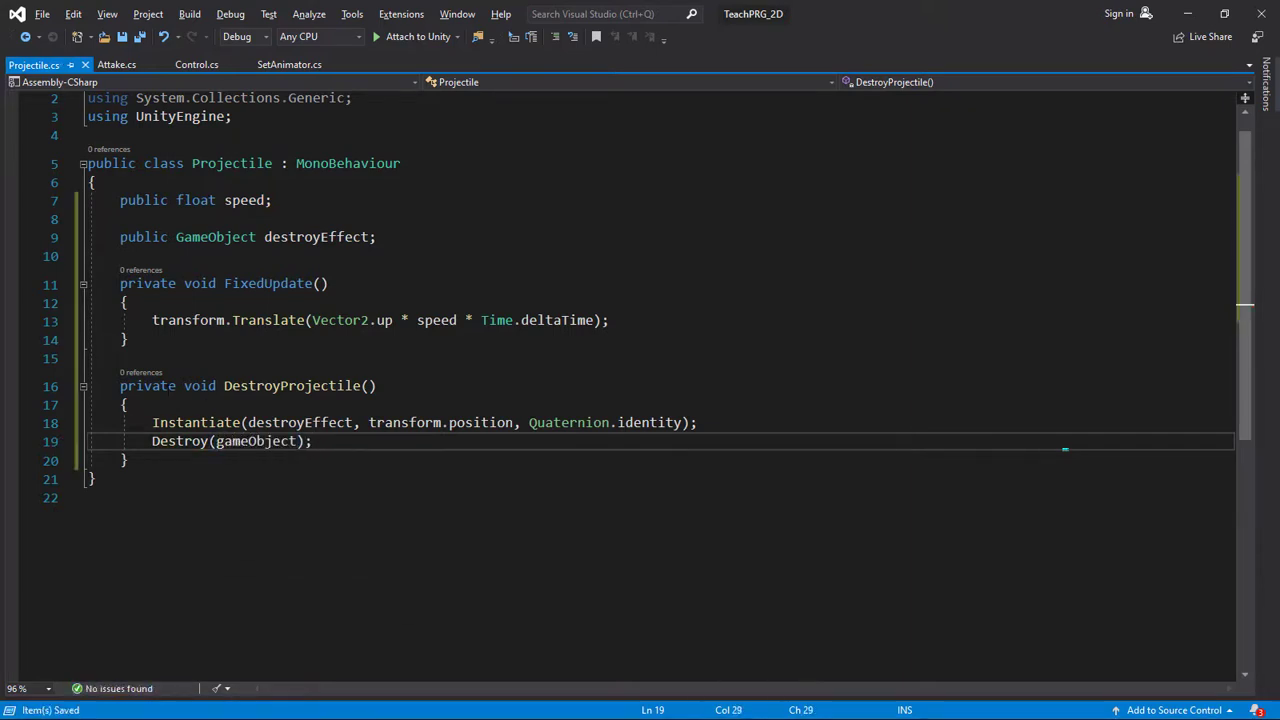
{"action": "left_click_drag", "start_coordinate": [168, 386], "coordinate": [378, 386]}
{"action": "left_click", "coordinate": [378, 386]}
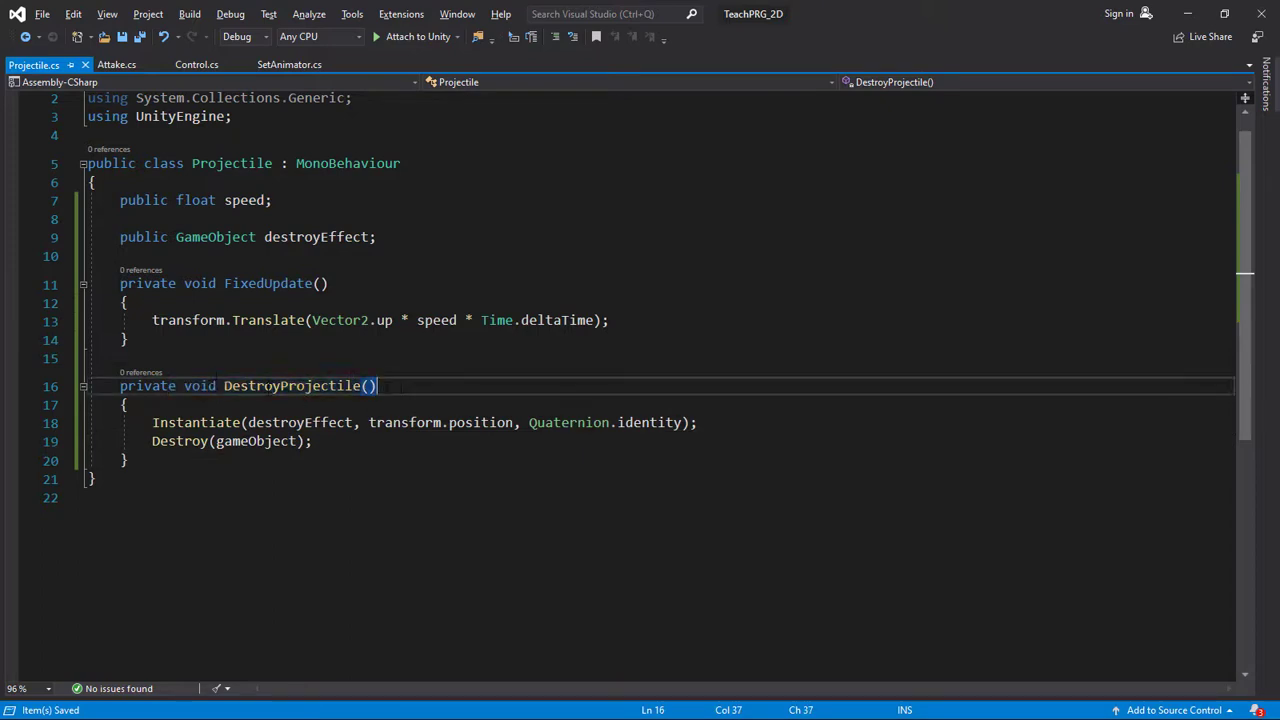
{"action": "left_click", "coordinate": [385, 237]}
- Add a Start method calling Invoke with the copied DestroyProjectile name
{"action": "key", "text": "Return"}
{"action": "key", "text": "Return"}
{"action": "type", "text": "Star"}
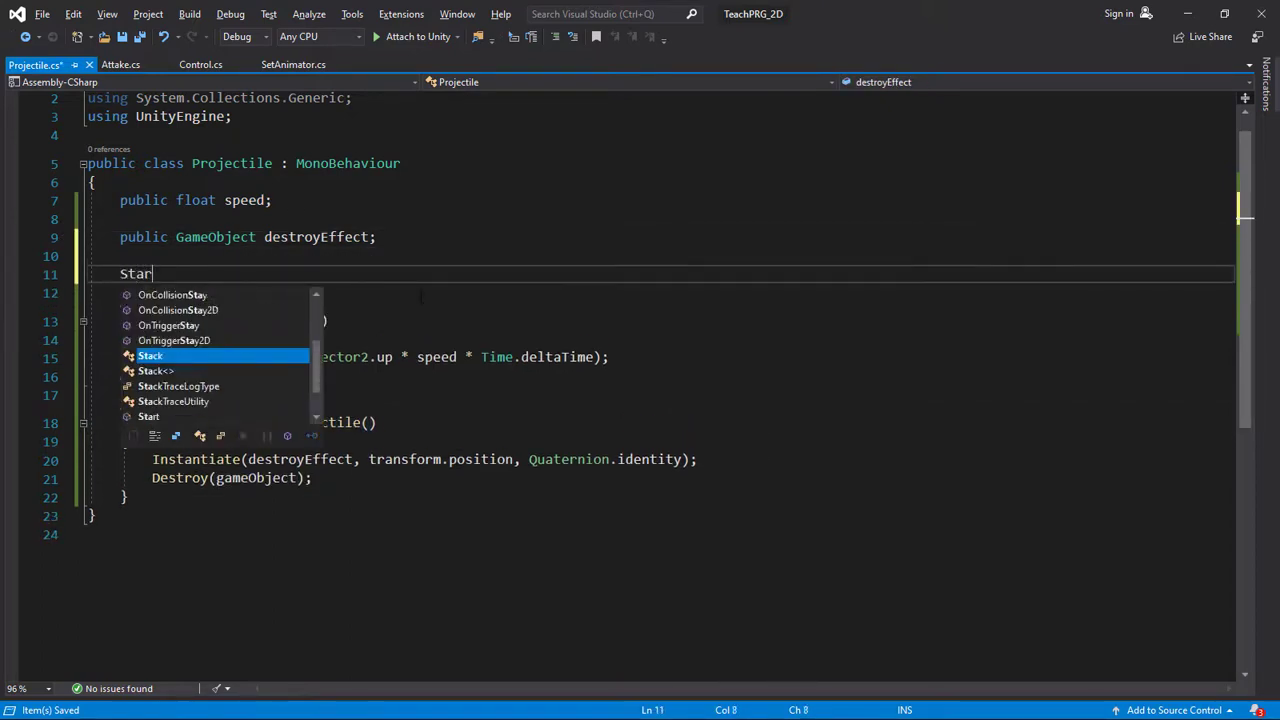
{"action": "key", "text": "Tab"}
{"action": "type", "text": "I"}
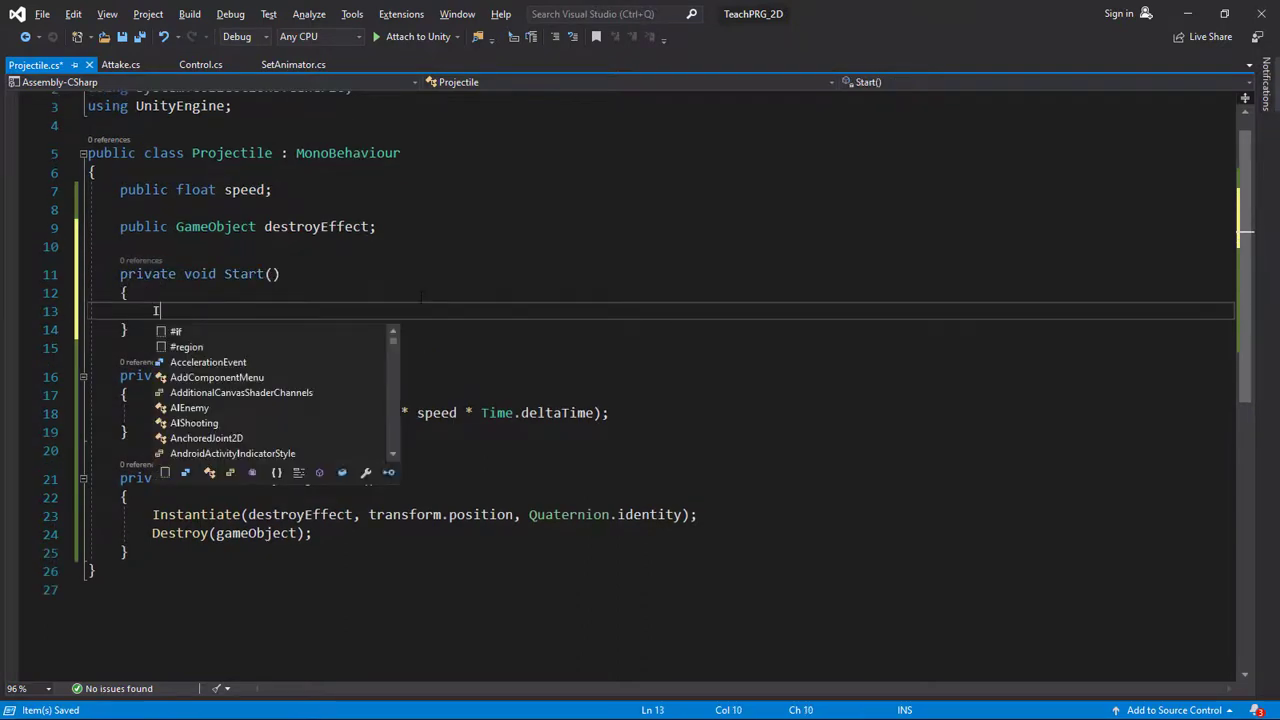
{"action": "type", "text": "nvoke("}
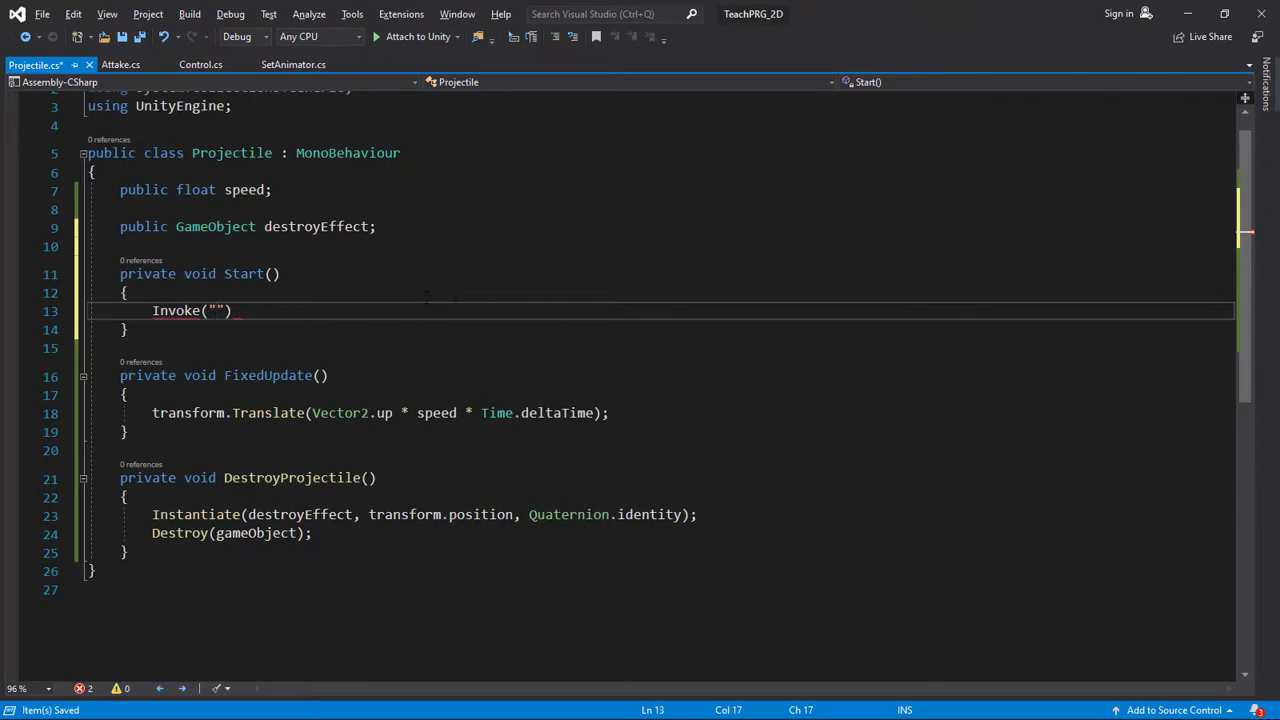
{"action": "double_click", "coordinate": [284, 478]}
{"action": "key", "text": "ctrl+c"}
{"action": "left_click", "coordinate": [217, 310]}
{"action": "key", "text": "ctrl+v"}
{"action": "type", "text": ","}
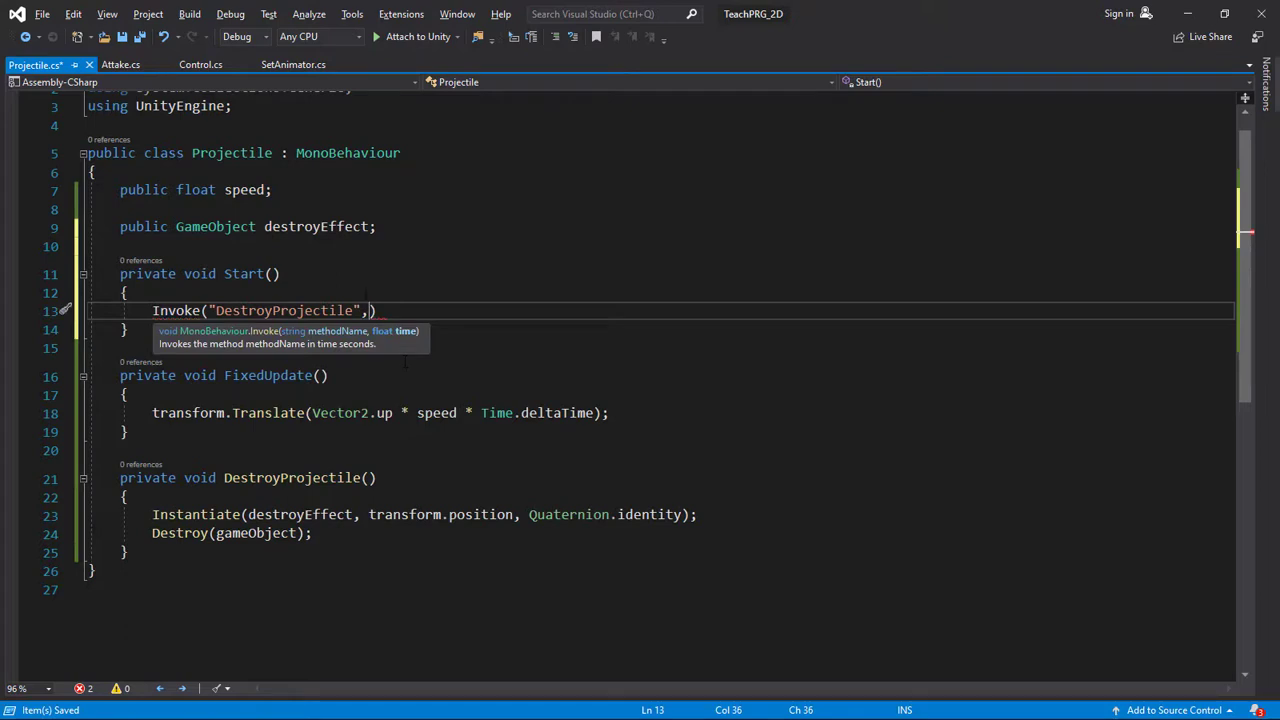
- Declare a public float lifeTime field below the speed field
{"action": "left_click", "coordinate": [281, 190]}
{"action": "key", "text": "Return"}
{"action": "type", "text": "pub"}
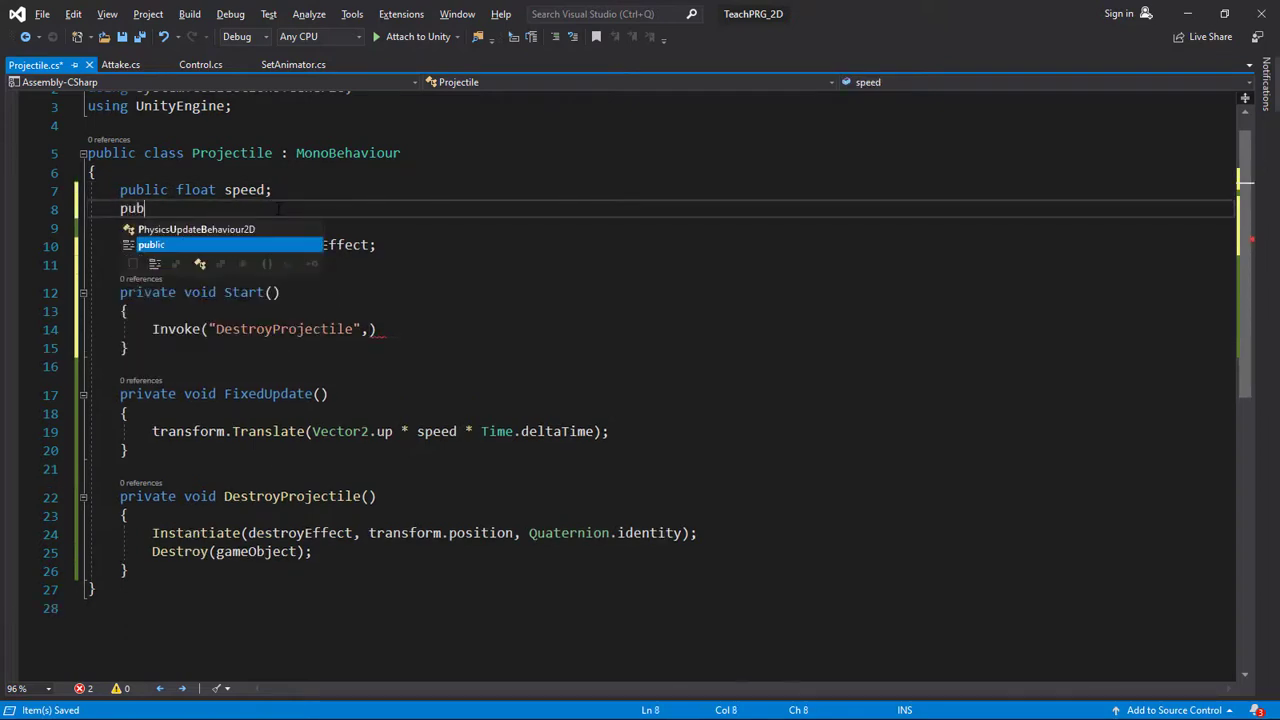
{"action": "type", "text": "lic fl"}
{"action": "key", "text": "Tab"}
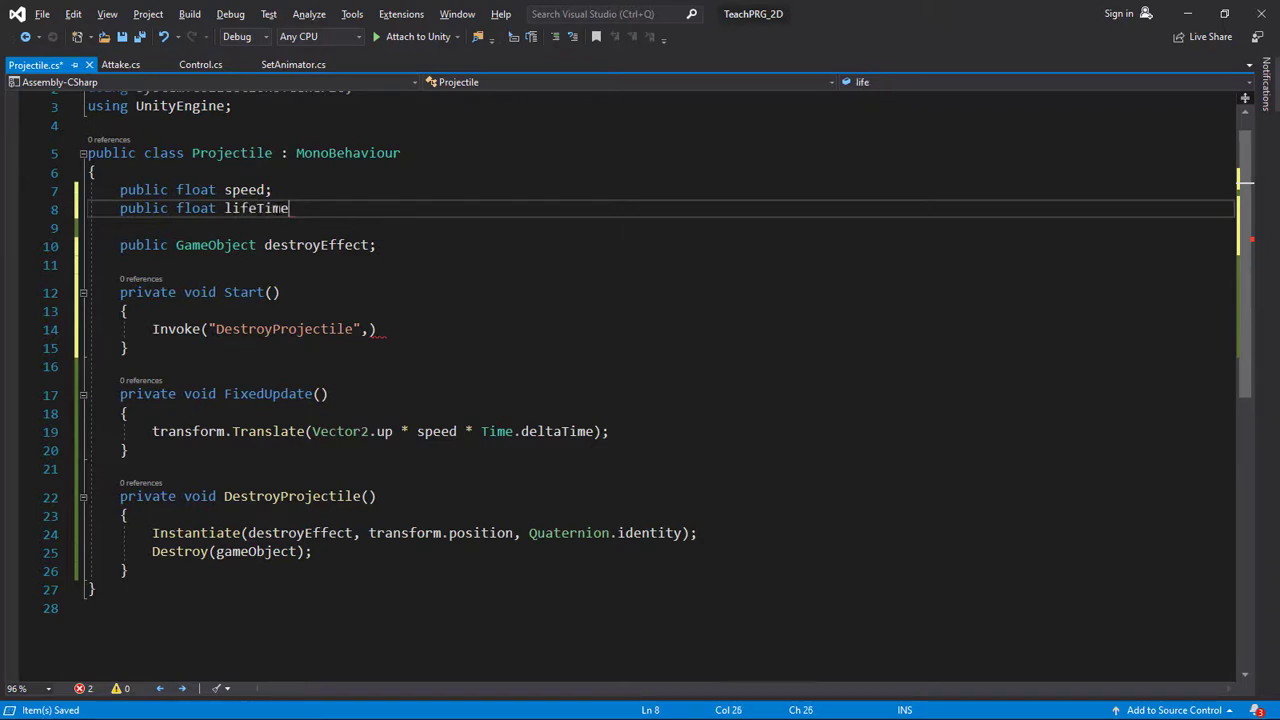
{"action": "type", "text": ";"}
- Pass lifeTime as the Invoke delay, then return to Unity
{"action": "left_click", "coordinate": [369, 329]}
{"action": "type", "text": "life"}
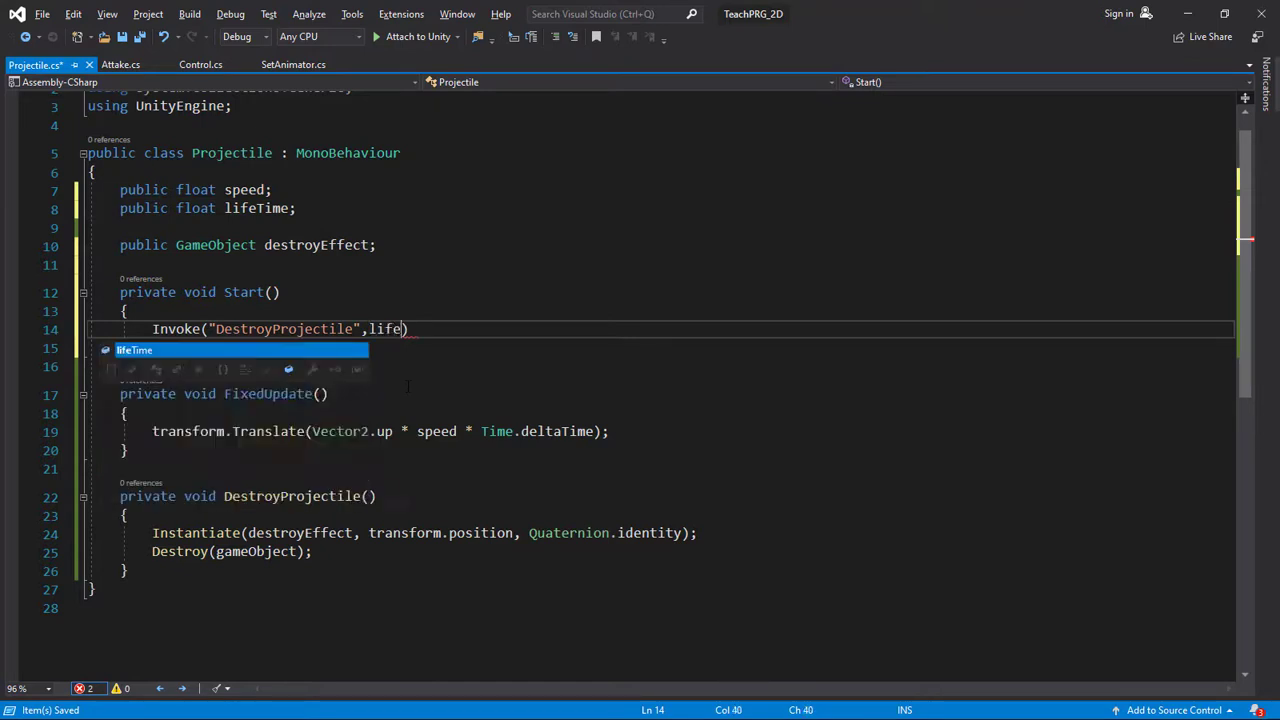
{"action": "key", "text": "Tab"}
{"action": "type", "text": ";"}
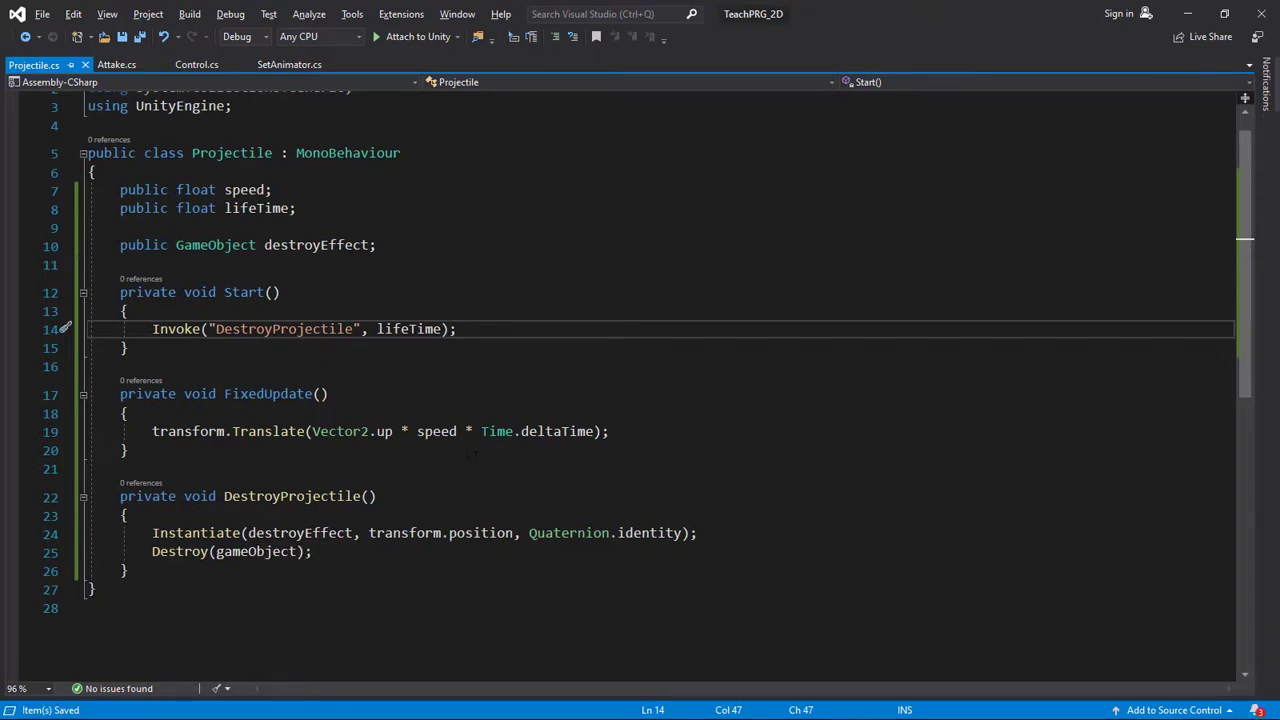
{"action": "key", "text": "alt+Tab"}
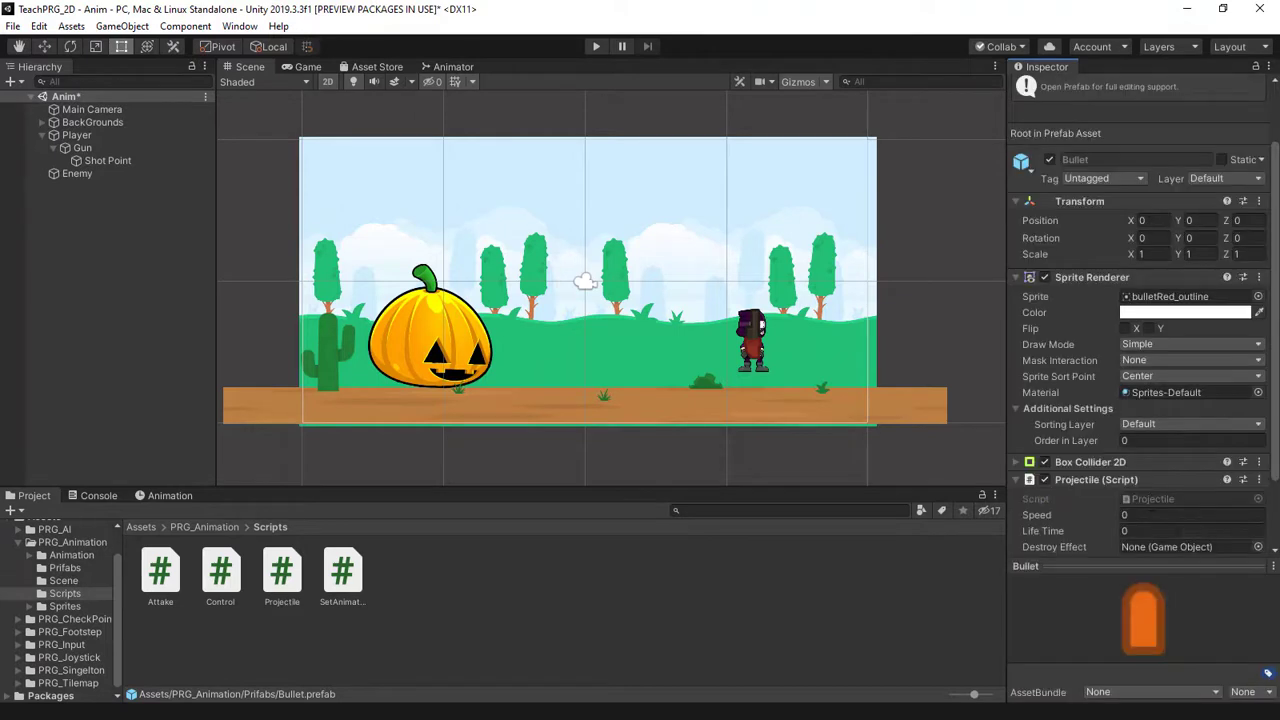
- Set the Bullet's Speed to 20 and Life Time to 0.75, then fire five test bullets
{"action": "left_click", "coordinate": [1158, 534]}
{"action": "type", "text": ".75"}
{"action": "left_click", "coordinate": [596, 46]}
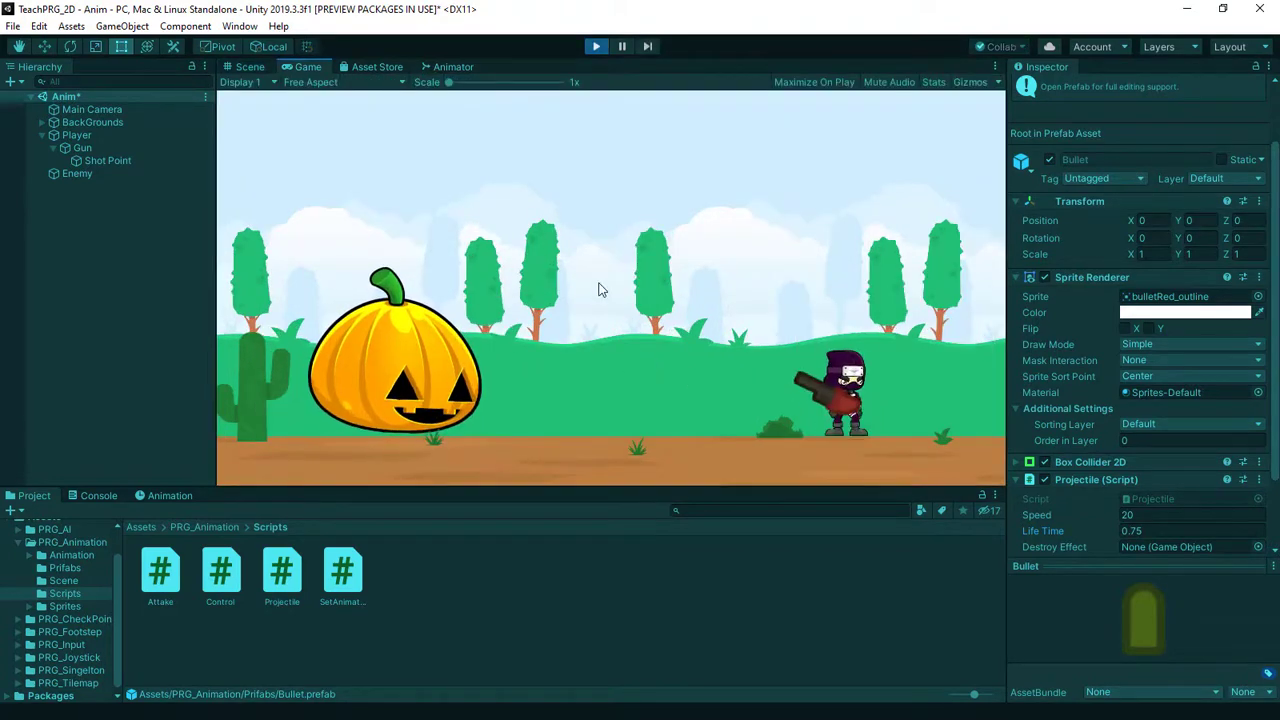
{"action": "left_click", "coordinate": [650, 155]}
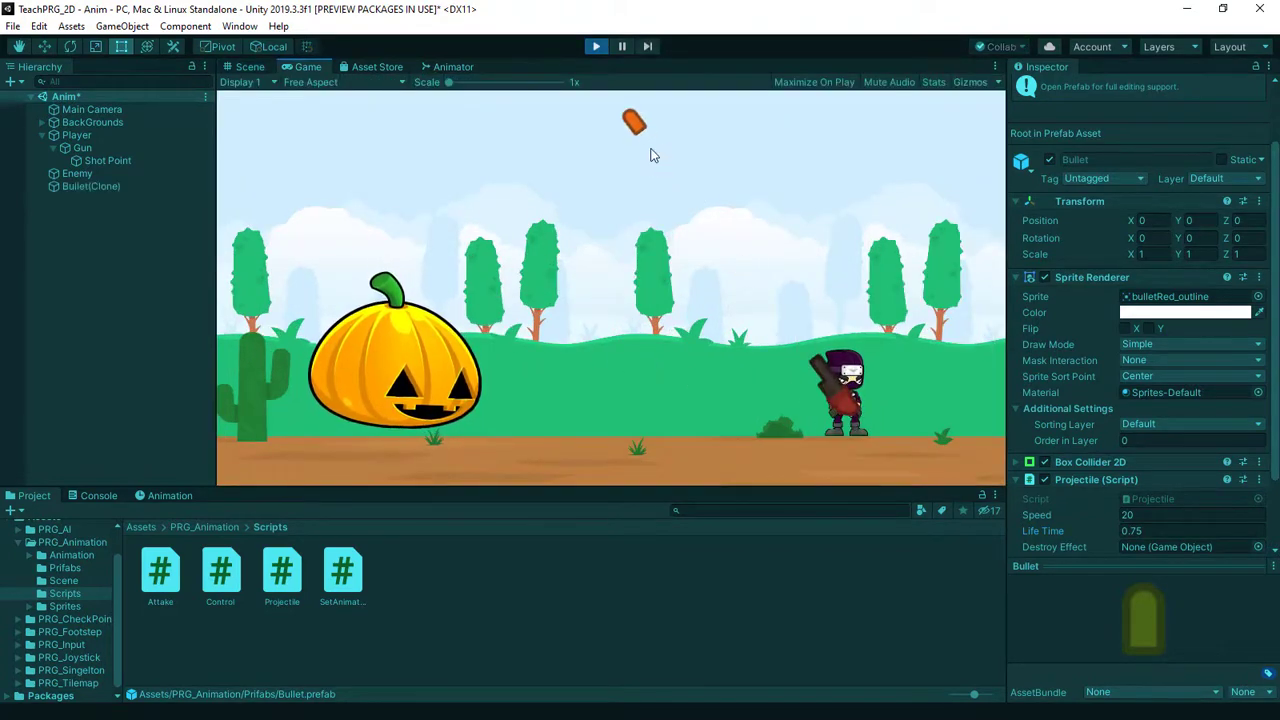
{"action": "left_click", "coordinate": [605, 190]}
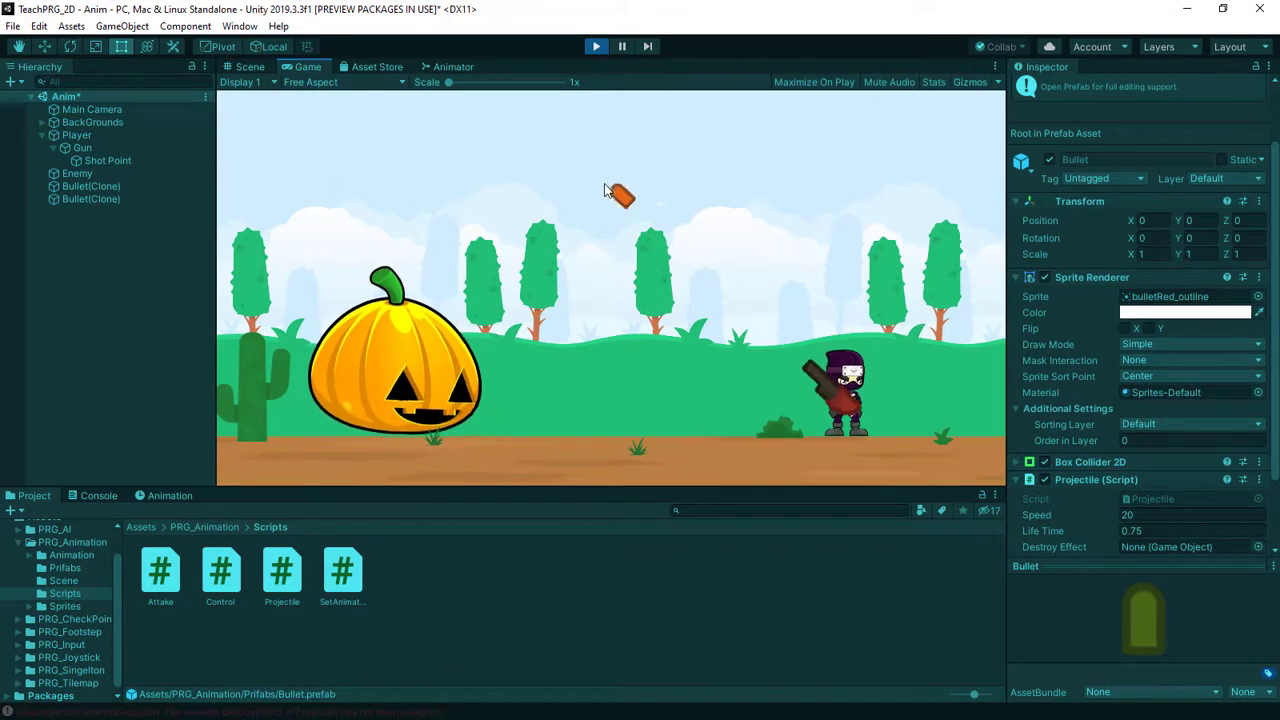
{"action": "left_click", "coordinate": [599, 232]}
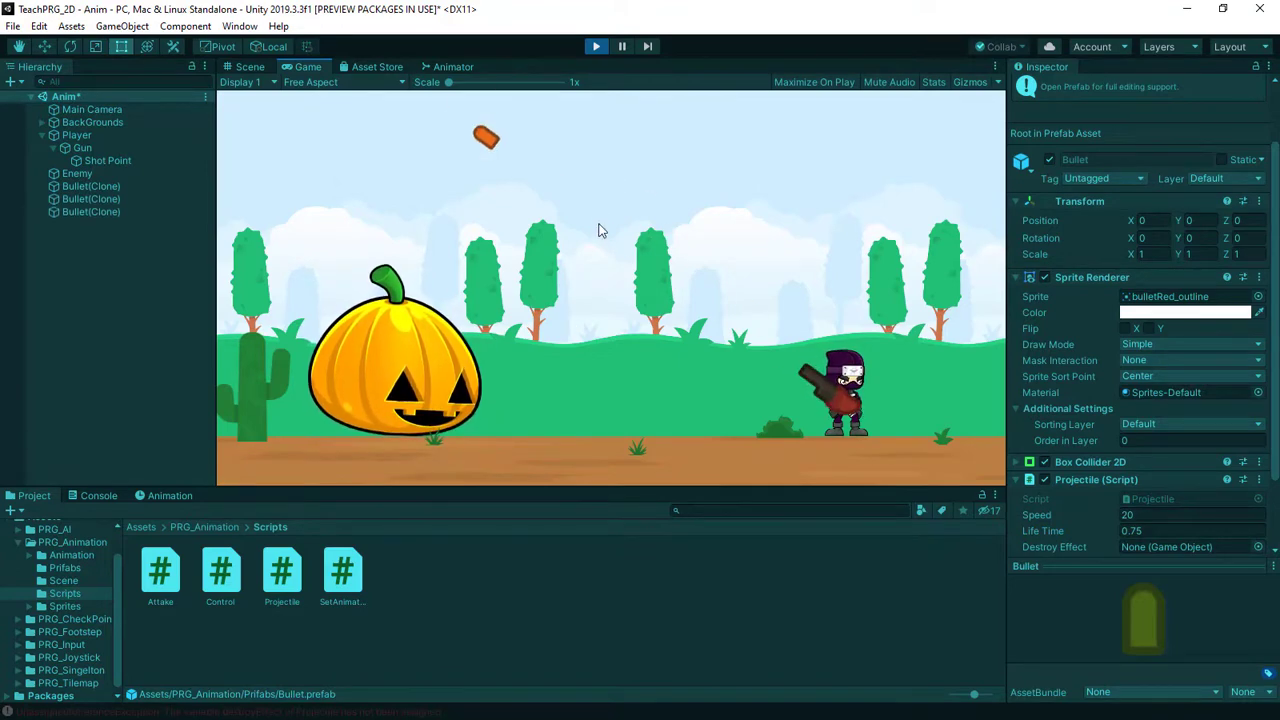
{"action": "left_click", "coordinate": [598, 255]}
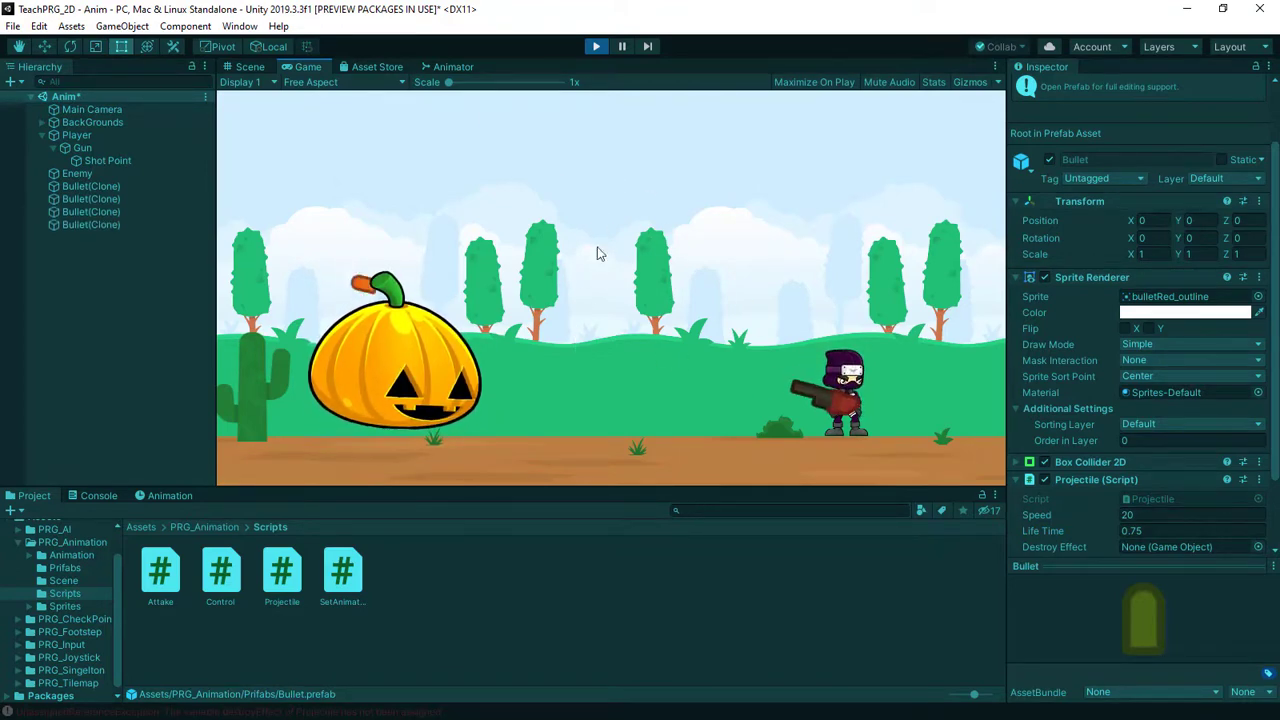
{"action": "left_click", "coordinate": [600, 279]}
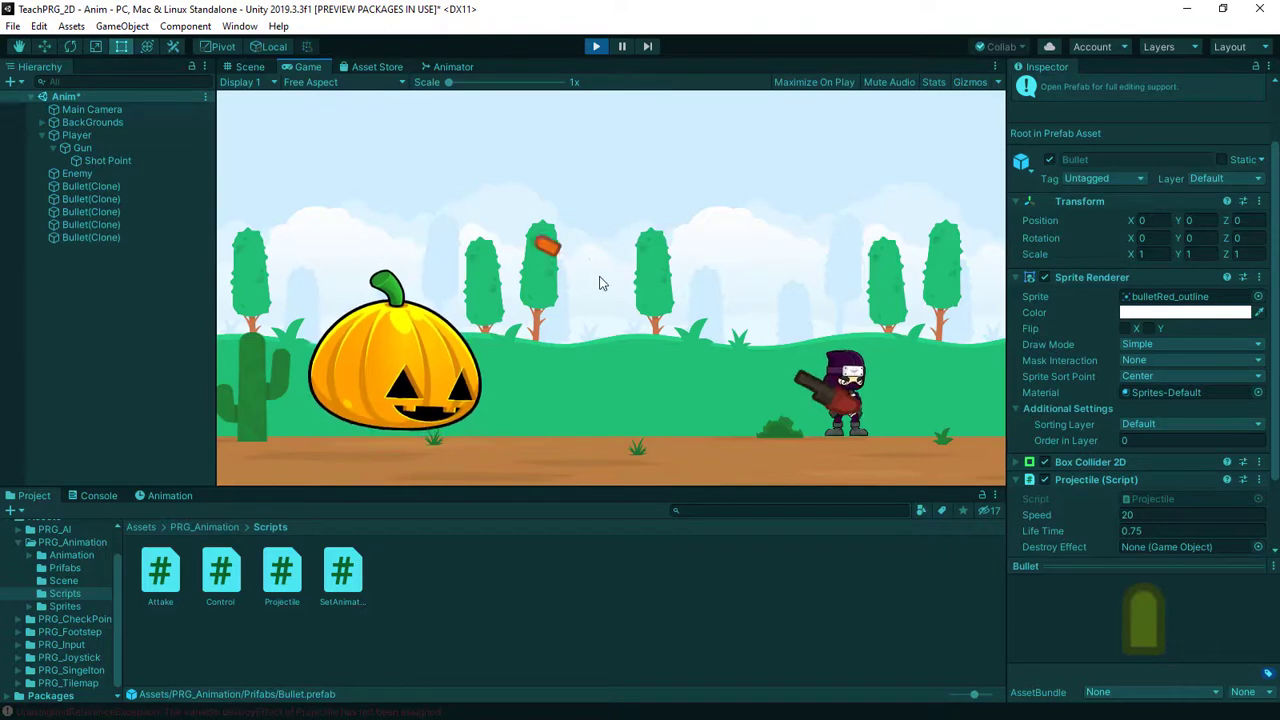
{"action": "left_click", "coordinate": [596, 46]}
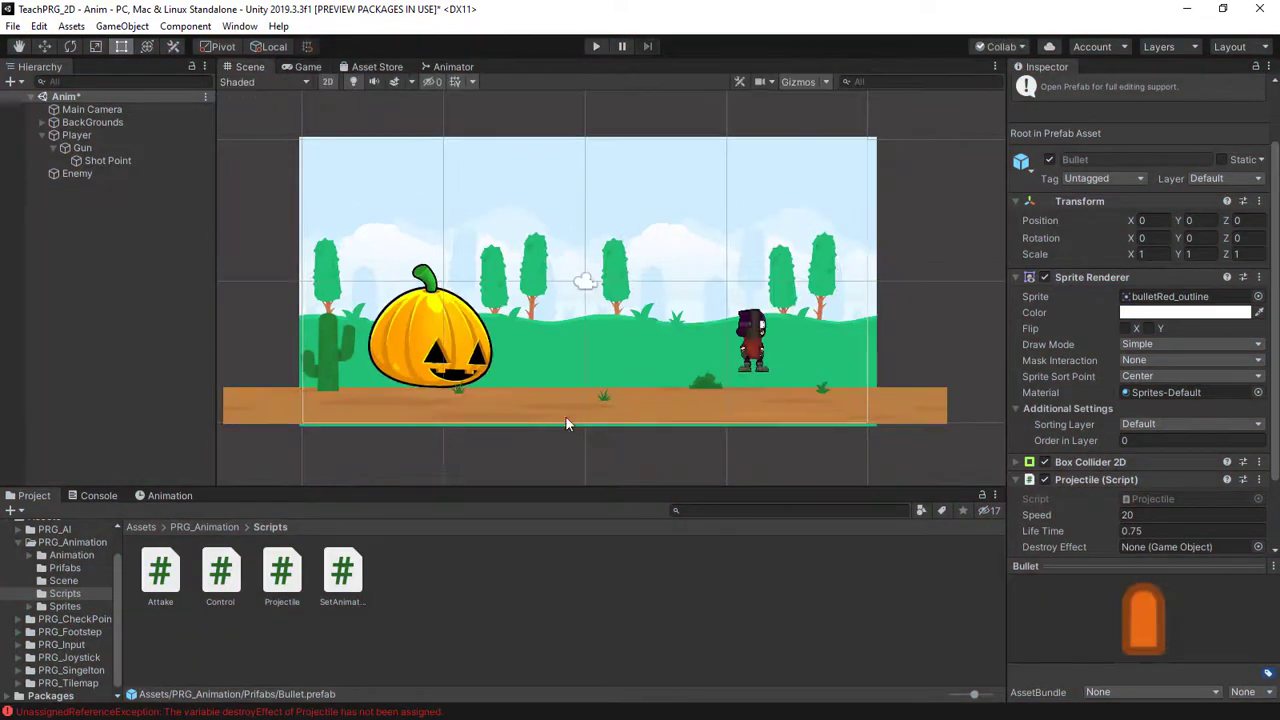
- Check the console errors, then assign the Explode prefab as the Bullet's Destroy Effect
{"action": "left_click", "coordinate": [97, 496]}
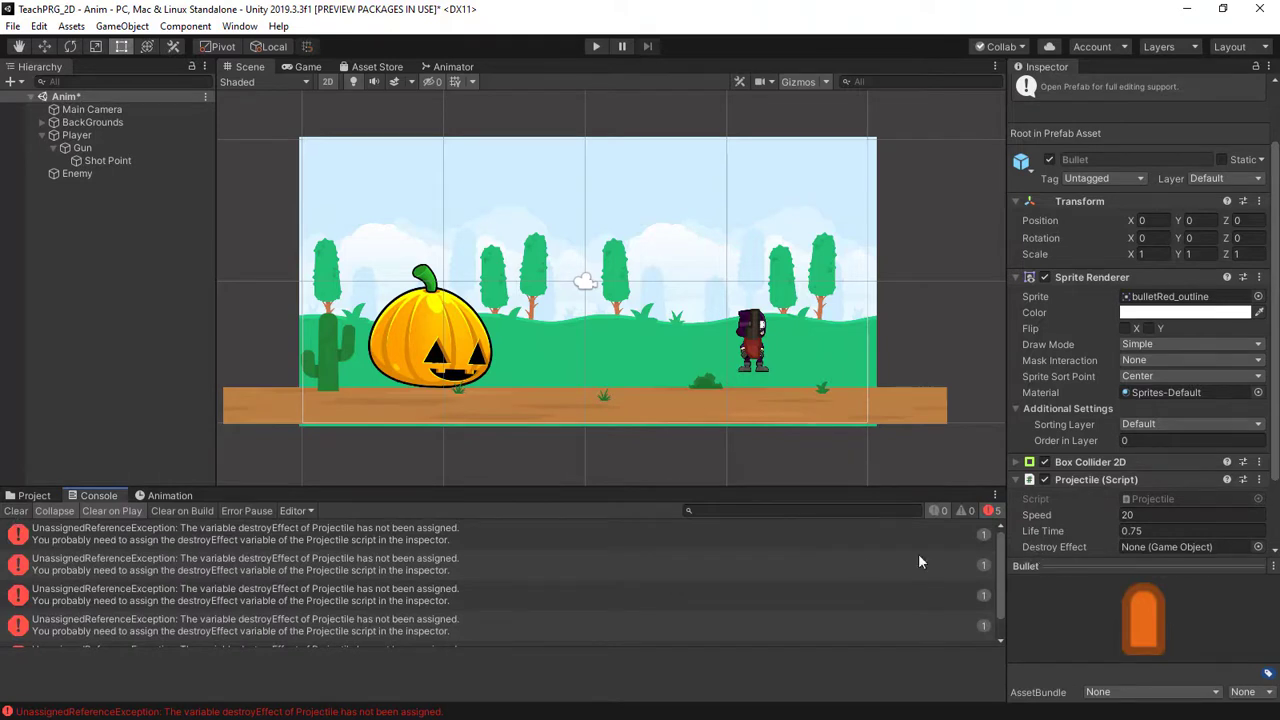
{"action": "left_click", "coordinate": [24, 496]}
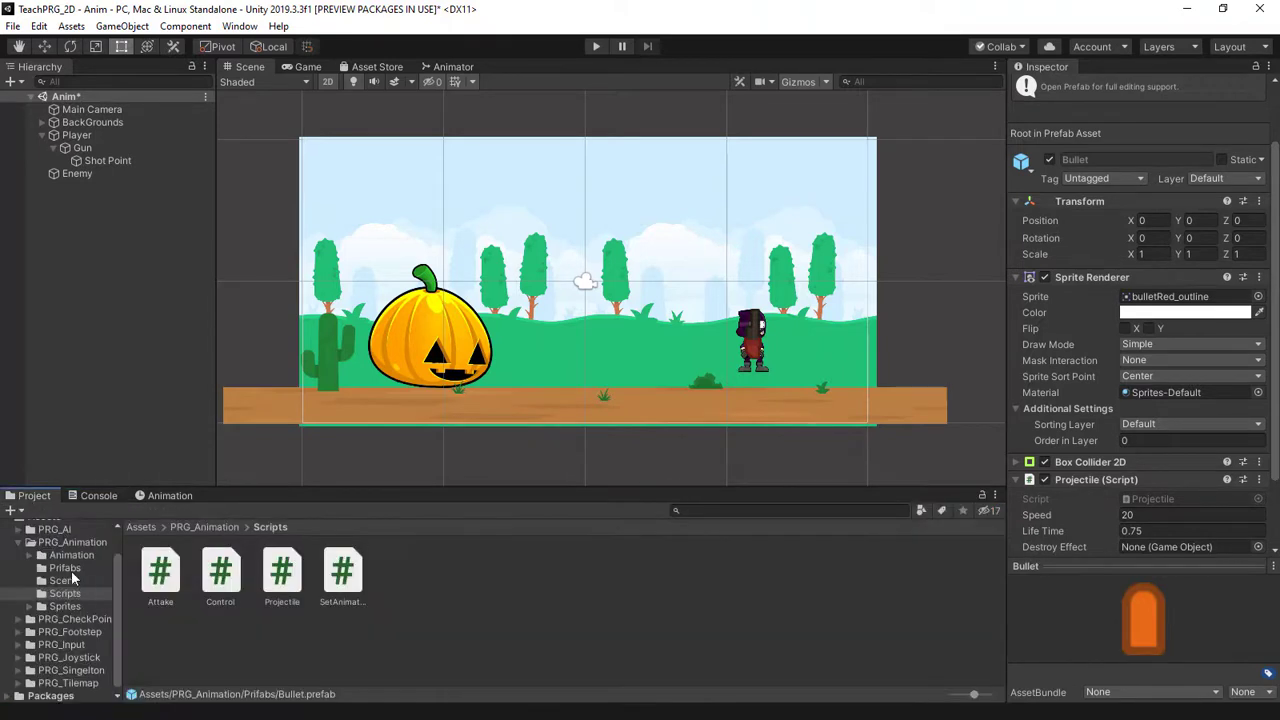
{"action": "left_click", "coordinate": [65, 568]}
{"action": "left_click_drag", "start_coordinate": [275, 577], "coordinate": [1143, 459]}
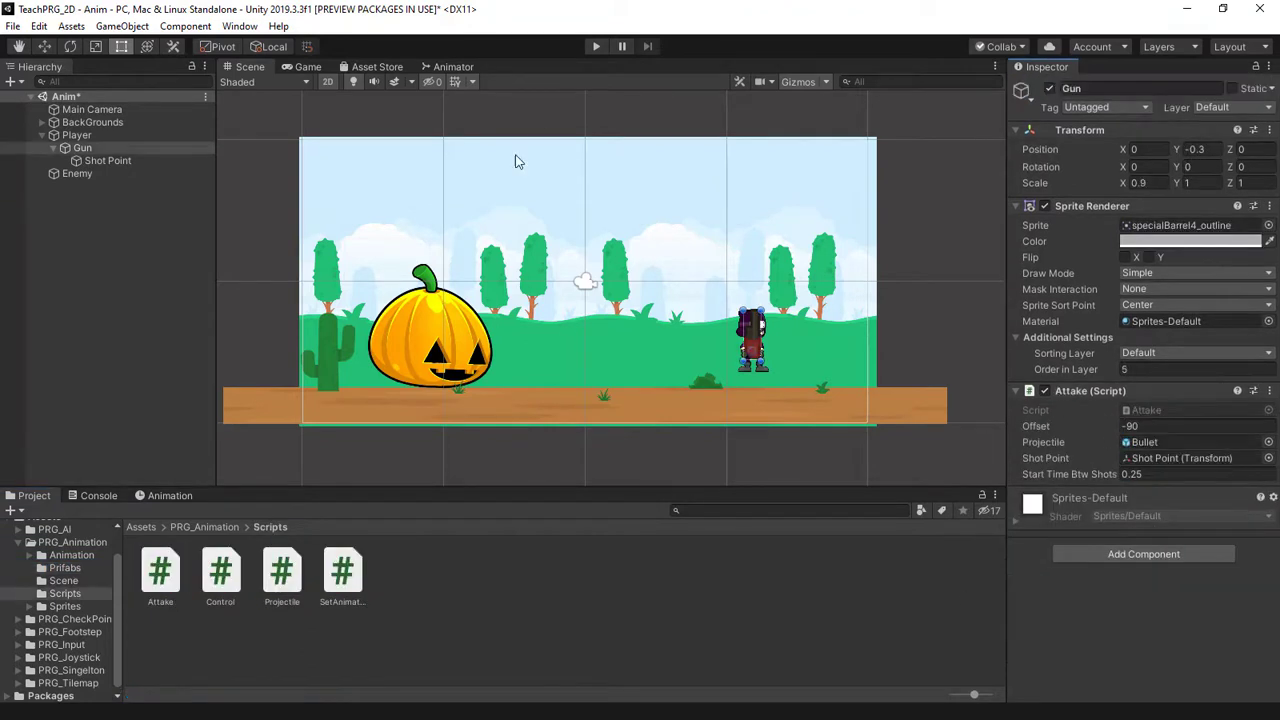
- Play-test by firing six bullets to watch them explode
{"action": "left_click", "coordinate": [596, 46]}
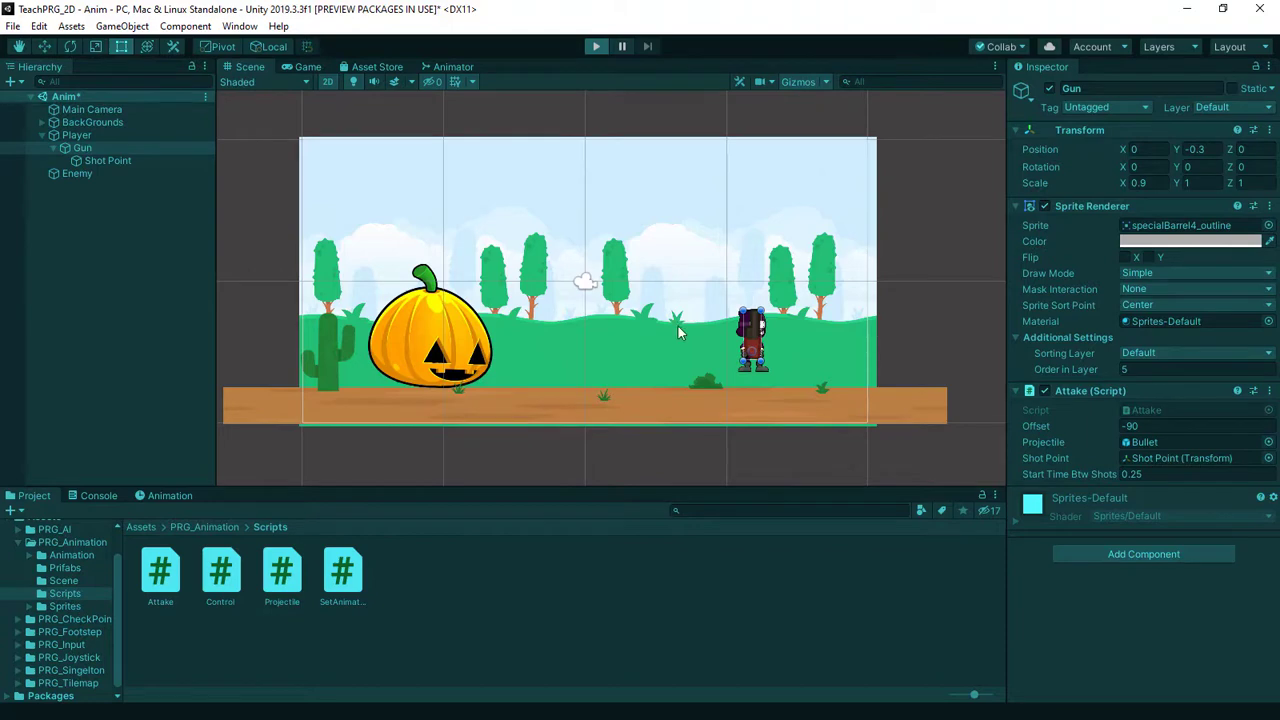
{"action": "left_click", "coordinate": [562, 363]}
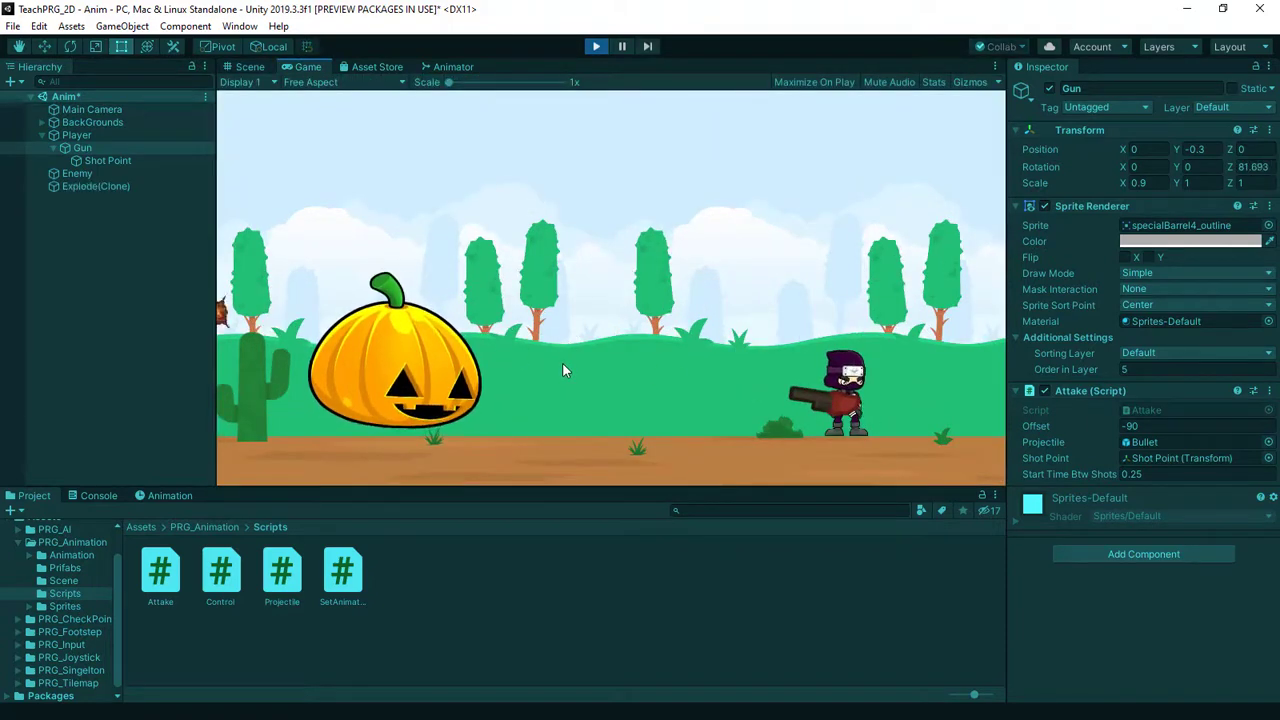
{"action": "left_click", "coordinate": [423, 263]}
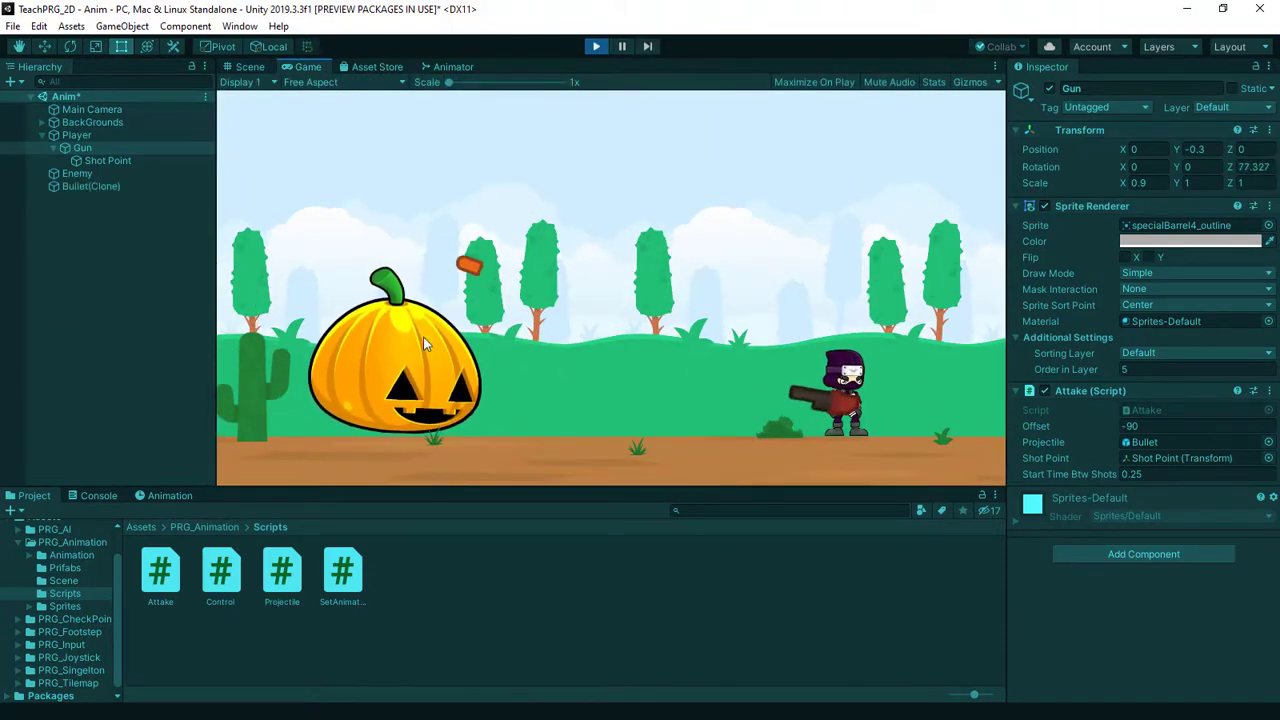
{"action": "left_click", "coordinate": [341, 226]}
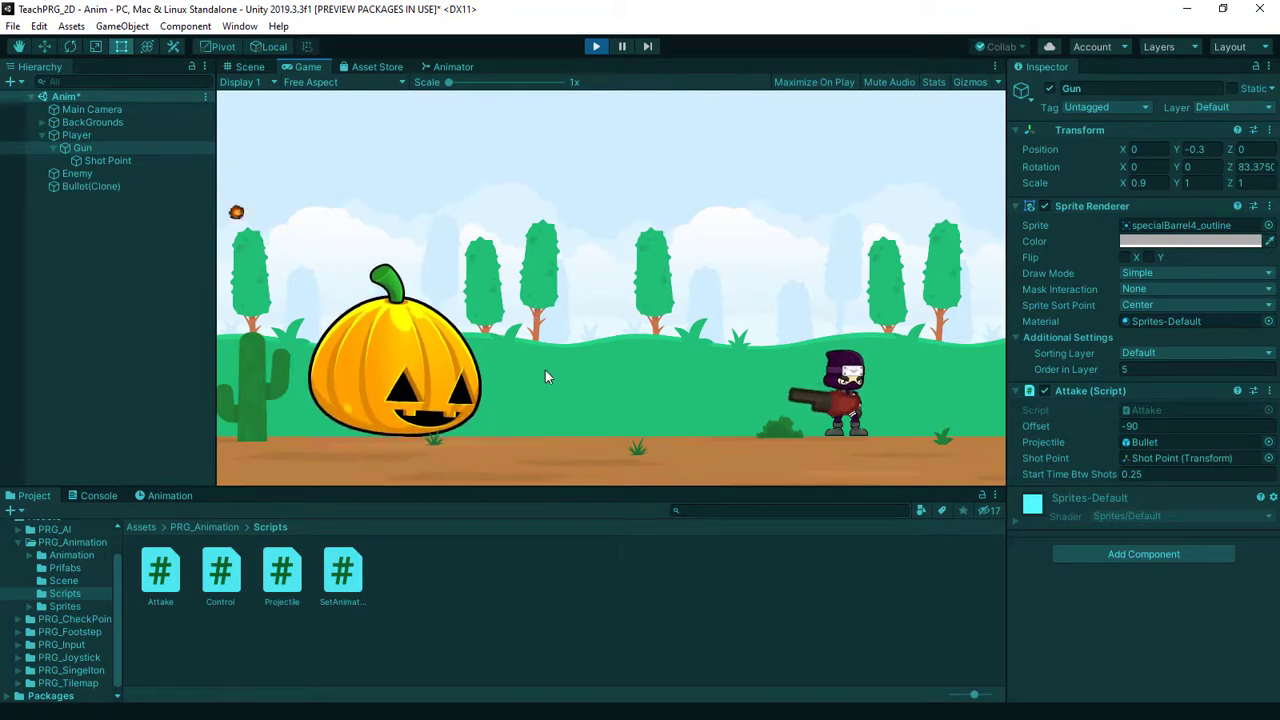
{"action": "left_click", "coordinate": [549, 287]}
{"action": "left_click", "coordinate": [612, 208]}
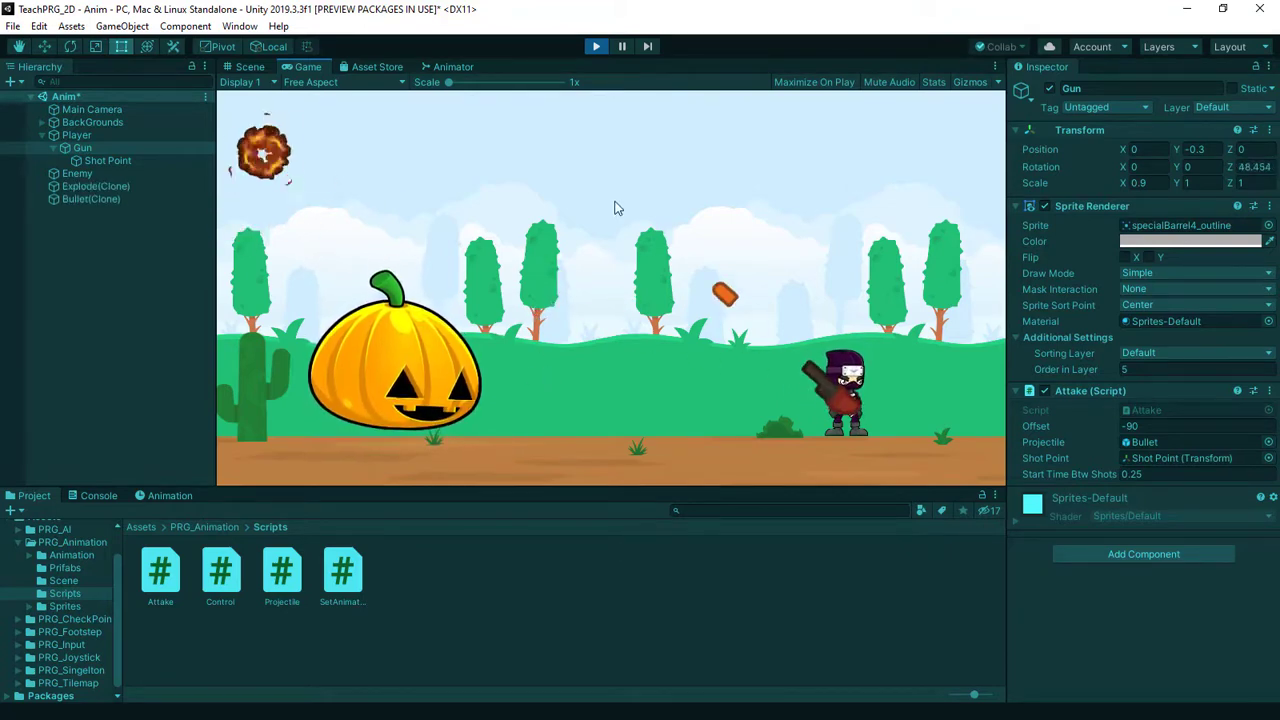
{"action": "left_click", "coordinate": [563, 300]}
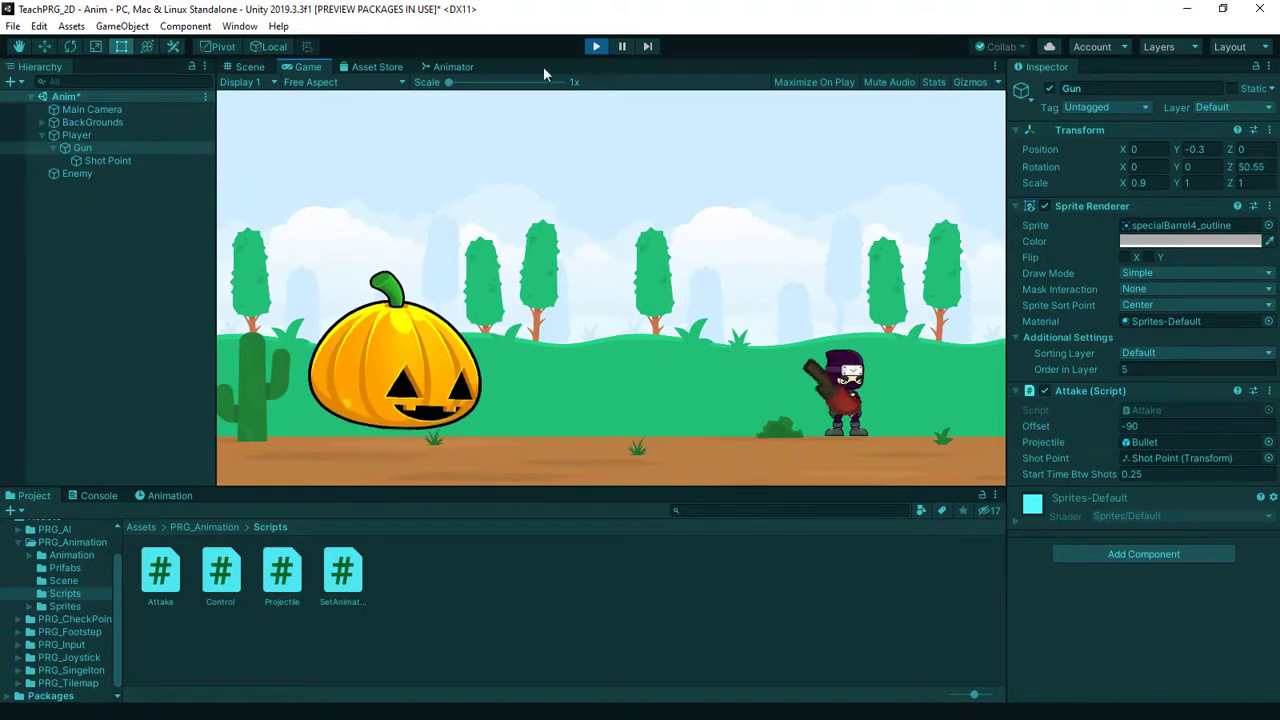
{"action": "left_click", "coordinate": [596, 46]}
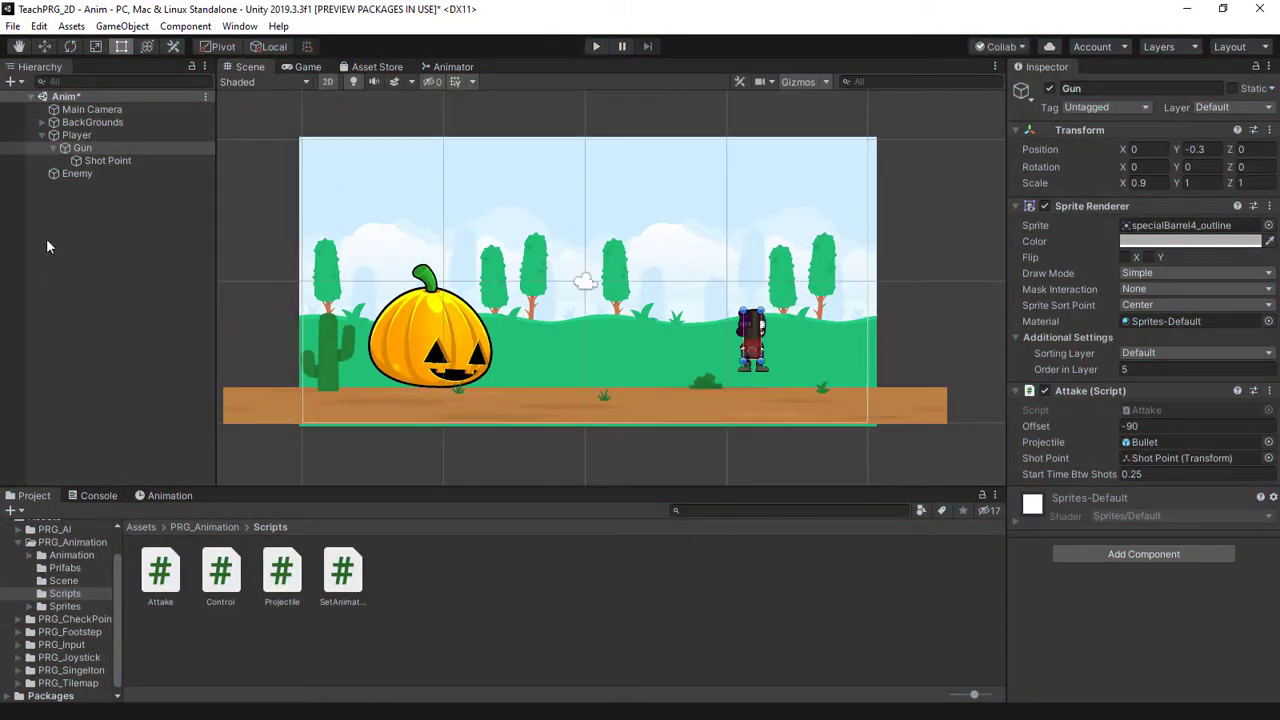
- Set the Bullet prefab's Life Time to 0.7 and save the scene
{"action": "left_click", "coordinate": [66, 567]}
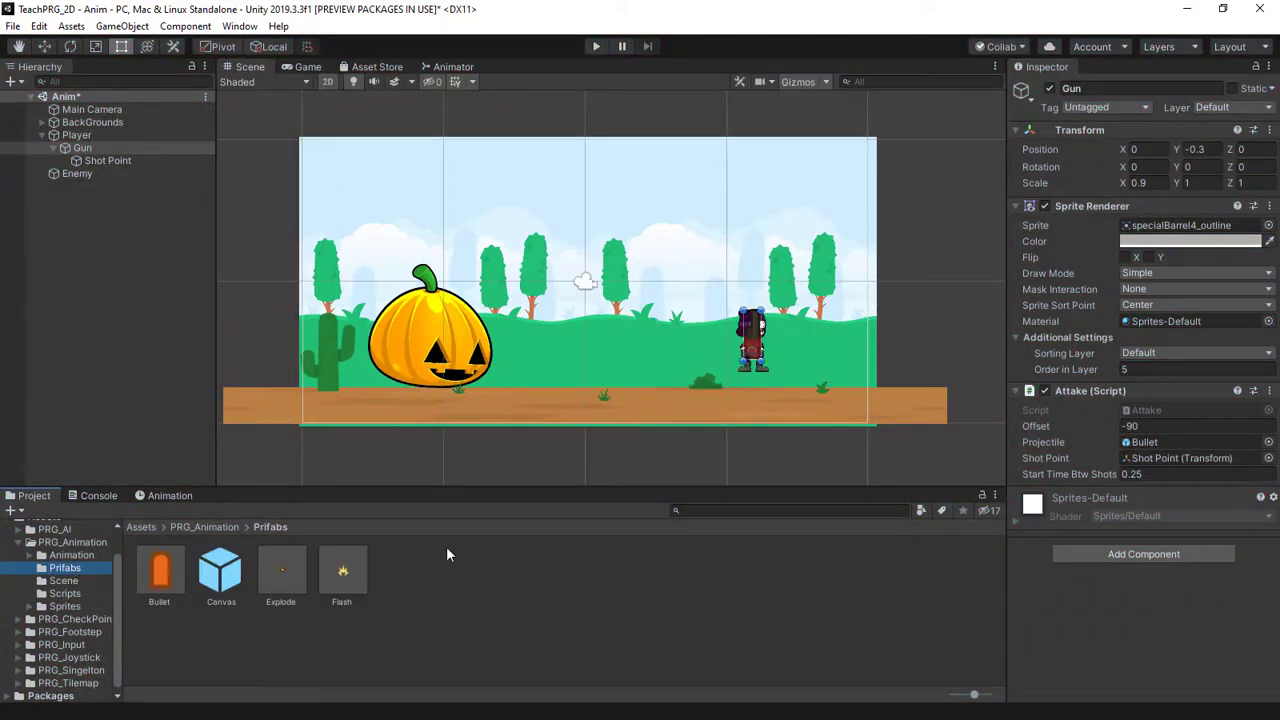
{"action": "left_click", "coordinate": [281, 570]}
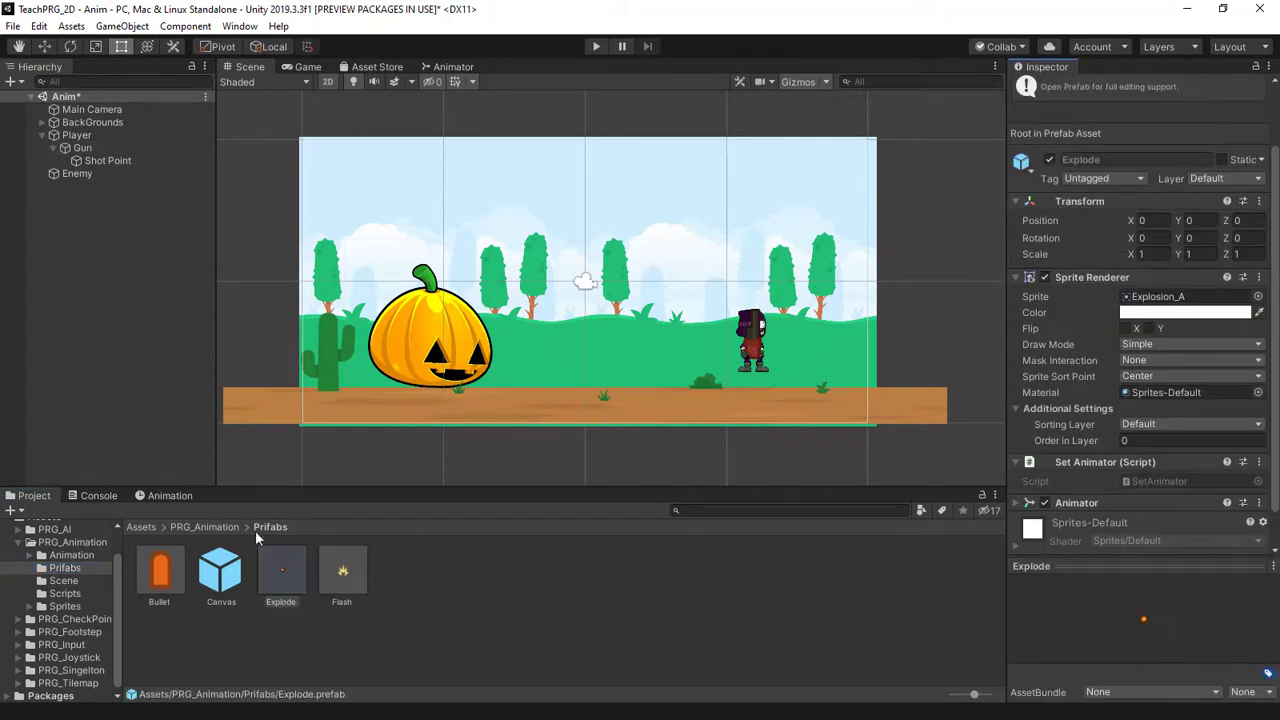
{"action": "left_click", "coordinate": [159, 570]}
{"action": "left_click", "coordinate": [1158, 530]}
{"action": "type", "text": "0.7"}
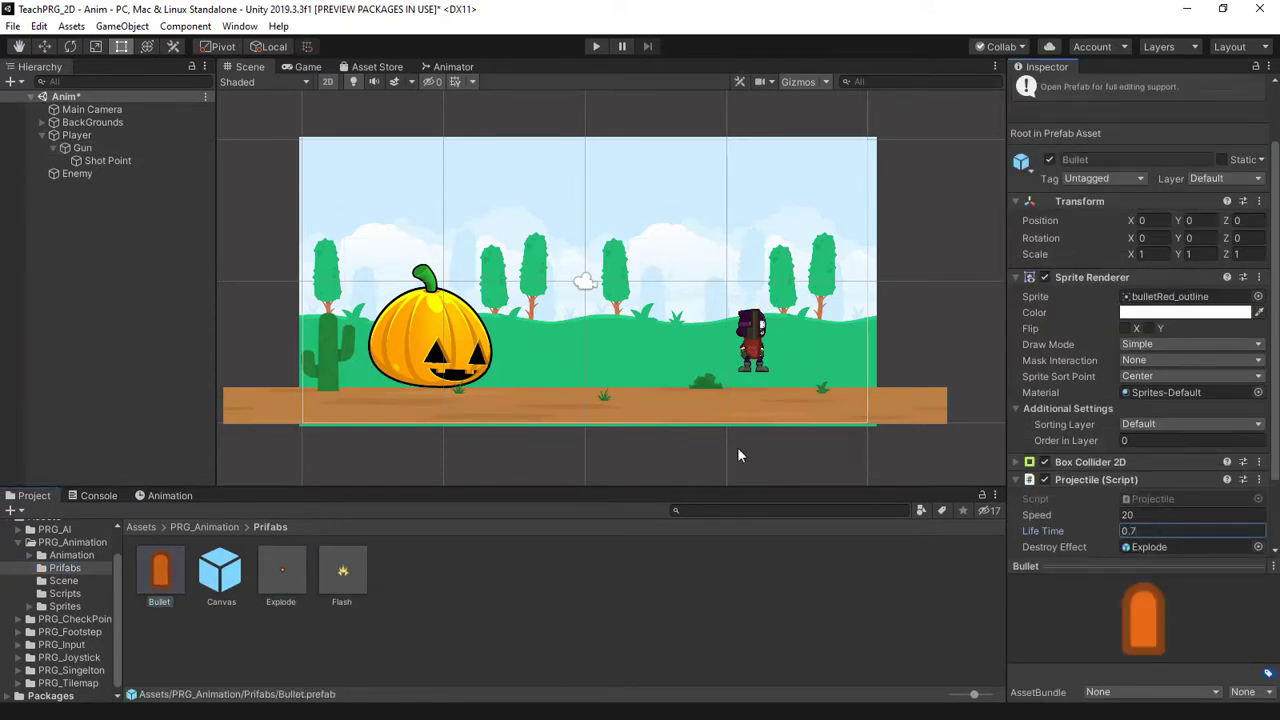
{"action": "key", "text": "ctrl+s"}
- Open Projectile.cs and start typing a 'public Game…' field on a new line after destroyEffect
{"action": "double_click", "coordinate": [1168, 498]}
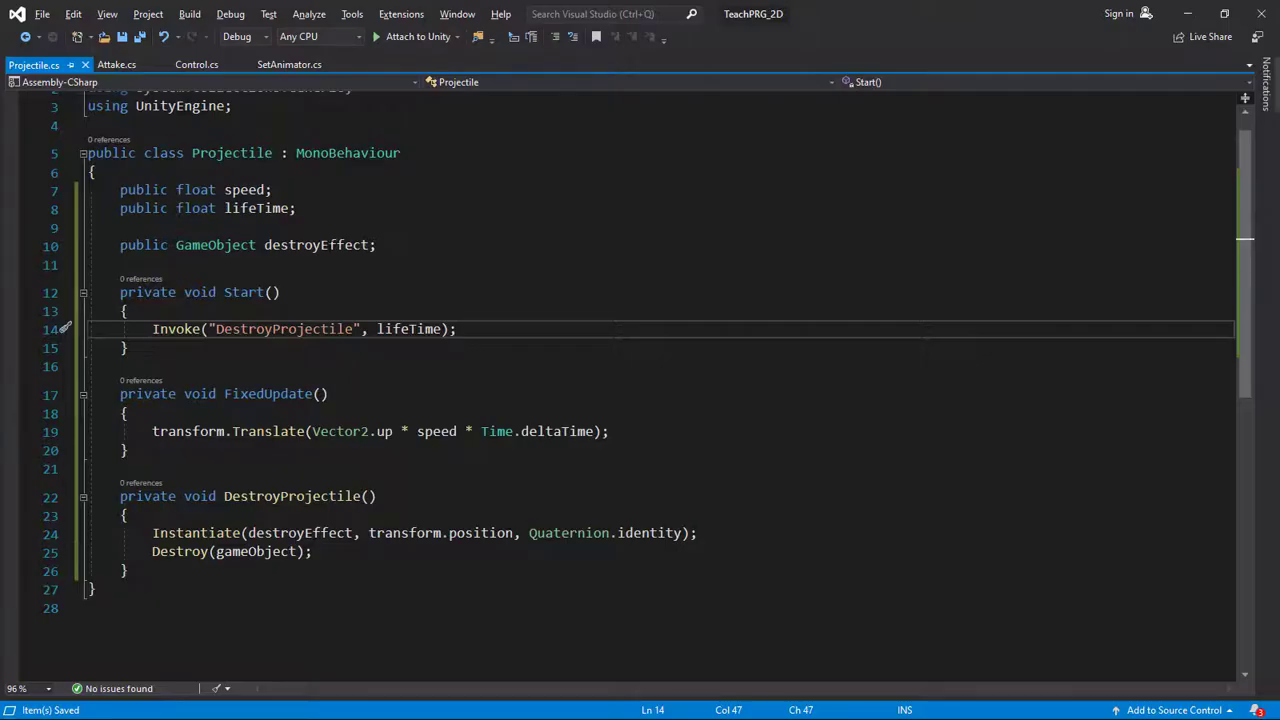
{"action": "left_click", "coordinate": [378, 245]}
{"action": "key", "text": "Return"}
{"action": "type", "text": "pub"}
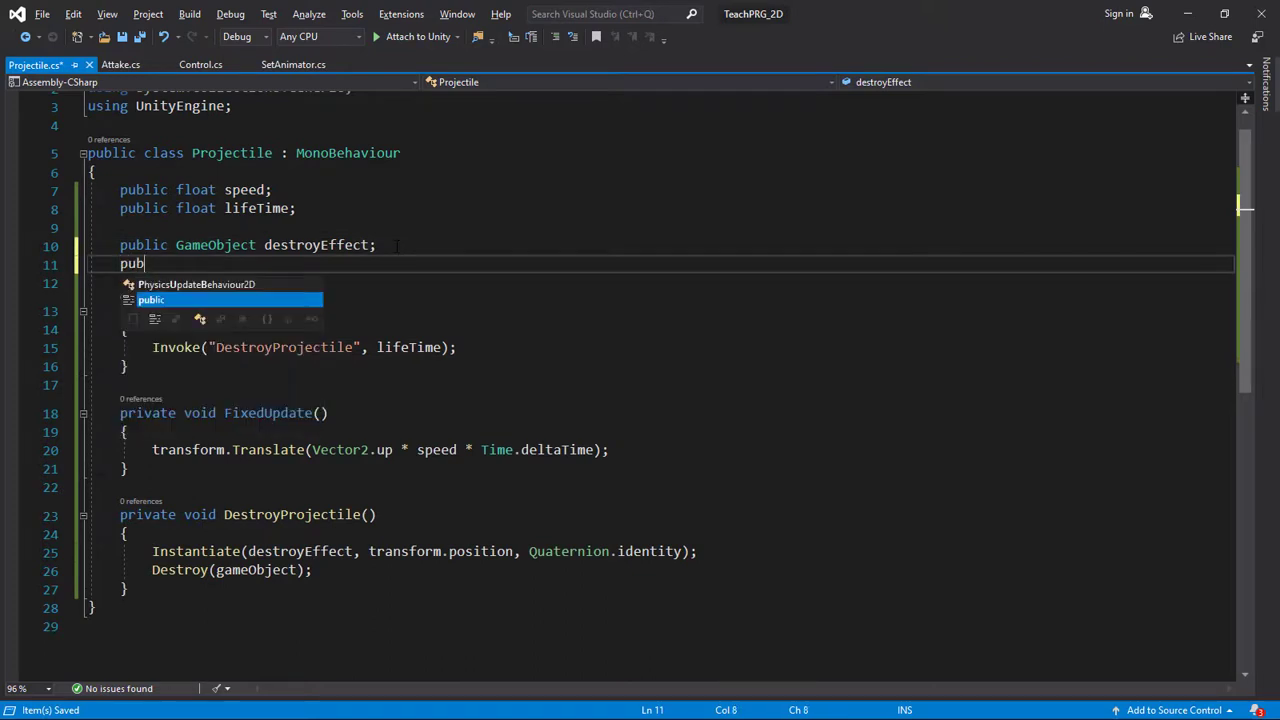
{"action": "type", "text": "lic Game"}
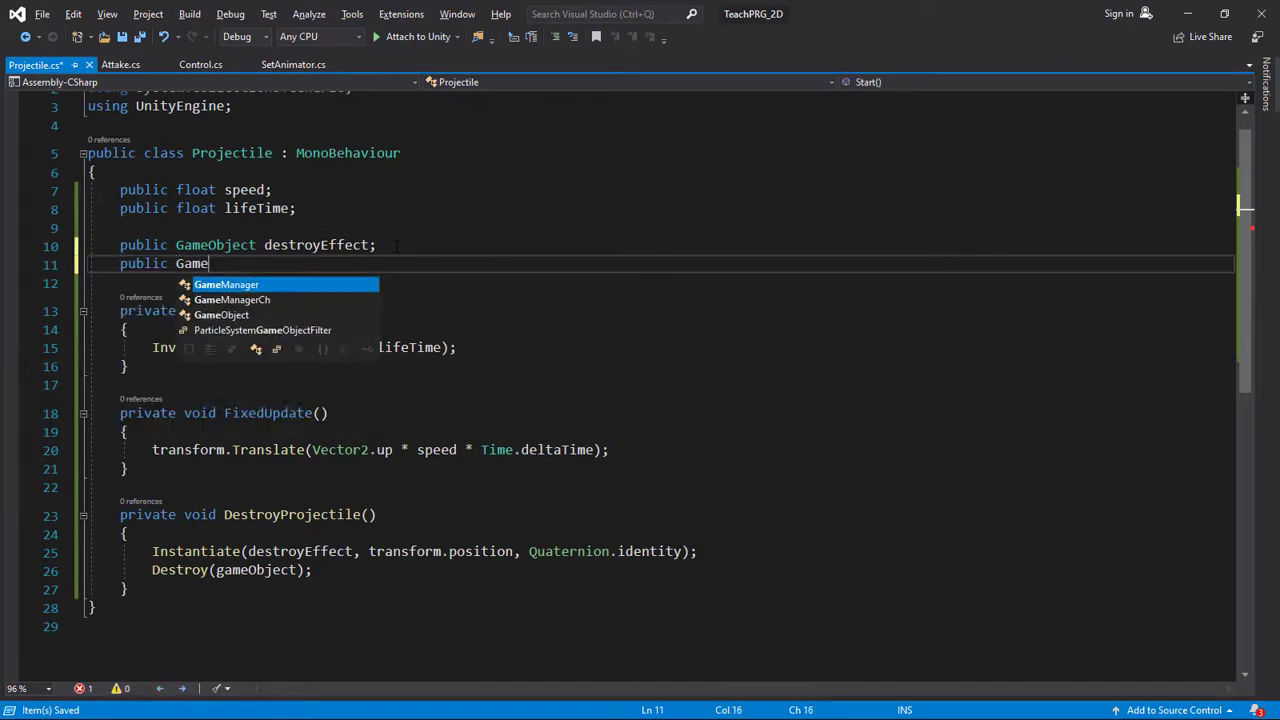
{"action": "key", "text": "Tab"}
{"action": "key", "text": "BackSpace"}
{"action": "key", "text": "BackSpace"}
{"action": "key", "text": "BackSpace"}
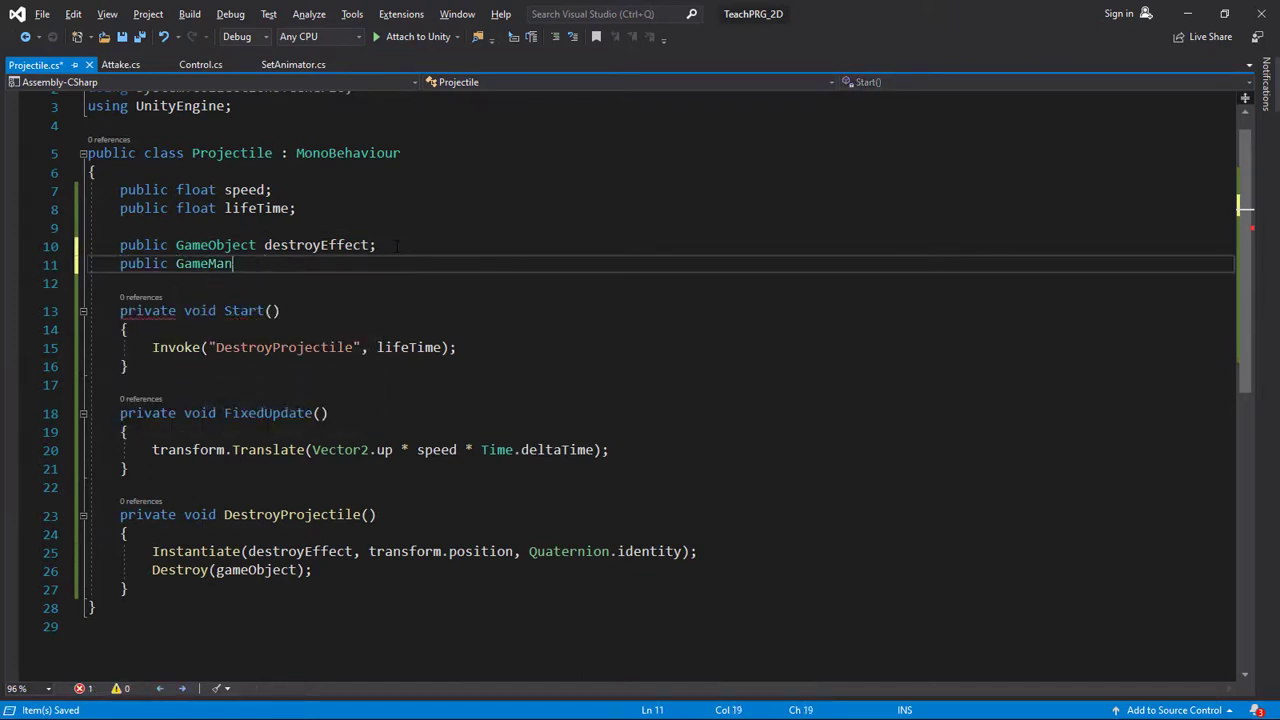
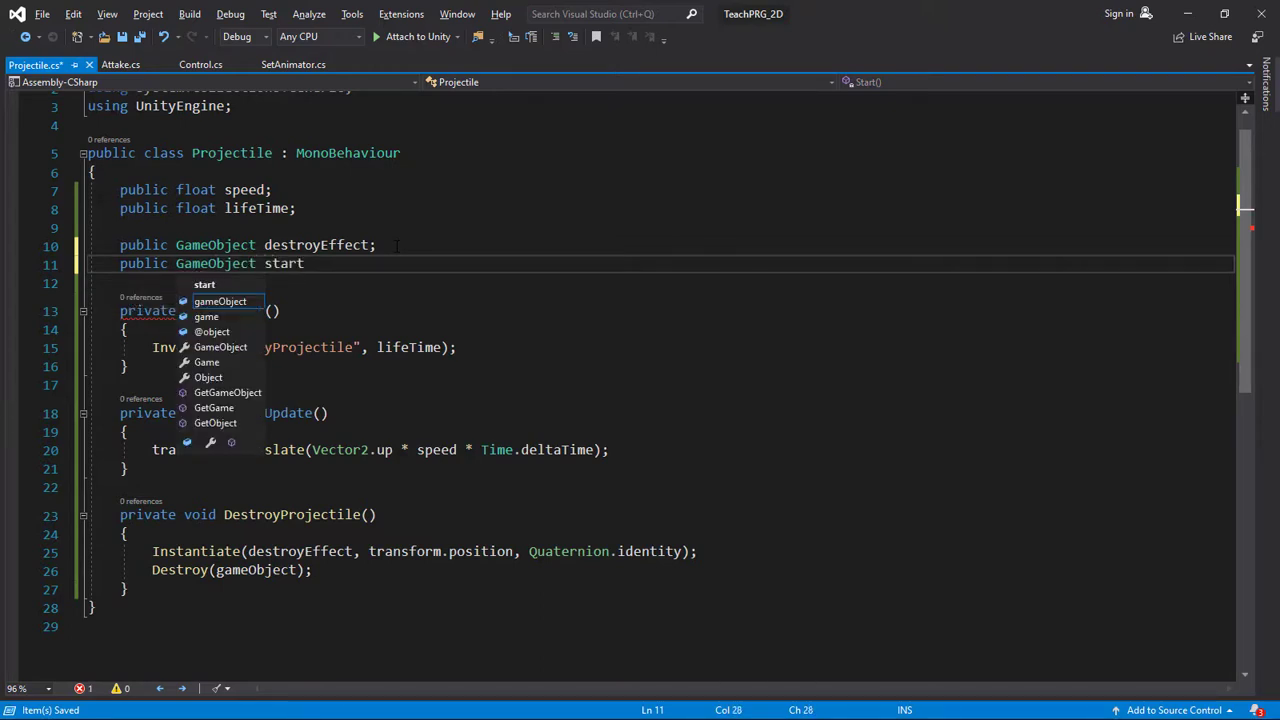
- Finish the public GameObject startEffect declaration and select it for moving above destroyEffect
{"action": "type", "text": "Effect"}
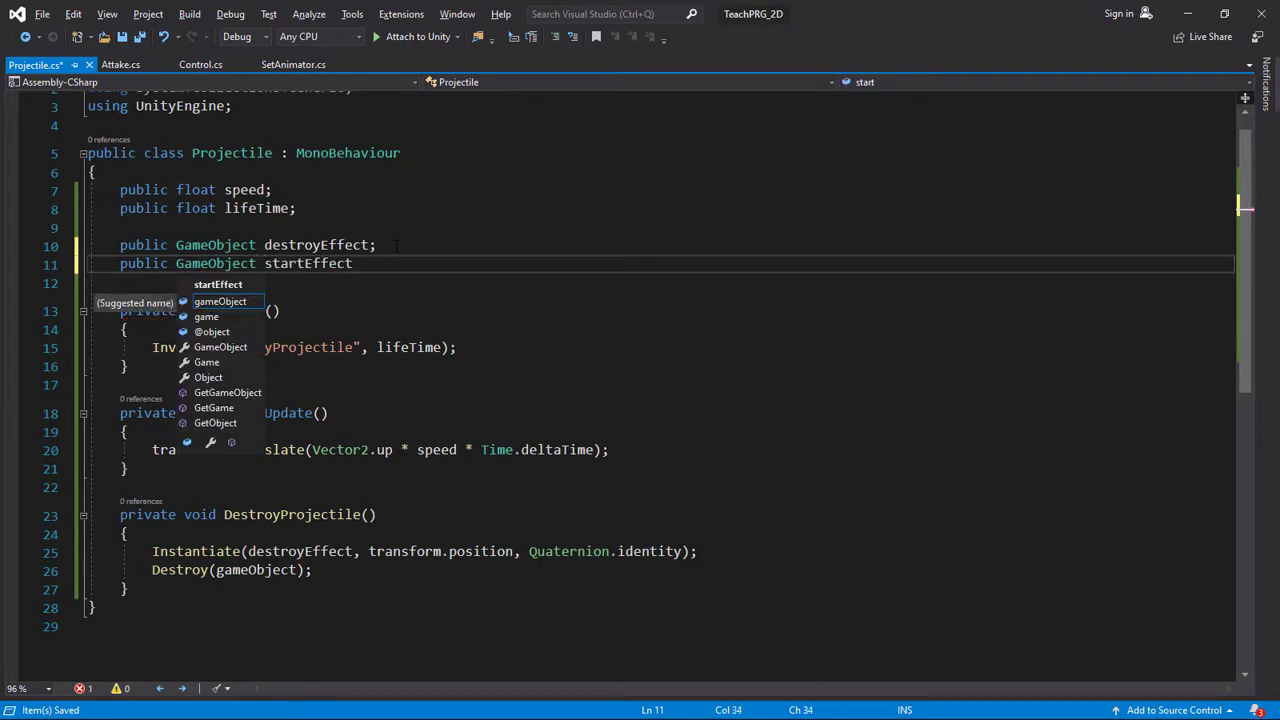
{"action": "type", "text": ";"}
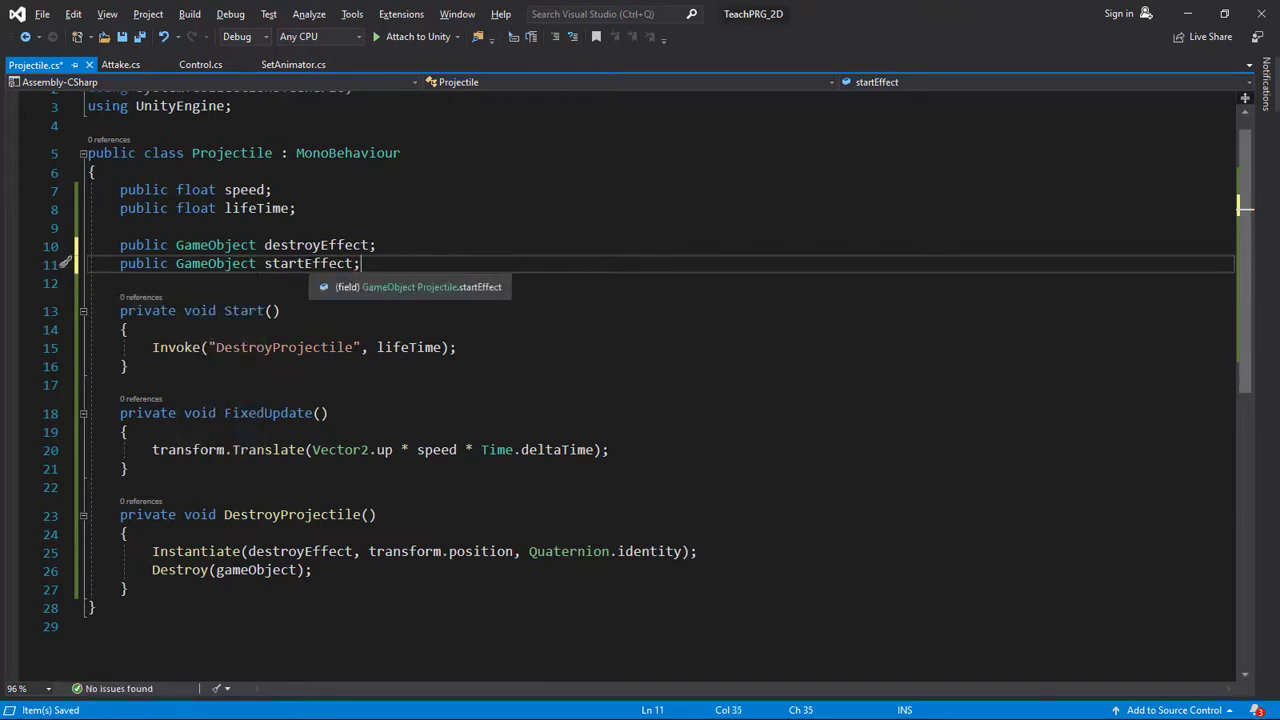
{"action": "key", "text": "shift+Left"}
{"action": "key", "text": "shift+Left"}
{"action": "key", "text": "shift+Left"}
{"action": "key", "text": "shift+Left"}
{"action": "key", "text": "shift+Left"}
{"action": "key", "text": "shift+Left"}
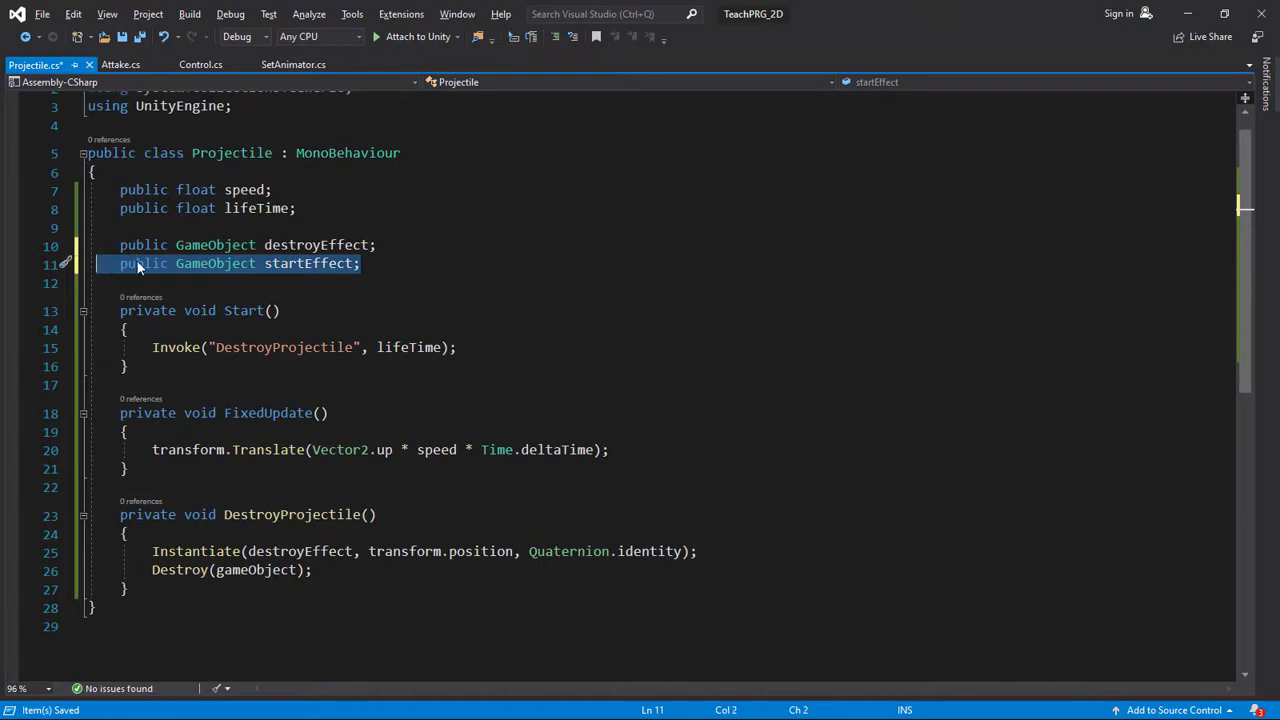
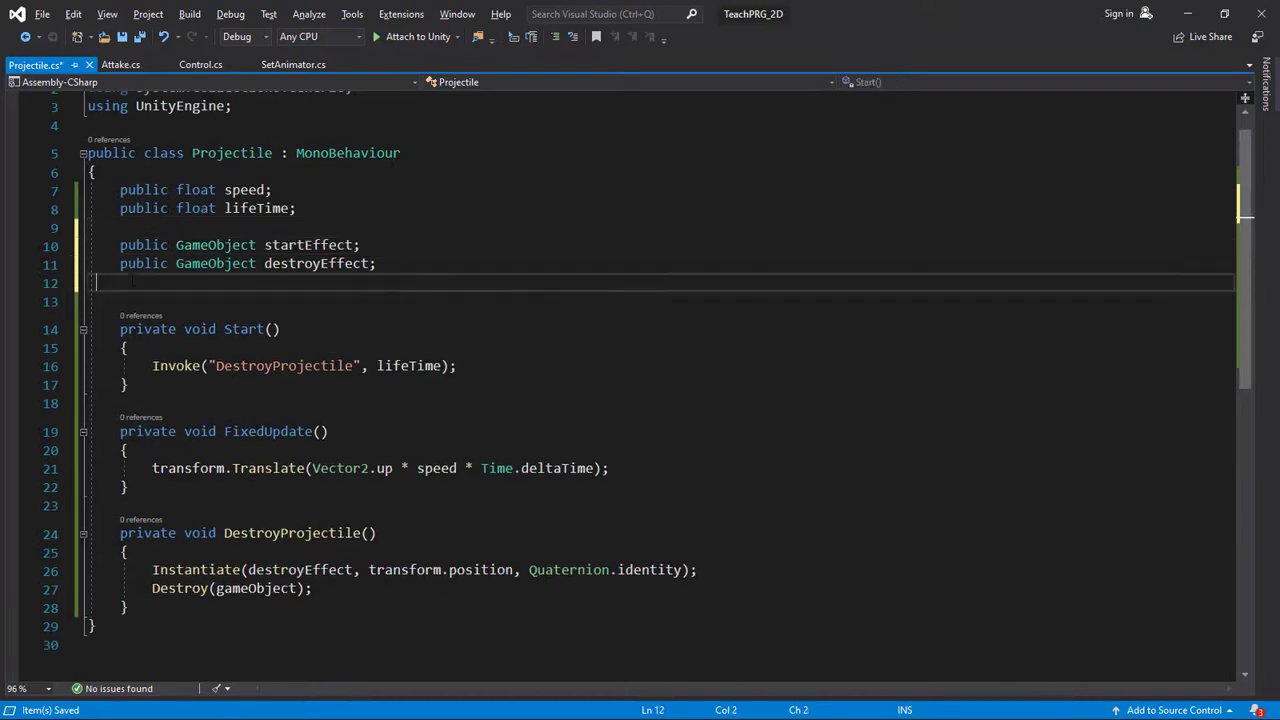
- Add Instantiate(startEffect, transform.position, transform.rotation); to the Start method of Projectile.cs
{"action": "key", "text": "BackSpace"}
{"action": "left_click", "coordinate": [192, 329]}
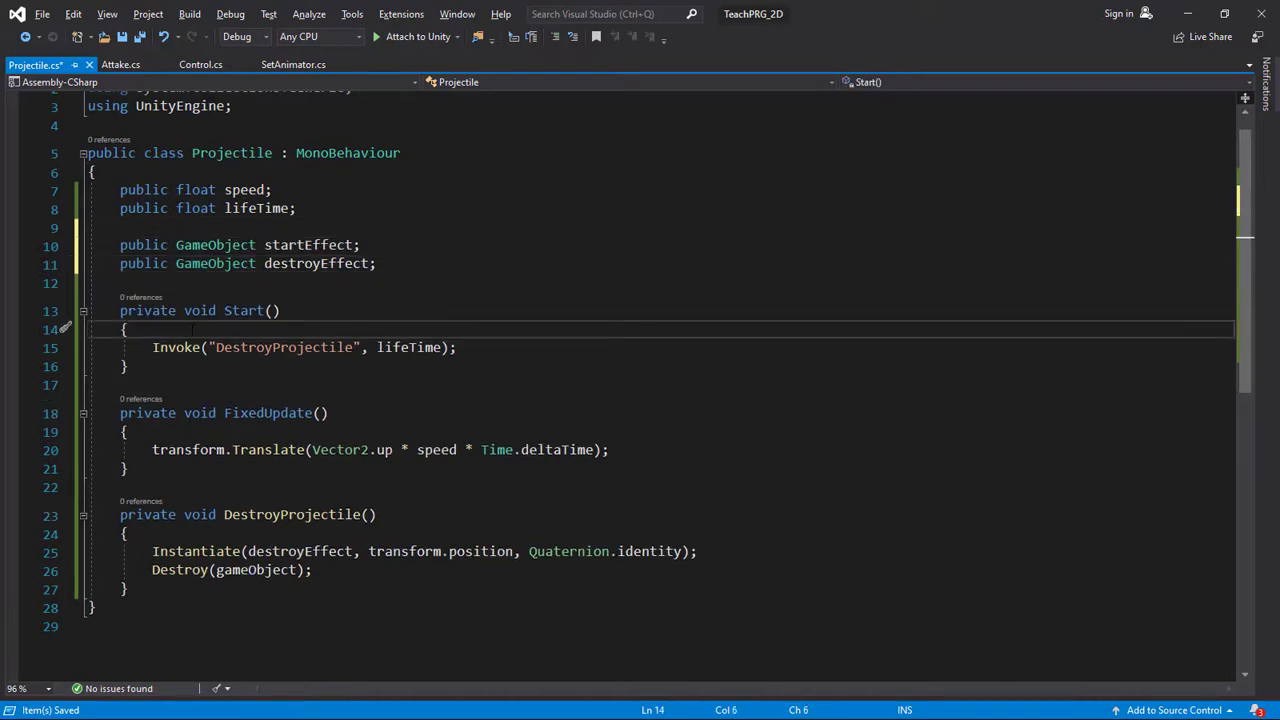
{"action": "key", "text": "Return"}
{"action": "key", "text": "Return"}
{"action": "key", "text": "Up"}
{"action": "type", "text": "Ins"}
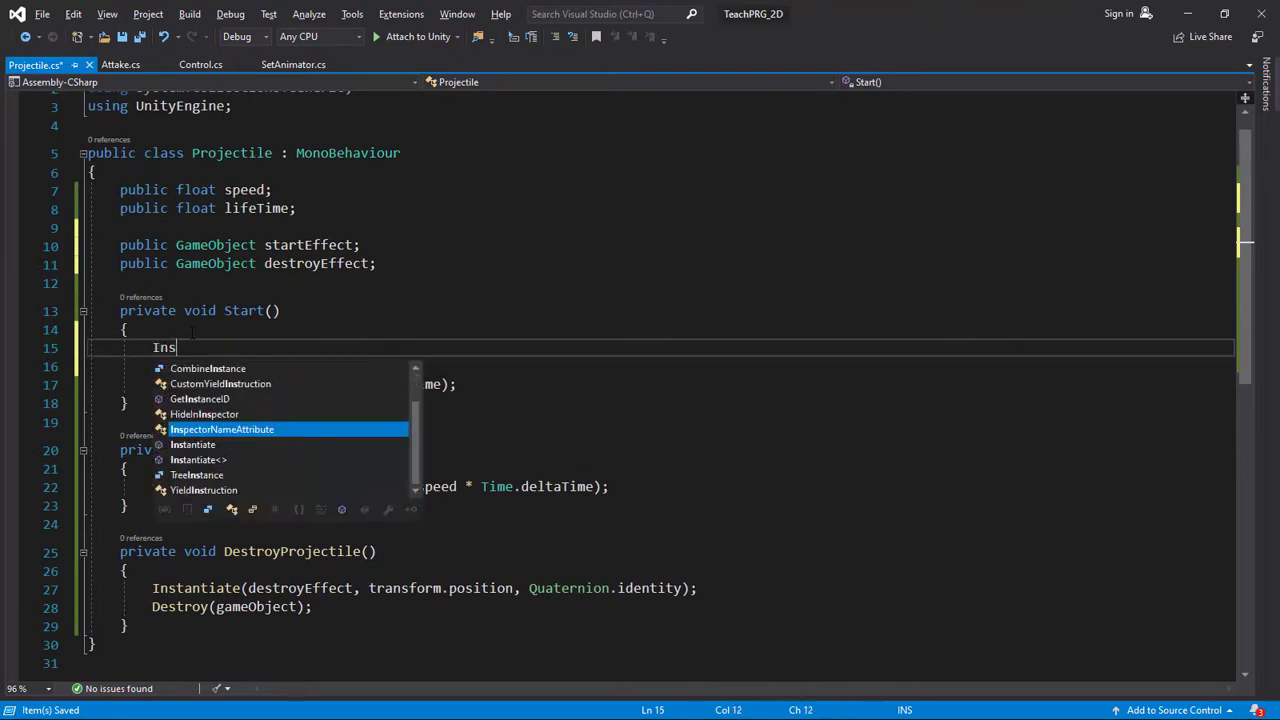
{"action": "key", "text": "Down"}
{"action": "key", "text": "Tab"}
{"action": "type", "text": "(start"}
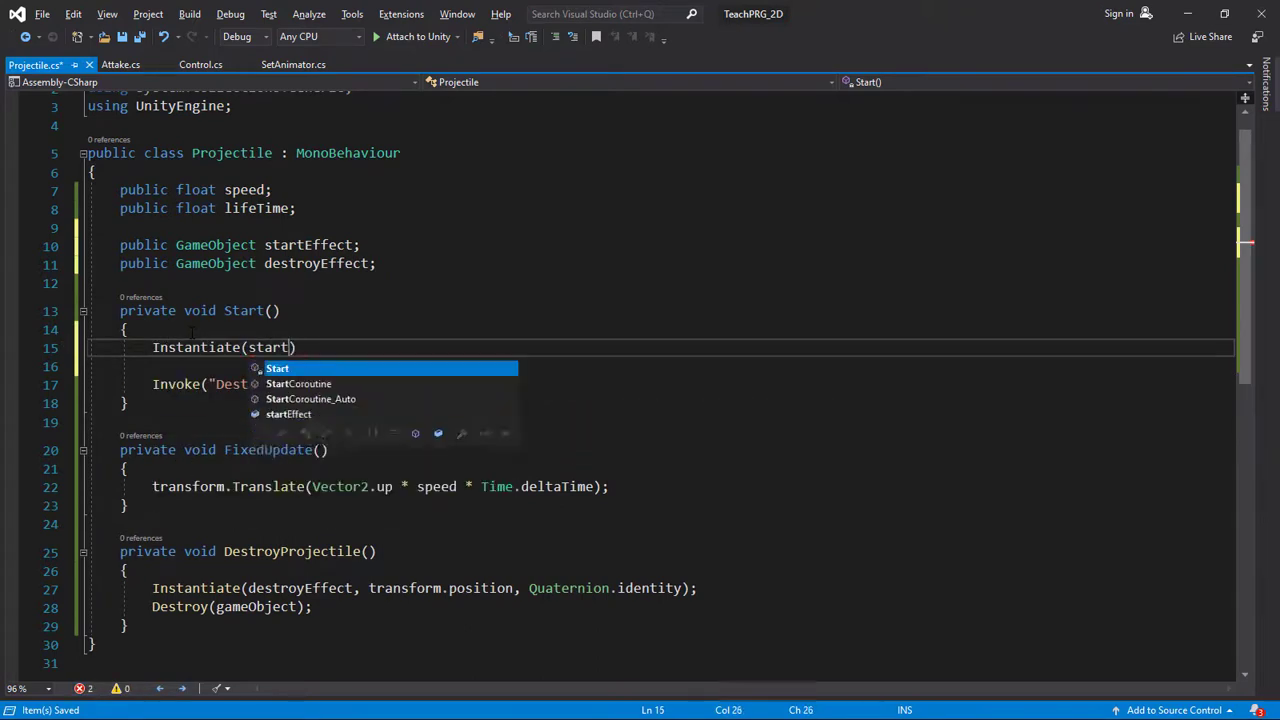
{"action": "key", "text": "Tab"}
{"action": "type", "text": ", transform.position, transform."}
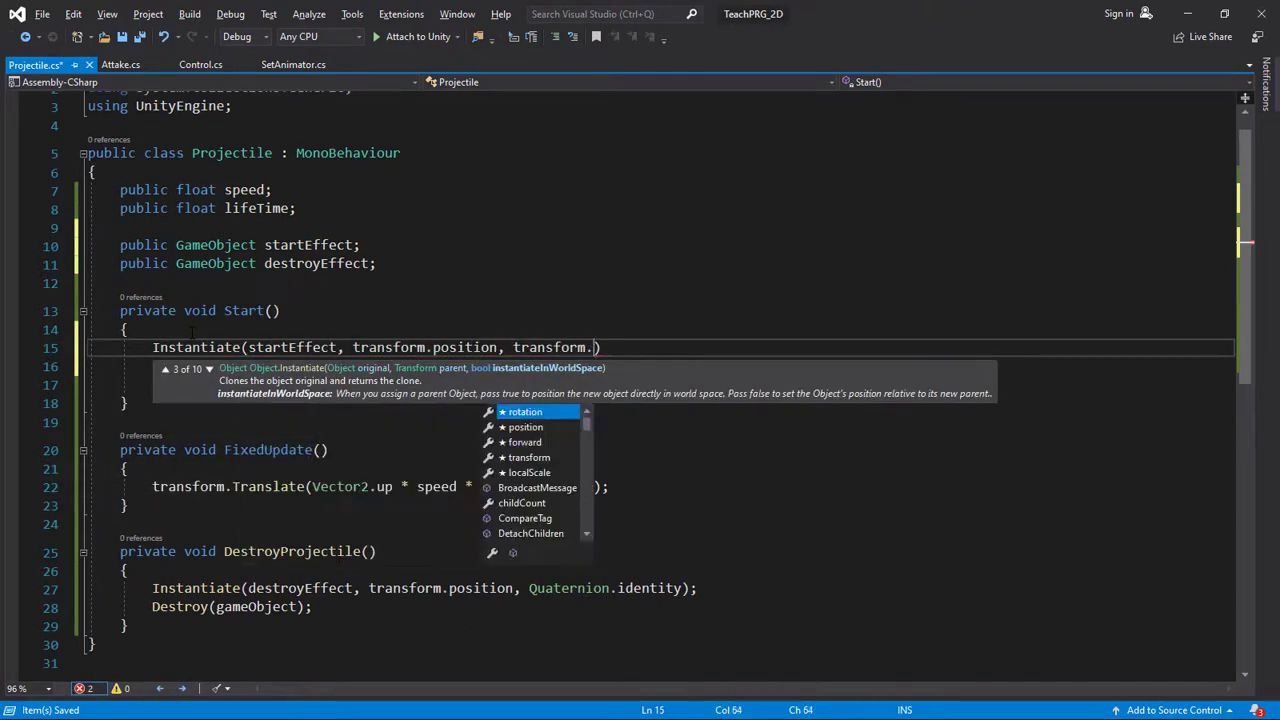
{"action": "type", "text": "ro"}
{"action": "key", "text": "Tab"}
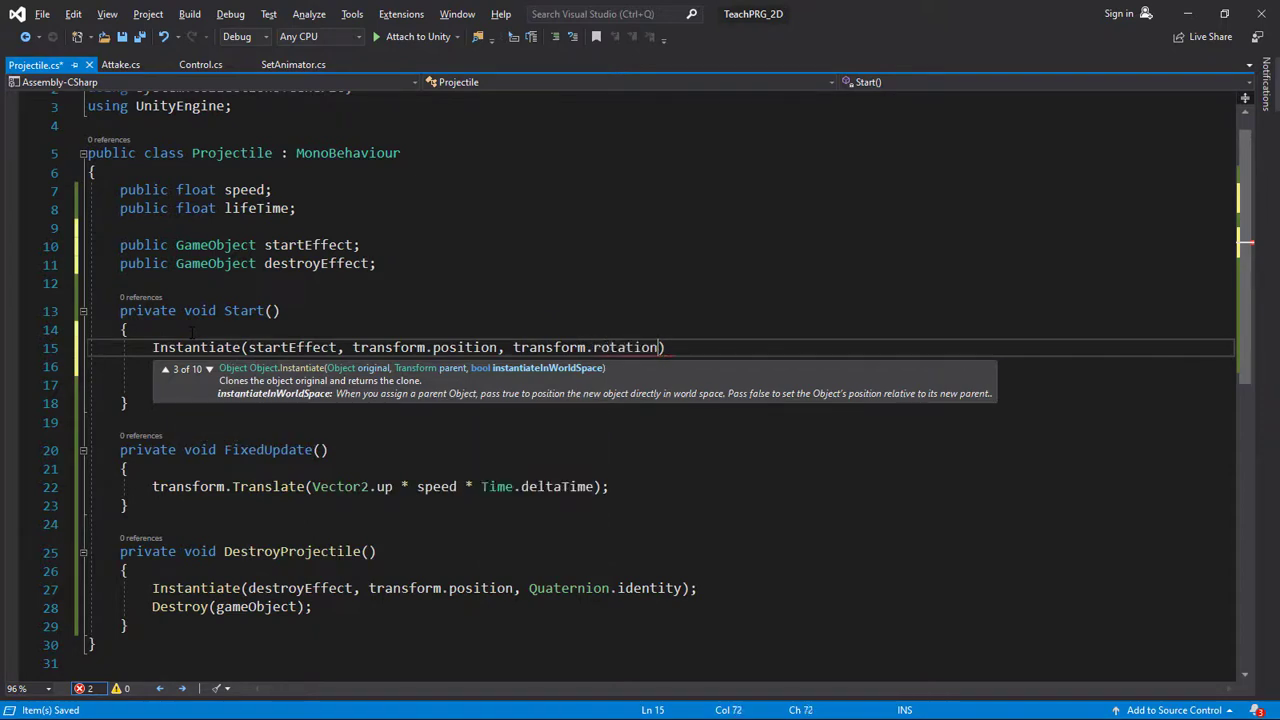
{"action": "type", "text": ");"}
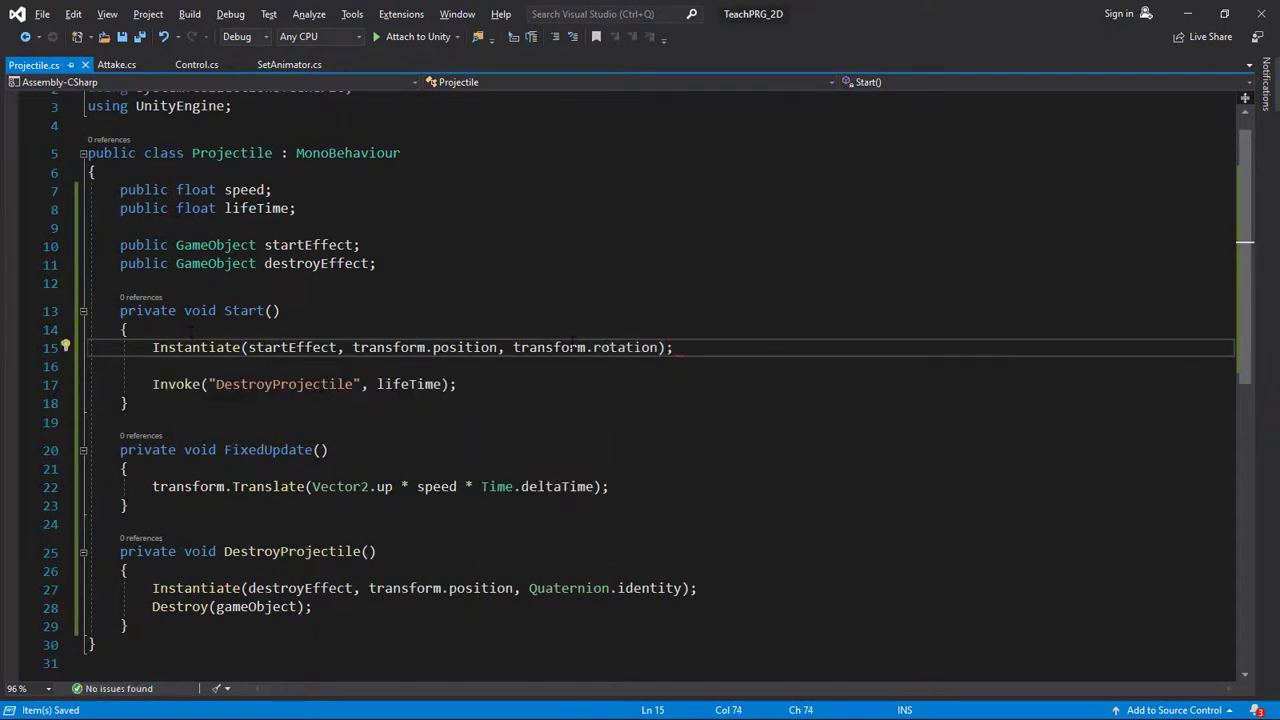
{"action": "key", "text": "alt+Tab"}
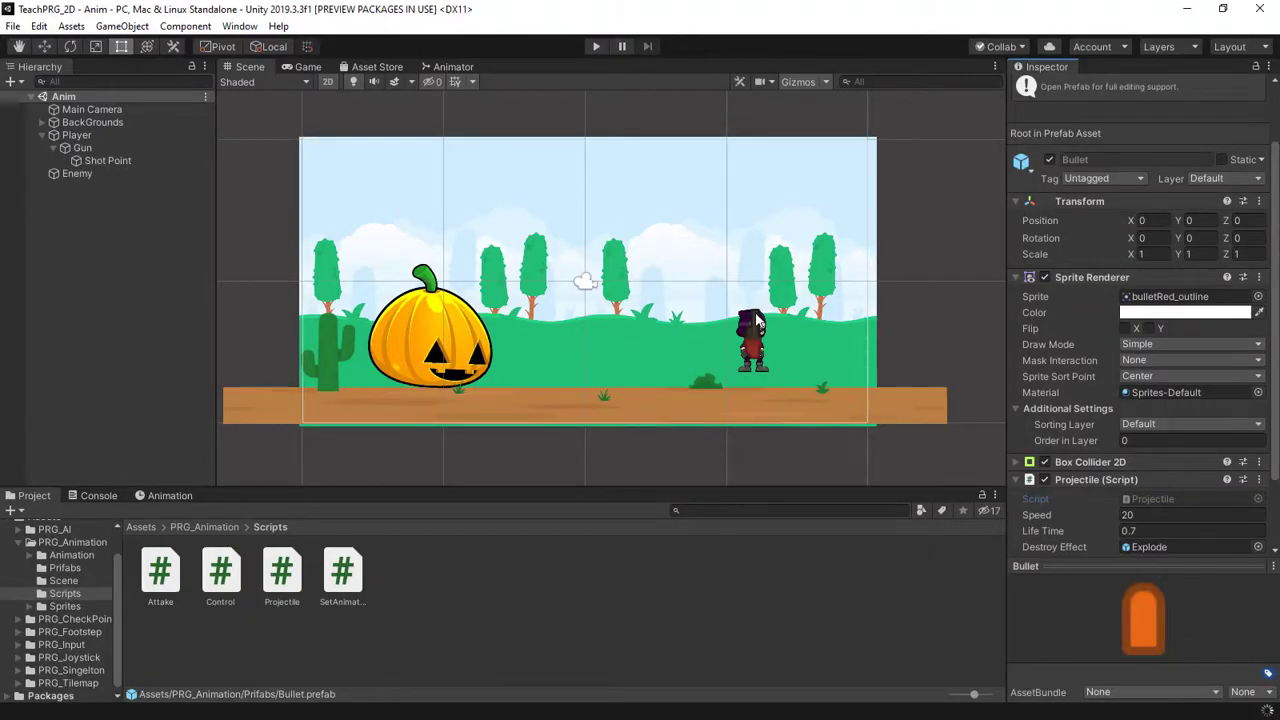
- Assign the Flash prefab to the Bullet's Start Effect slot and enter Play mode
{"action": "left_click", "coordinate": [76, 568]}
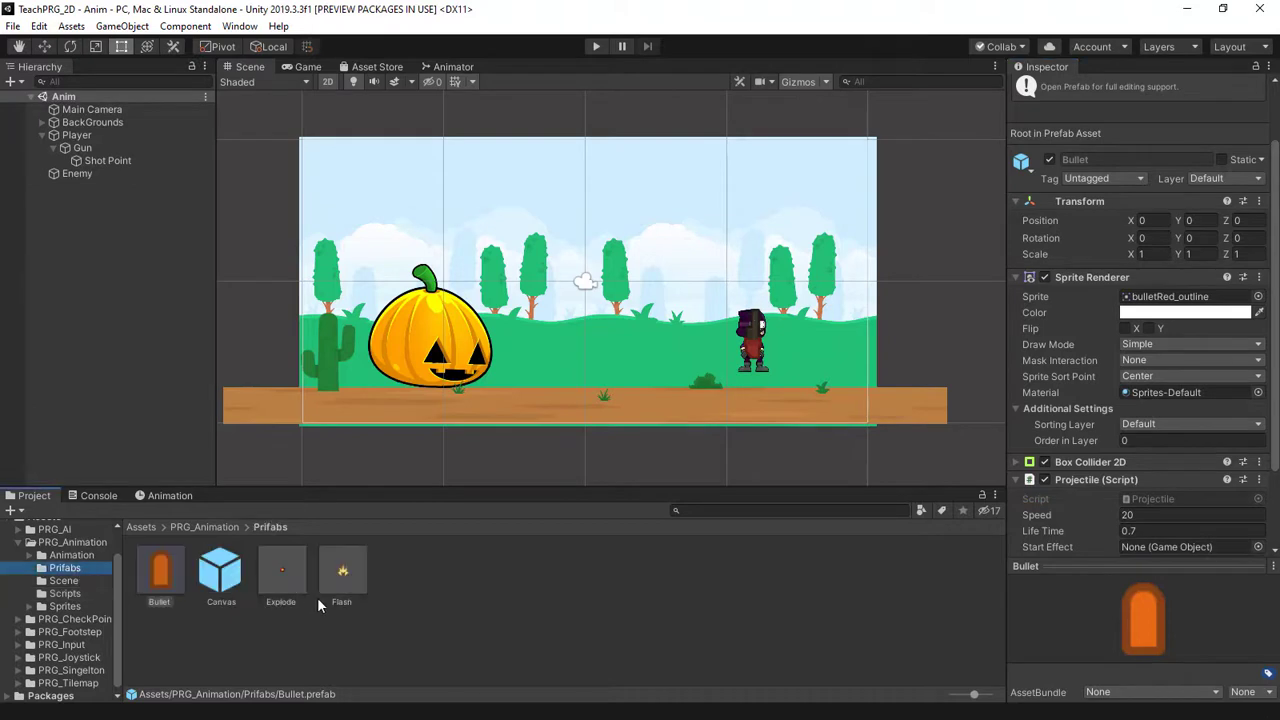
{"action": "left_click_drag", "start_coordinate": [342, 575], "coordinate": [1150, 500]}
{"action": "left_click", "coordinate": [597, 45]}
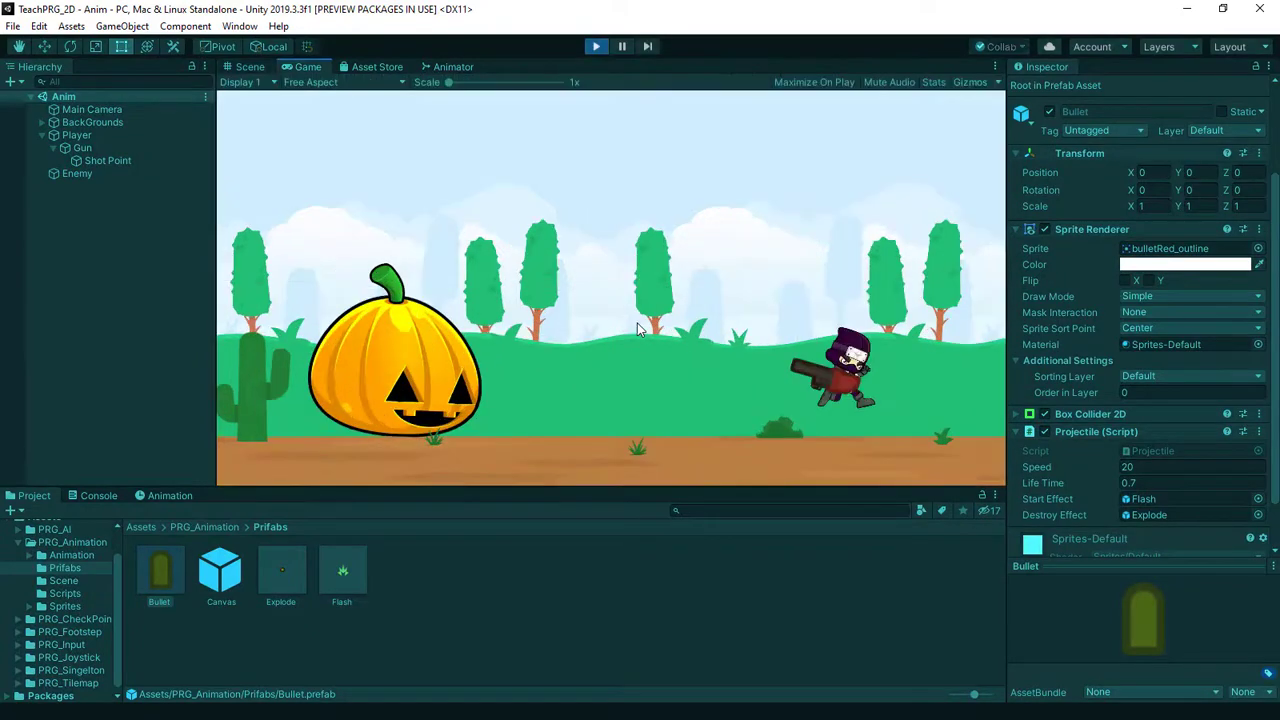
- Fire eleven shots to check the muzzle flashes and explosions, then stop Play mode
{"action": "left_click", "coordinate": [634, 318]}
{"action": "left_click", "coordinate": [632, 331]}
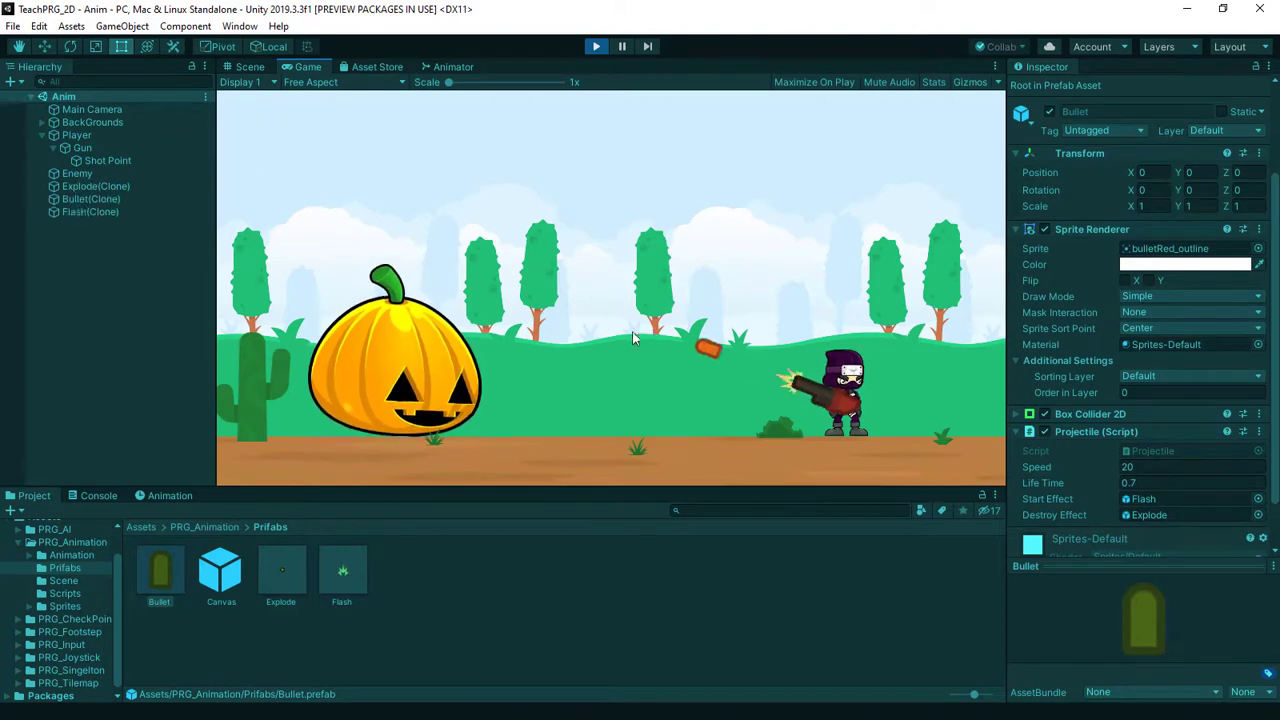
{"action": "left_click", "coordinate": [577, 329]}
{"action": "left_click", "coordinate": [575, 352]}
{"action": "left_click", "coordinate": [594, 306]}
{"action": "left_click", "coordinate": [606, 289]}
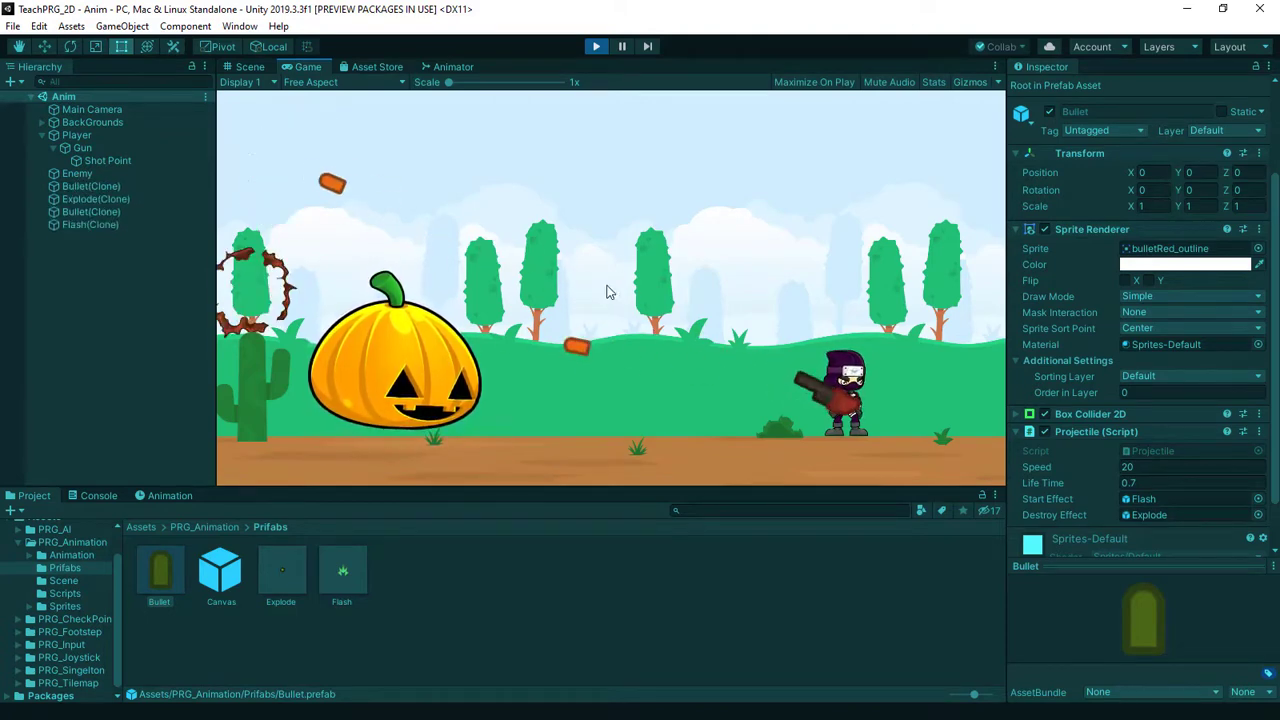
{"action": "left_click", "coordinate": [606, 291]}
{"action": "left_click", "coordinate": [620, 308]}
{"action": "left_click", "coordinate": [606, 320]}
{"action": "left_click", "coordinate": [611, 346]}
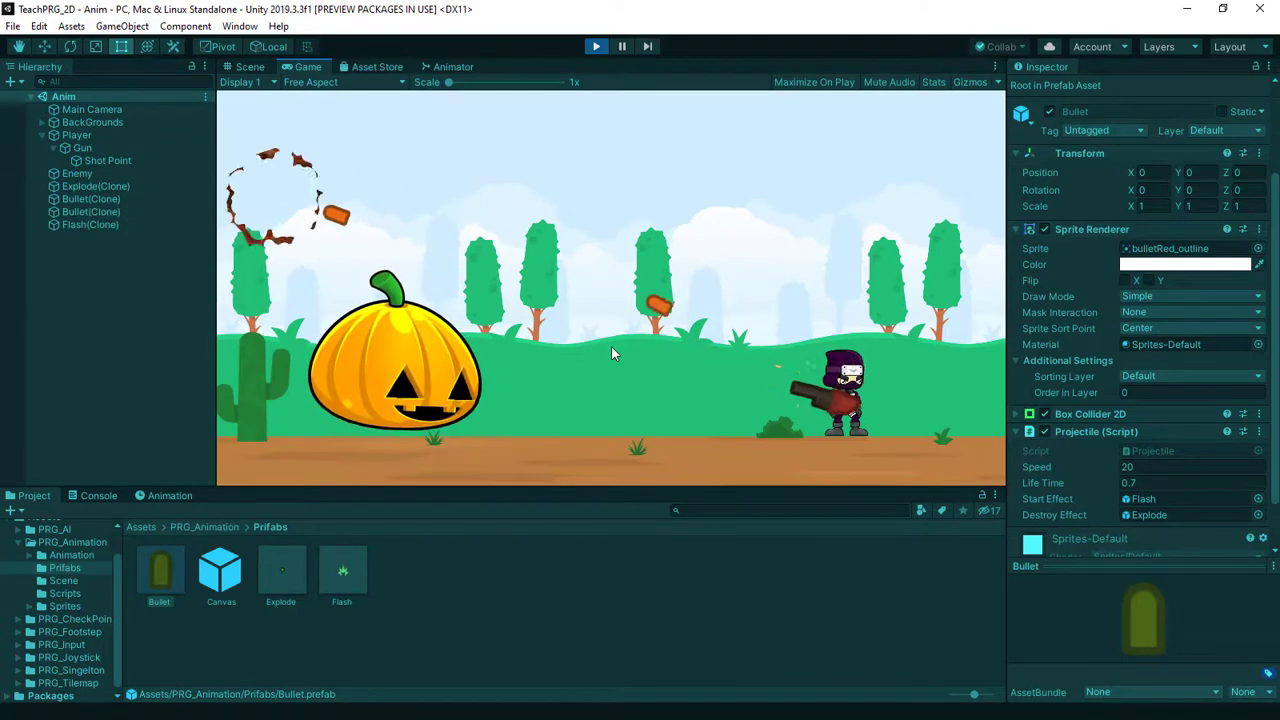
{"action": "left_click", "coordinate": [612, 345]}
{"action": "left_click", "coordinate": [596, 46]}
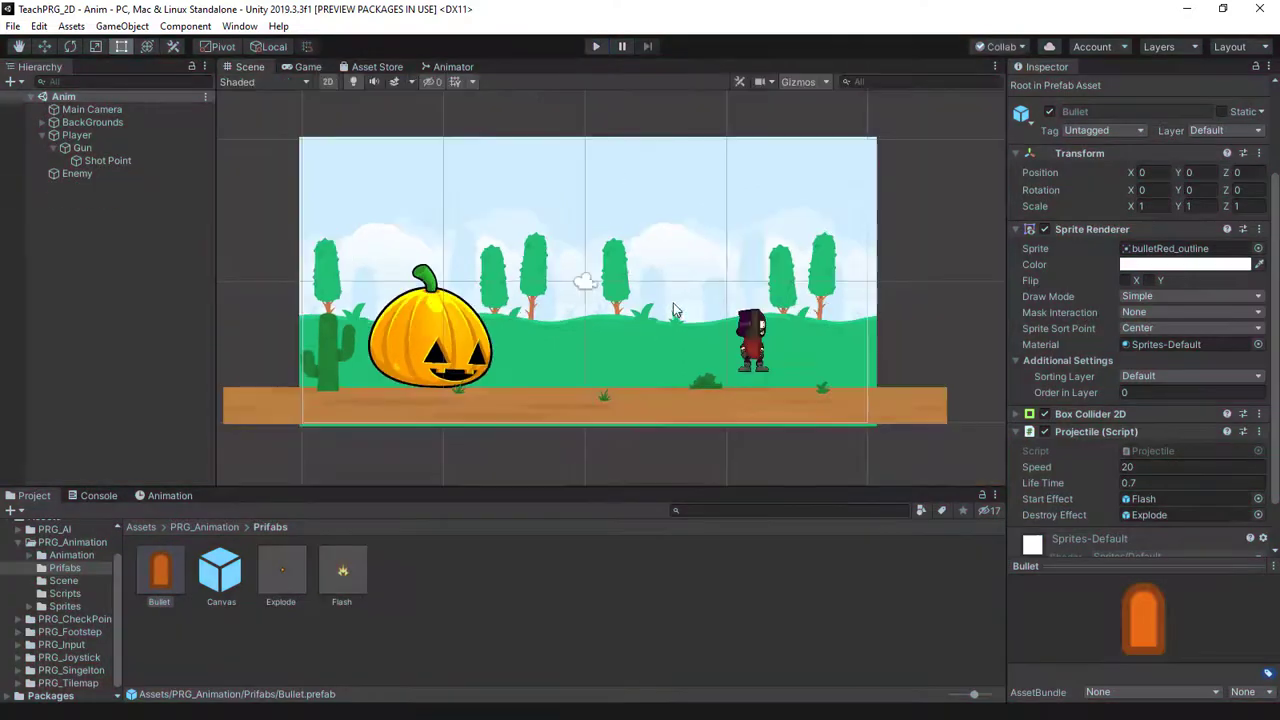
- Preview the Main Camera's Shake animation clip and view its Animator state graph
{"action": "left_click", "coordinate": [92, 109]}
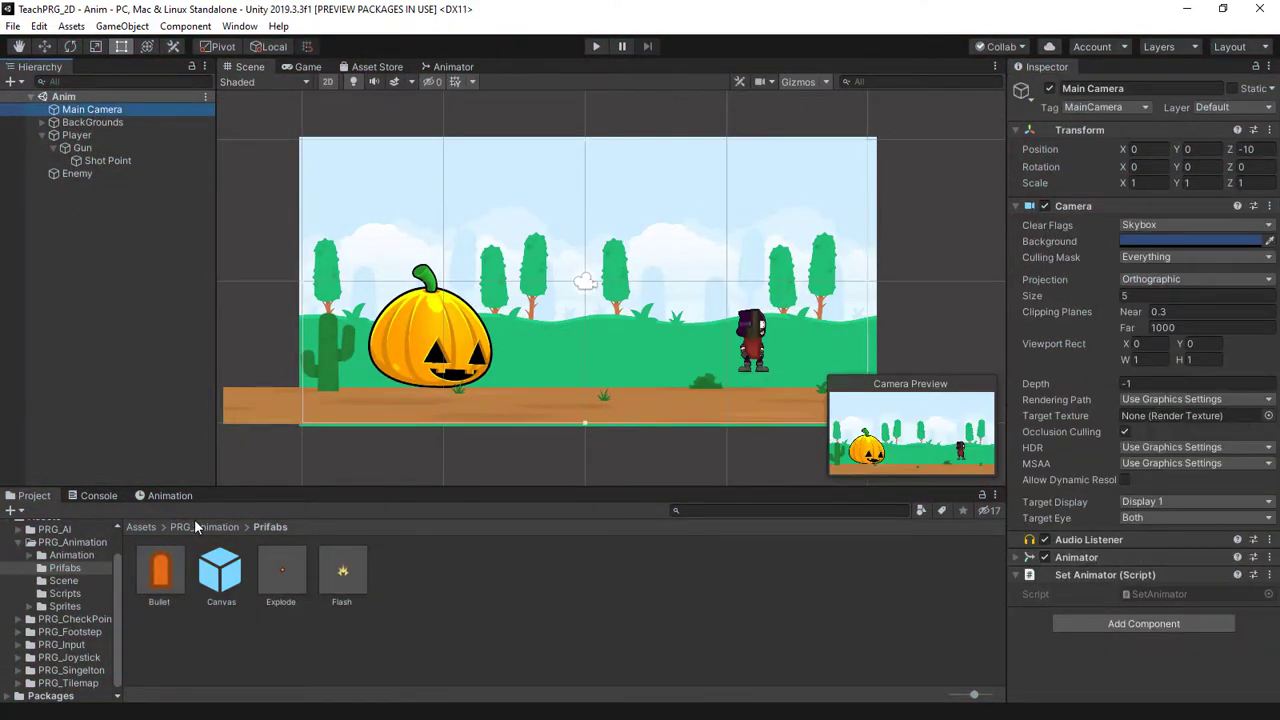
{"action": "left_click", "coordinate": [151, 494]}
{"action": "left_click", "coordinate": [66, 529]}
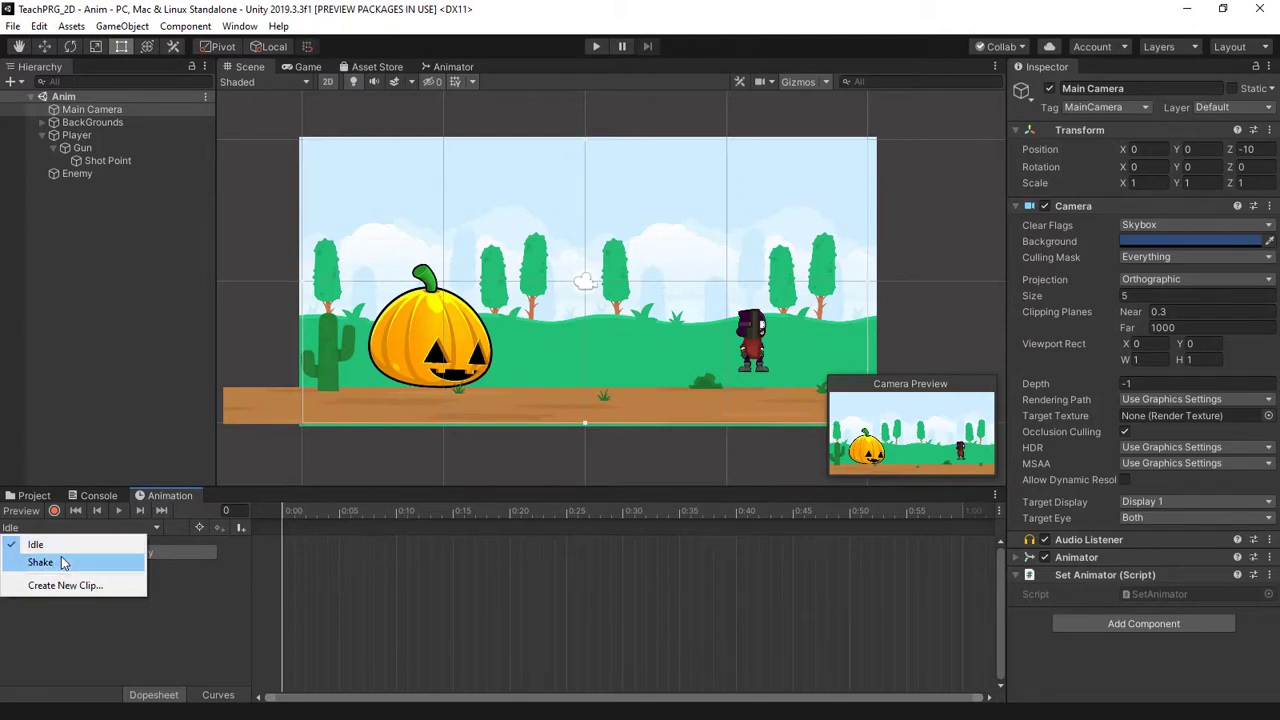
{"action": "left_click", "coordinate": [42, 562]}
{"action": "left_click", "coordinate": [118, 511]}
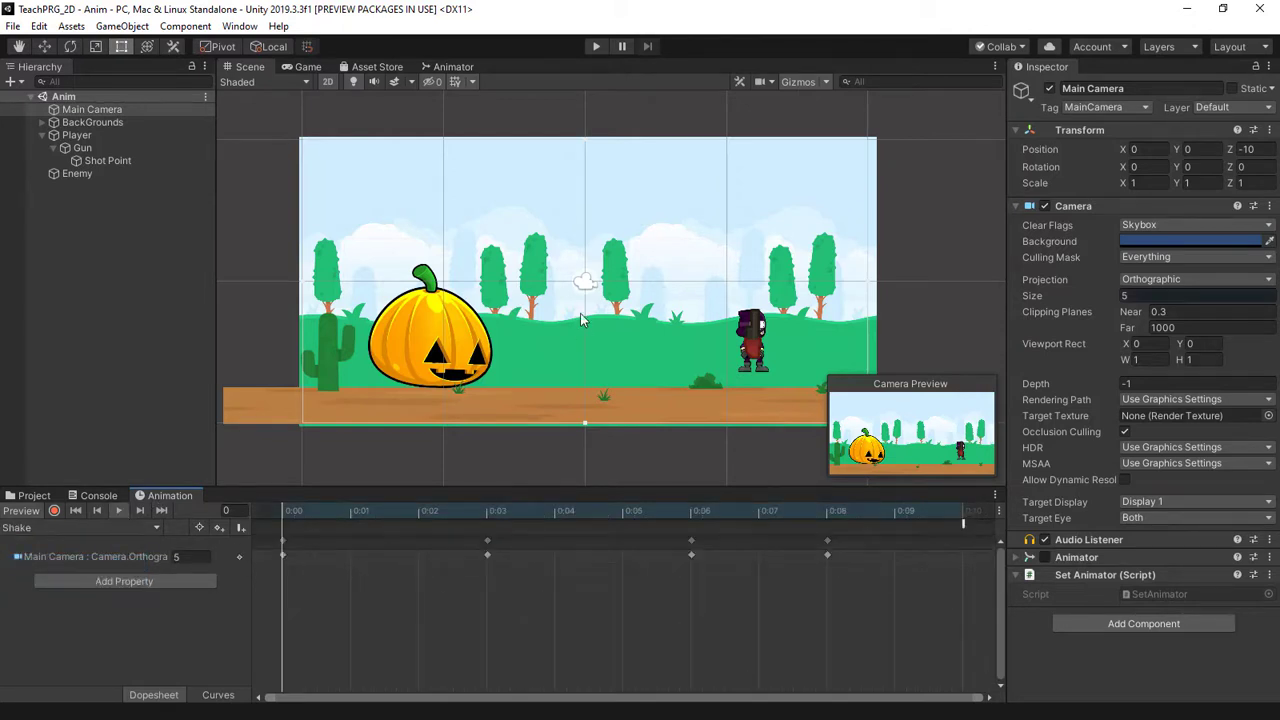
{"action": "left_click", "coordinate": [293, 68]}
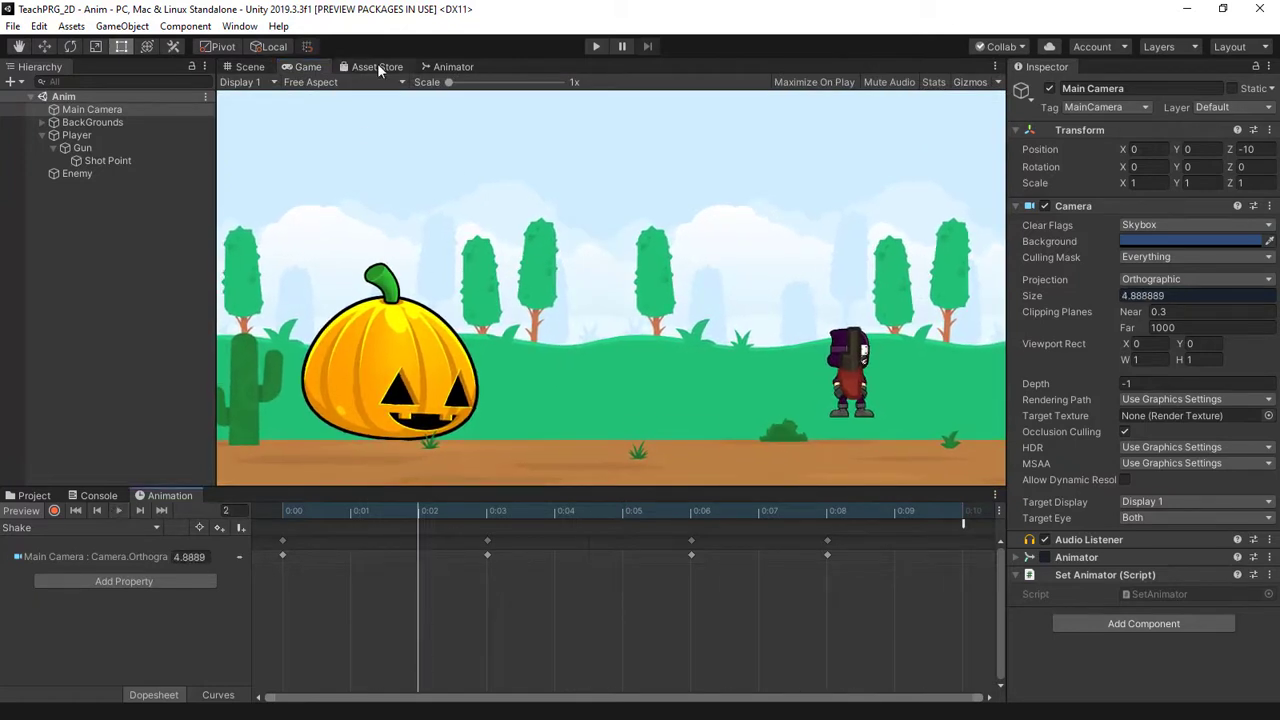
{"action": "left_click", "coordinate": [452, 67]}
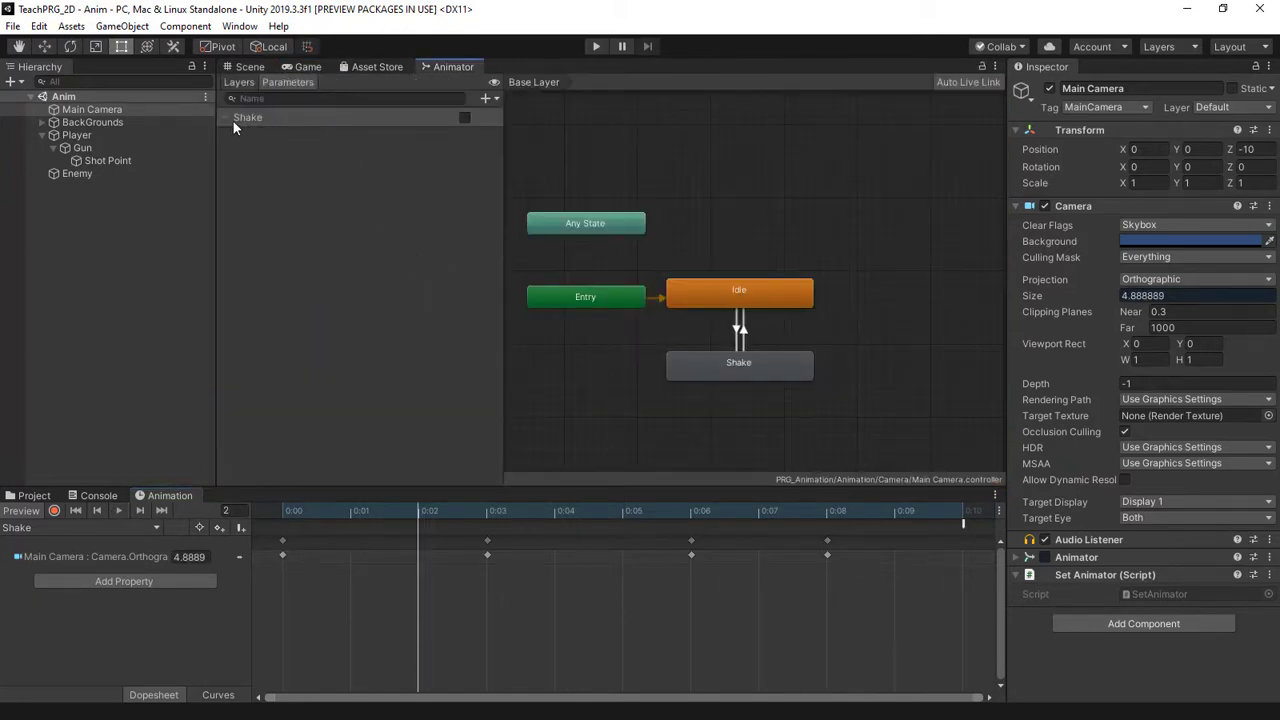
- Select the Gun and open its Attake script in Visual Studio
{"action": "left_click", "coordinate": [34, 495]}
{"action": "left_click", "coordinate": [82, 148]}
{"action": "left_click", "coordinate": [1150, 410]}
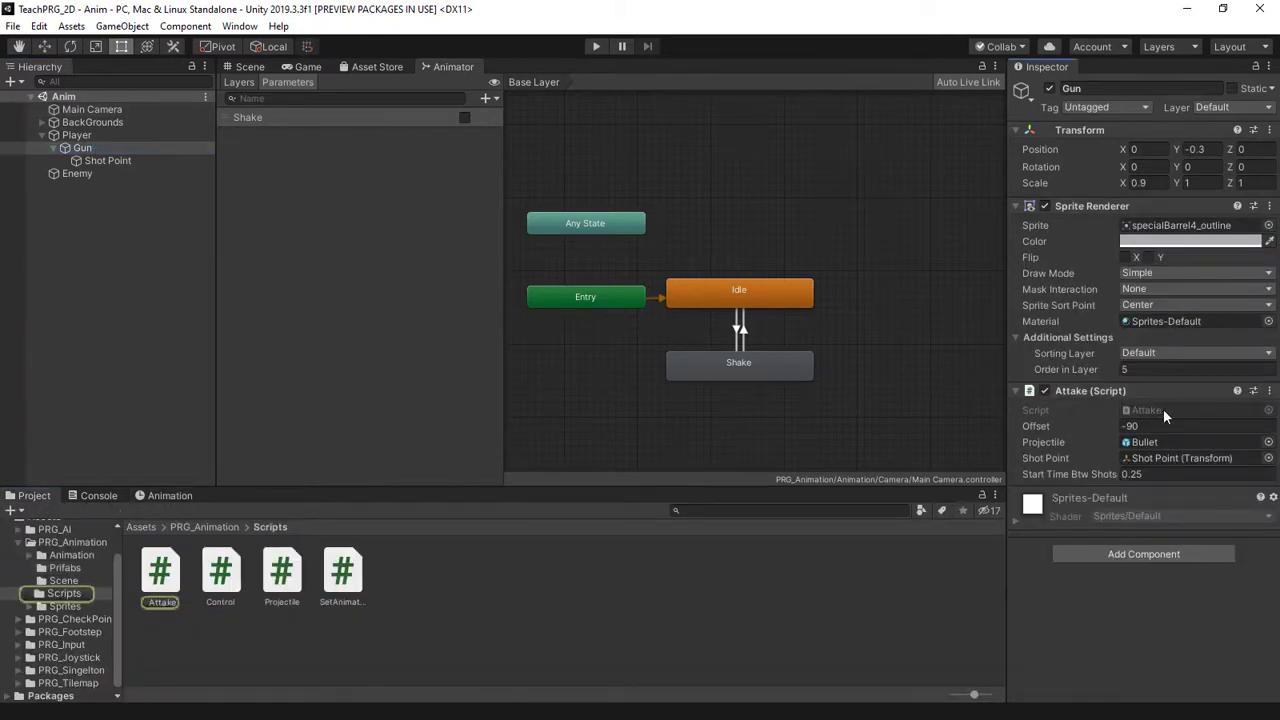
{"action": "double_click", "coordinate": [1164, 416]}
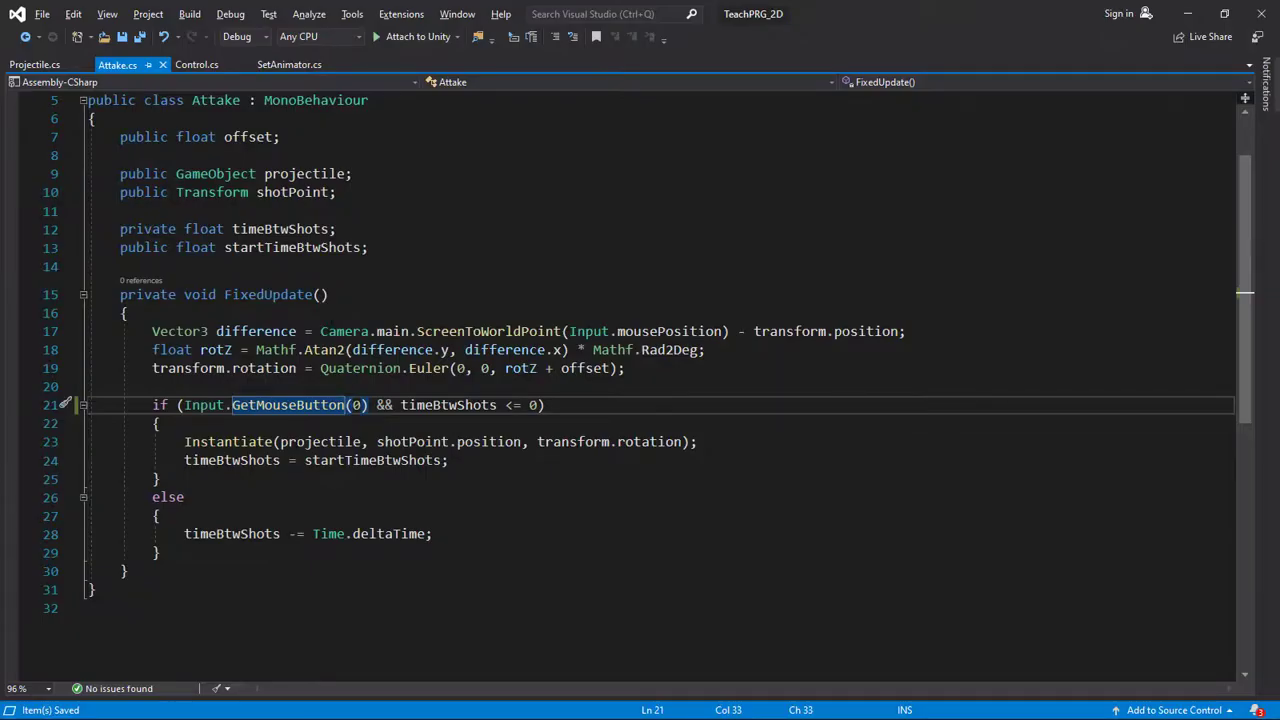
- Declare a public Animator camAnimator field below the startTimeBtwShots field in Attake.cs
{"action": "left_click", "coordinate": [220, 427]}
{"action": "key", "text": "Return"}
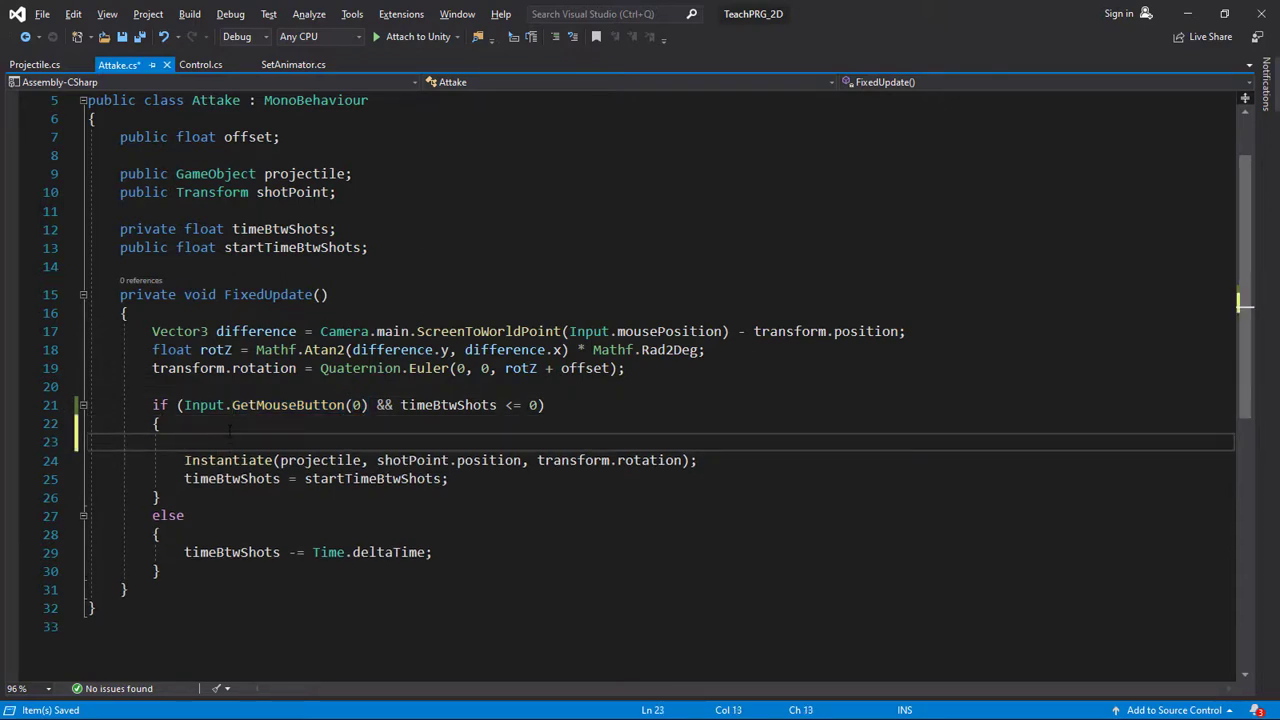
{"action": "left_click", "coordinate": [396, 248]}
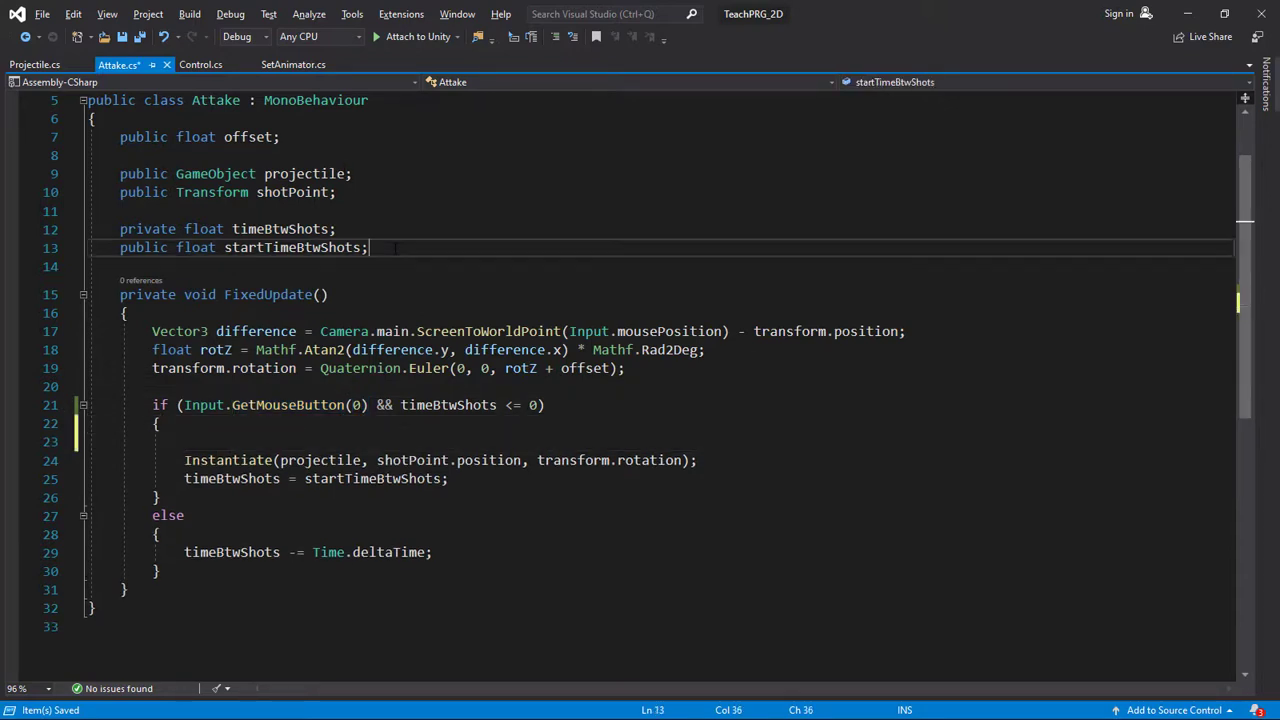
{"action": "key", "text": "Return"}
{"action": "key", "text": "Return"}
{"action": "type", "text": "ub"}
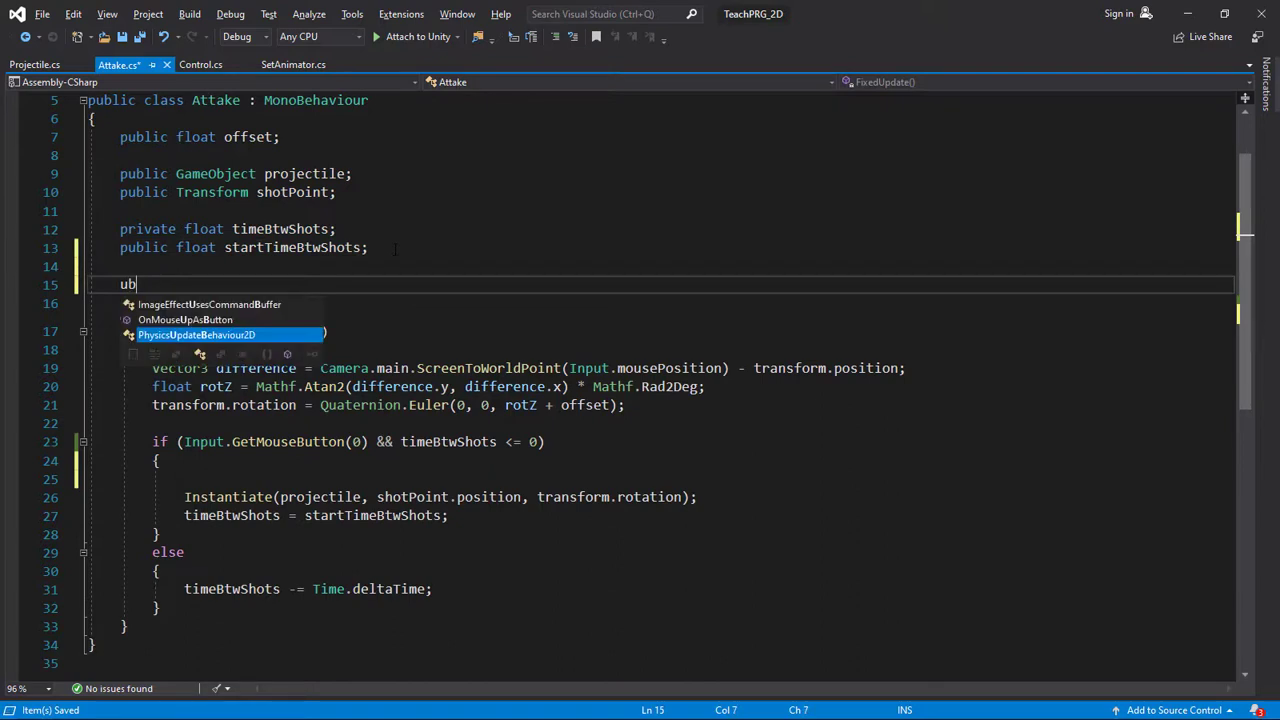
{"action": "key", "text": "BackSpace"}
{"action": "key", "text": "BackSpace"}
{"action": "type", "text": "pu"}
{"action": "key", "text": "Tab"}
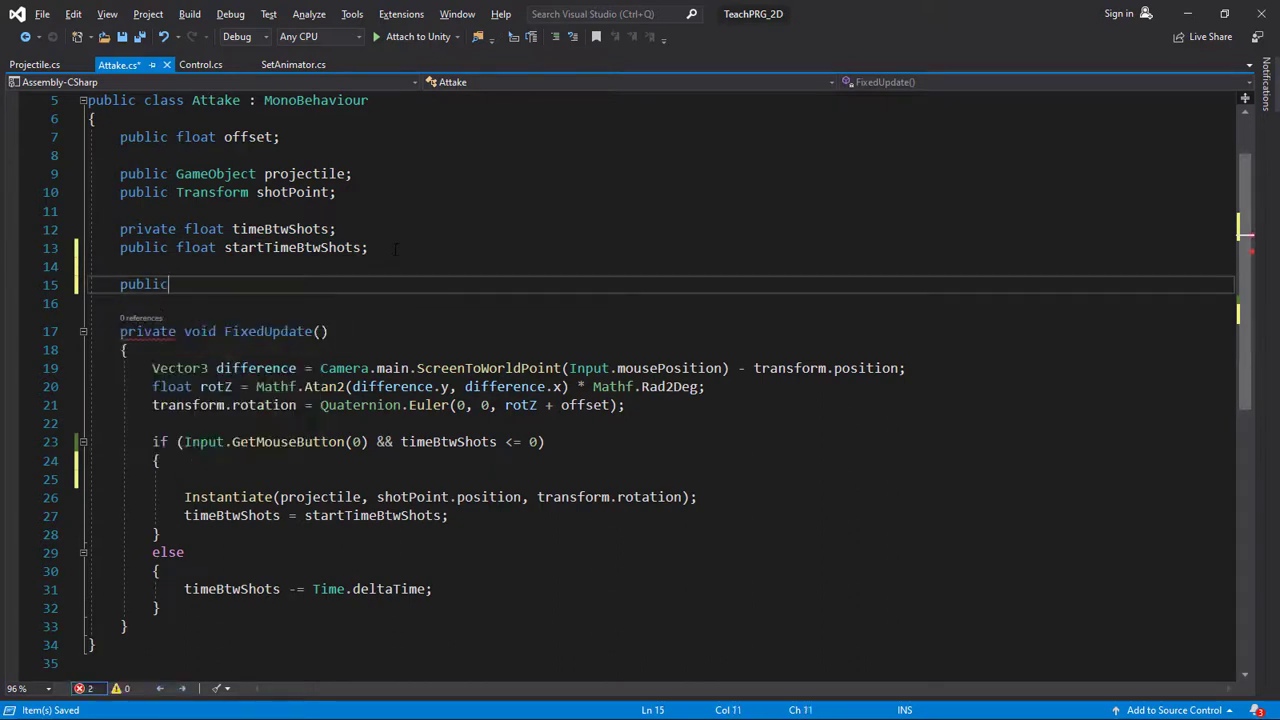
{"action": "type", "text": " Animat"}
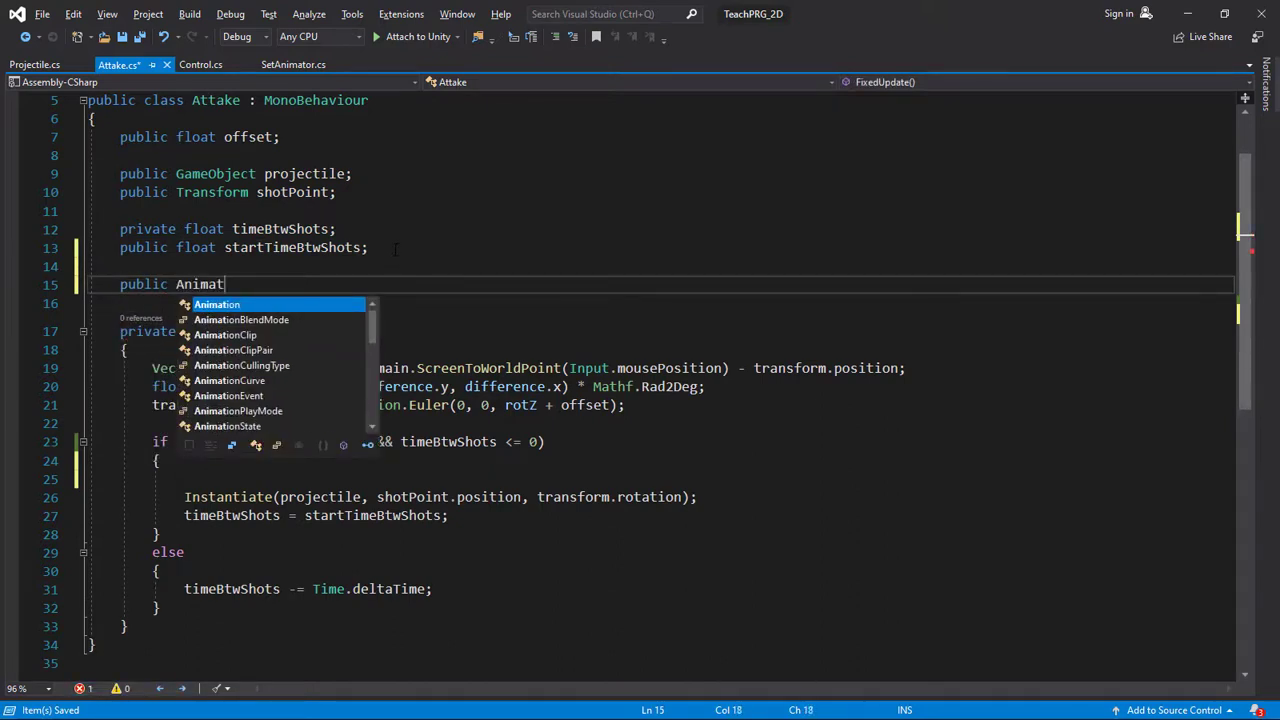
{"action": "key", "text": "Tab"}
{"action": "key", "text": "BackSpace"}
{"action": "key", "text": "BackSpace"}
{"action": "key", "text": "BackSpace"}
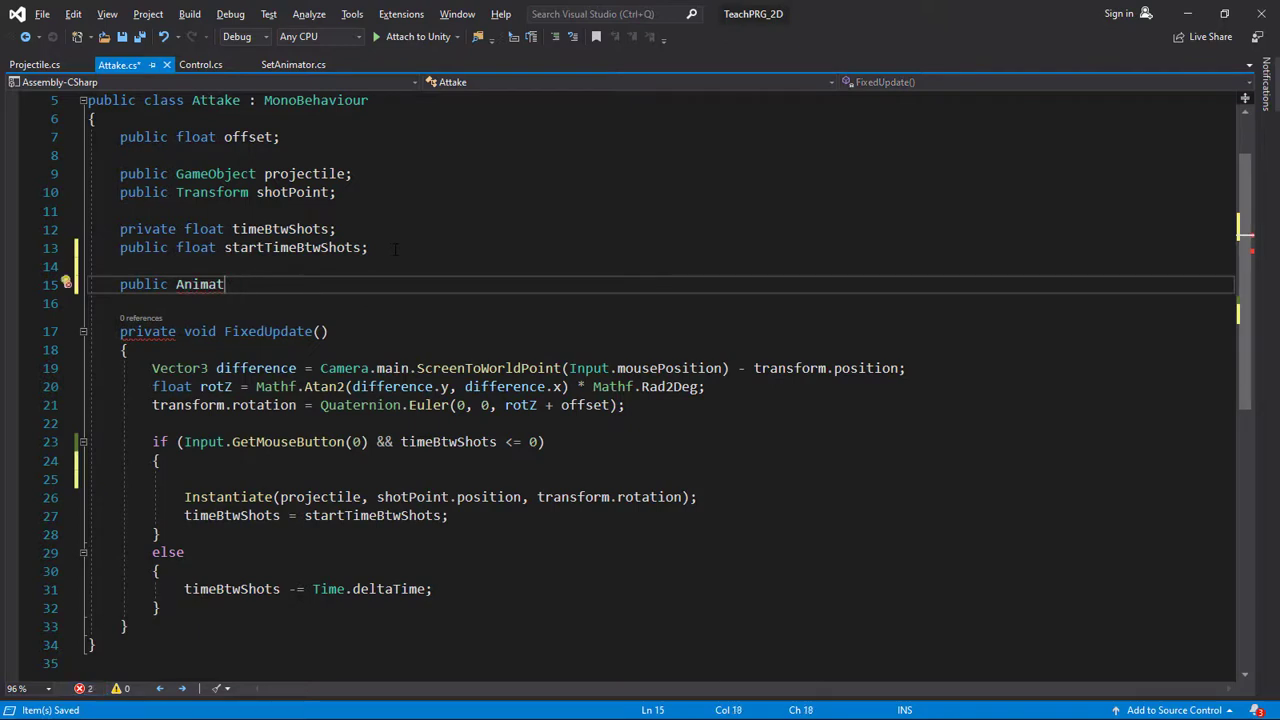
{"action": "type", "text": "or cameraAnim"}
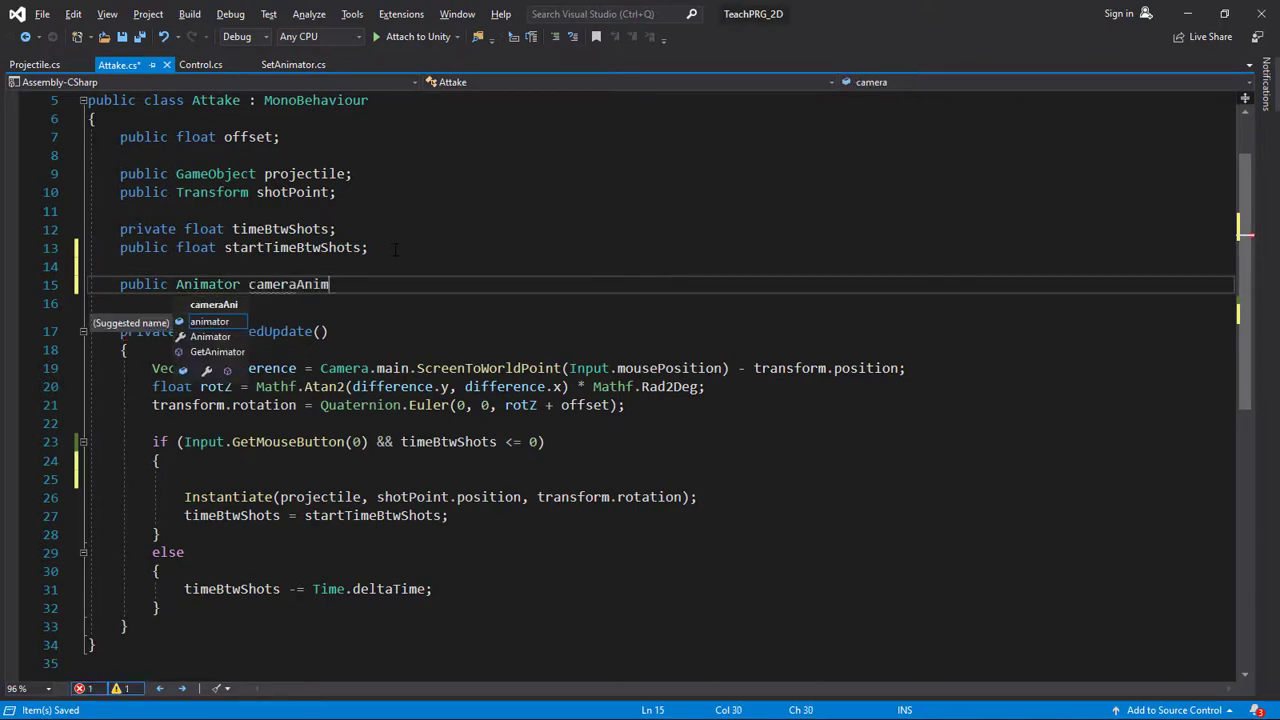
{"action": "key", "text": "BackSpace"}
{"action": "key", "text": "BackSpace"}
{"action": "key", "text": "BackSpace"}
{"action": "key", "text": "BackSpace"}
{"action": "key", "text": "BackSpace"}
{"action": "key", "text": "BackSpace"}
{"action": "key", "text": "BackSpace"}
{"action": "type", "text": "Animator;"}
- Call camAnimator.SetBool("Shake", true); right after the bullet's Instantiate call
{"action": "left_click", "coordinate": [365, 476]}
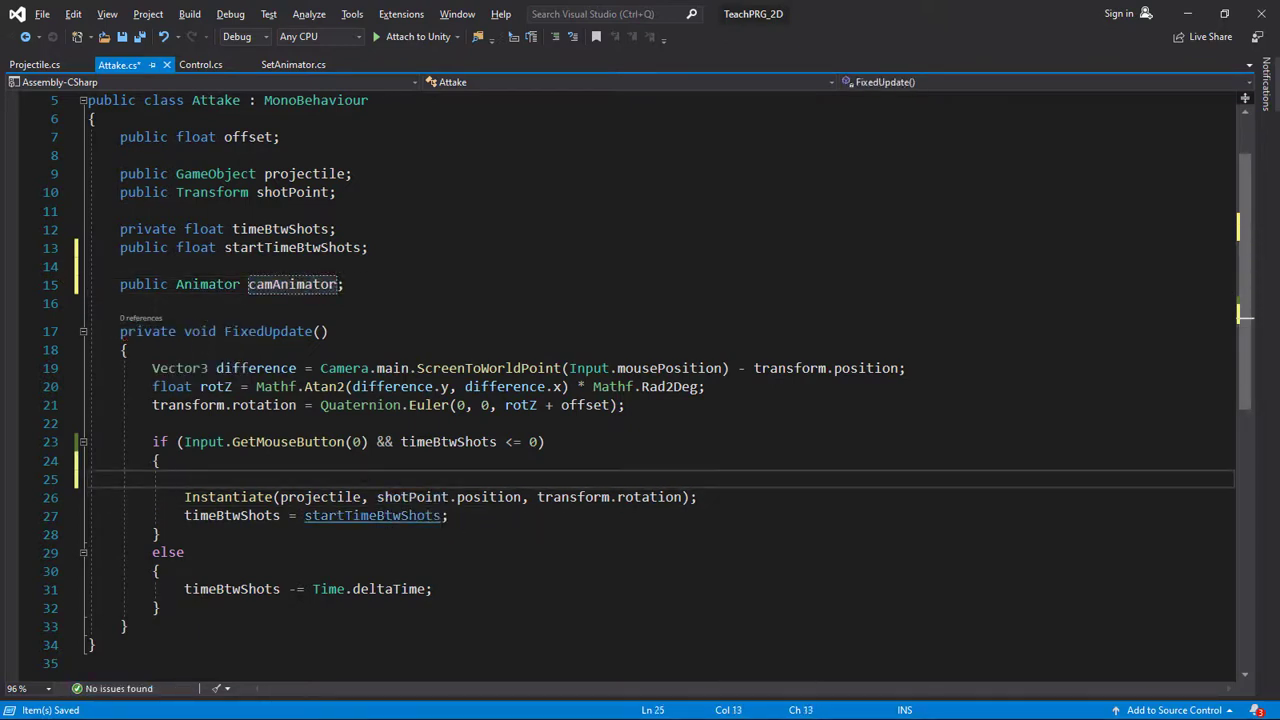
{"action": "type", "text": "camAnimator.SetBool(\""}
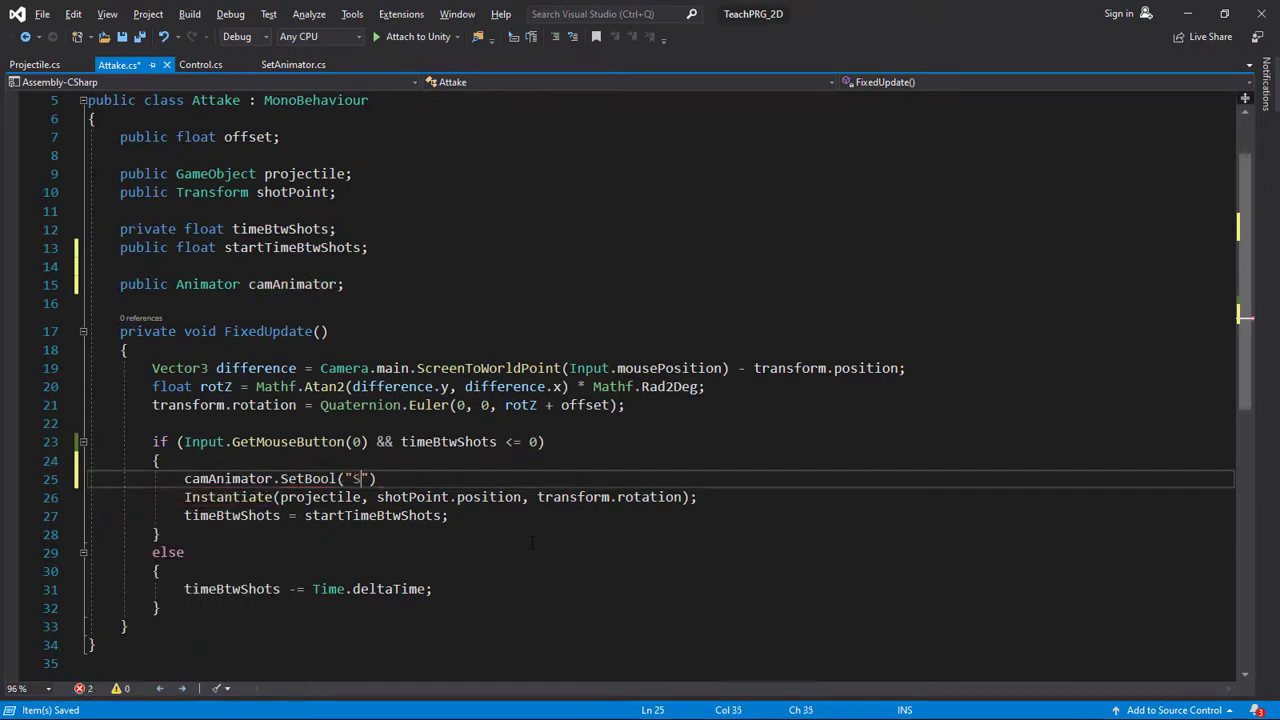
{"action": "type", "text": "Shake\", true);"}
{"action": "key", "text": "alt+Down"}
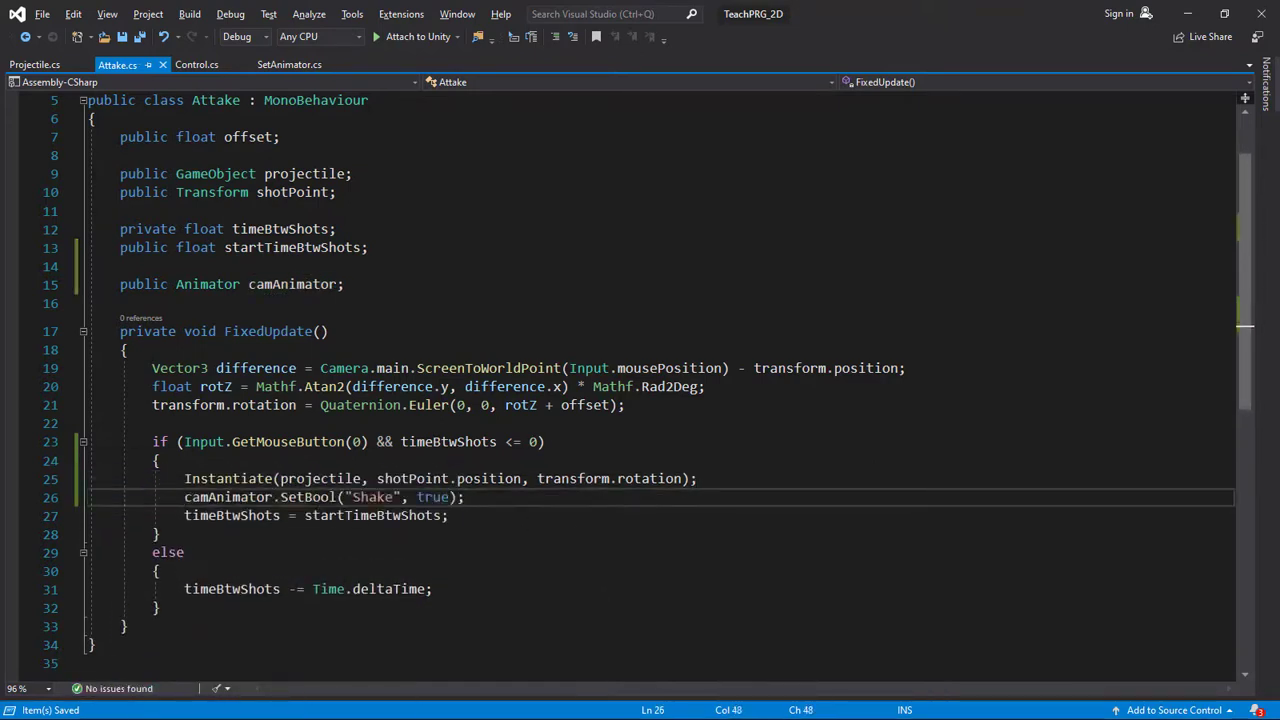
{"action": "key", "text": "alt+Tab"}
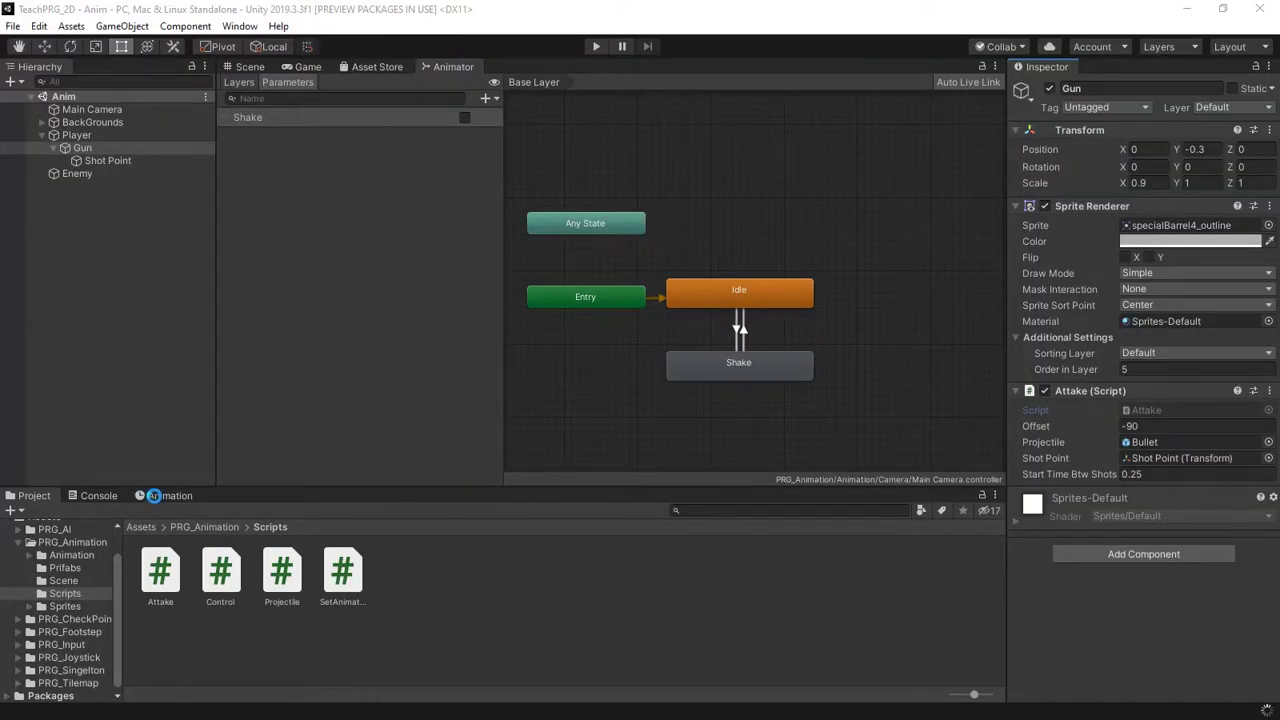
- Inspect the animation event at the end of the Main Camera's Shake clip
{"action": "left_click", "coordinate": [154, 495]}
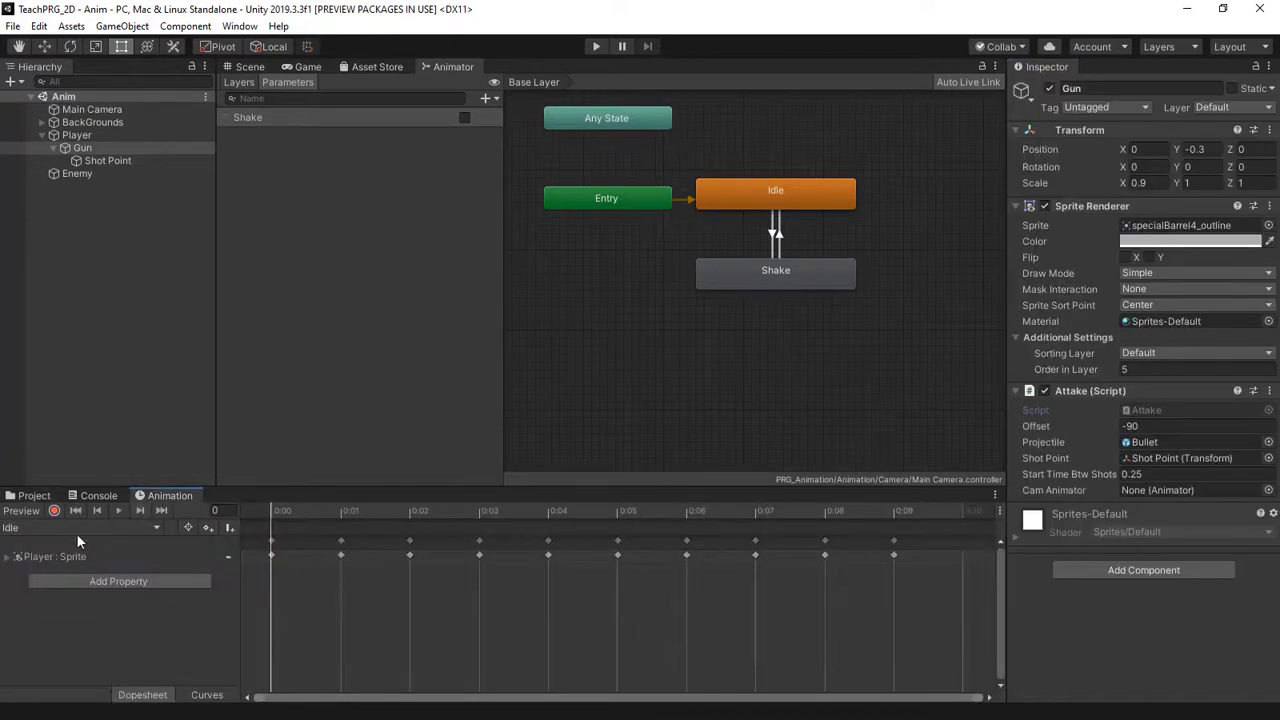
{"action": "left_click", "coordinate": [86, 533]}
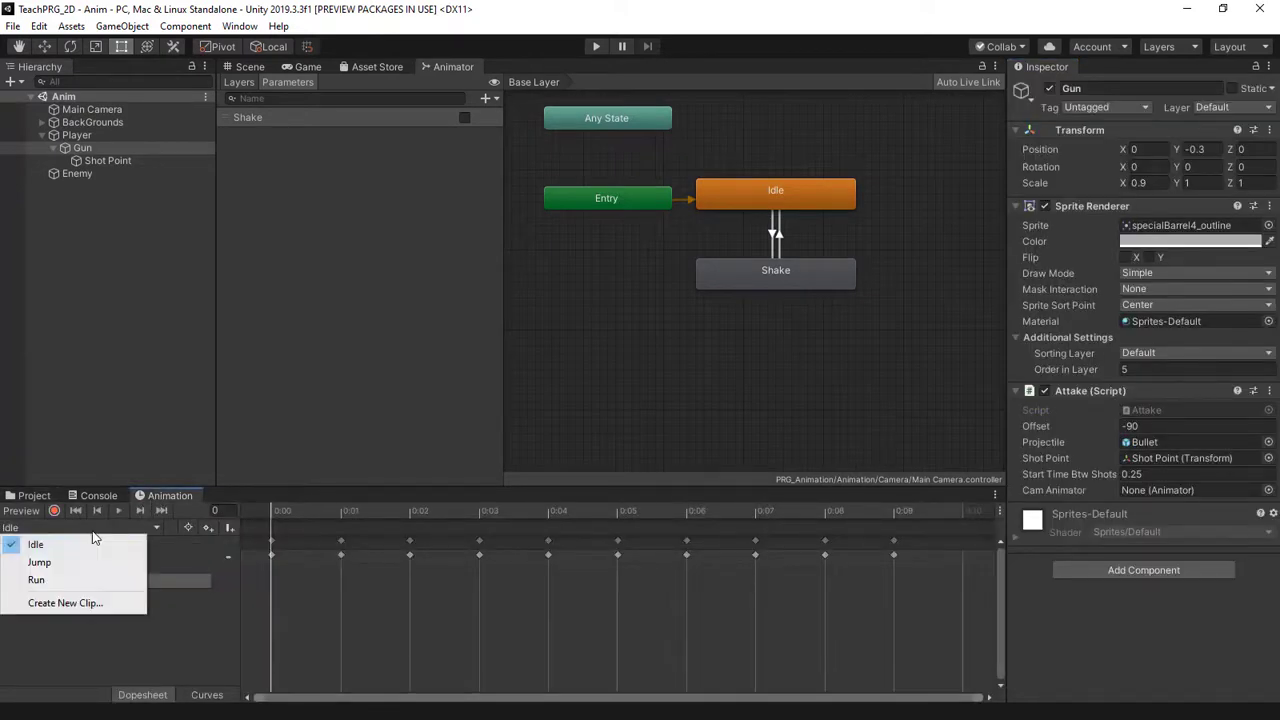
{"action": "left_click", "coordinate": [92, 172]}
{"action": "left_click", "coordinate": [85, 108]}
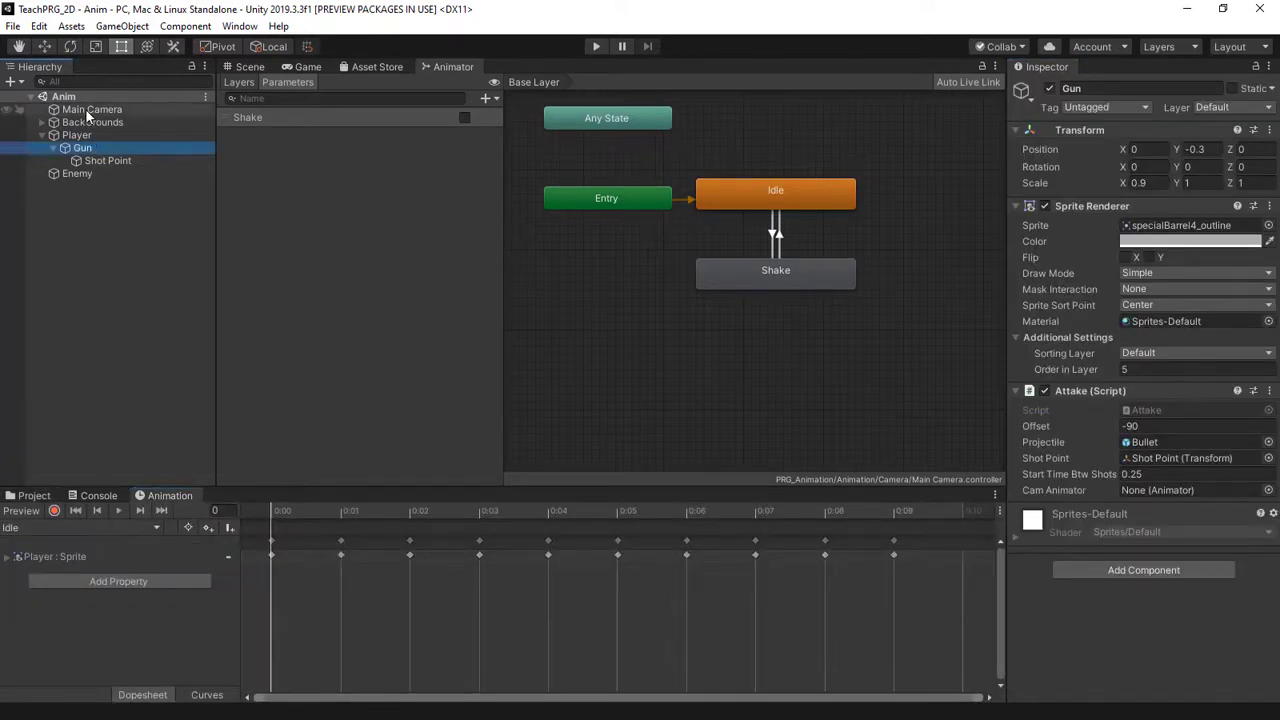
{"action": "left_click", "coordinate": [85, 527]}
{"action": "left_click", "coordinate": [85, 562]}
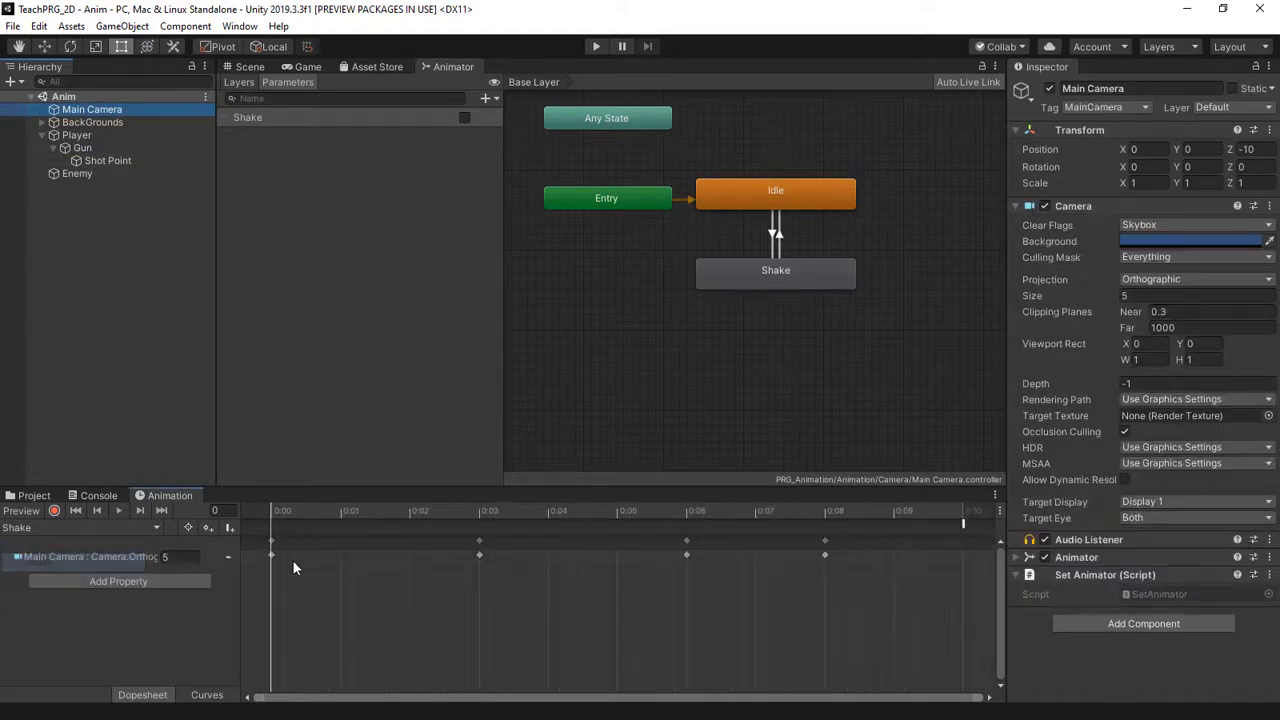
{"action": "left_click", "coordinate": [963, 523]}
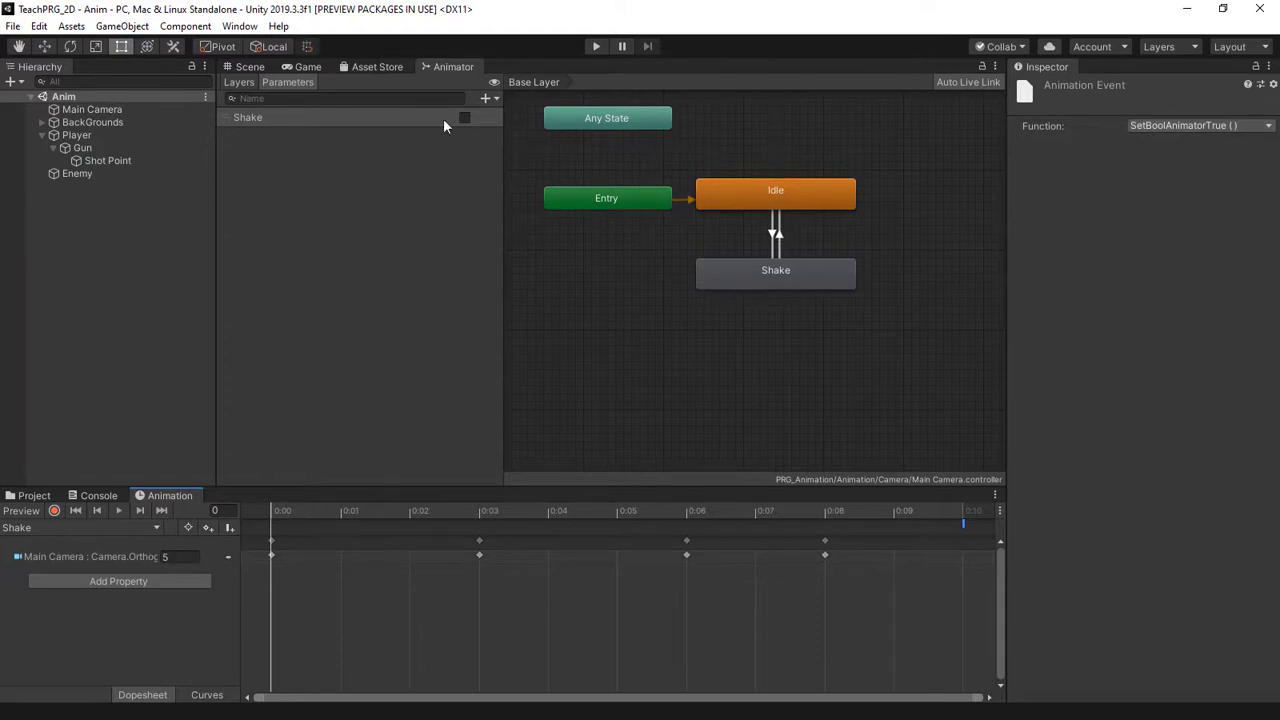
- Review SetBoolAnimatorTrue in SetAnimator.cs, then show the Prefabs folder in Unity
{"action": "left_click", "coordinate": [122, 109]}
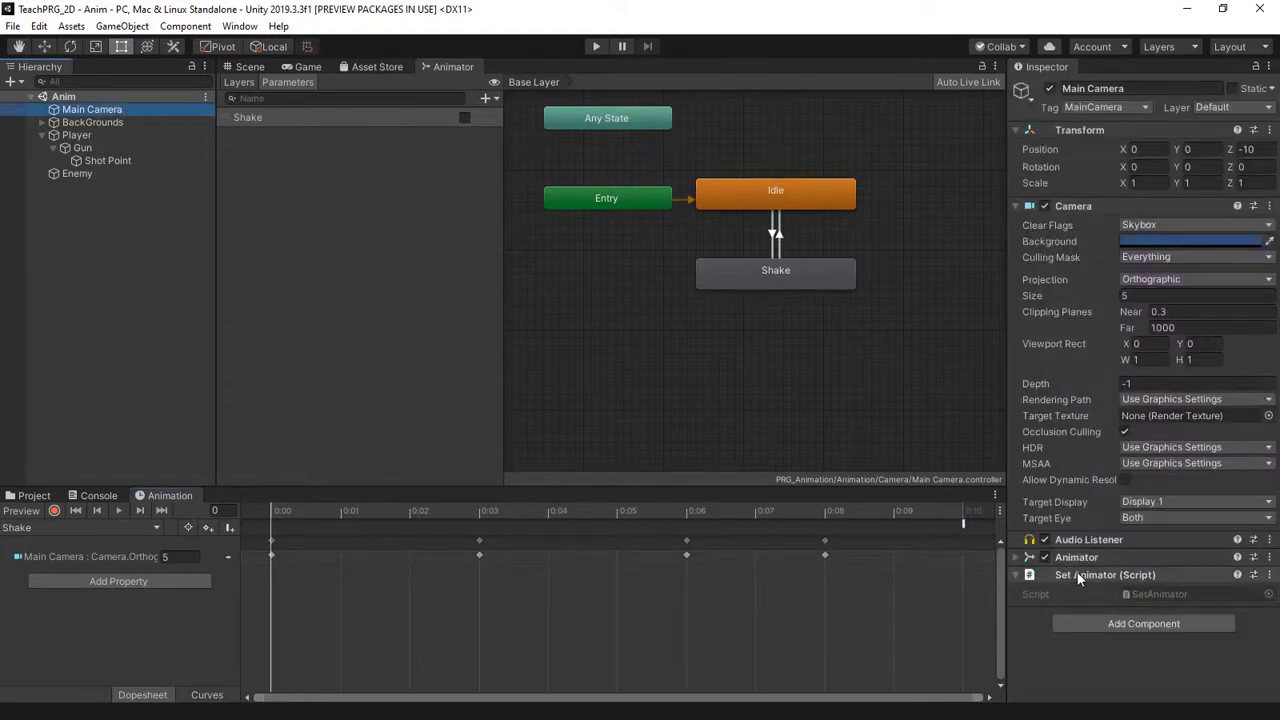
{"action": "double_click", "coordinate": [1149, 593]}
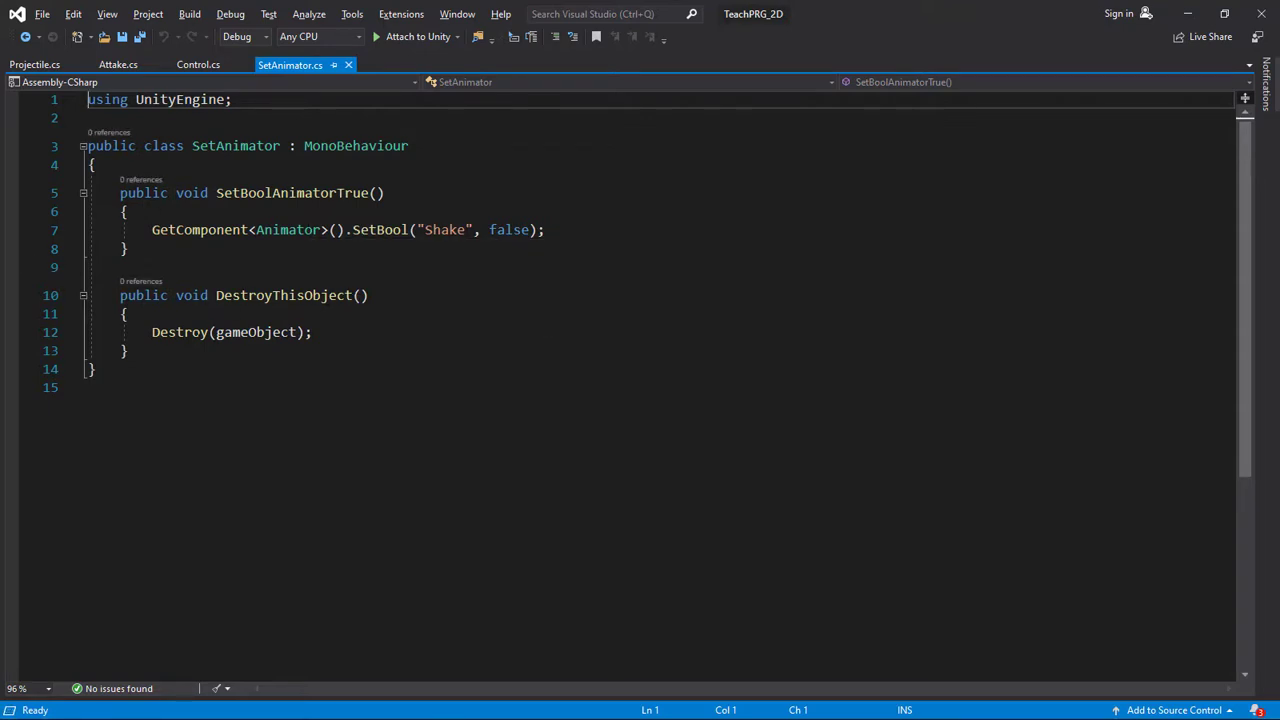
{"action": "key", "text": "alt+Tab"}
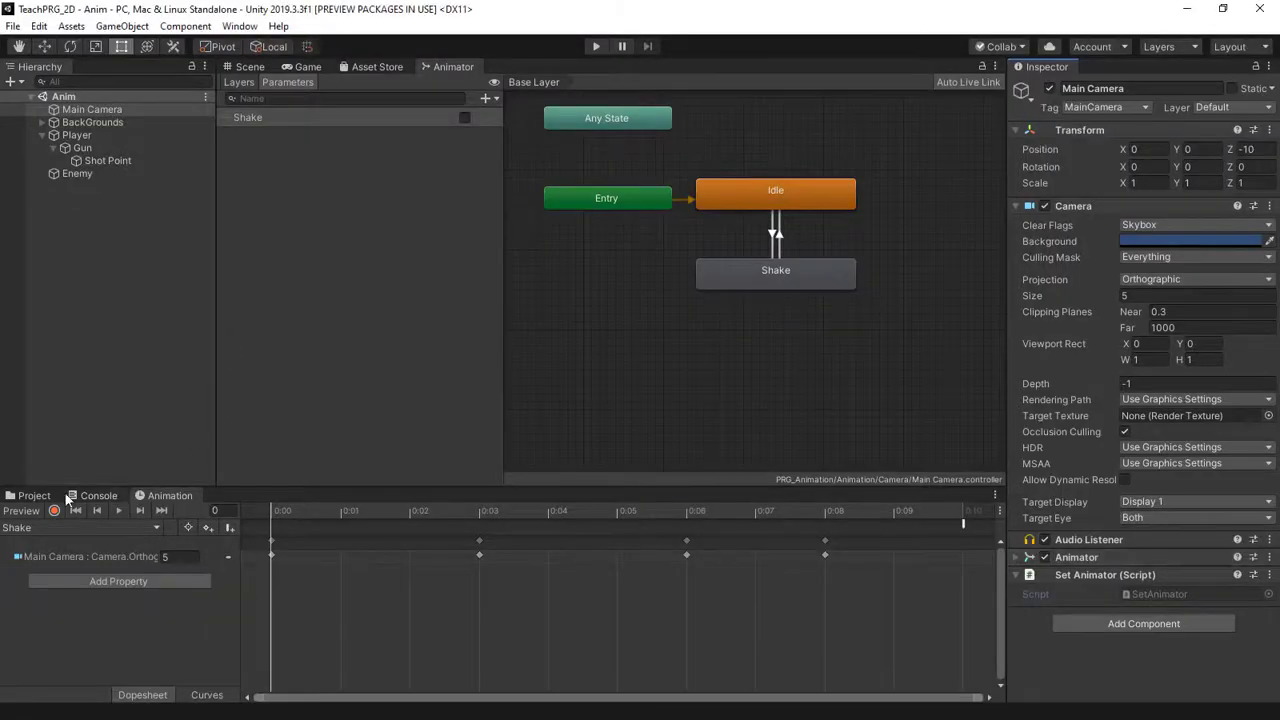
{"action": "left_click", "coordinate": [35, 497]}
{"action": "left_click", "coordinate": [65, 568]}
- Place an Explode instance in the scene and check its clip's final DestroyThisObject event
{"action": "left_click", "coordinate": [279, 568]}
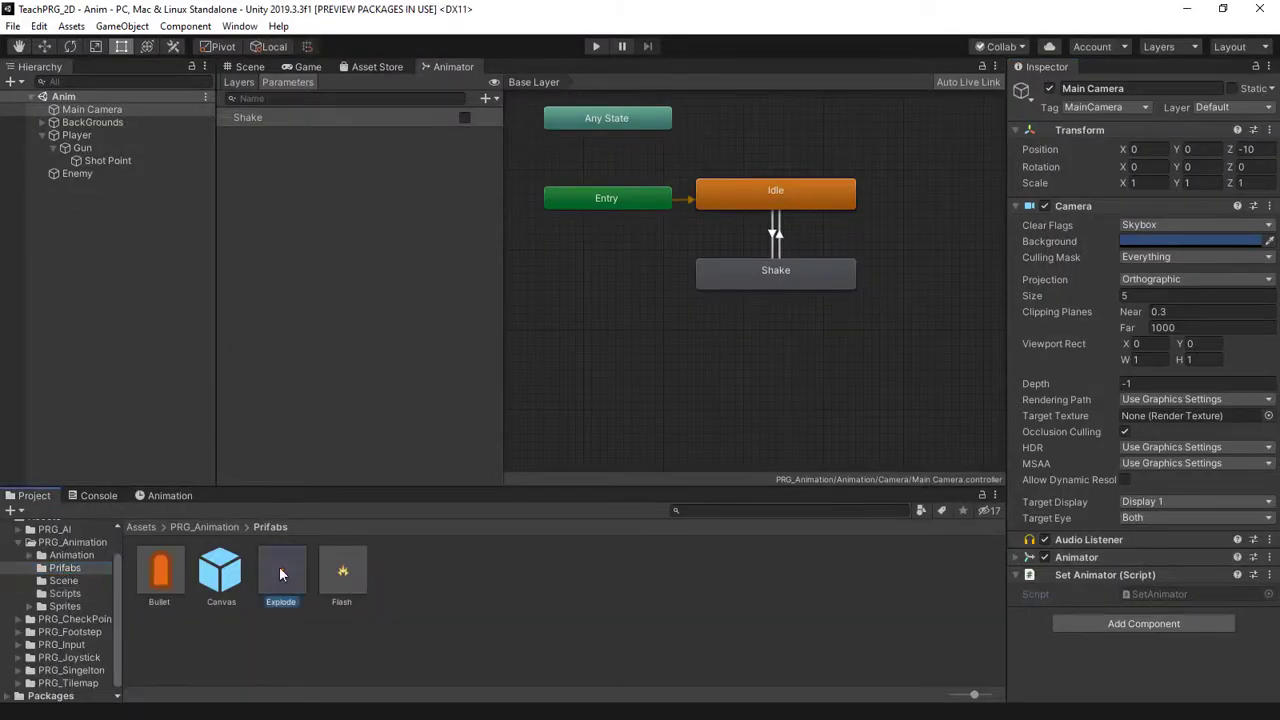
{"action": "left_click", "coordinate": [165, 496]}
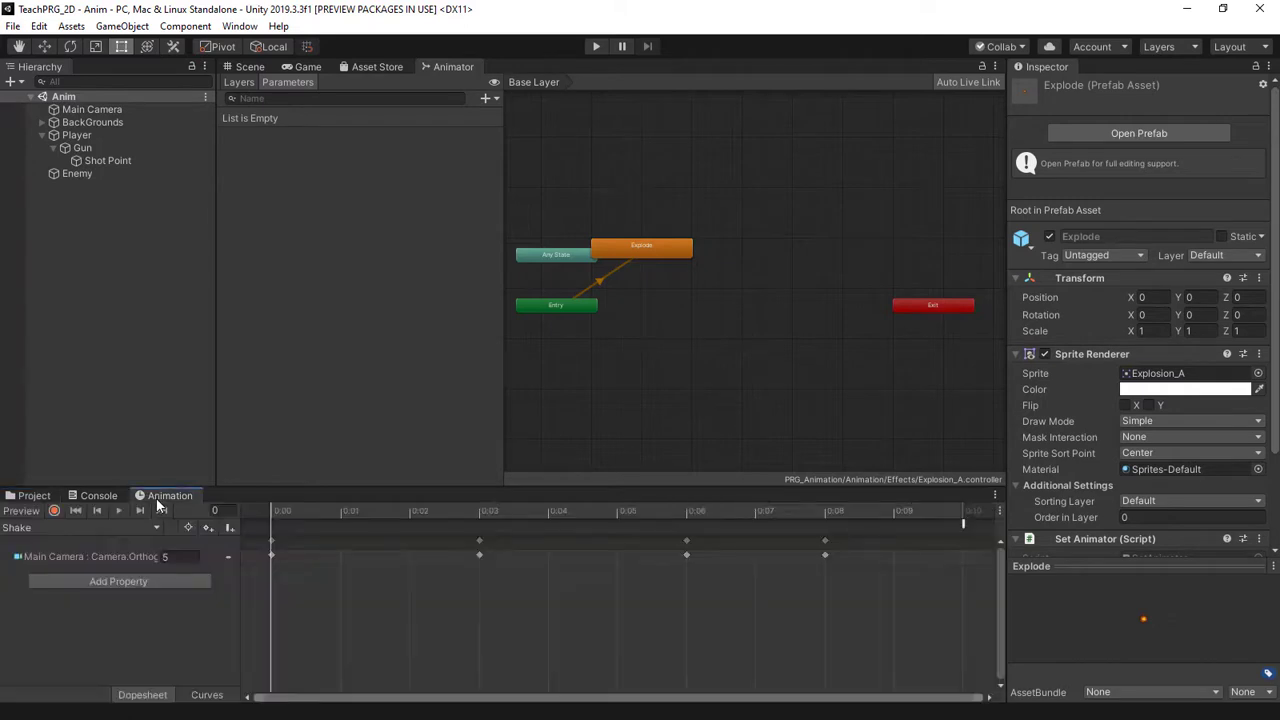
{"action": "left_click", "coordinate": [961, 522]}
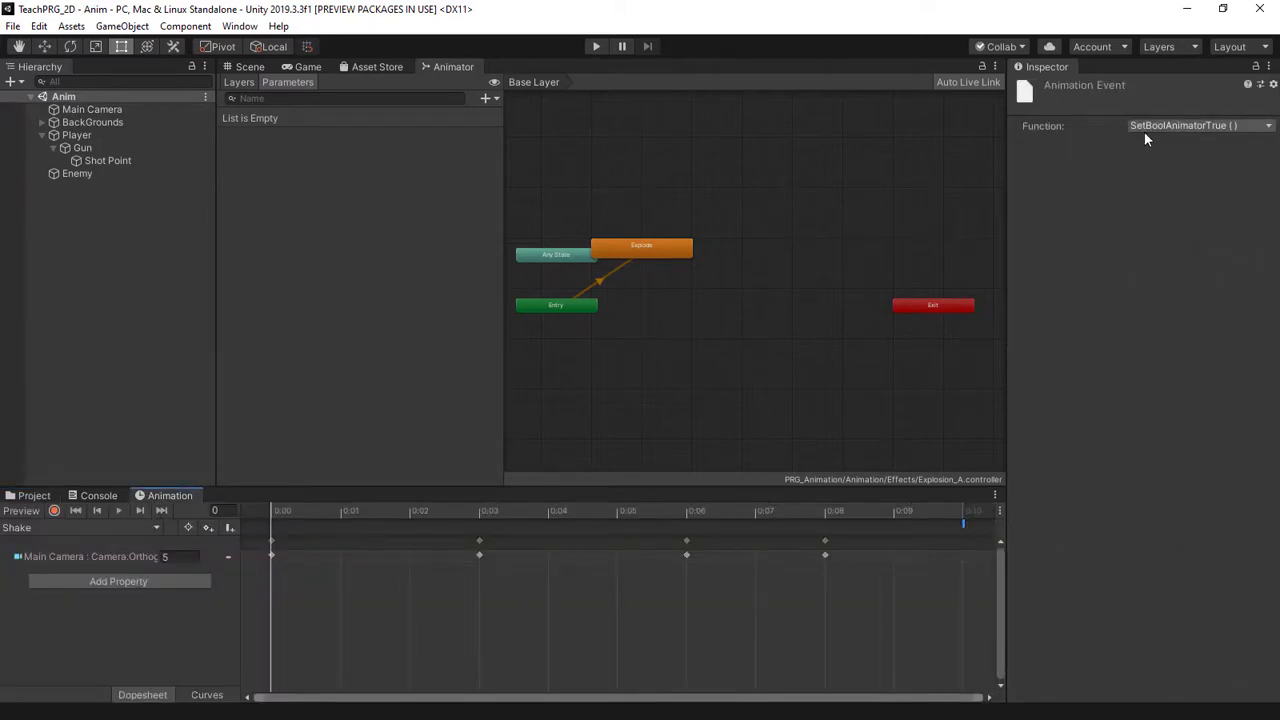
{"action": "left_click", "coordinate": [34, 496]}
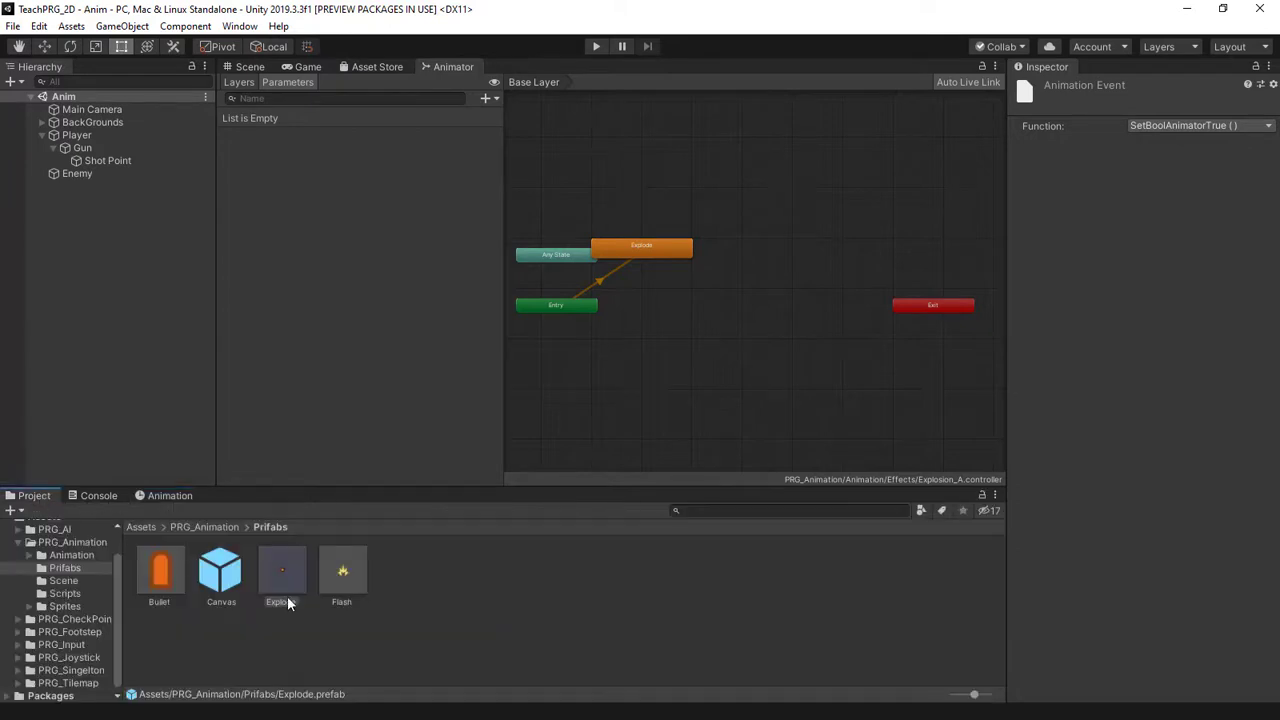
{"action": "left_click_drag", "start_coordinate": [281, 570], "coordinate": [161, 427]}
{"action": "left_click", "coordinate": [165, 496]}
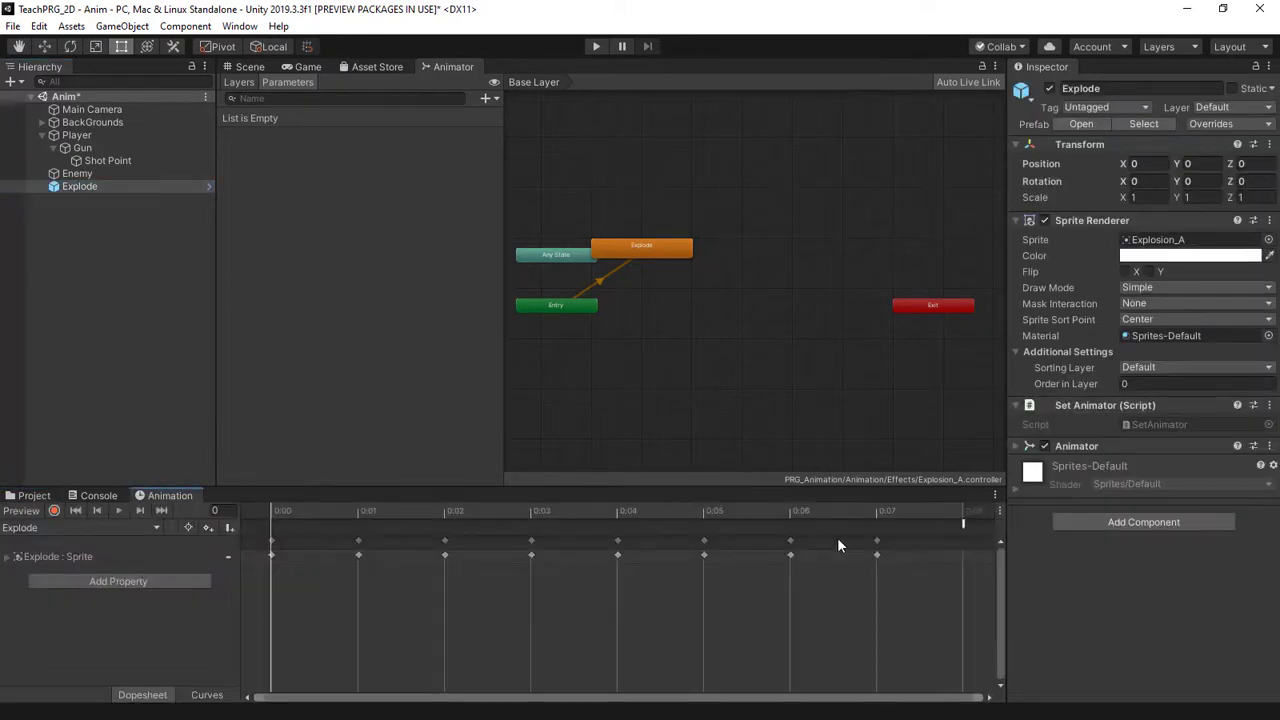
{"action": "left_click", "coordinate": [962, 523]}
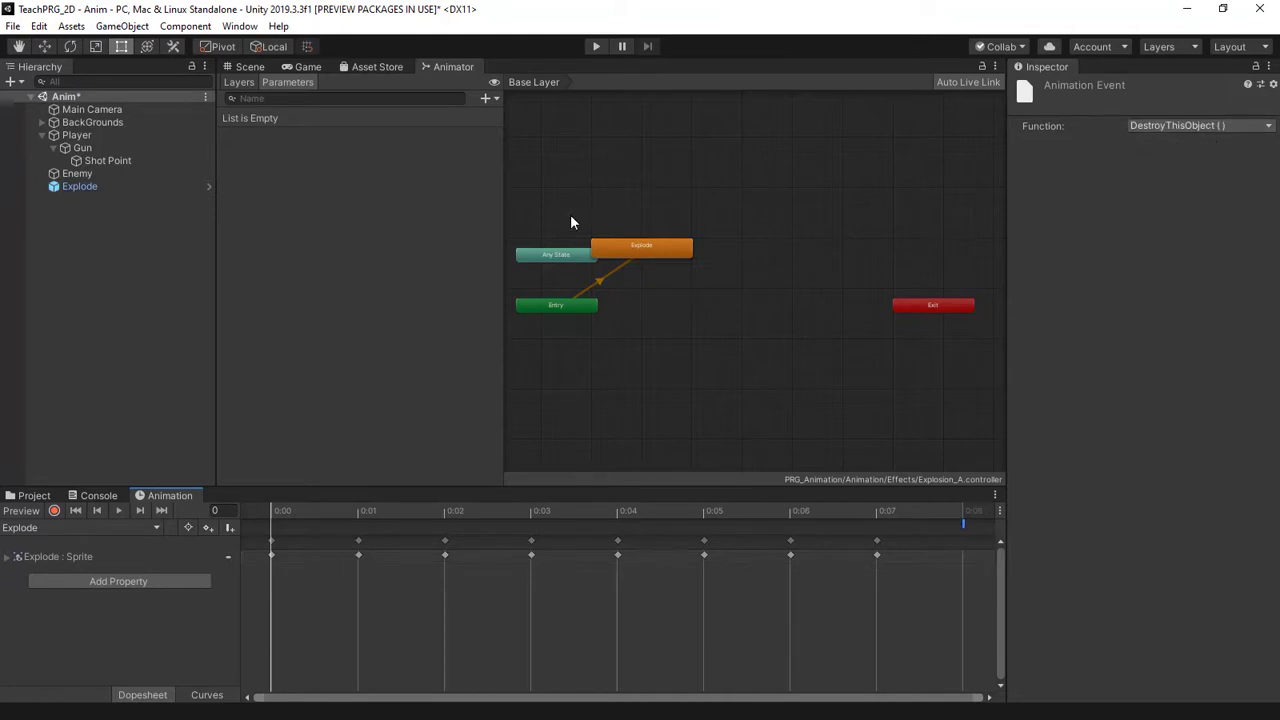
- Delete the temporary Explode instance from the scene and save the scene
{"action": "left_click", "coordinate": [73, 187]}
{"action": "key", "text": "Delete"}
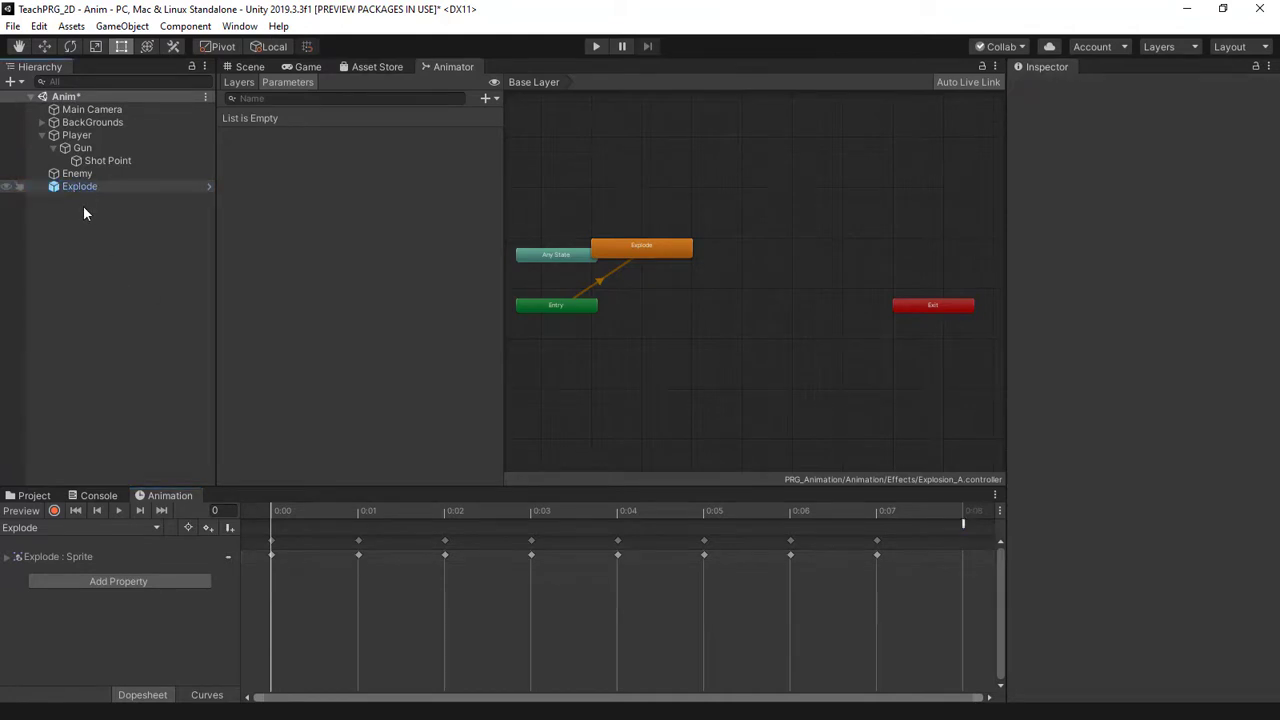
{"action": "key", "text": "ctrl+s"}
- Inspect the Explode and Flash prefabs, then start Play mode
{"action": "left_click", "coordinate": [33, 496]}
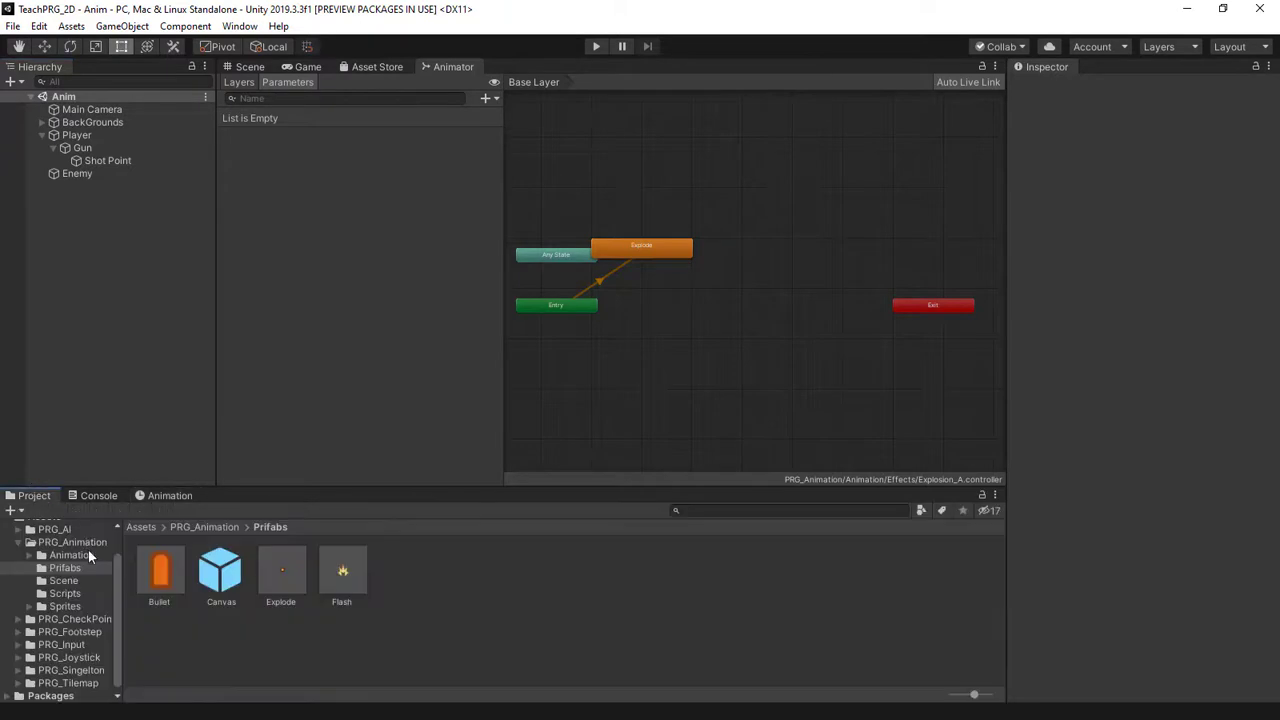
{"action": "left_click", "coordinate": [281, 575]}
{"action": "scroll", "coordinate": [1119, 449], "scroll_direction": "down", "scroll_amount": 3}
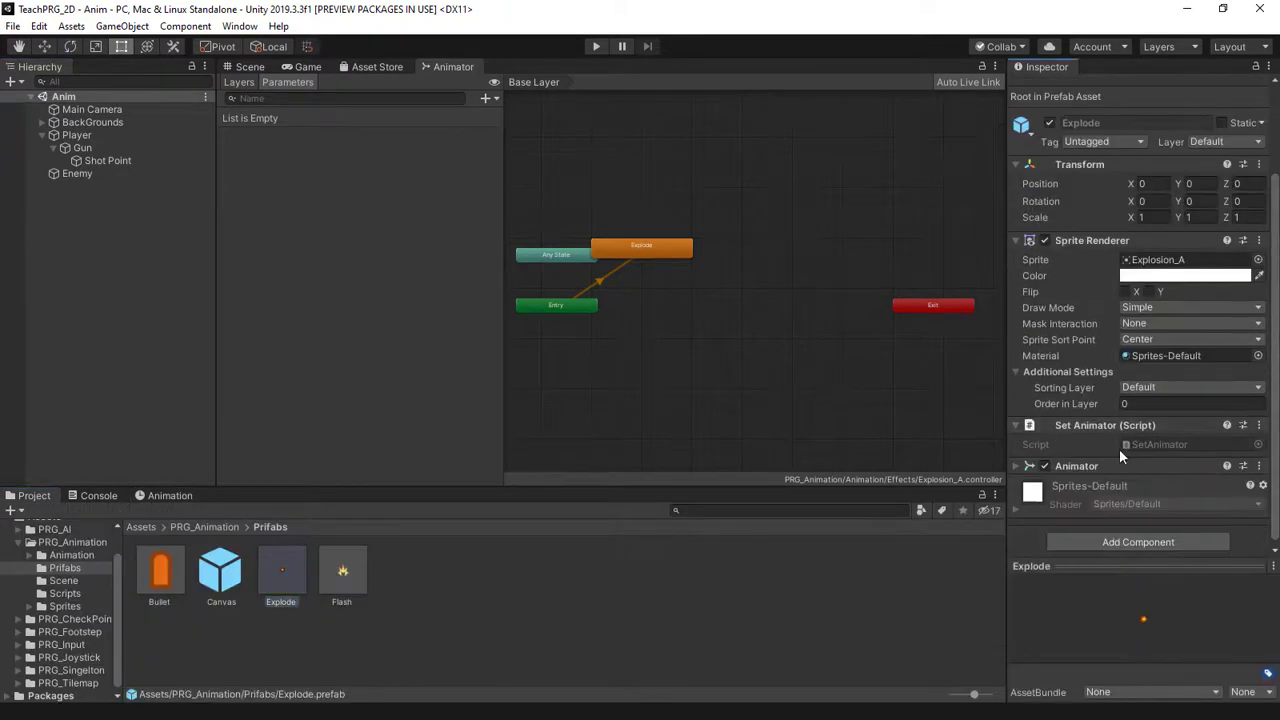
{"action": "left_click", "coordinate": [342, 572]}
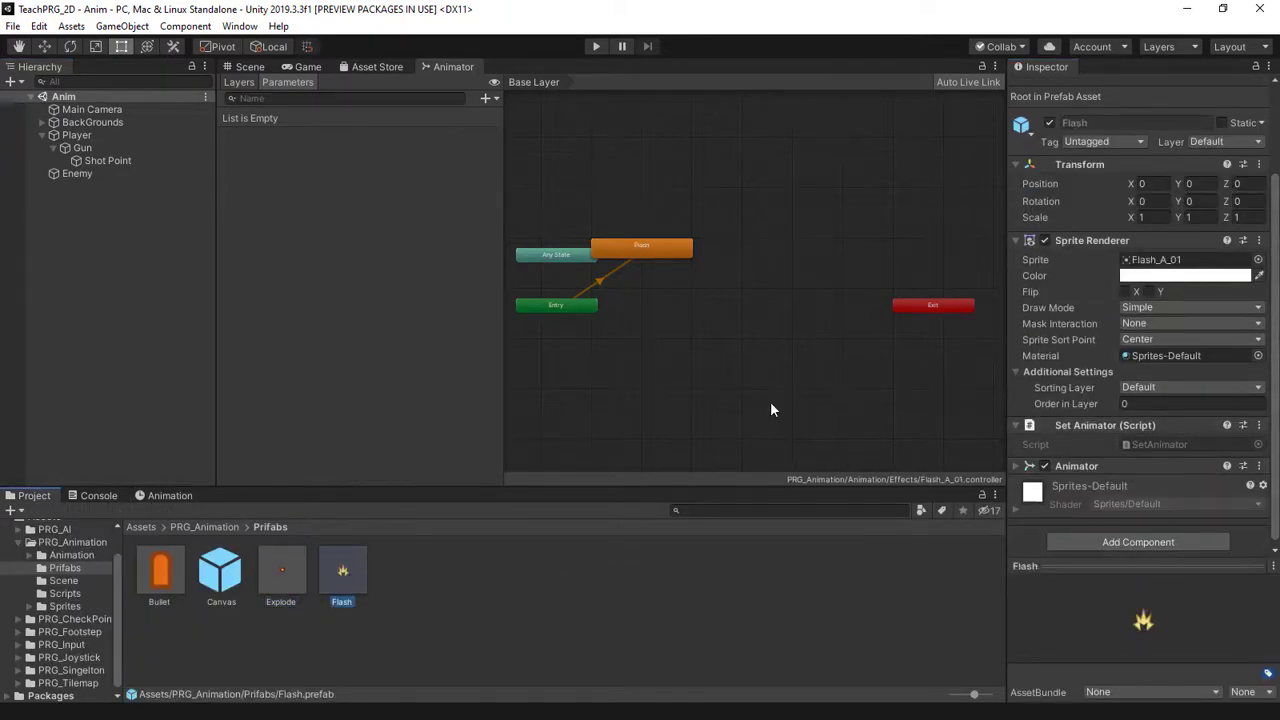
{"action": "left_click", "coordinate": [595, 47]}
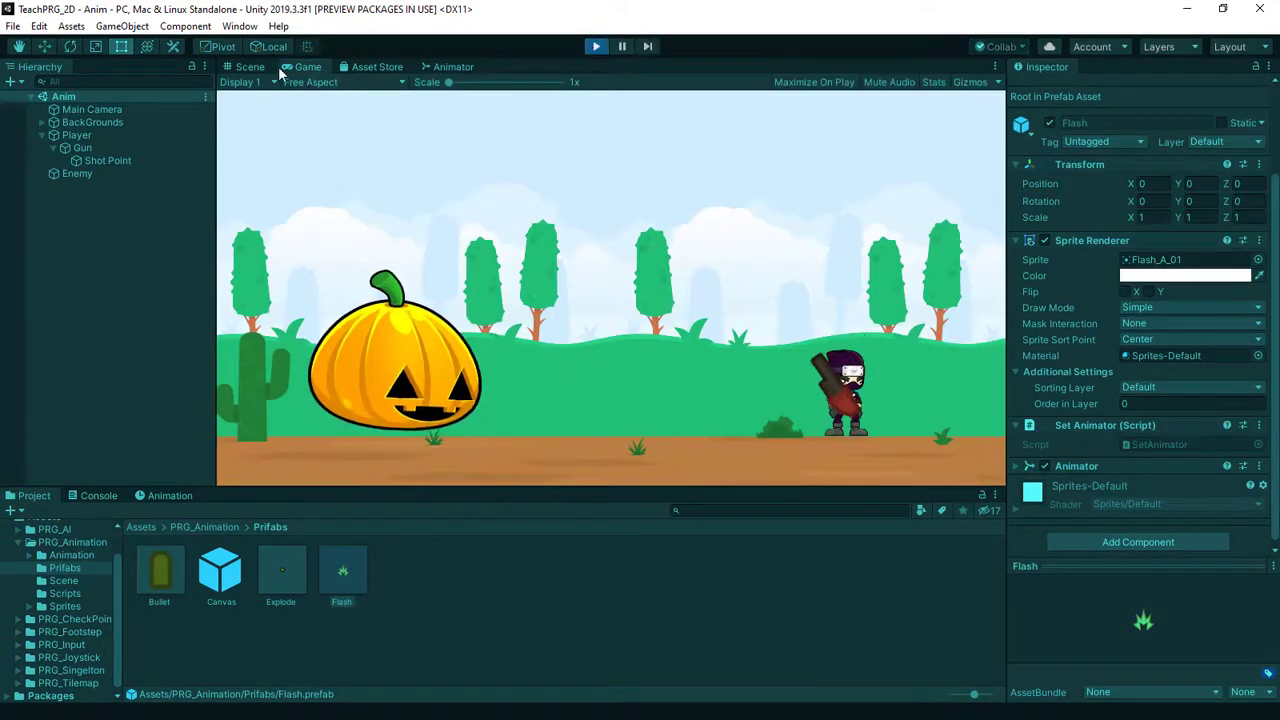
- Stop Play mode and assign the Main Camera to the Gun's Cam Animator field
{"action": "left_click", "coordinate": [595, 47]}
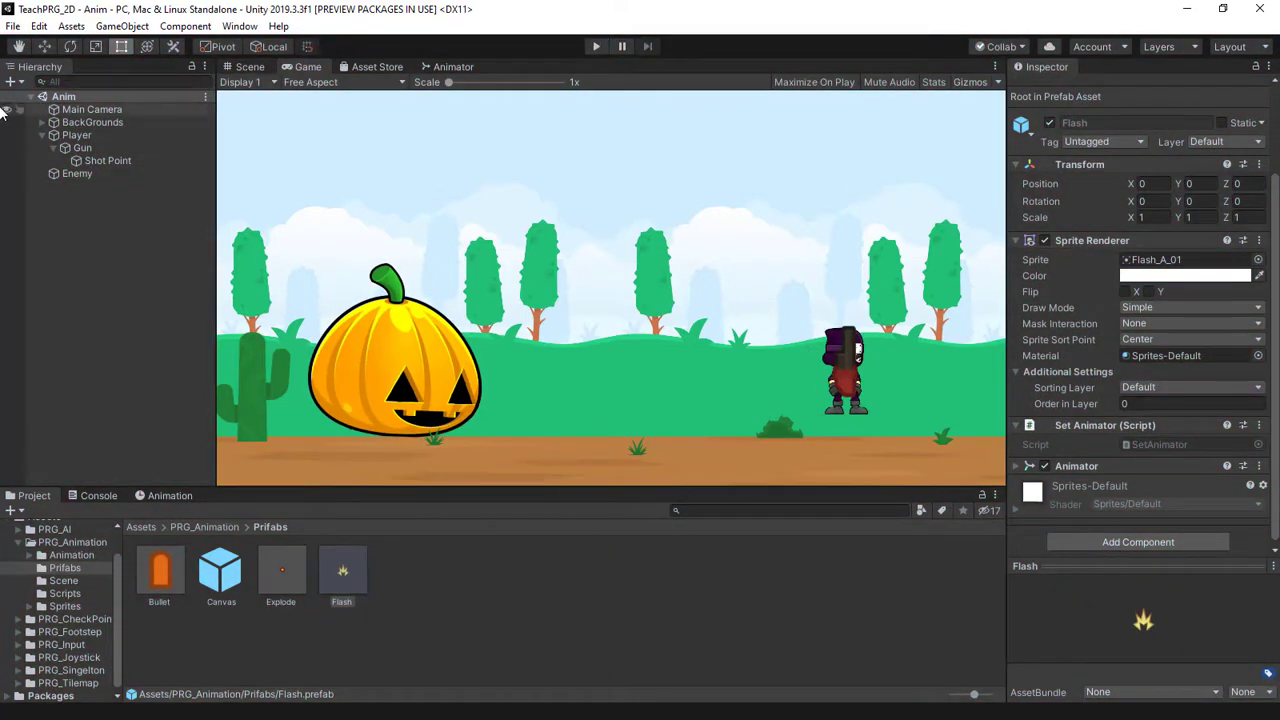
{"action": "left_click", "coordinate": [104, 148]}
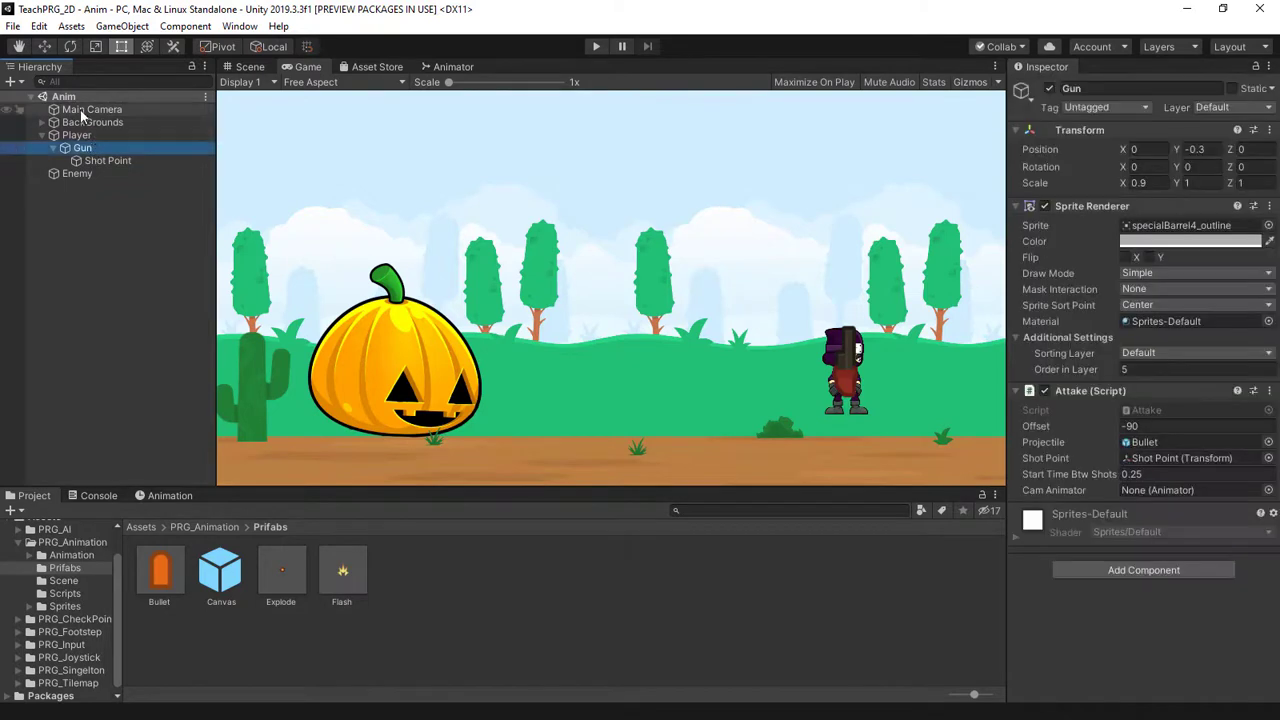
{"action": "left_click_drag", "start_coordinate": [82, 113], "coordinate": [1200, 490]}
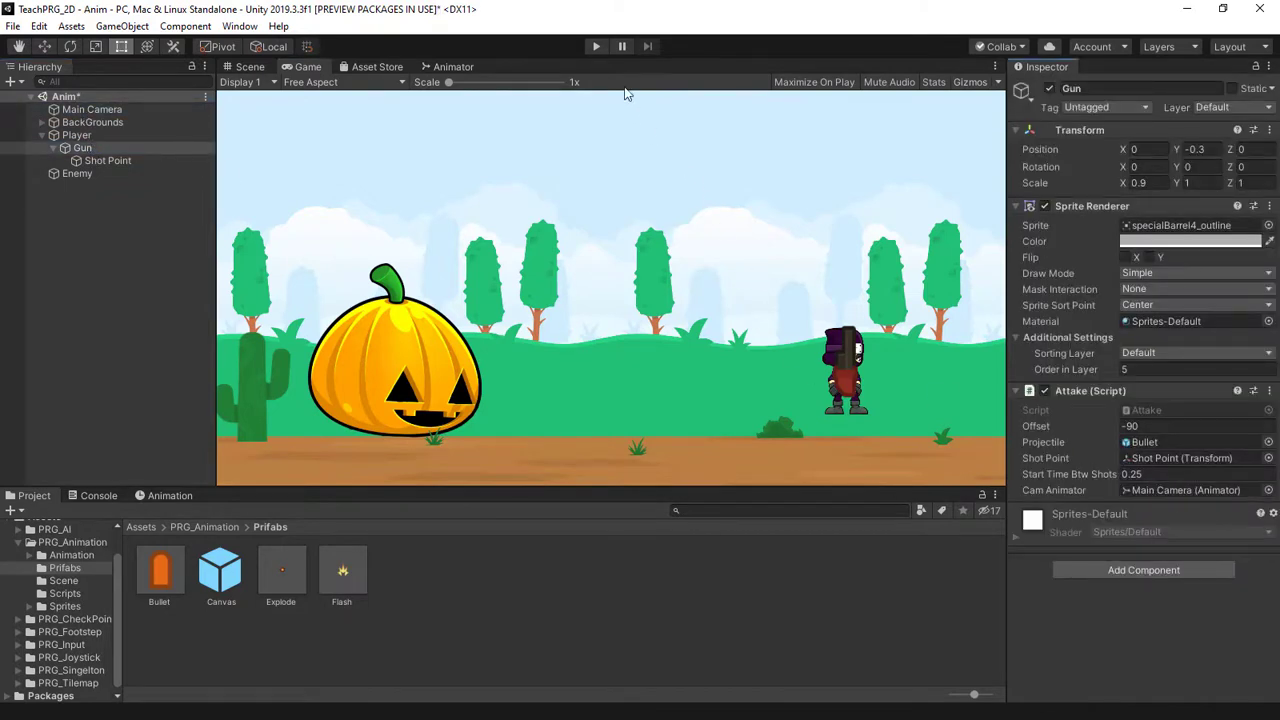
- Fire seven bullets at the pumpkin to check the camera shake, then stop Play mode
{"action": "left_click", "coordinate": [596, 46]}
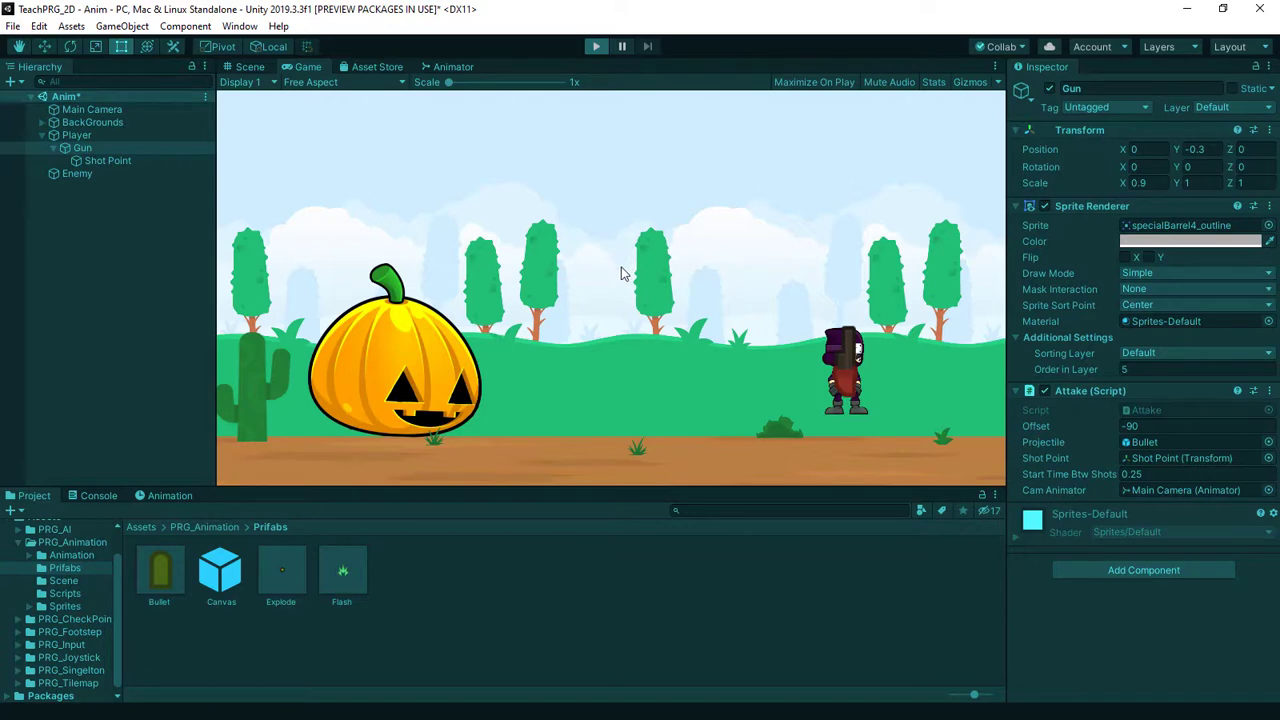
{"action": "left_click", "coordinate": [611, 351]}
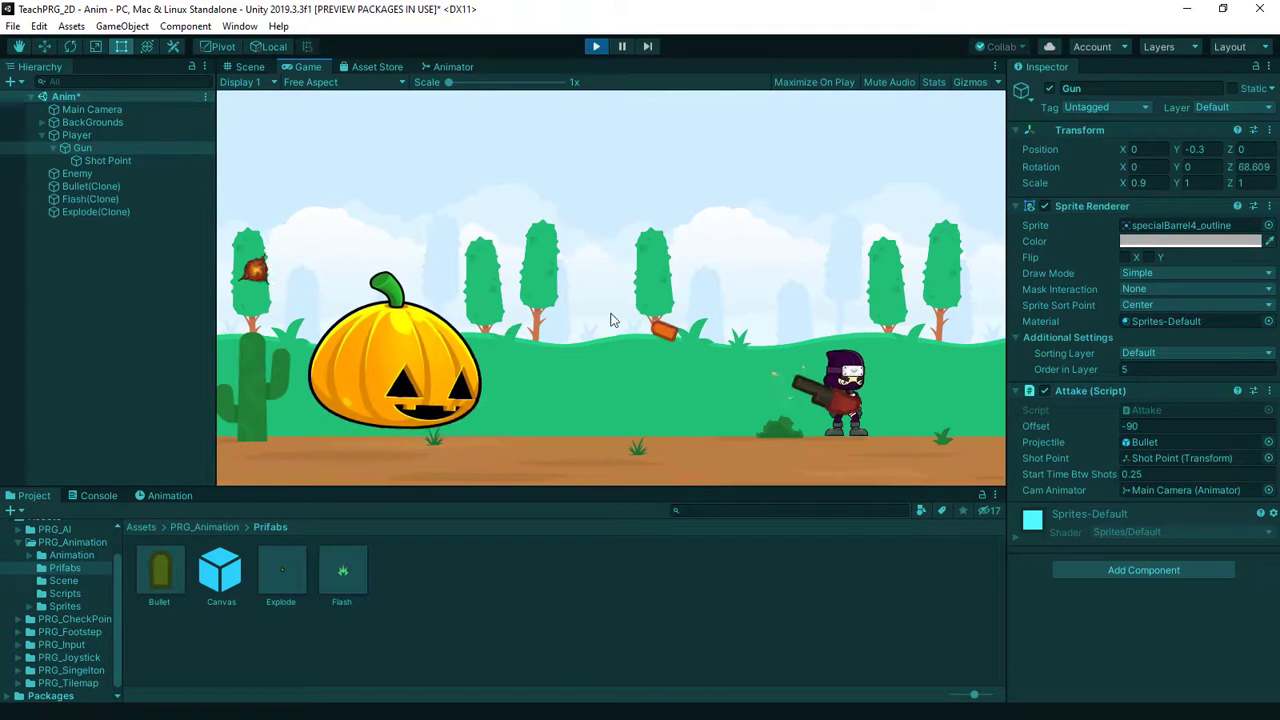
{"action": "left_click", "coordinate": [588, 372]}
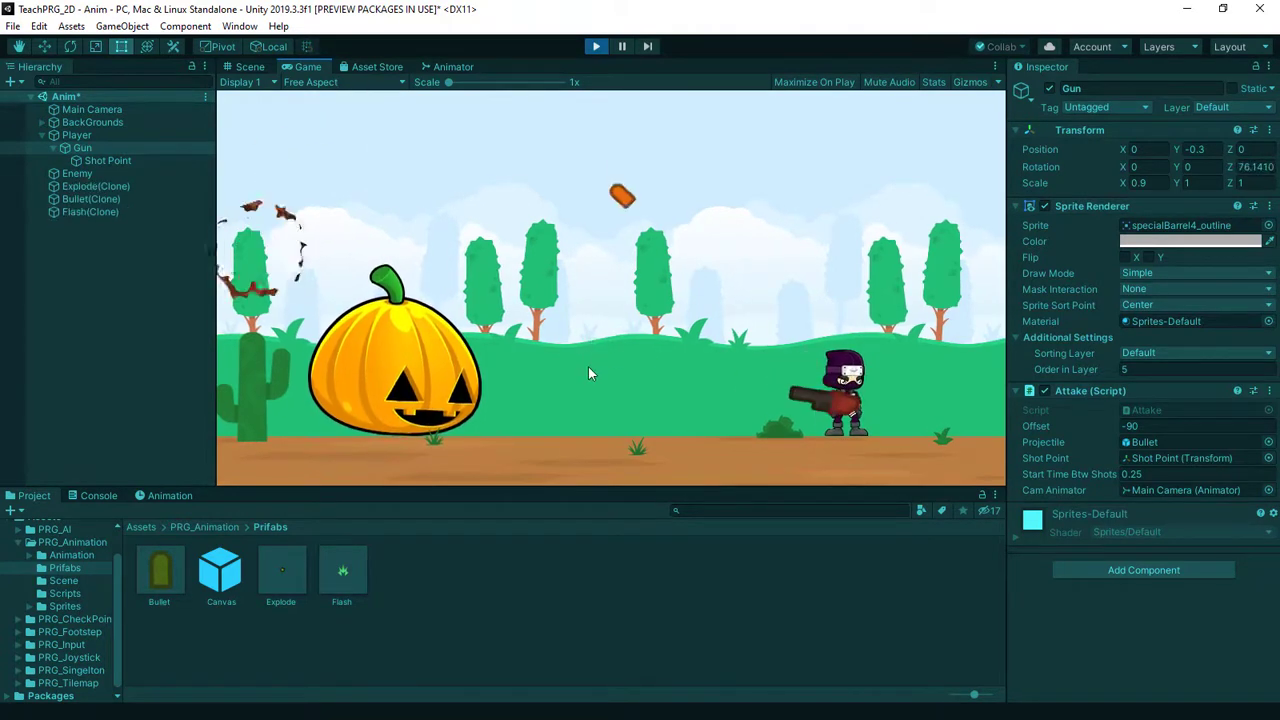
{"action": "left_click", "coordinate": [588, 368]}
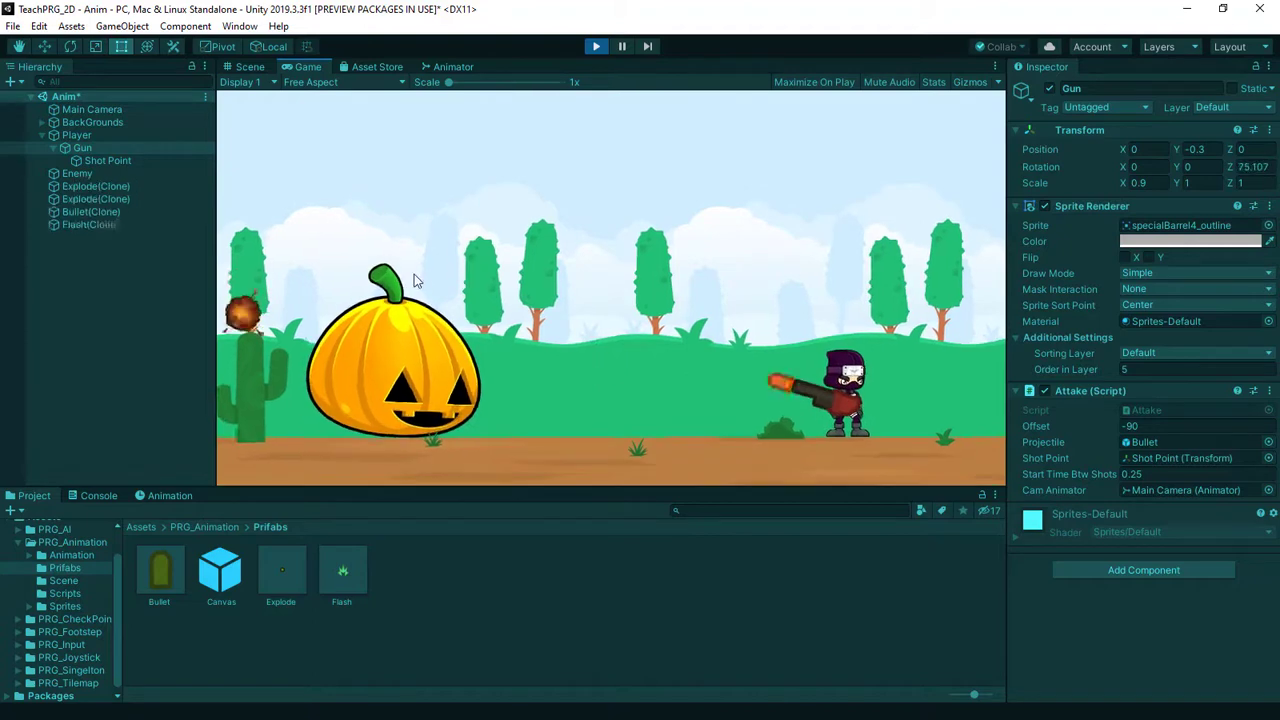
{"action": "left_click", "coordinate": [569, 303]}
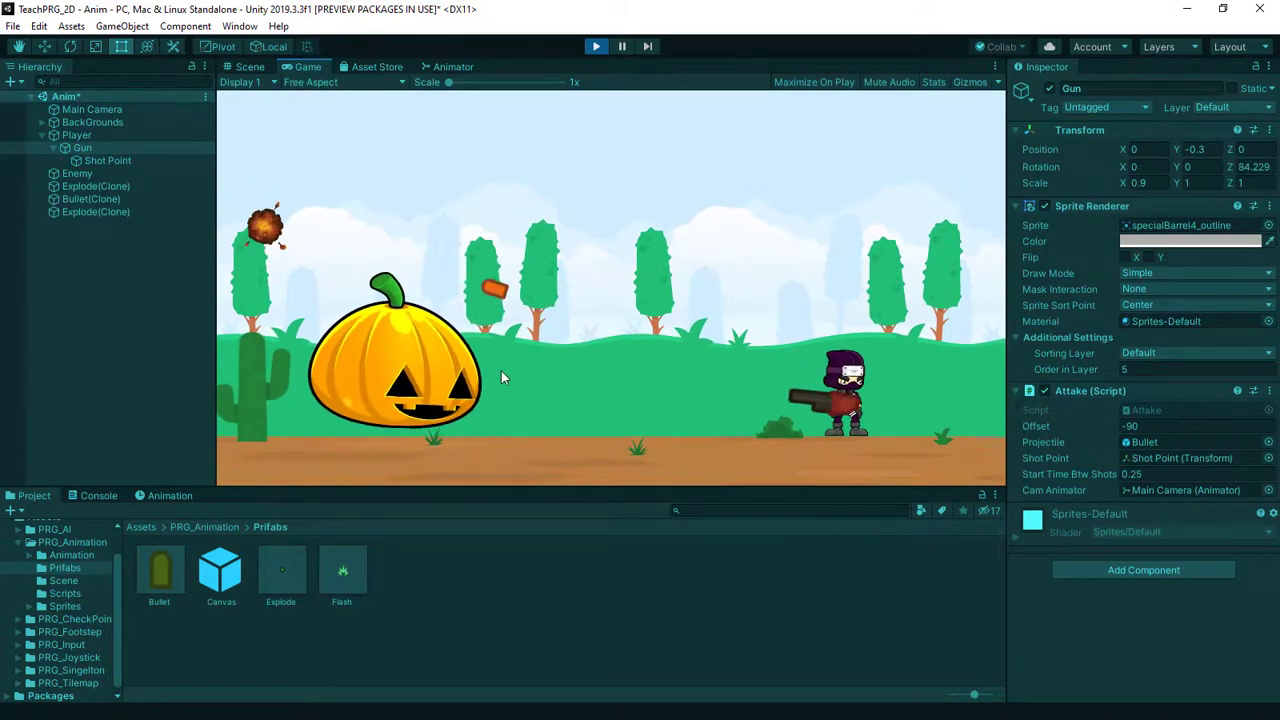
{"action": "left_click", "coordinate": [543, 286]}
{"action": "left_click", "coordinate": [520, 391]}
{"action": "left_click", "coordinate": [518, 272]}
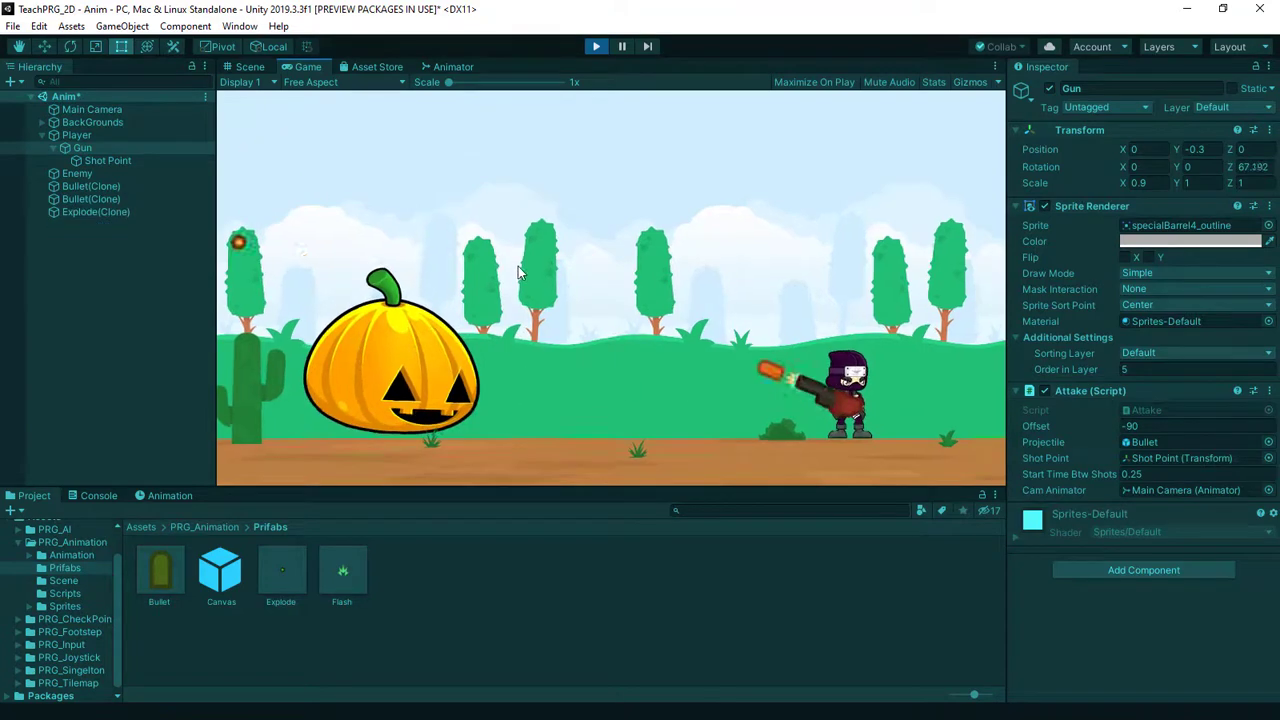
{"action": "left_click", "coordinate": [596, 46]}
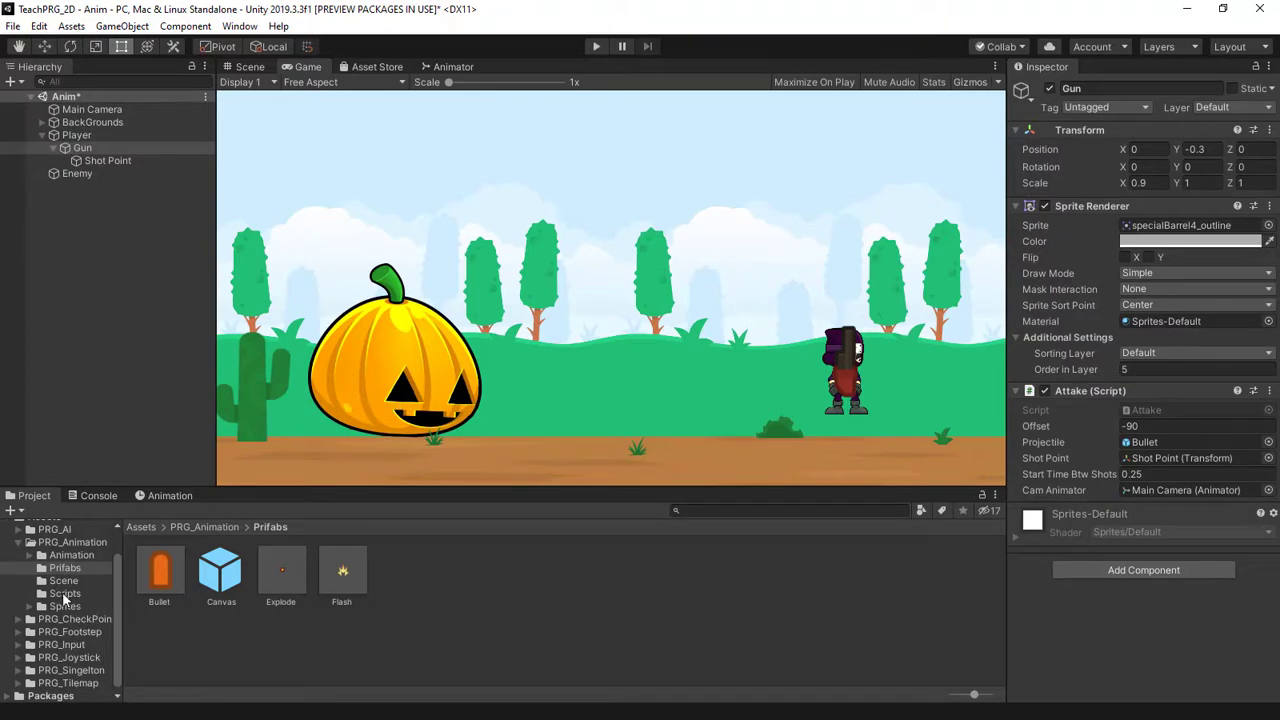
- Create a new C# script named EnemyHealth in the Scripts folder
{"action": "left_click", "coordinate": [64, 594]}
{"action": "right_click", "coordinate": [406, 582]}
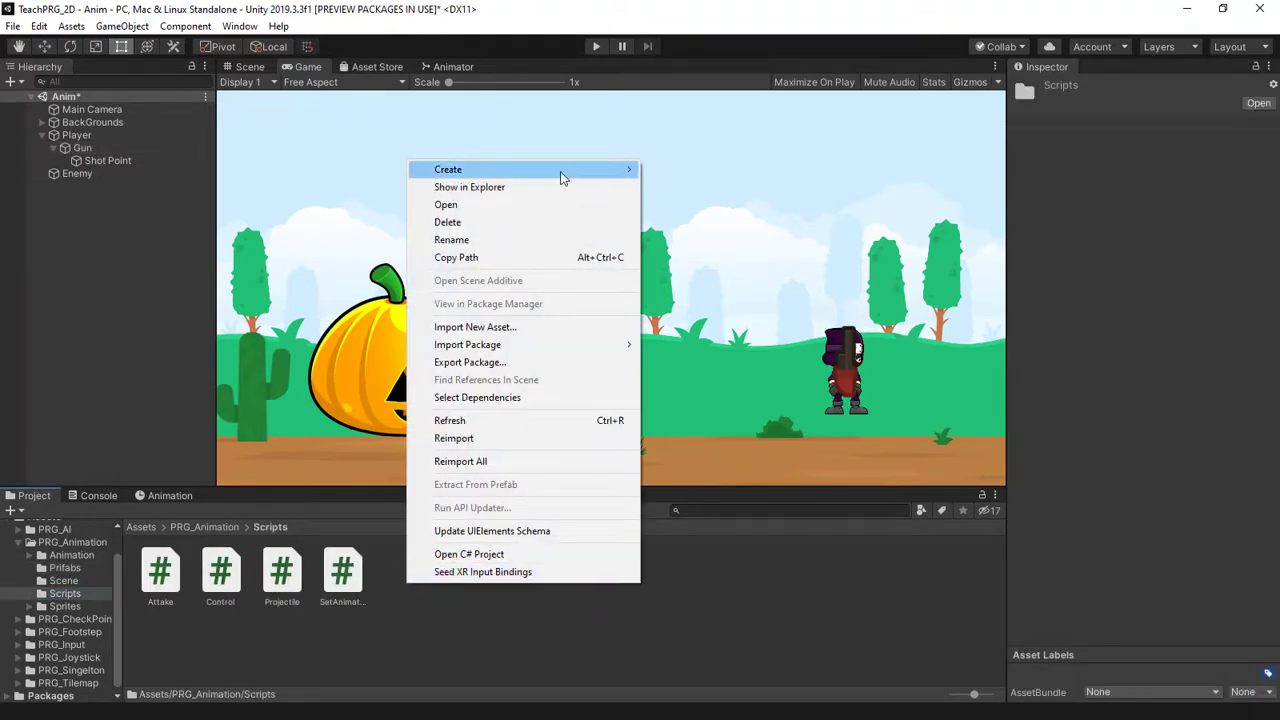
{"action": "mouse_move", "coordinate": [560, 171]}
{"action": "left_click", "coordinate": [714, 112]}
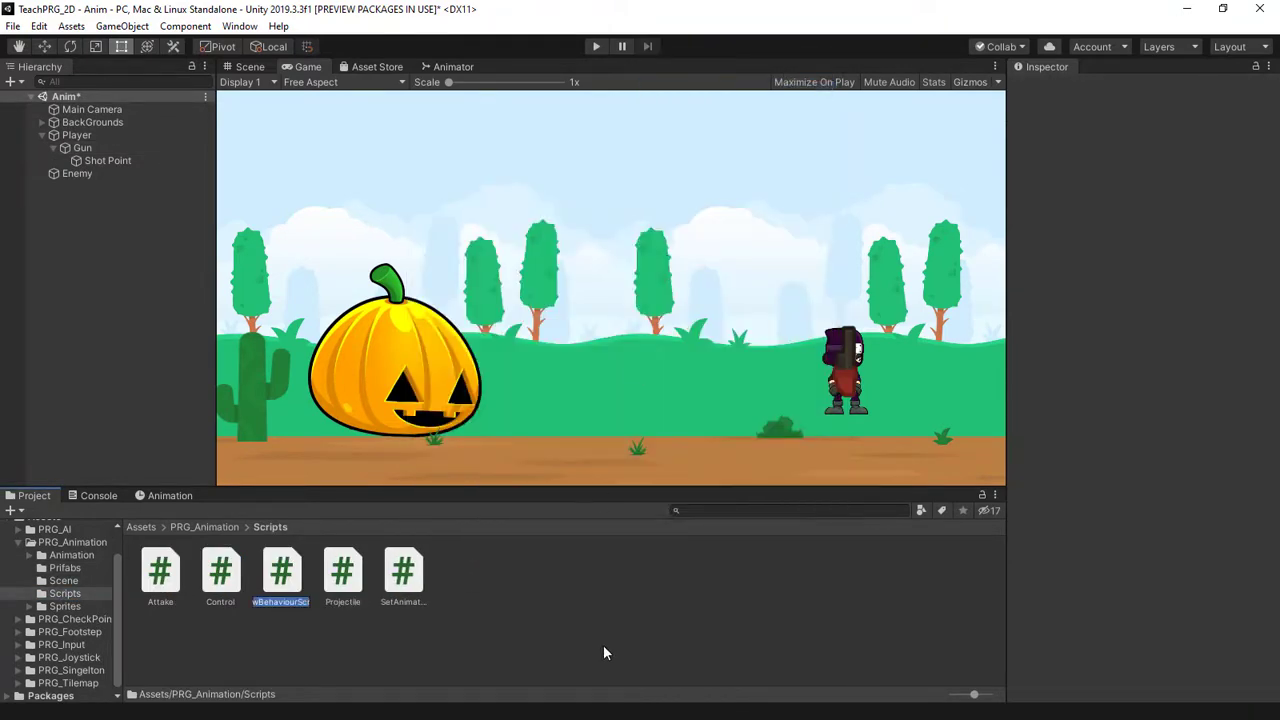
{"action": "type", "text": "EnemyHealth"}
{"action": "key", "text": "Return"}
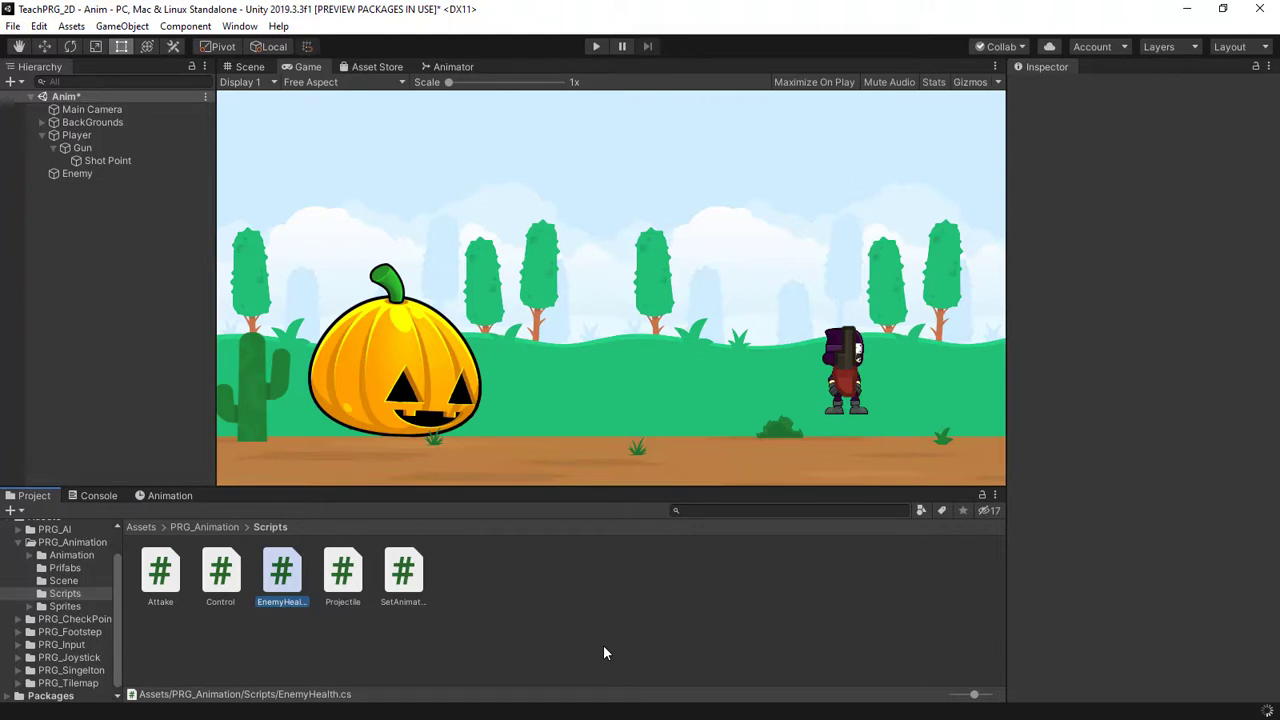
- Attach EnemyHealth to the Enemy and review its Rigidbody 2D constraints, leaving them unchanged
{"action": "left_click", "coordinate": [75, 174]}
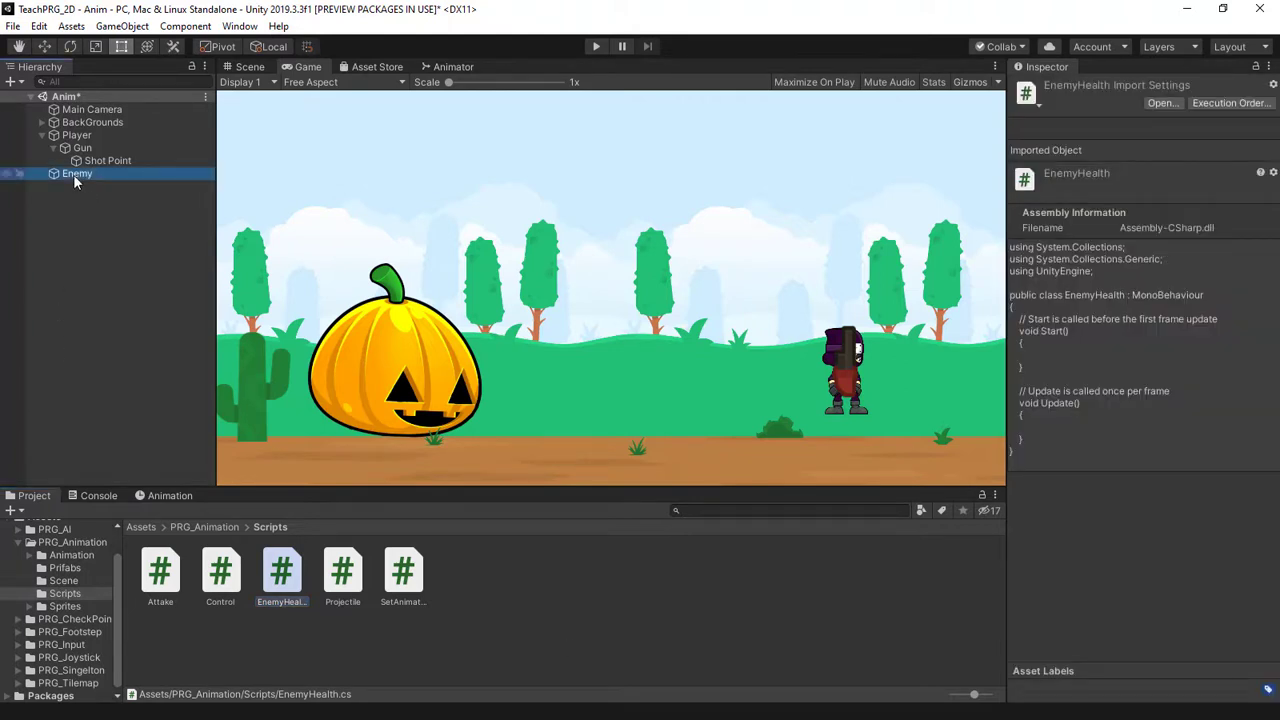
{"action": "left_click_drag", "start_coordinate": [283, 578], "coordinate": [1090, 580]}
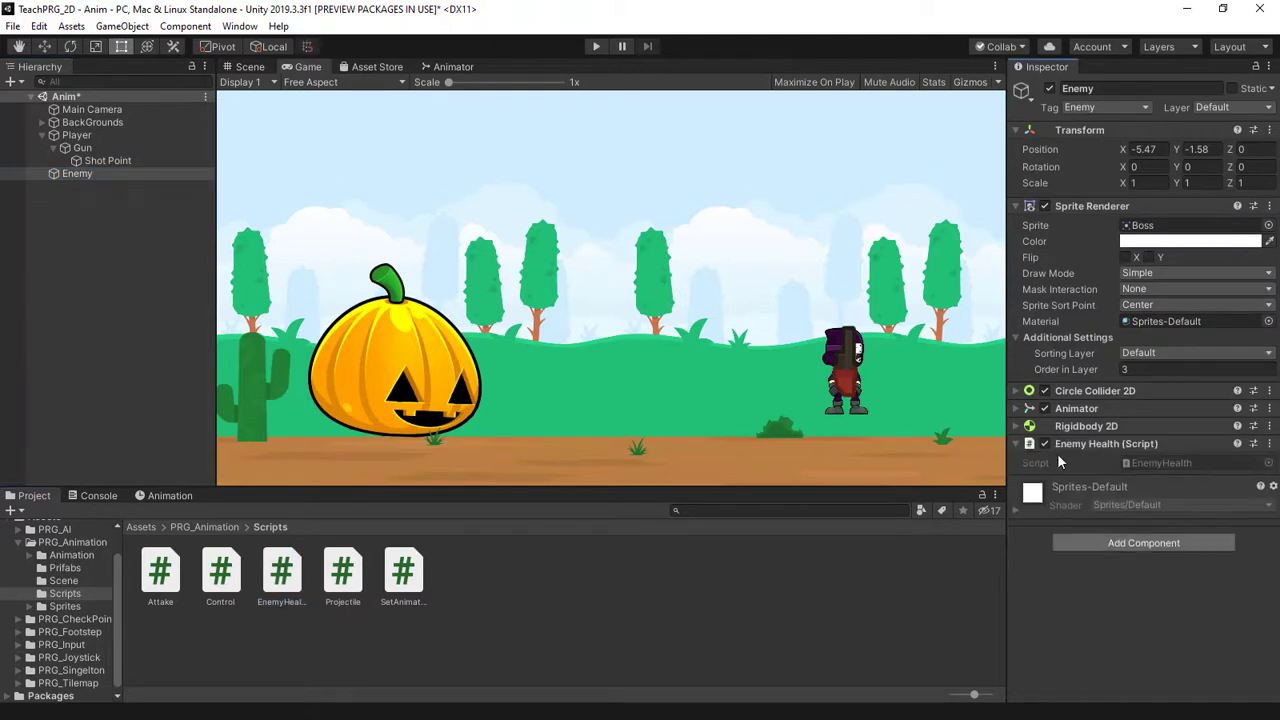
{"action": "left_click", "coordinate": [1014, 427]}
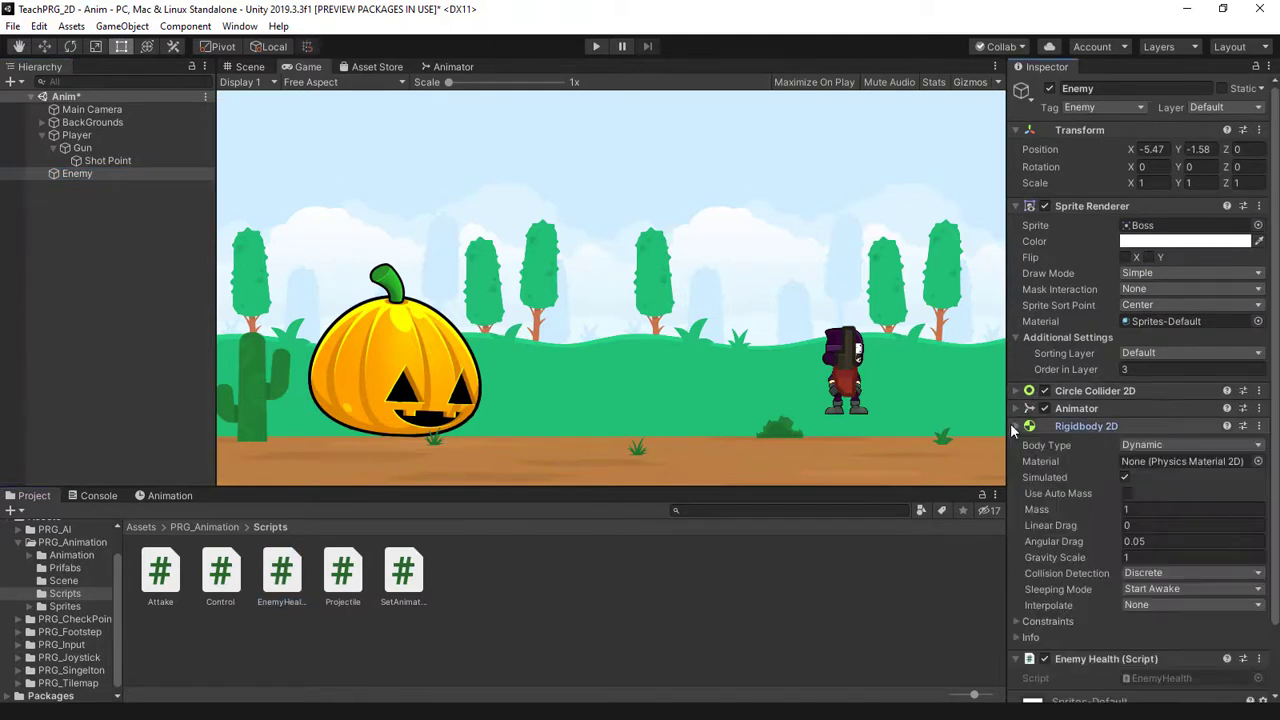
{"action": "left_click", "coordinate": [1016, 621]}
{"action": "scroll", "coordinate": [1100, 600], "scroll_direction": "down", "scroll_amount": 2}
{"action": "left_click", "coordinate": [1128, 545]}
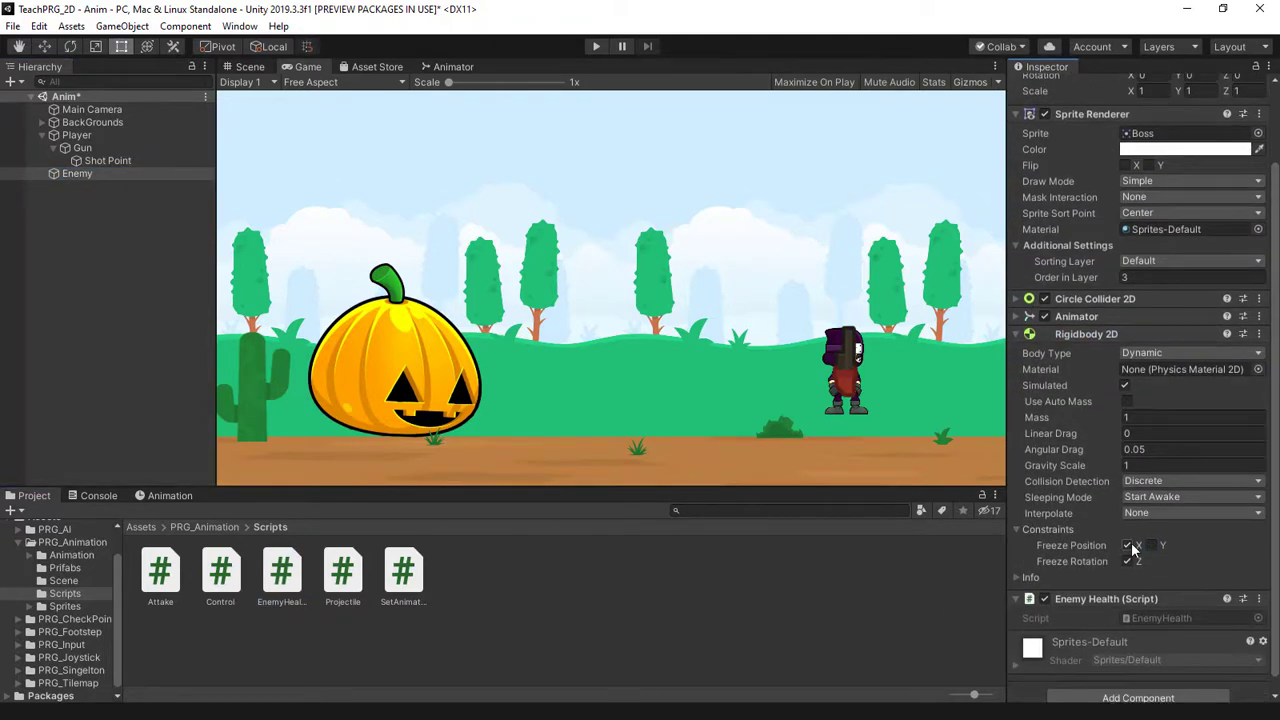
{"action": "left_click", "coordinate": [1128, 545]}
{"action": "left_click", "coordinate": [1033, 533]}
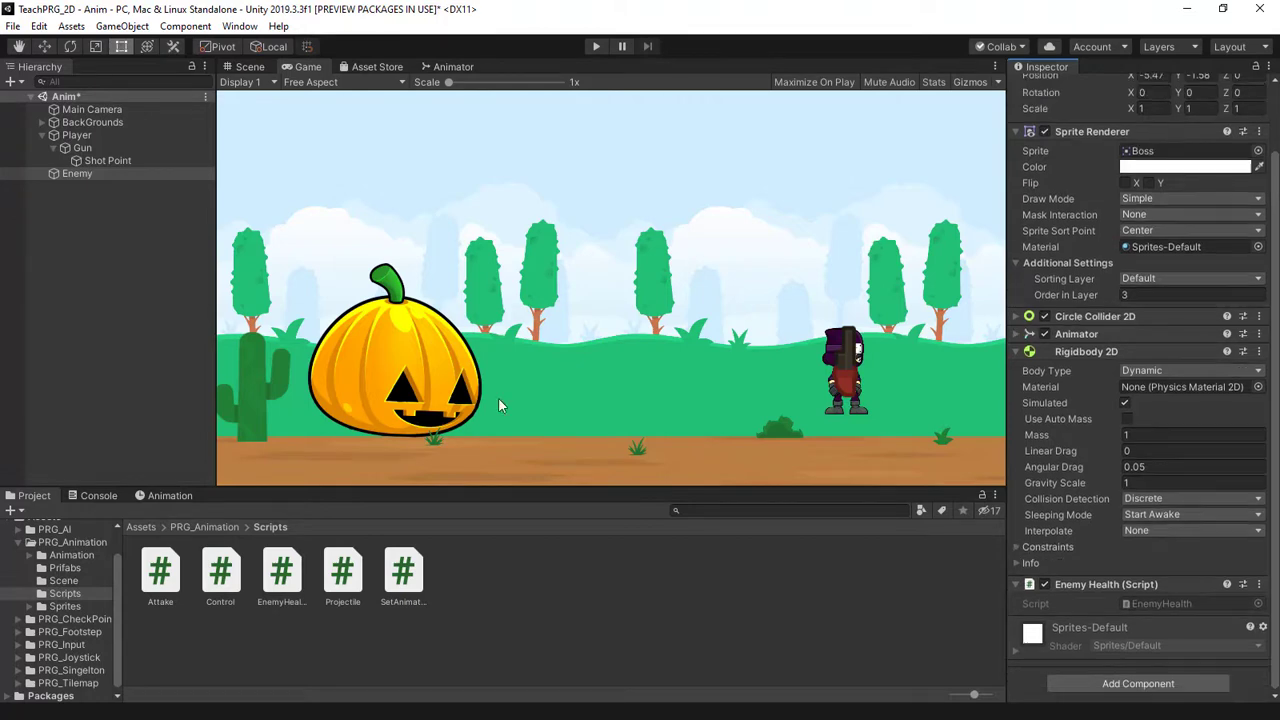
- Open EnemyHealth.cs and replace its template Start and Update methods with a 'public int health =' declaration
{"action": "double_click", "coordinate": [1154, 602]}
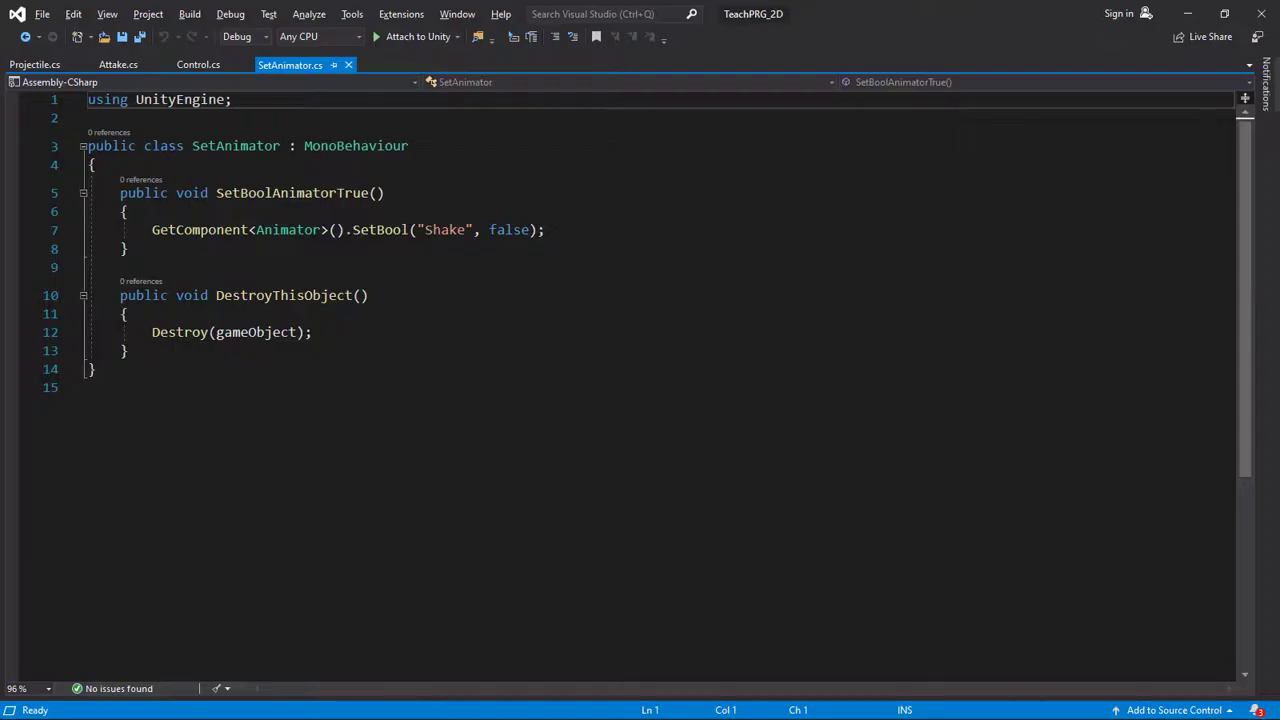
{"action": "left_click_drag", "start_coordinate": [128, 424], "coordinate": [120, 220]}
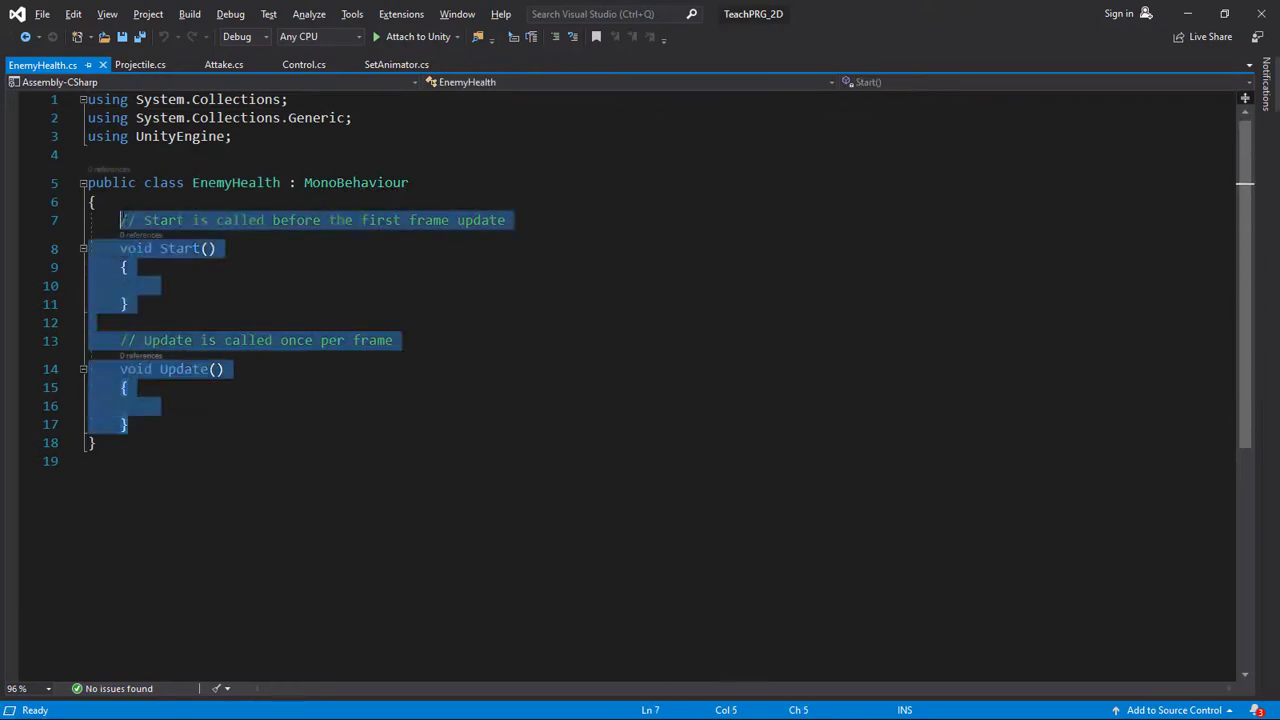
{"action": "type", "text": "public"}
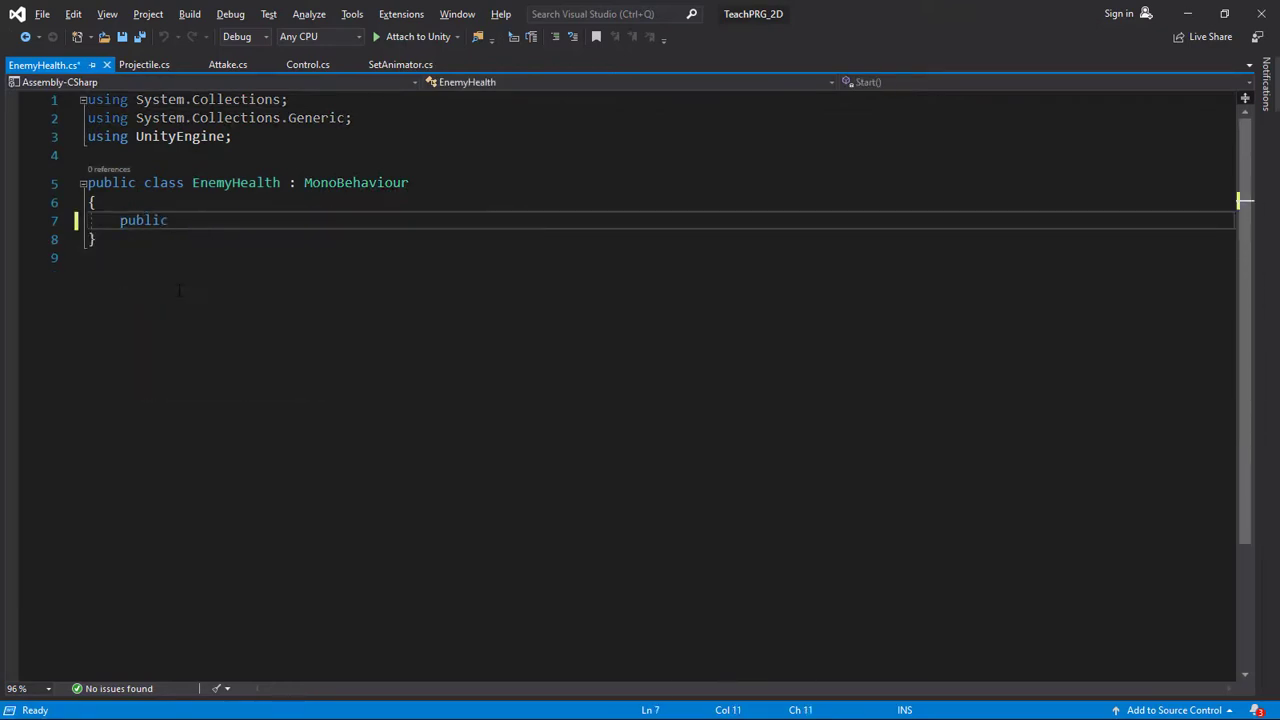
{"action": "type", "text": " int he"}
{"action": "type", "text": "alth"}
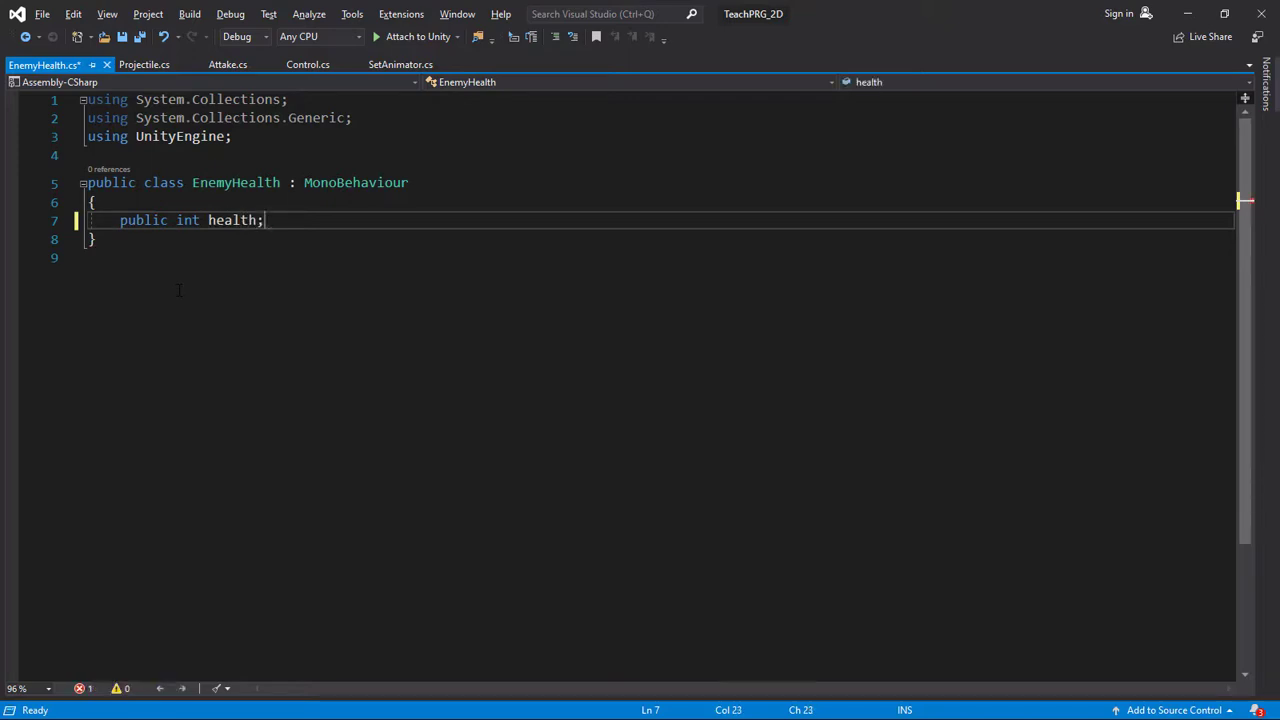
{"action": "type", "text": " = 100"}
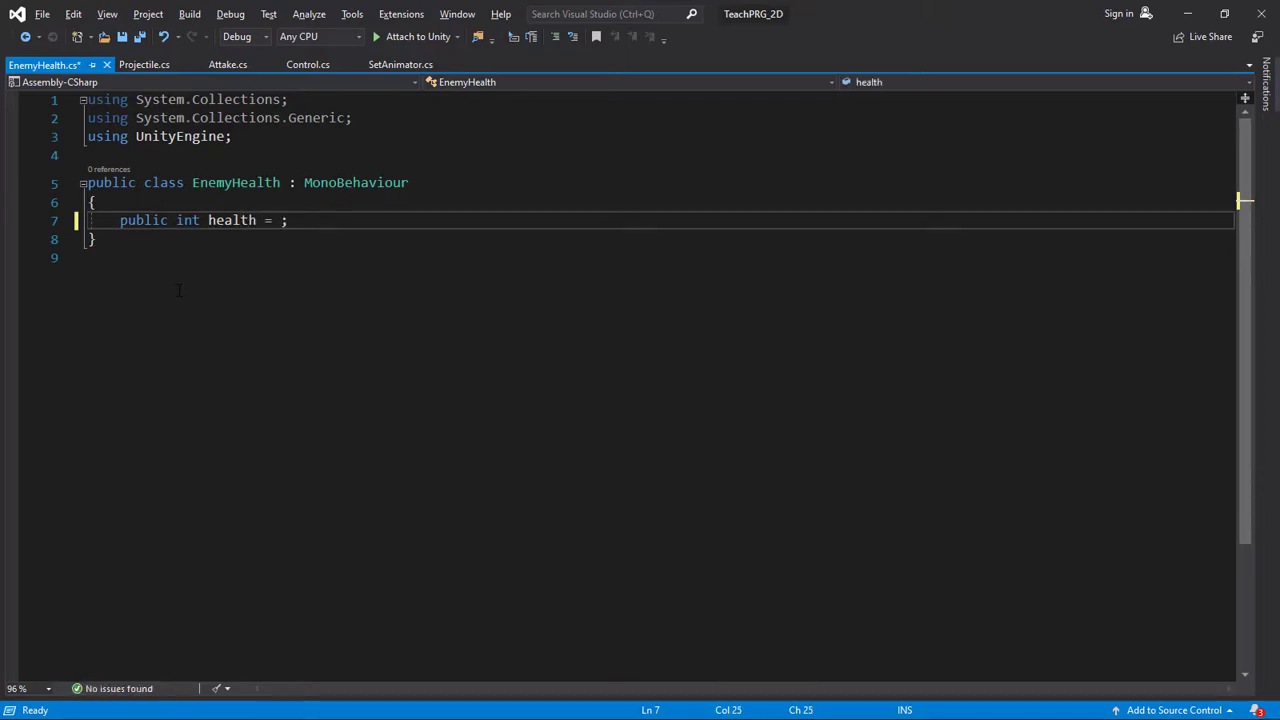
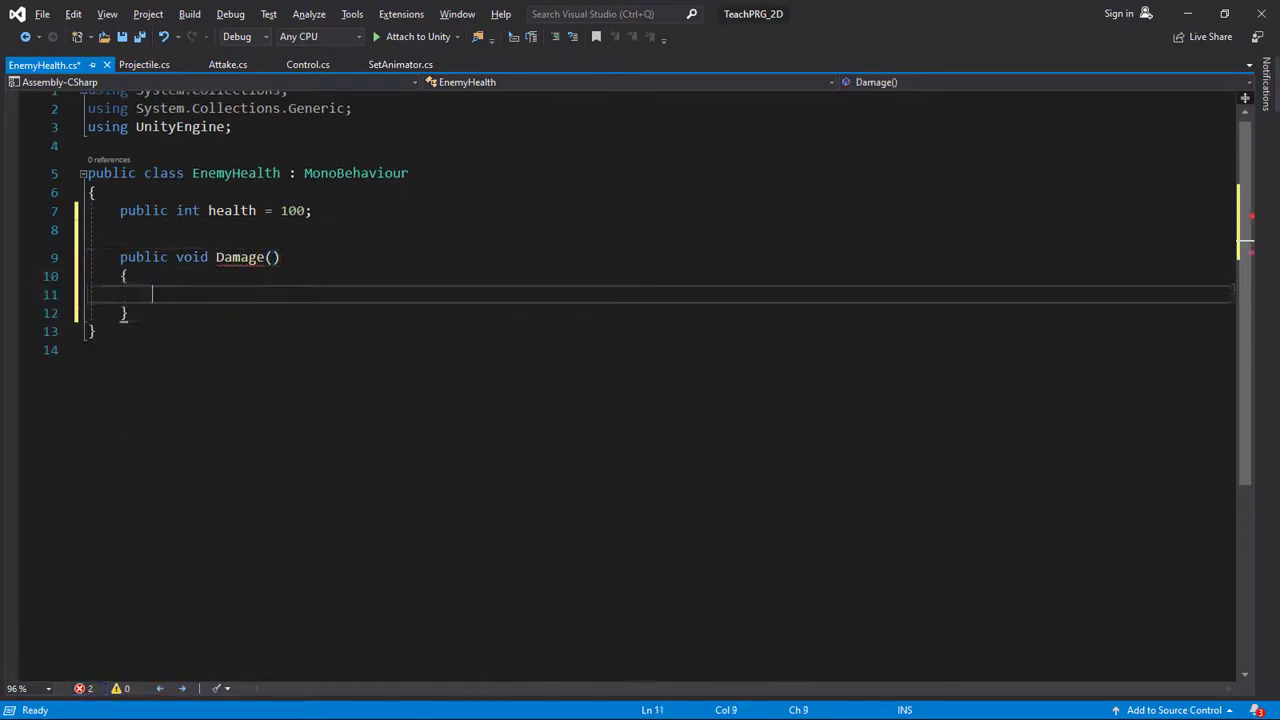
- Give Damage an int hit parameter that subtracts hit from health and destroys the enemy when health <= 0
{"action": "left_click", "coordinate": [272, 257]}
{"action": "type", "text": "int hit"}
{"action": "left_click", "coordinate": [236, 302]}
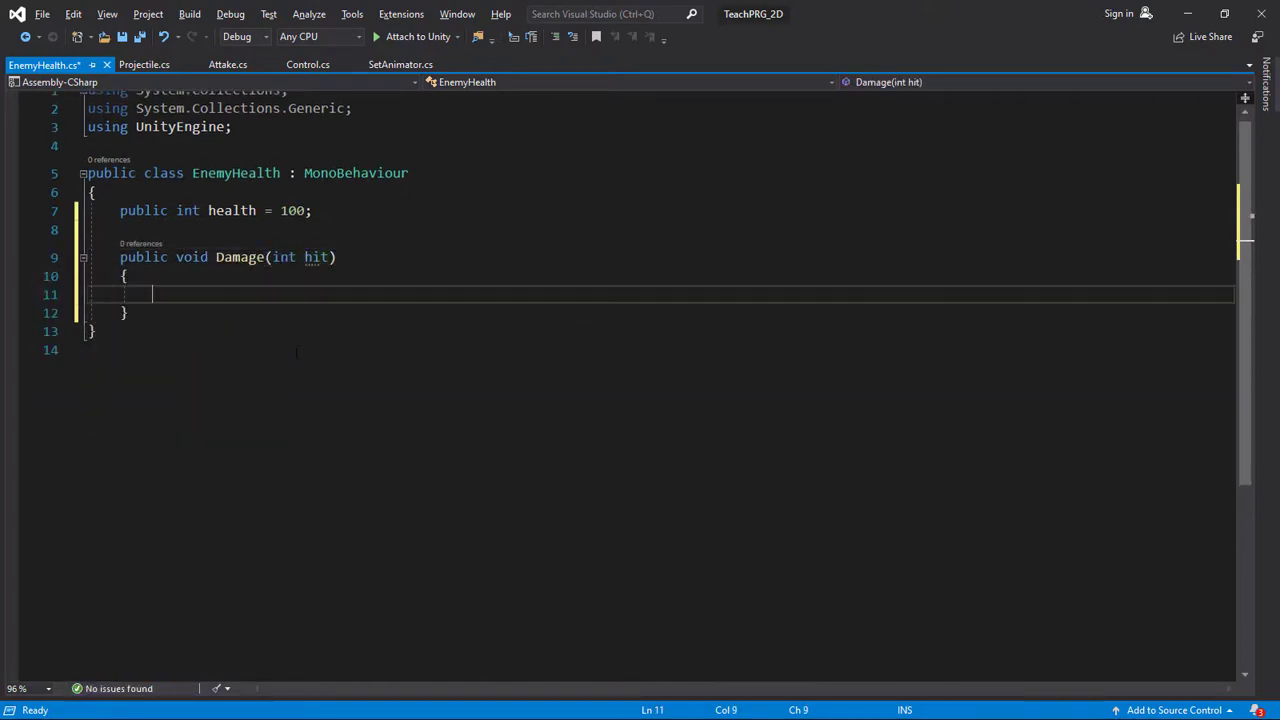
{"action": "type", "text": "health -"}
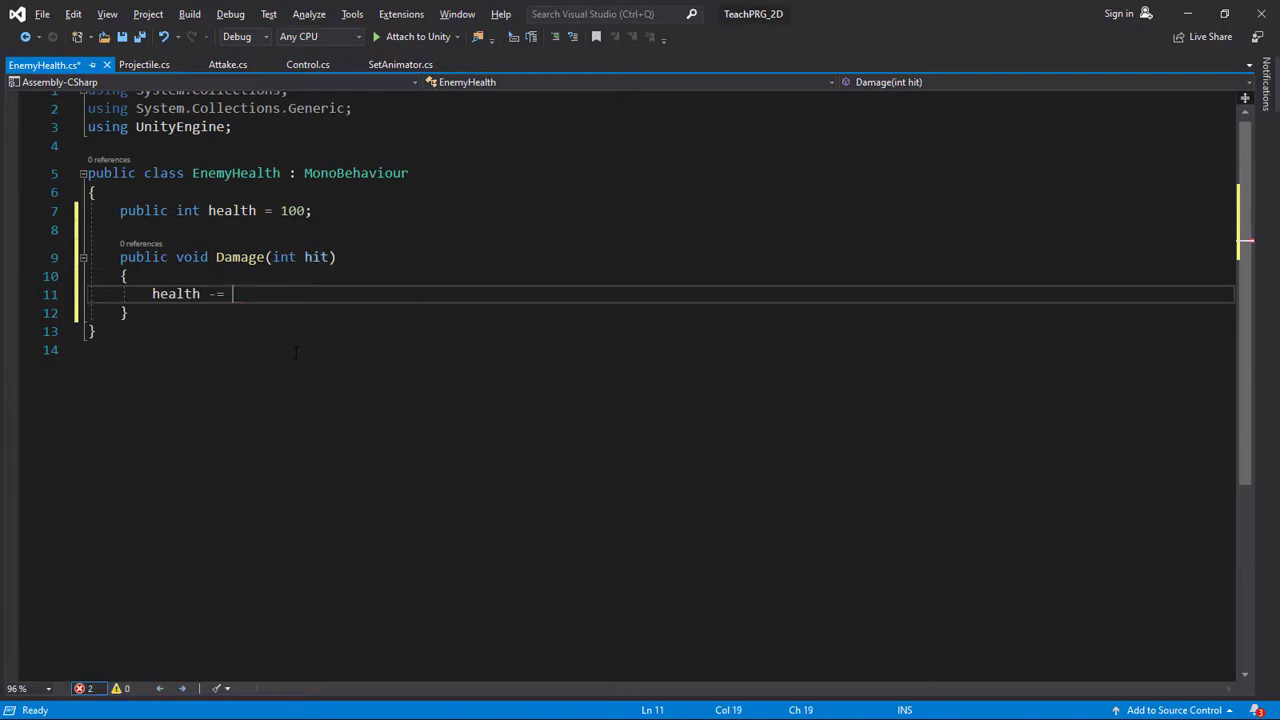
{"action": "type", "text": "= hit;"}
{"action": "key", "text": "Return"}
{"action": "key", "text": "Return"}
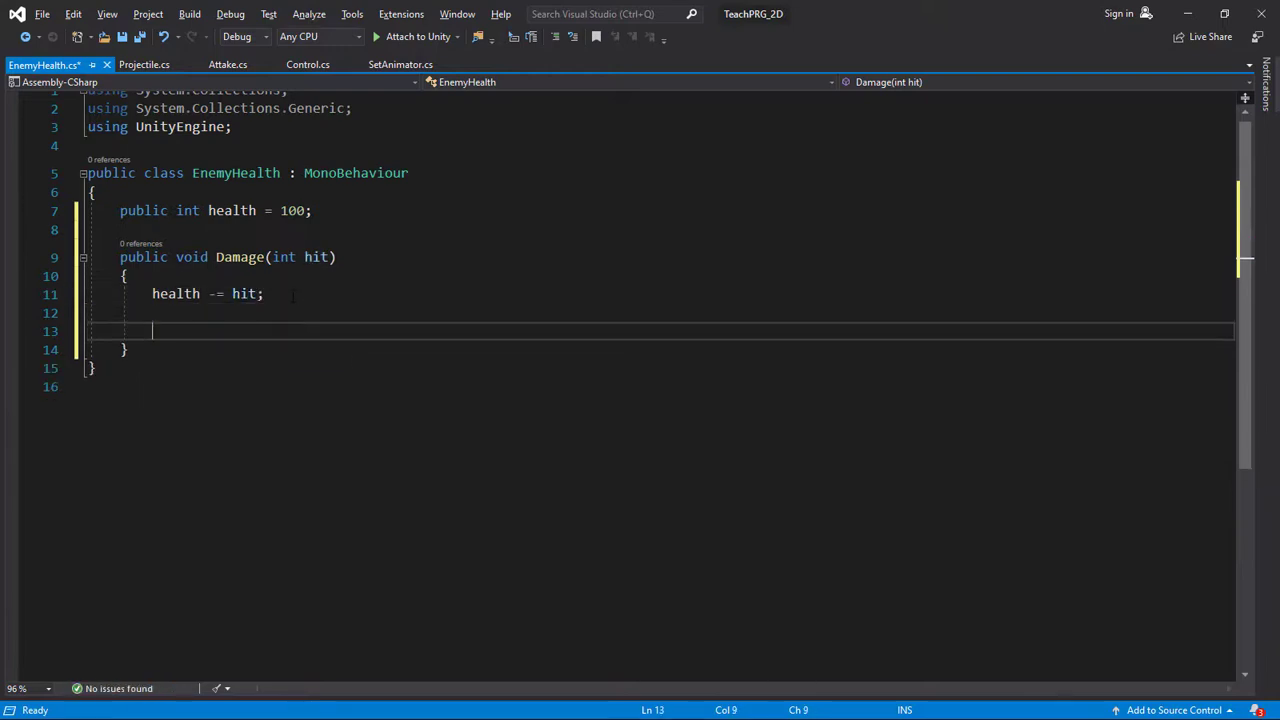
{"action": "type", "text": "if(health <= 0)"}
{"action": "key", "text": "Return"}
{"action": "type", "text": "{"}
{"action": "key", "text": "Return"}
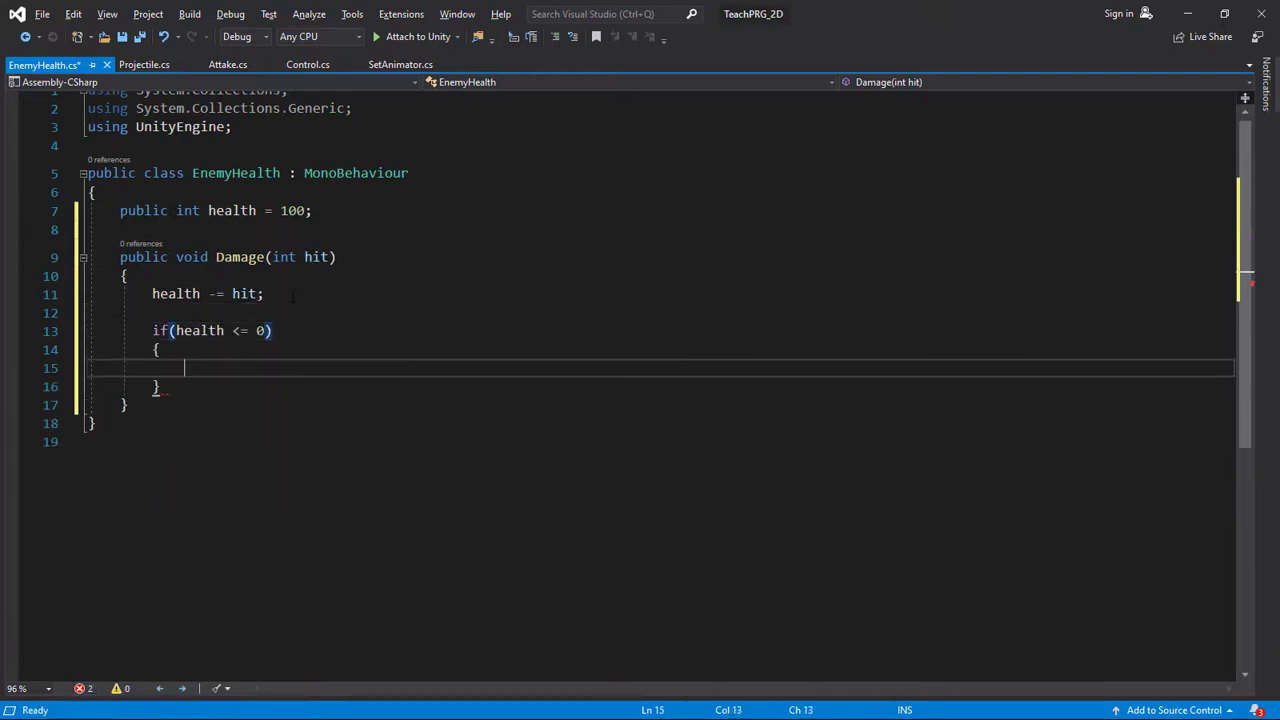
{"action": "type", "text": "Destroy"}
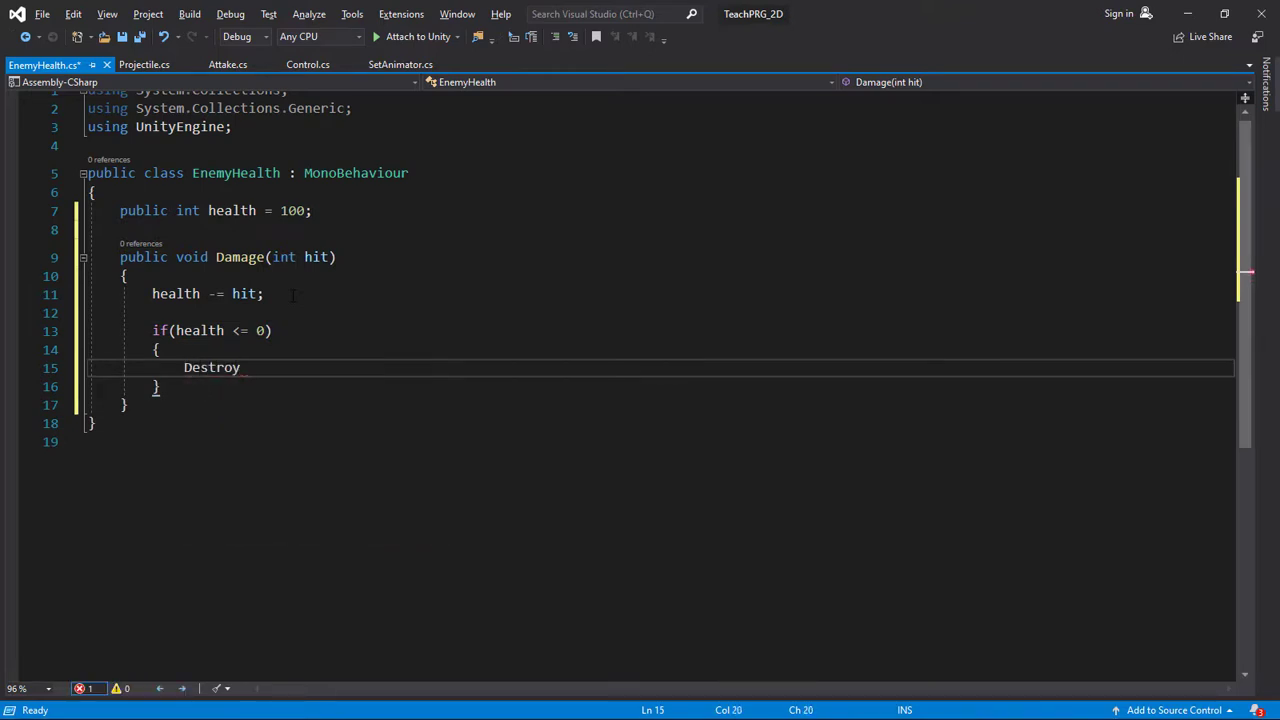
{"action": "type", "text": "(gameObject);"}
- Add a public GameObject destroyEffect field and instantiate it at the enemy's position before destroying
{"action": "left_click", "coordinate": [331, 214]}
{"action": "key", "text": "Return"}
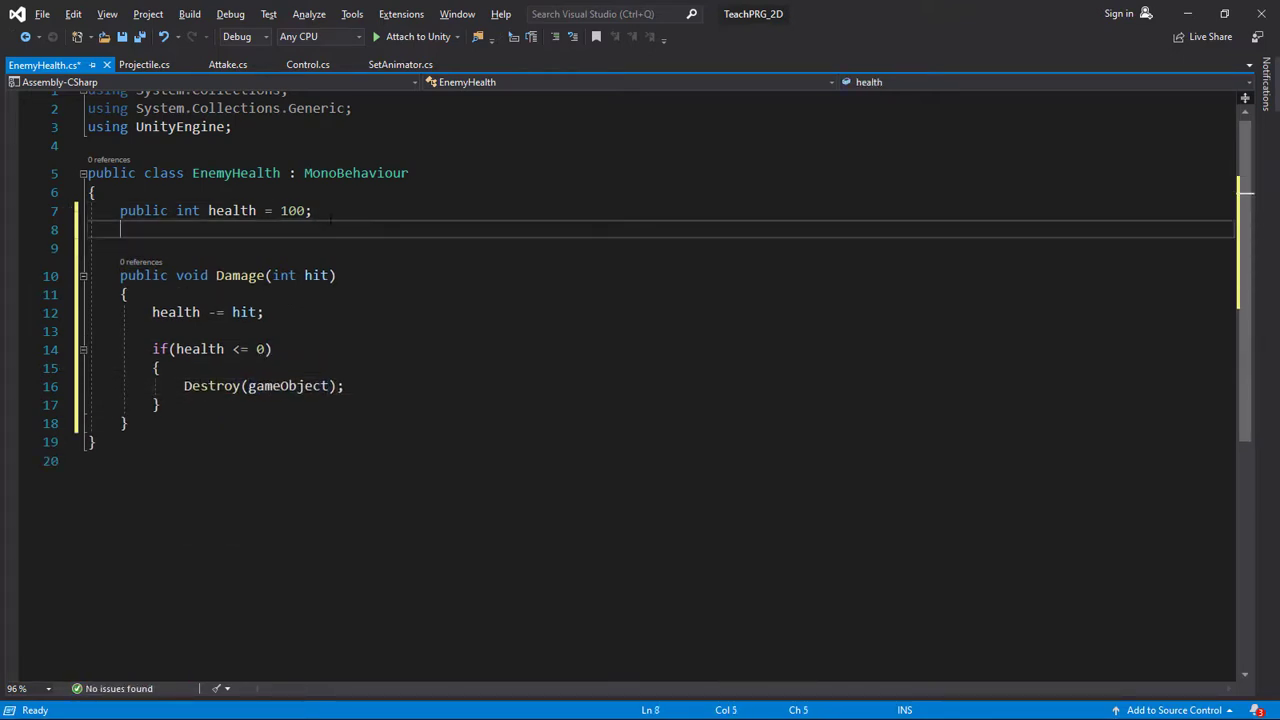
{"action": "key", "text": "Return"}
{"action": "type", "text": "public GameObject destroyEf"}
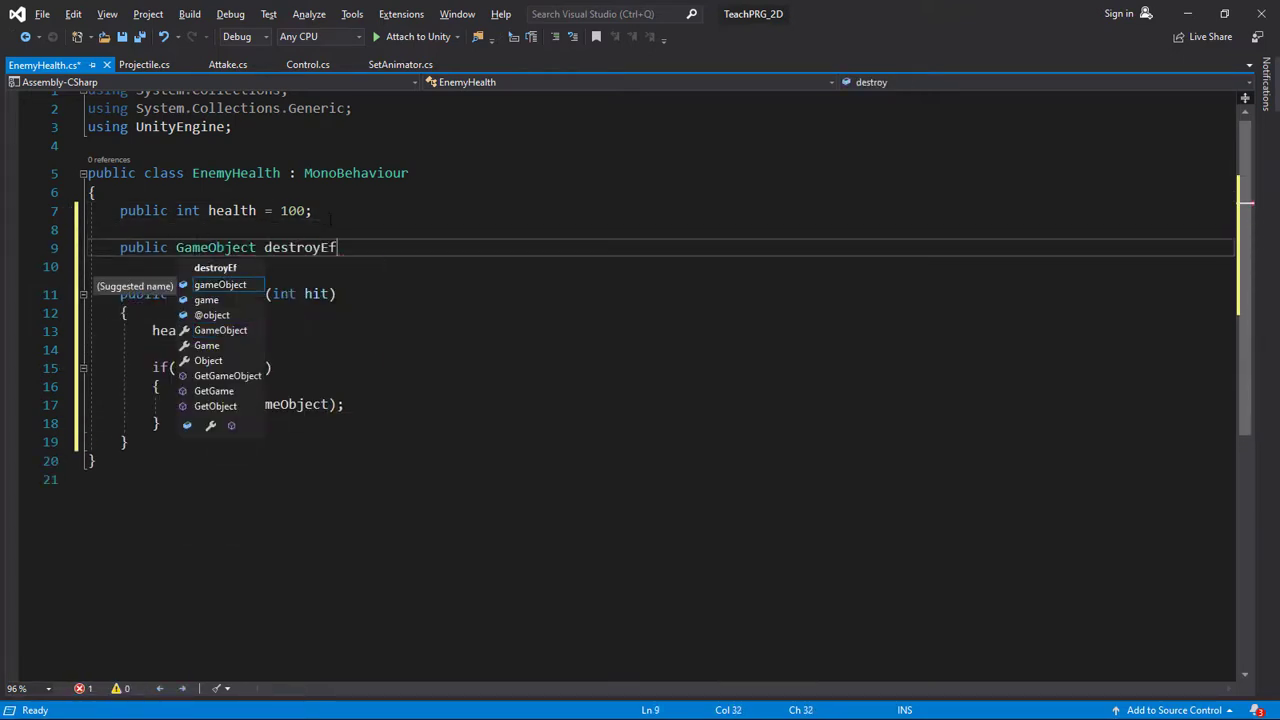
{"action": "type", "text": "fect;"}
{"action": "left_click", "coordinate": [263, 386]}
{"action": "key", "text": "Return"}
{"action": "type", "text": "Instantiate(destroyEffect,transform.position,t"}
{"action": "key", "text": "BackSpace"}
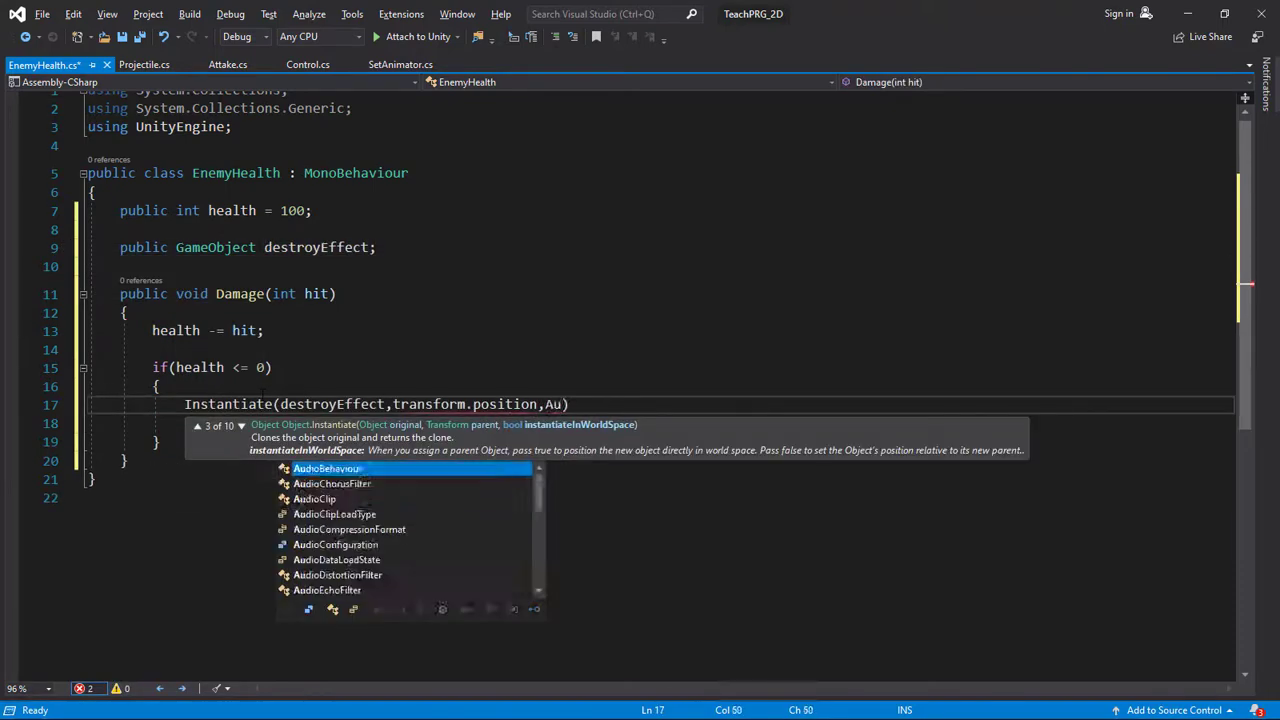
{"action": "type", "text": "Quaternion.identity);"}
- Save the script, delete the two unused using lines, save again and return to Unity
{"action": "key", "text": "ctrl+s"}
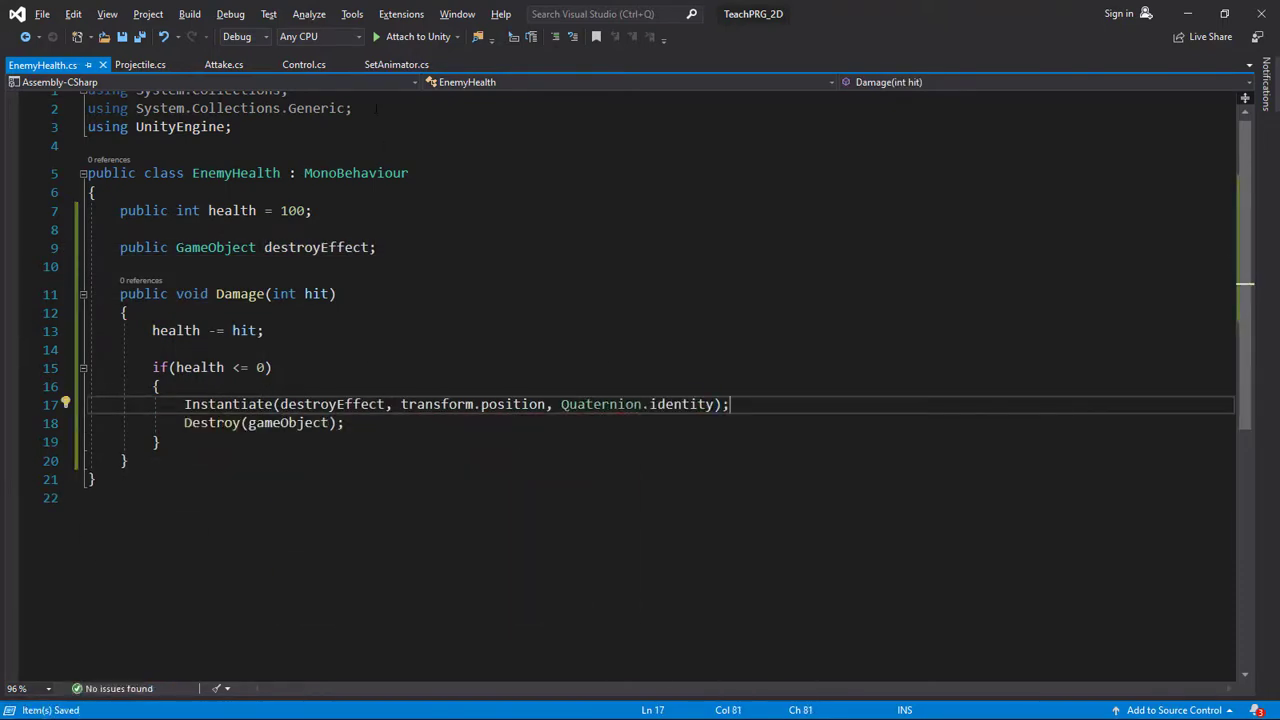
{"action": "key", "text": "ctrl+Home"}
{"action": "key", "text": "shift+Down"}
{"action": "key", "text": "shift+Down"}
{"action": "key", "text": "Delete"}
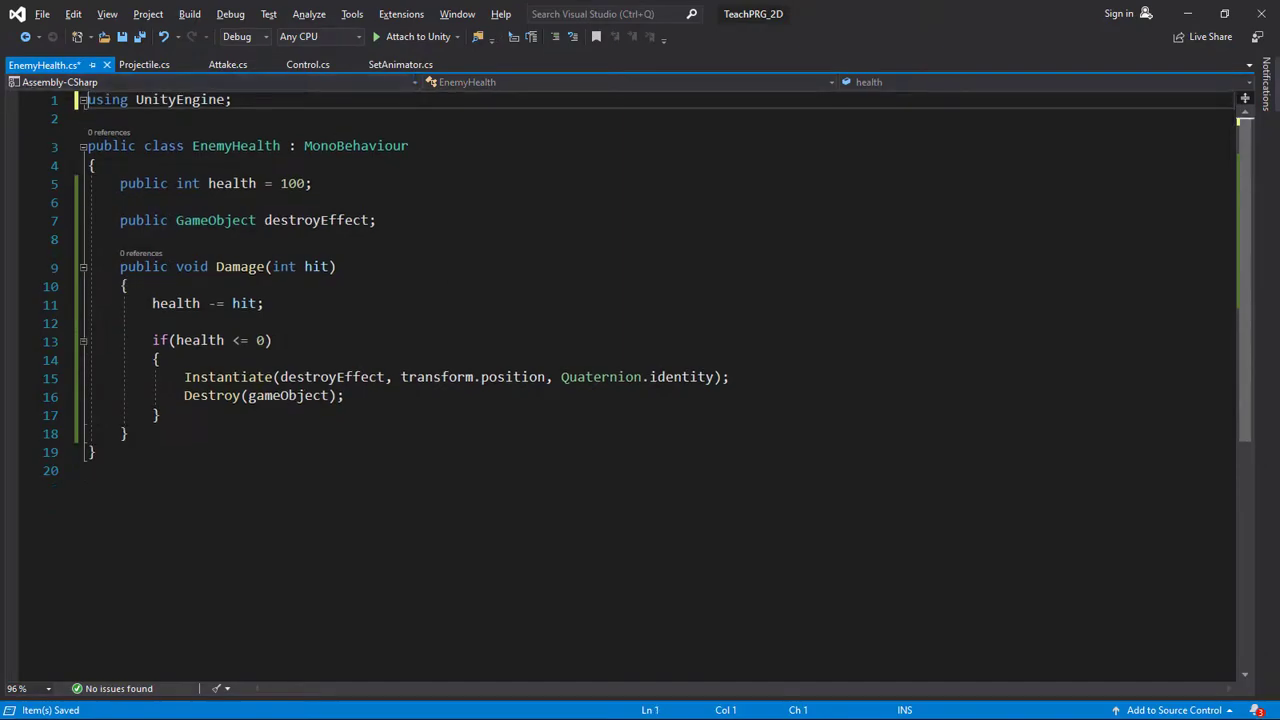
{"action": "key", "text": "ctrl+s"}
{"action": "key", "text": "alt+Tab"}
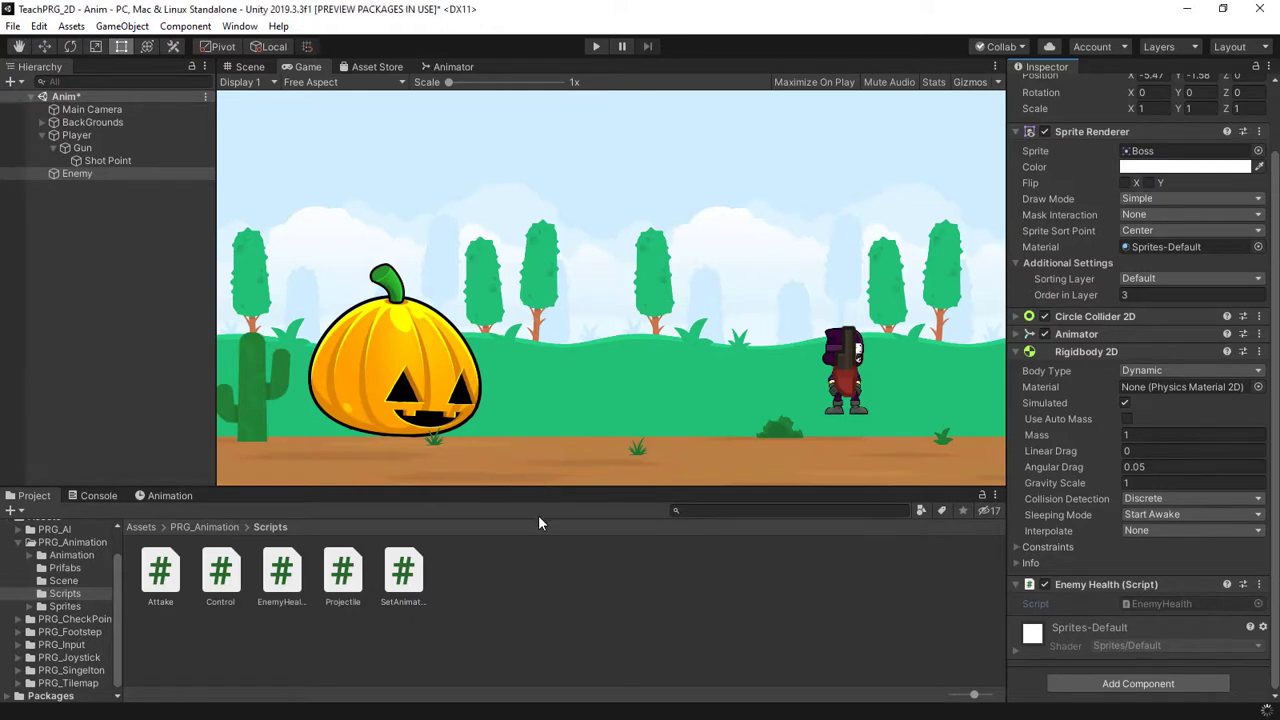
- Assign the Explode prefab from Prifabs to the Enemy's Destroy Effect slot and clear the Console
{"action": "left_click", "coordinate": [64, 568]}
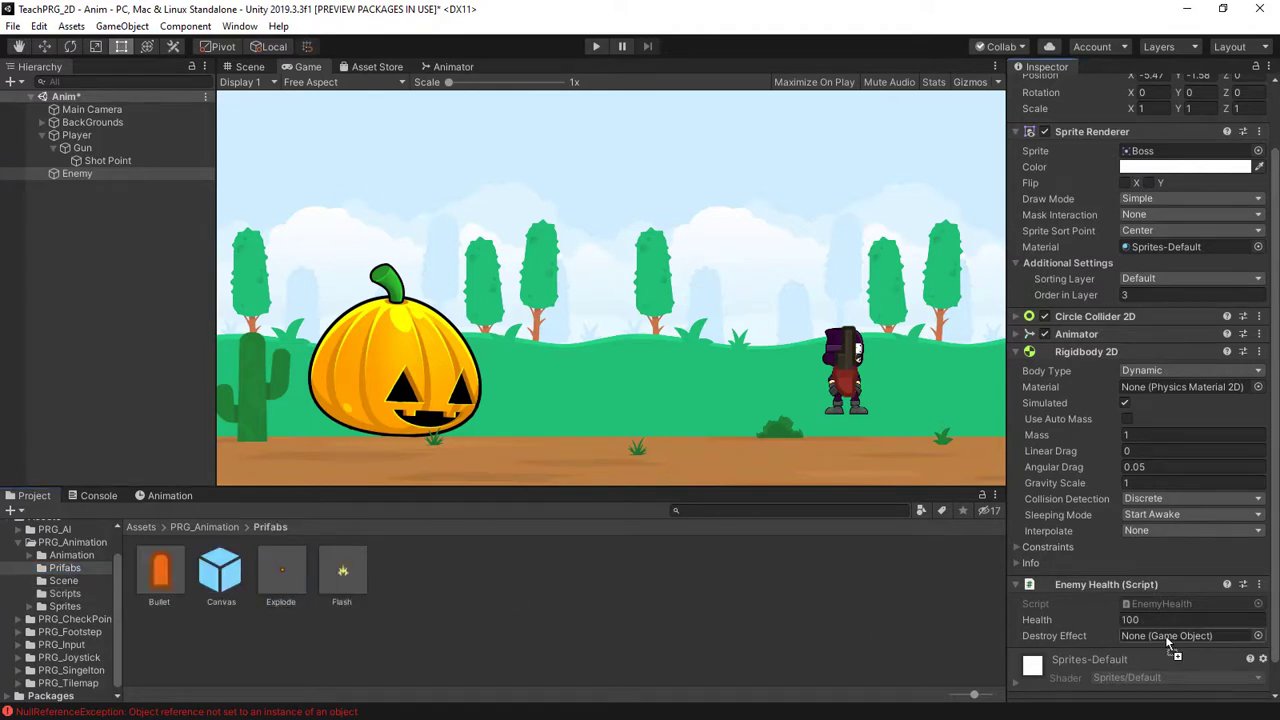
{"action": "left_click_drag", "start_coordinate": [1167, 640], "coordinate": [1167, 640]}
{"action": "left_click", "coordinate": [92, 495]}
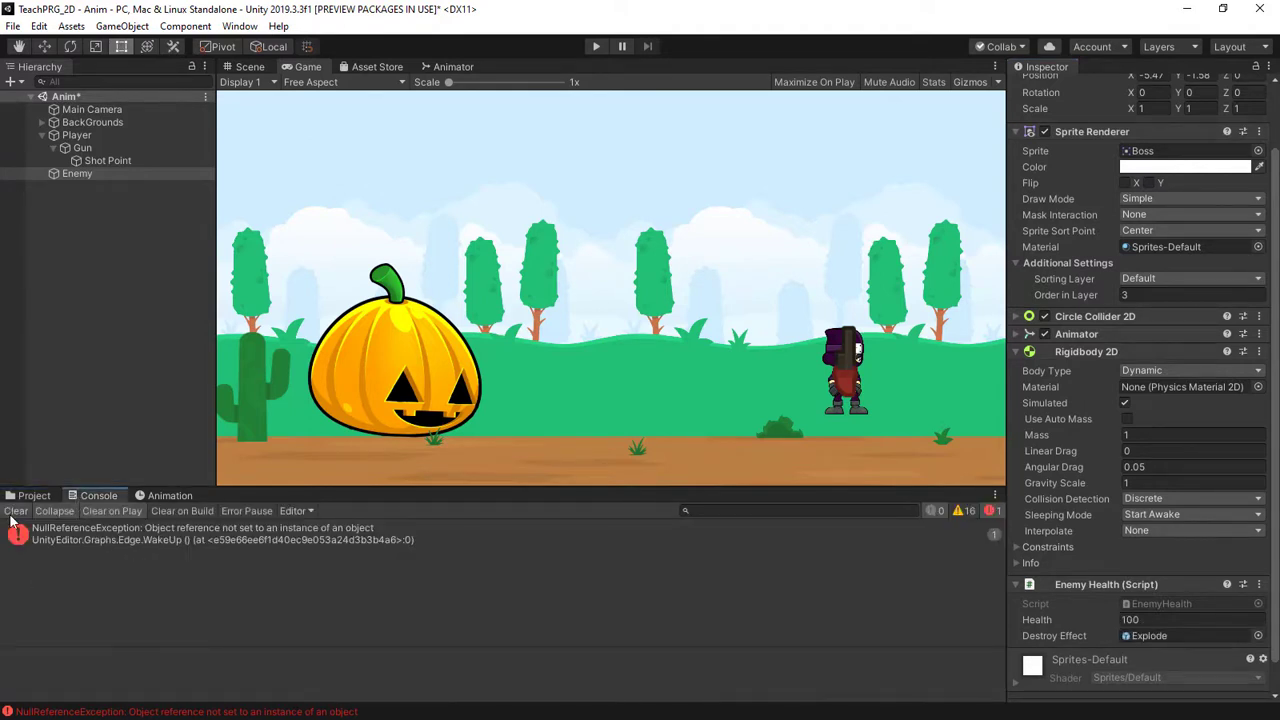
{"action": "left_click", "coordinate": [18, 510]}
{"action": "left_click", "coordinate": [34, 495]}
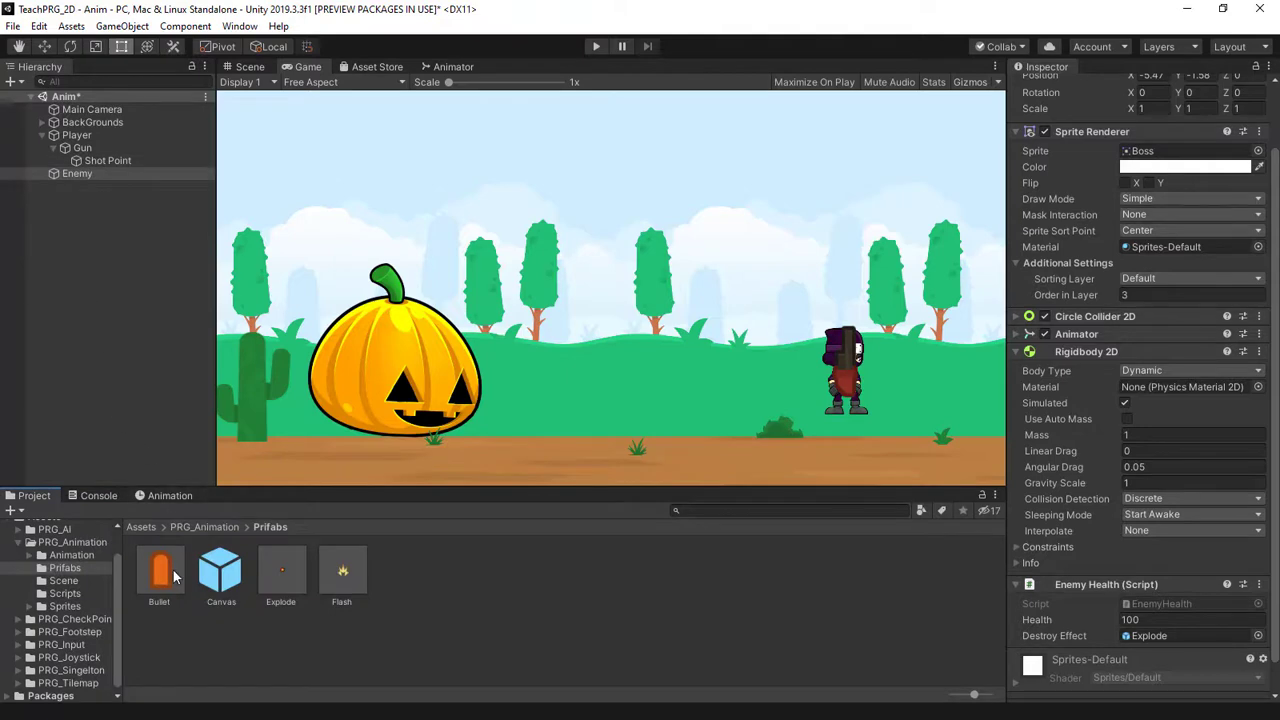
- Select the Bullet prefab and open its Projectile script in Visual Studio
{"action": "left_click", "coordinate": [163, 573]}
{"action": "scroll", "coordinate": [1193, 438], "scroll_direction": "down", "scroll_amount": 3}
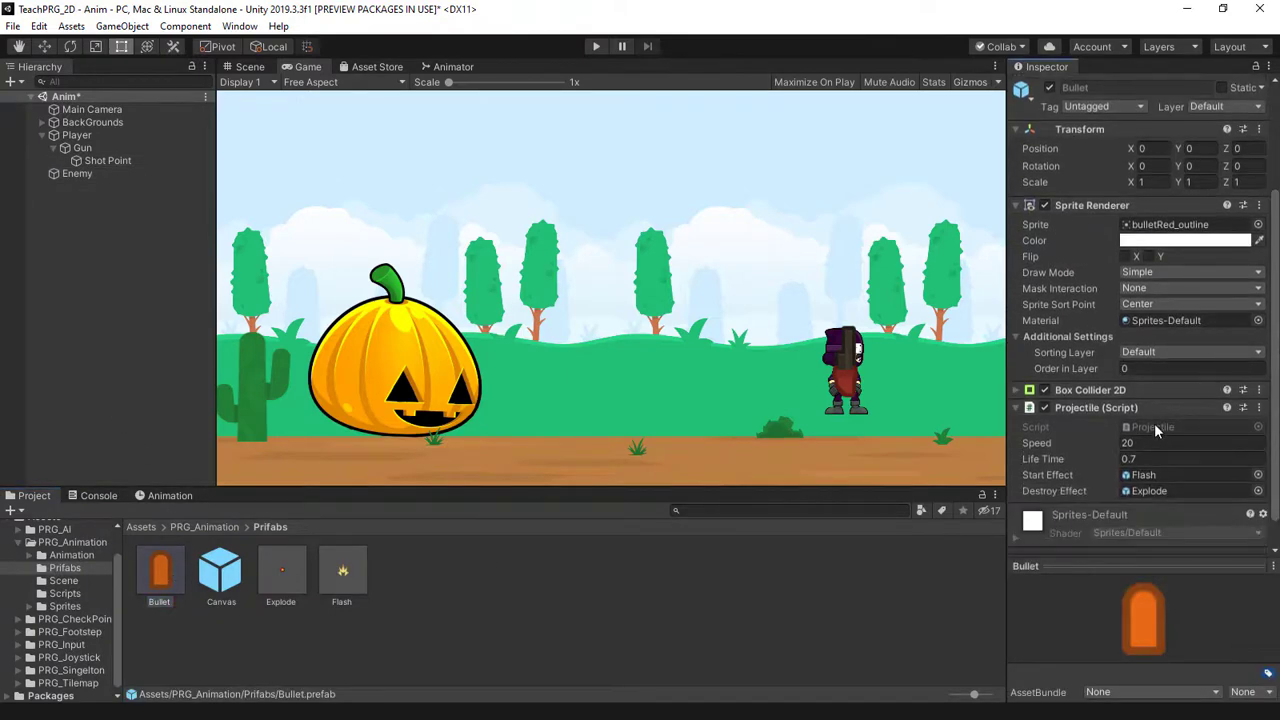
{"action": "double_click", "coordinate": [1154, 426]}
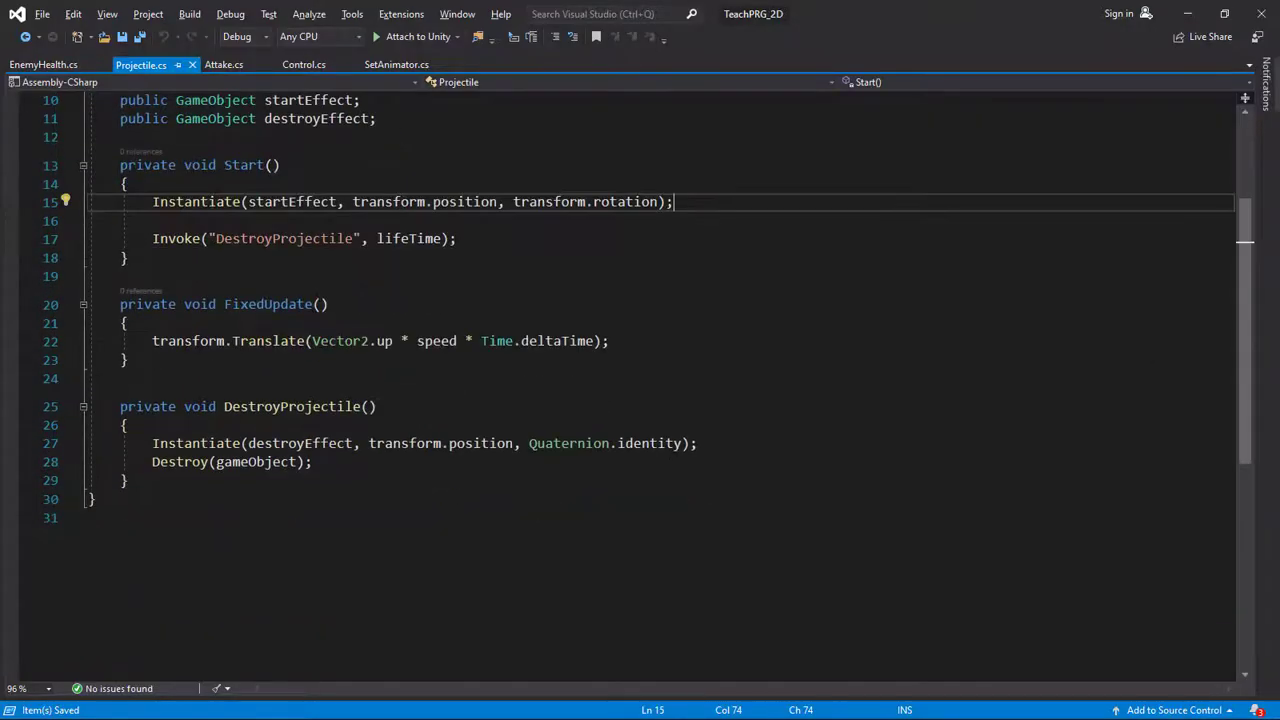
- Add an OnCollisionEnter2D method that checks whether the hit object is tagged "Enemy"
{"action": "left_click", "coordinate": [152, 480]}
{"action": "key", "text": "Return"}
{"action": "key", "text": "Return"}
{"action": "type", "text": "On"}
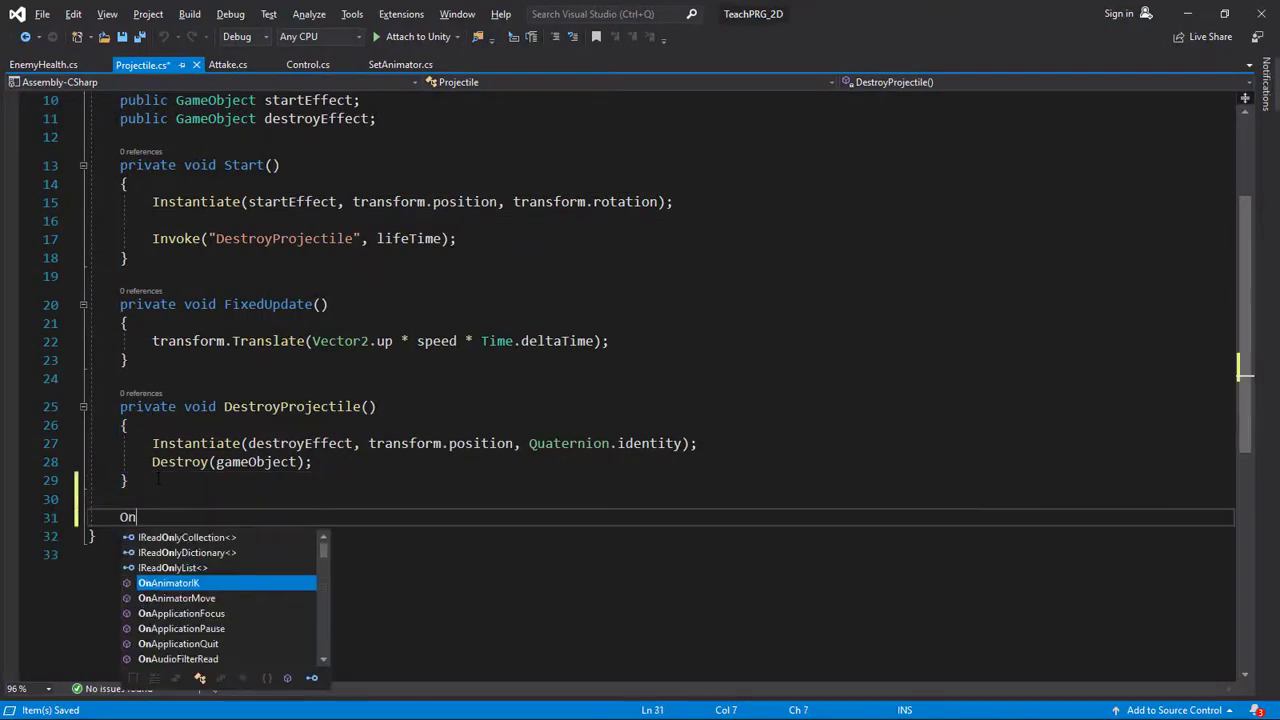
{"action": "type", "text": "Colli"}
{"action": "key", "text": "Tab"}
{"action": "type", "text": "colisn"}
{"action": "key", "text": "Return"}
{"action": "type", "text": "if(colisn"}
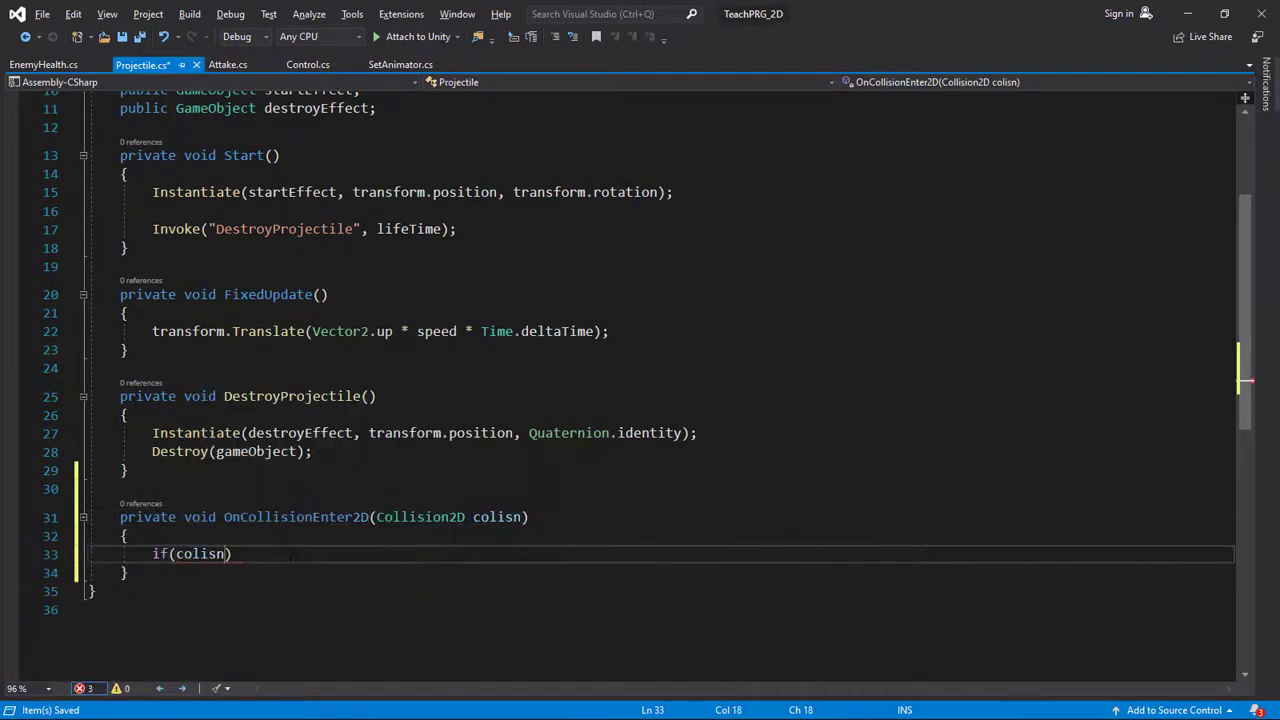
{"action": "type", "text": ".gameObject.tag == \""}
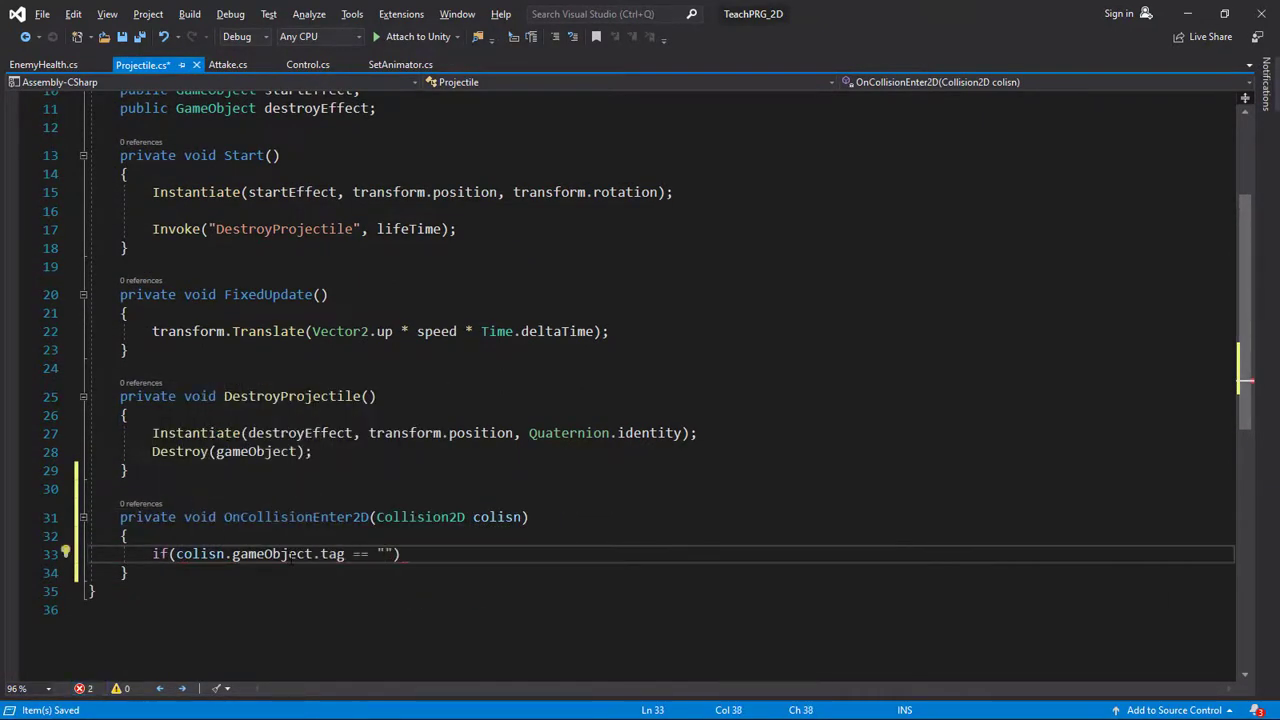
{"action": "type", "text": "Enemy\")"}
{"action": "key", "text": "Return"}
{"action": "type", "text": "{"}
{"action": "key", "text": "Return"}
- Inside the check, call EnemyHealth's Damage(25) on the hit object and DestroyProjectile()
{"action": "type", "text": "DestroyProjectile();colisn"}
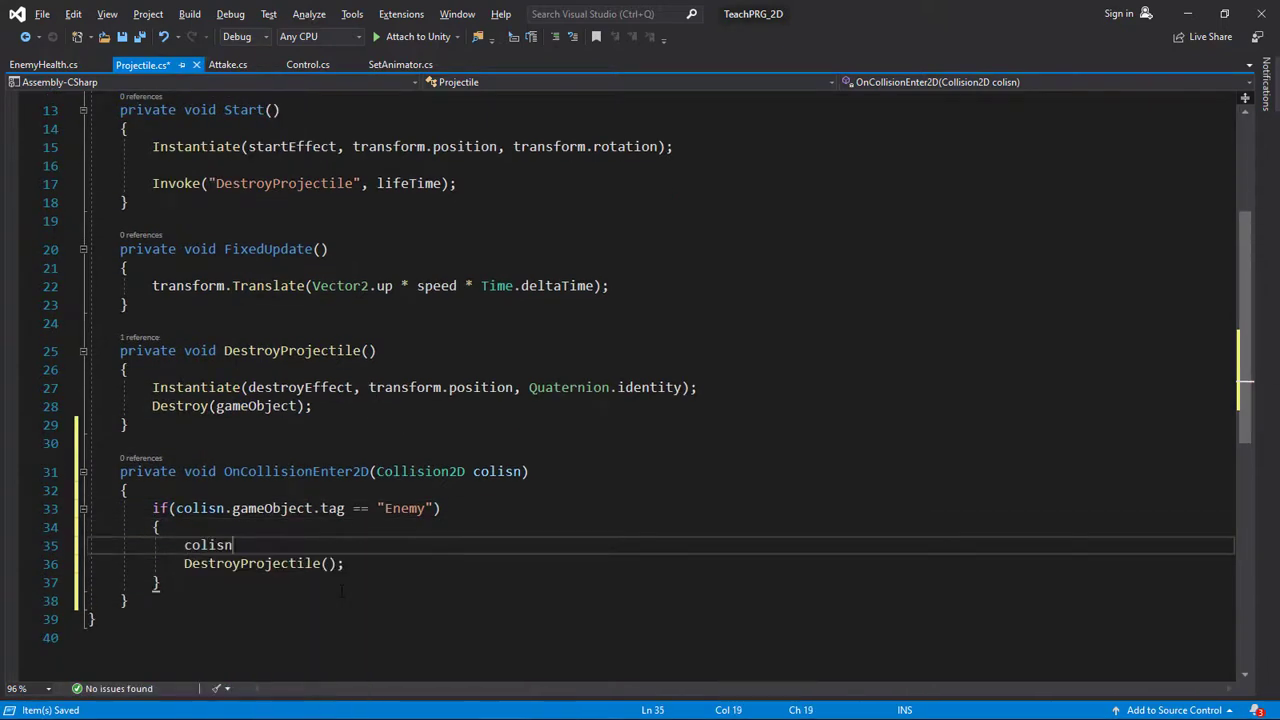
{"action": "type", "text": ".Get"}
{"action": "key", "text": "BackSpace"}
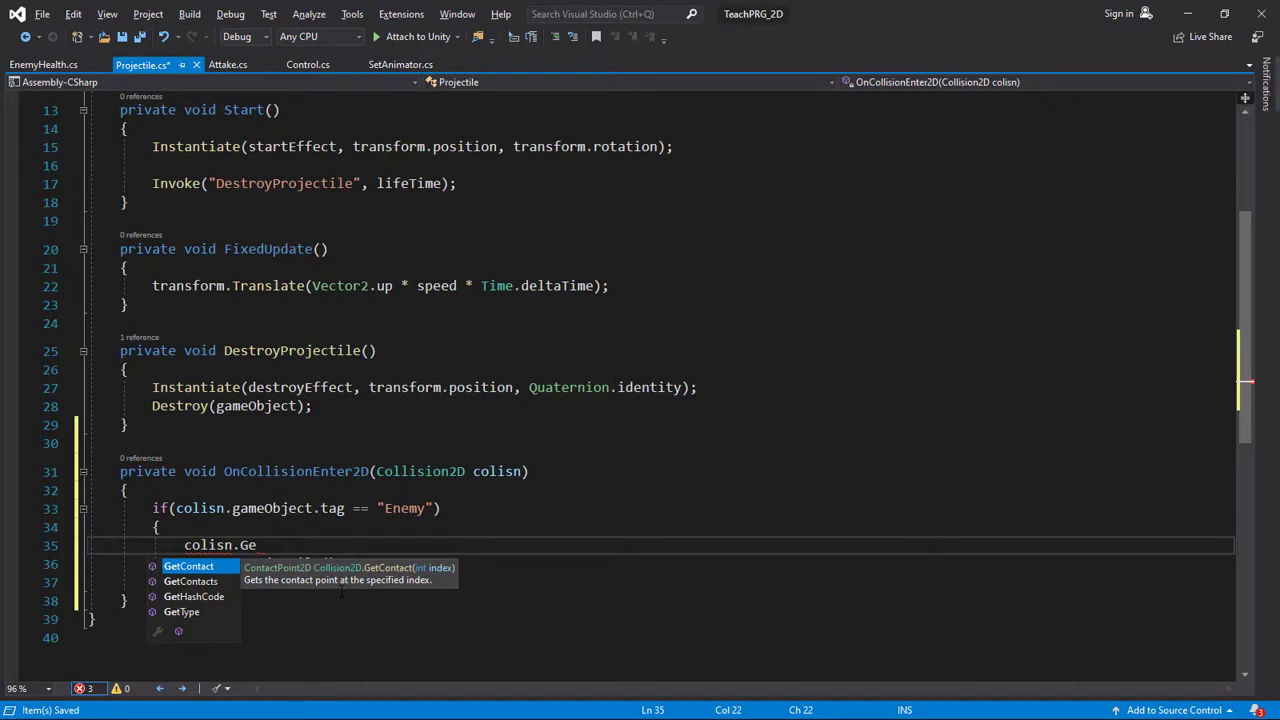
{"action": "type", "text": "tContac"}
{"action": "key", "text": "BackSpace"}
{"action": "key", "text": "BackSpace"}
{"action": "key", "text": "BackSpace"}
{"action": "type", "text": "gameObject.GetComponent<Een>"}
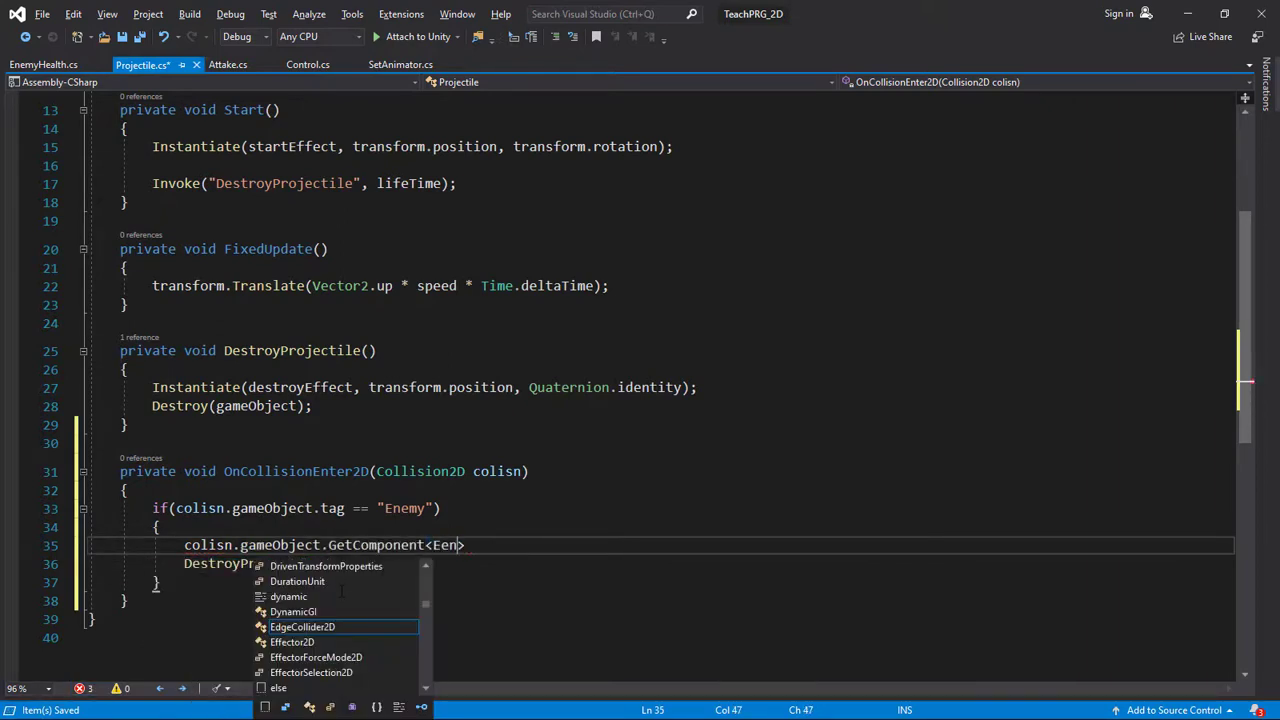
{"action": "type", "text": "nemy"}
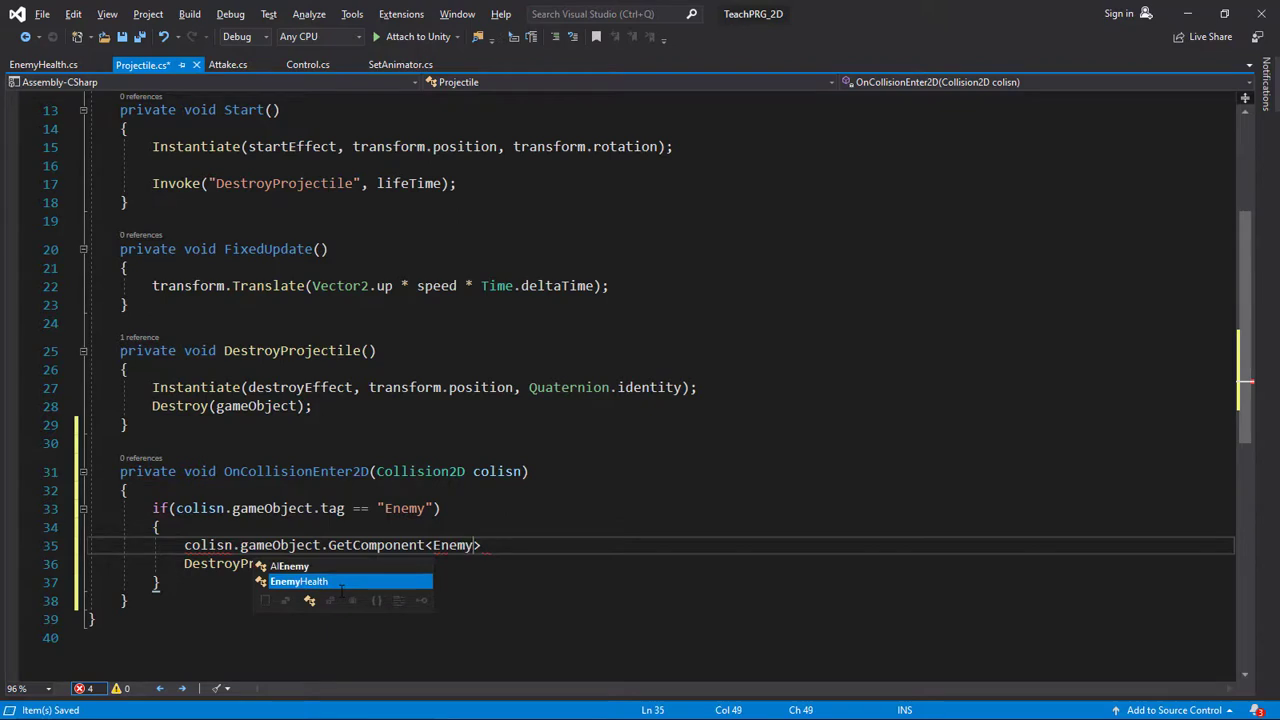
{"action": "key", "text": "Tab"}
{"action": "type", "text": ">().Damage();"}
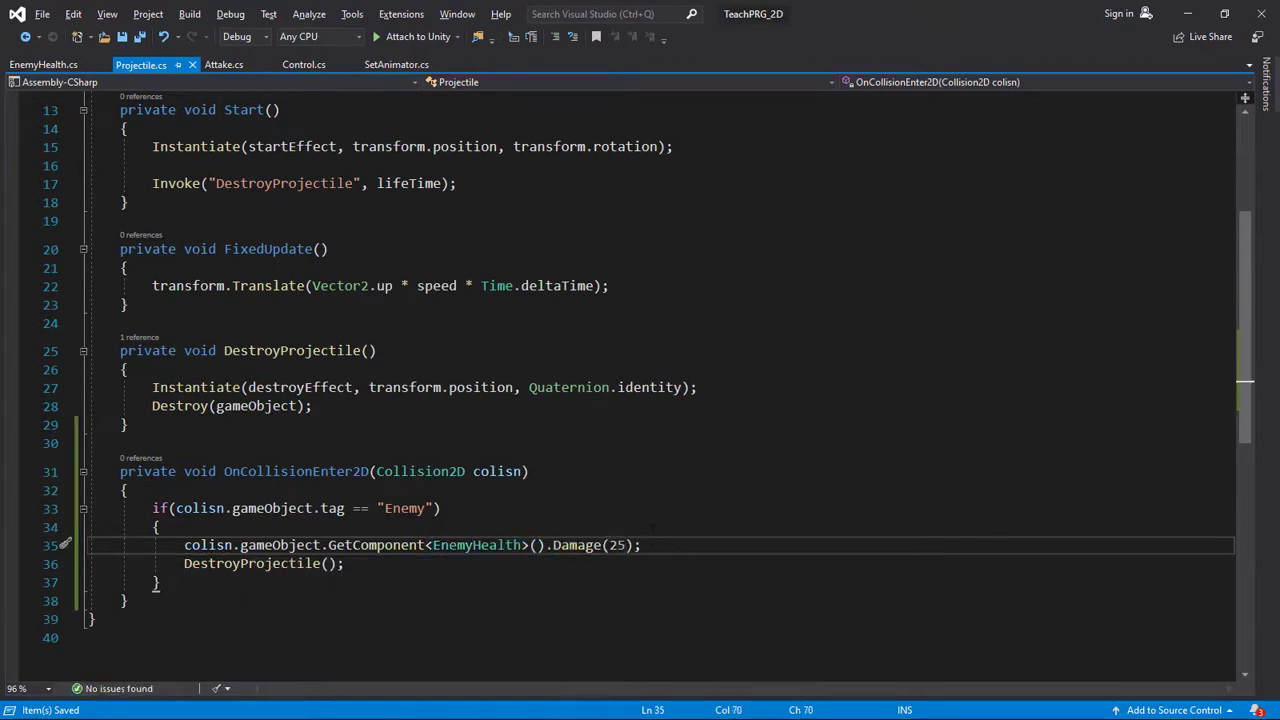
{"action": "key", "text": "alt+Tab"}
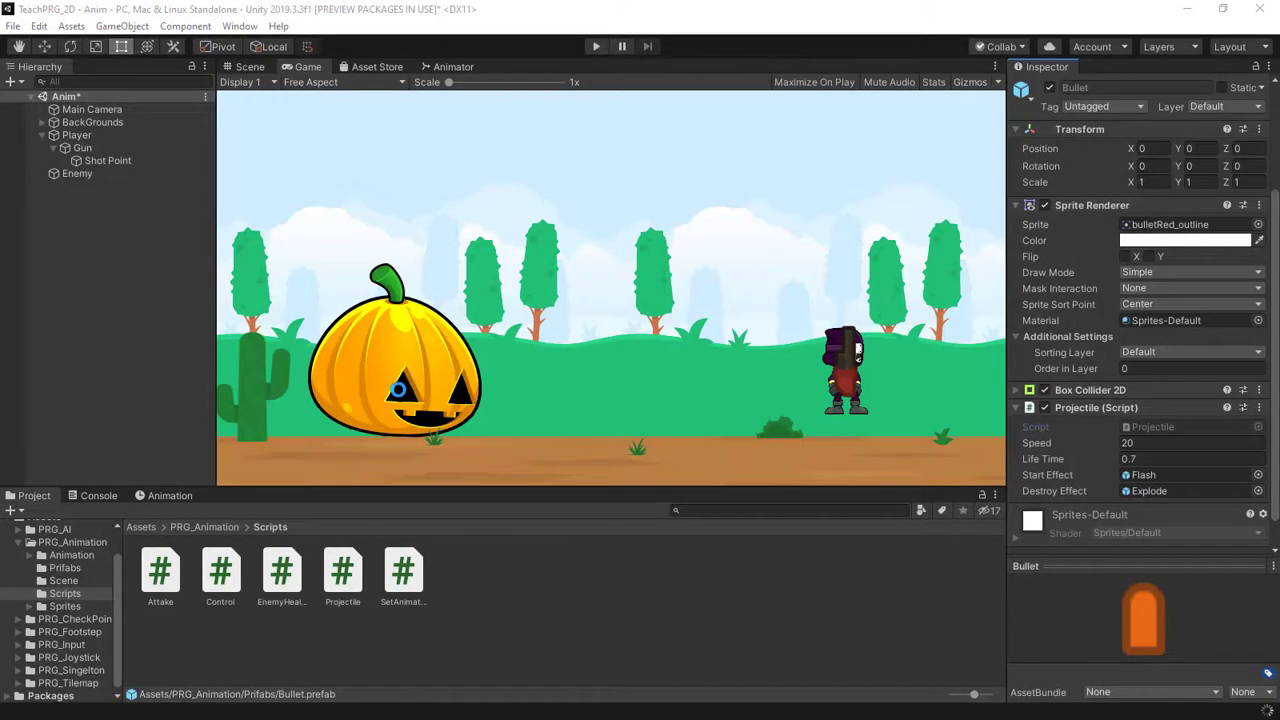
- Enter Play mode and shoot bullets at the pumpkin enemy until it explodes
{"action": "left_click", "coordinate": [596, 46]}
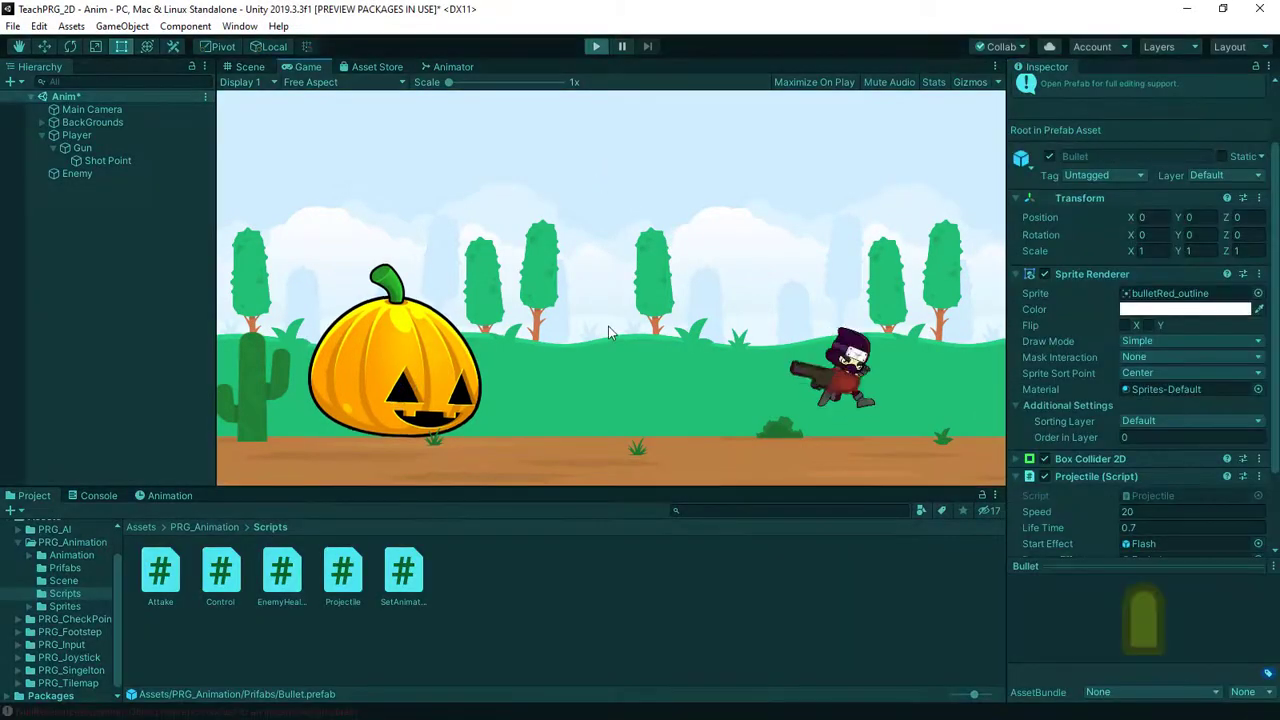
{"action": "left_click", "coordinate": [542, 407]}
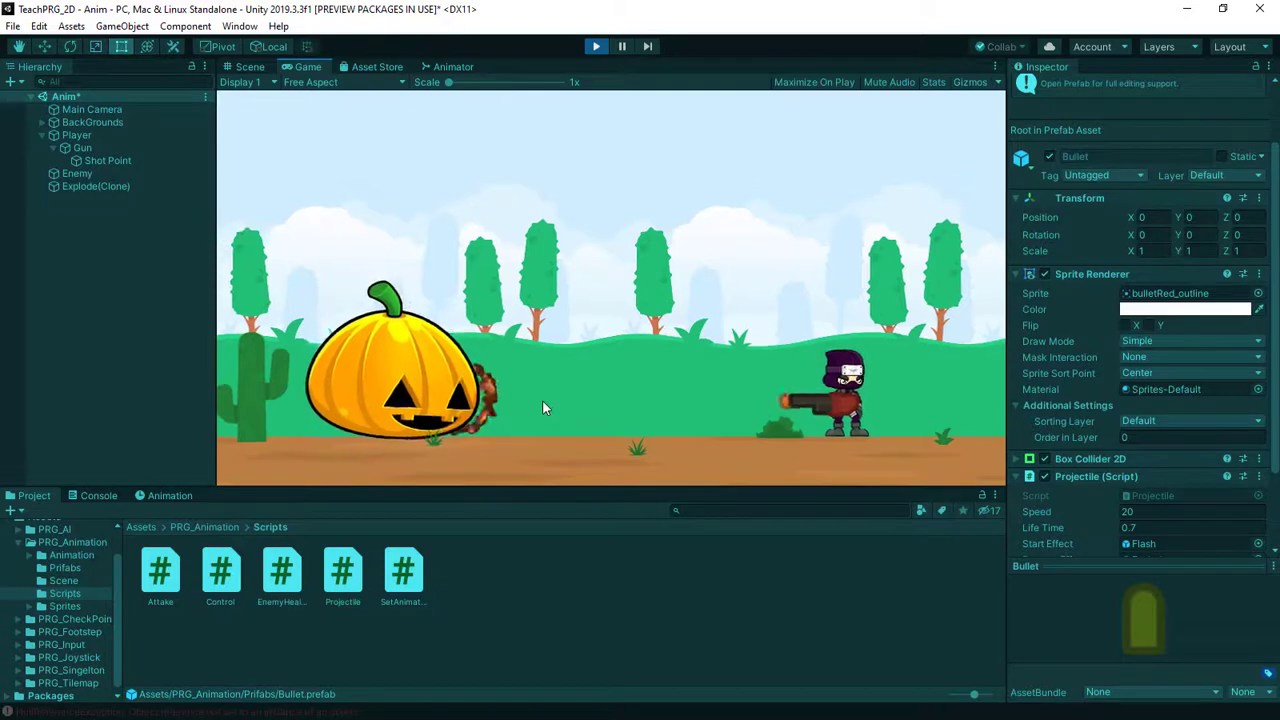
{"action": "left_click", "coordinate": [543, 407]}
{"action": "left_click", "coordinate": [543, 407]}
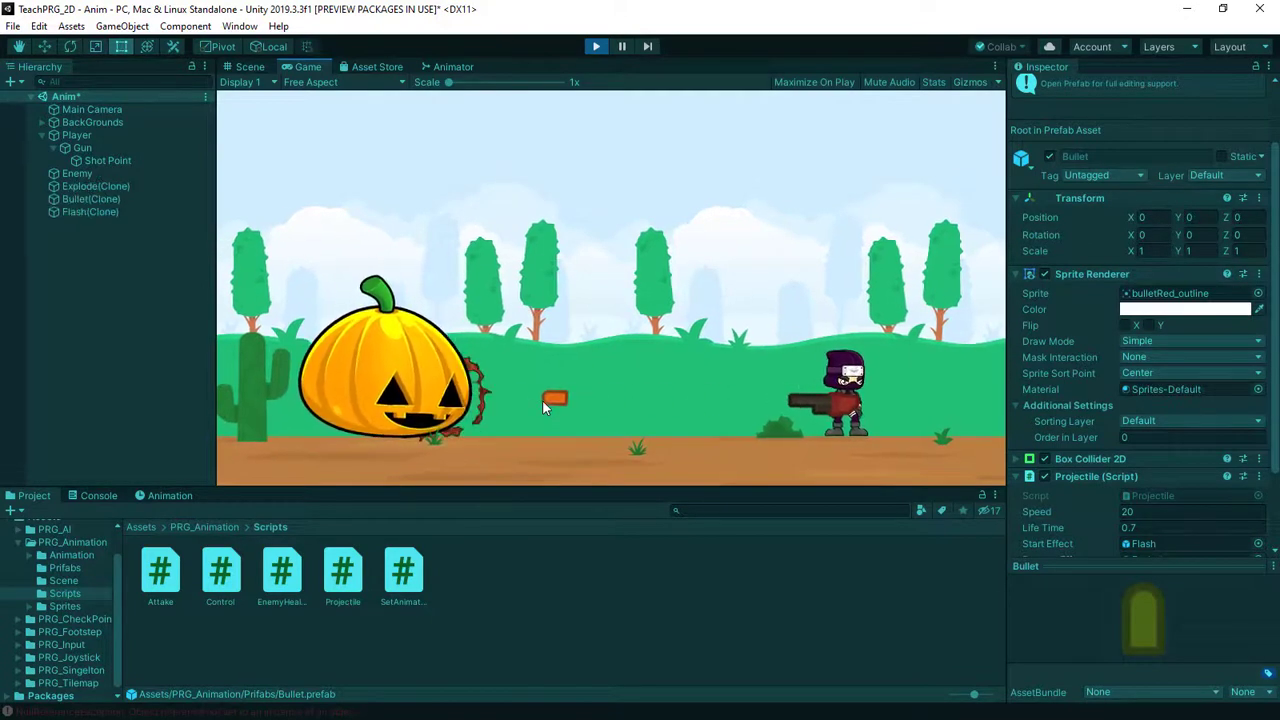
{"action": "left_click", "coordinate": [520, 345]}
{"action": "left_click", "coordinate": [545, 366]}
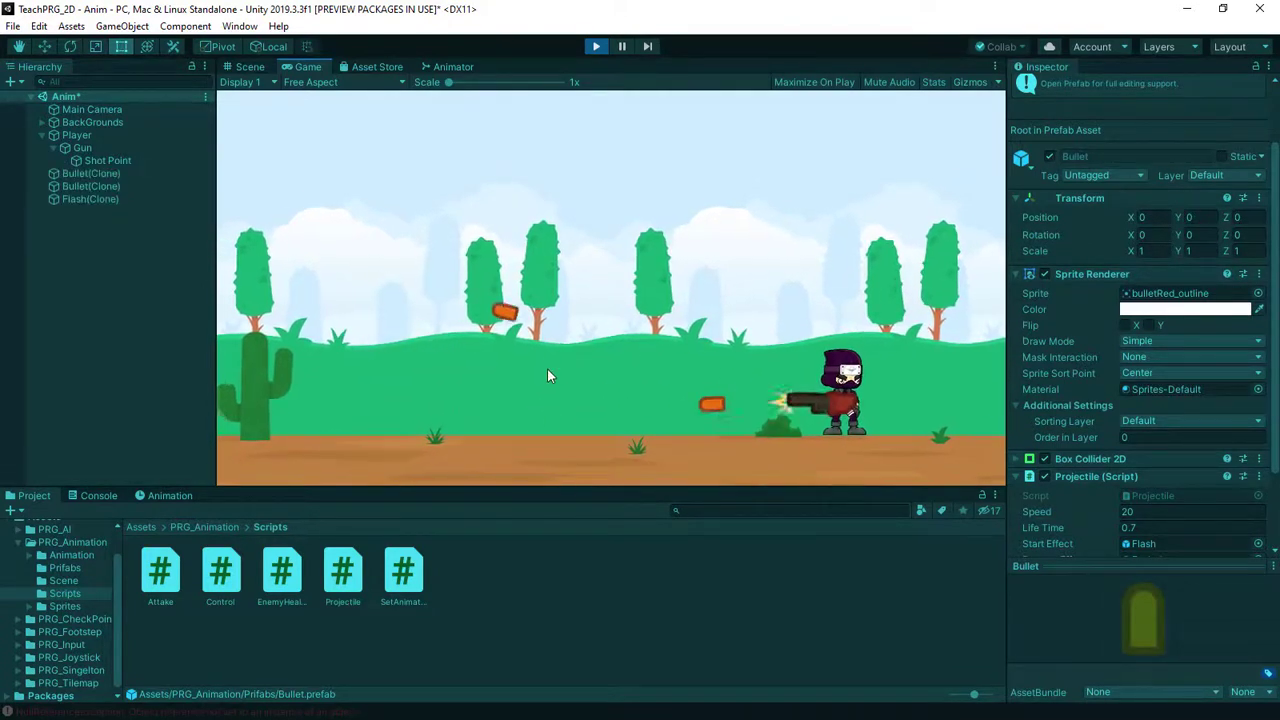
{"action": "left_click", "coordinate": [539, 374]}
- Keep firing bullets in various directions while running and jumping the player
{"action": "left_click", "coordinate": [540, 363]}
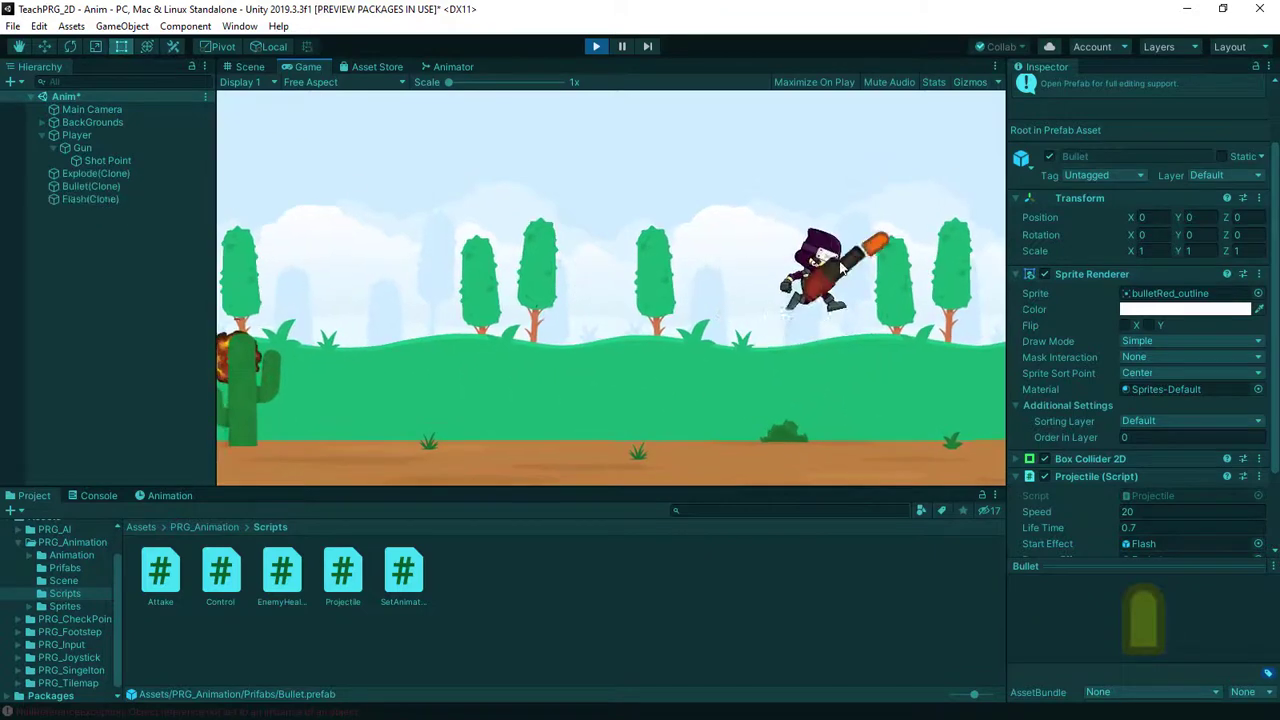
{"action": "left_click", "coordinate": [632, 318]}
{"action": "left_click", "coordinate": [802, 370]}
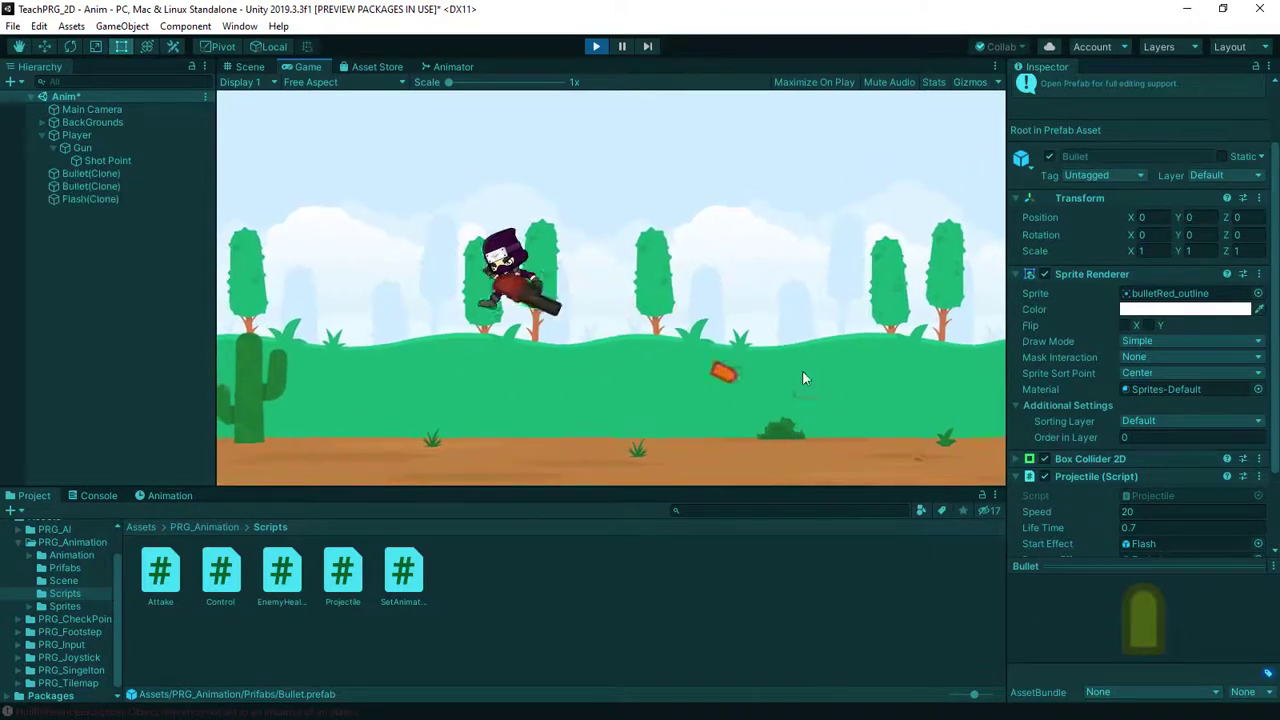
{"action": "left_click", "coordinate": [457, 391]}
{"action": "left_click", "coordinate": [420, 197]}
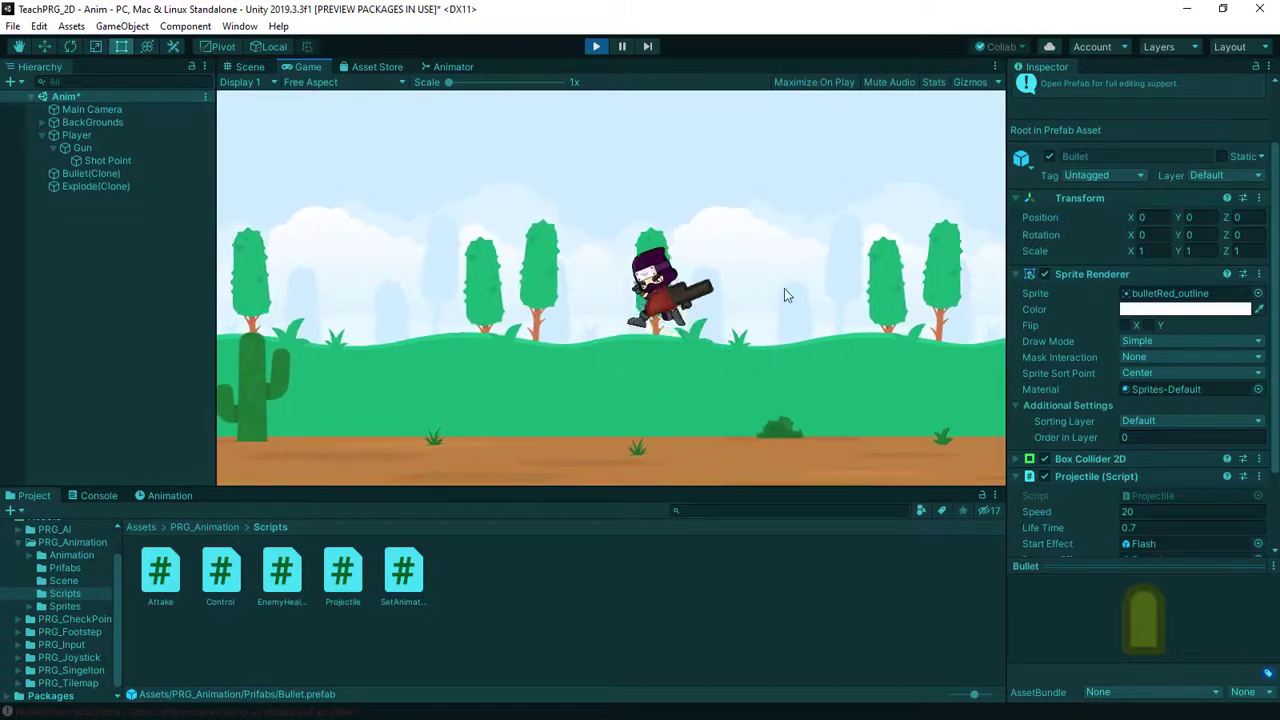
{"action": "left_click", "coordinate": [597, 295]}
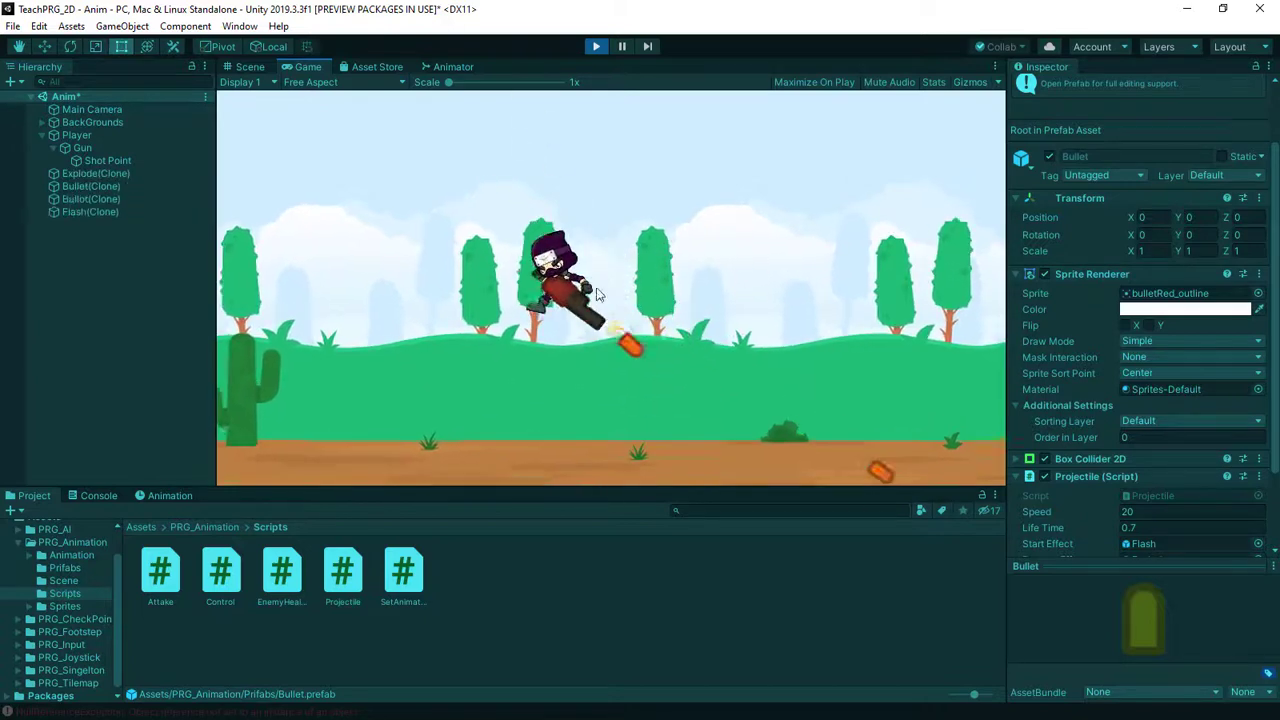
{"action": "left_click", "coordinate": [810, 314]}
{"action": "left_click", "coordinate": [690, 455]}
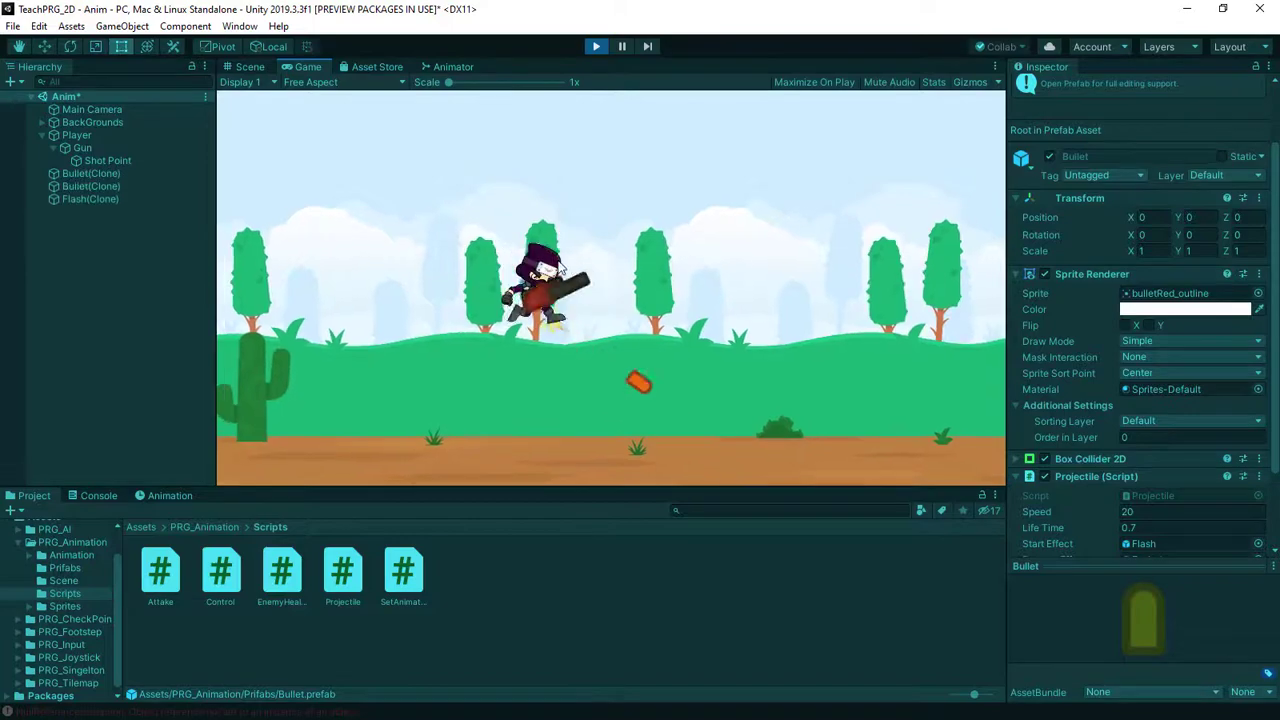
{"action": "left_click", "coordinate": [641, 440]}
{"action": "key", "text": "space"}
{"action": "key", "text": "Left"}
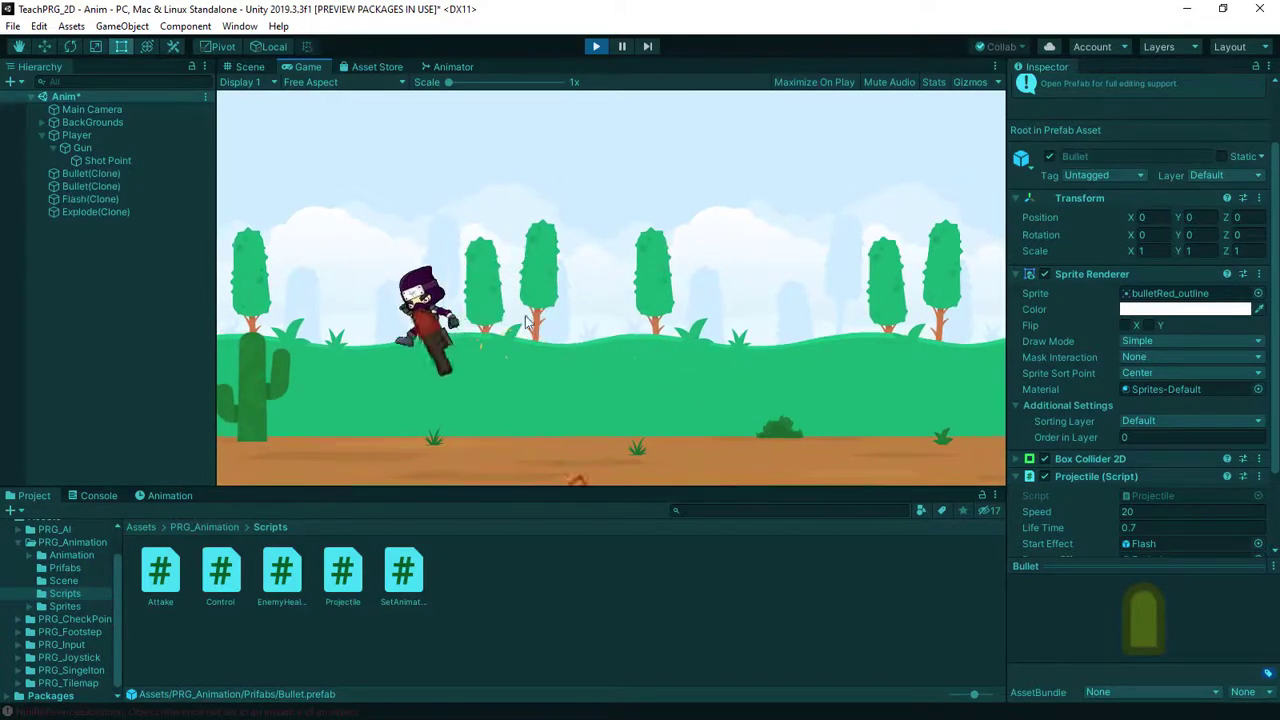